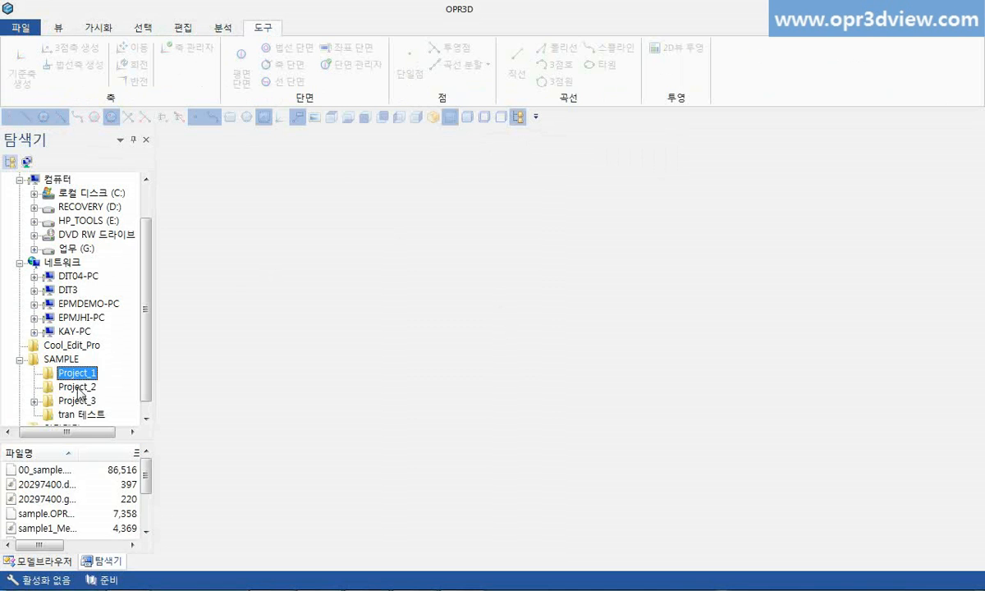
Step: Browse the Project_3 folder under SAMPLE and the network location in the file explorer
{"action": "left_click", "coordinate": [78, 402]}
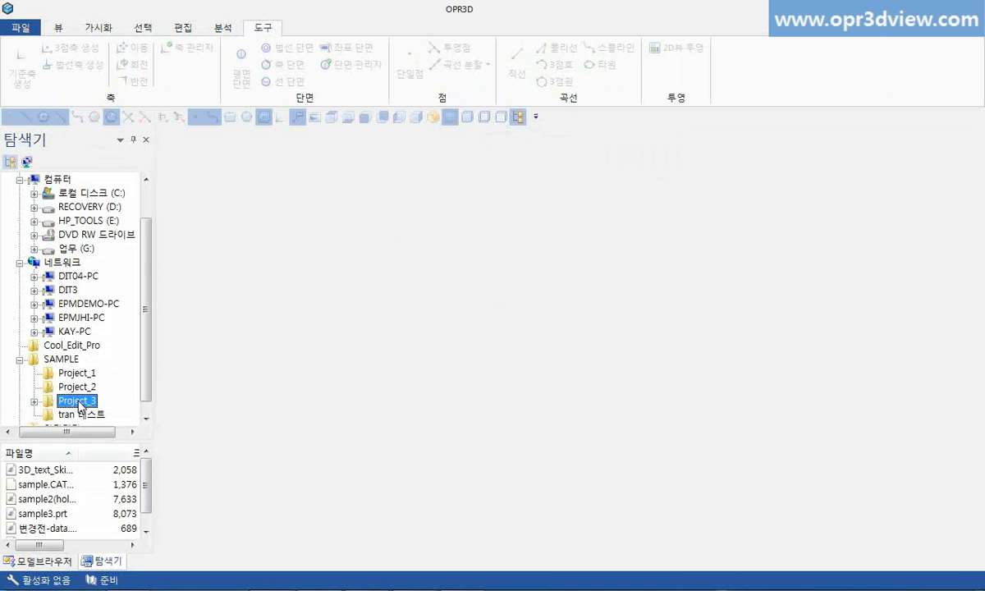
{"action": "left_click", "coordinate": [73, 262]}
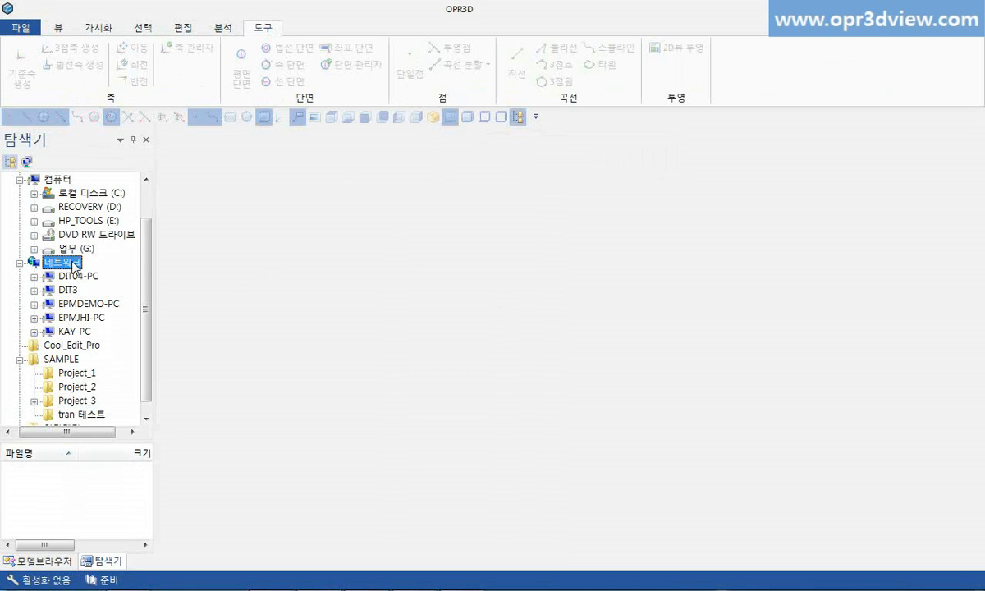
{"action": "left_click", "coordinate": [27, 162]}
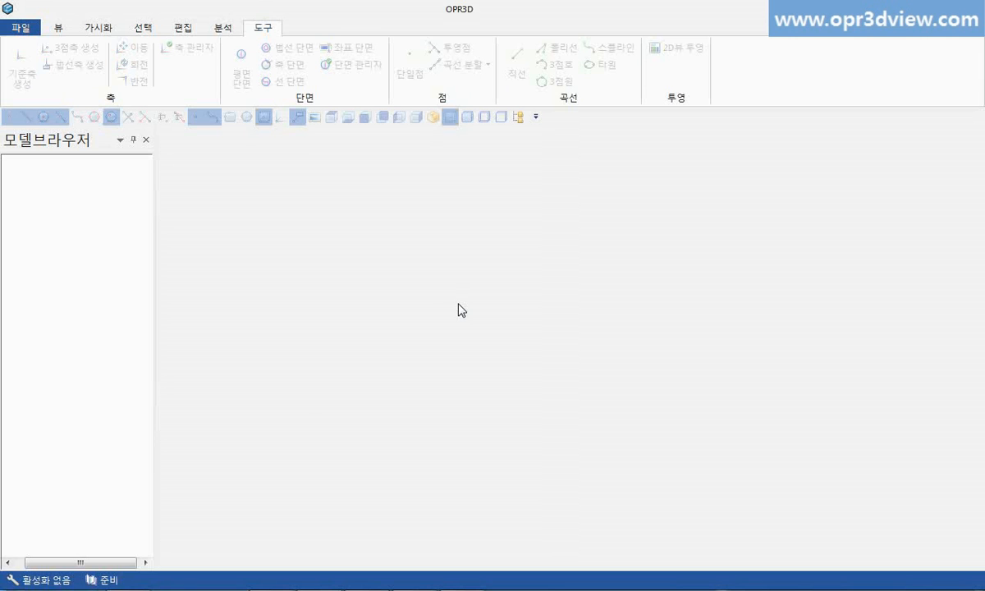
Step: Start opening a file and examine the list of supported file formats
{"action": "left_click", "coordinate": [23, 33]}
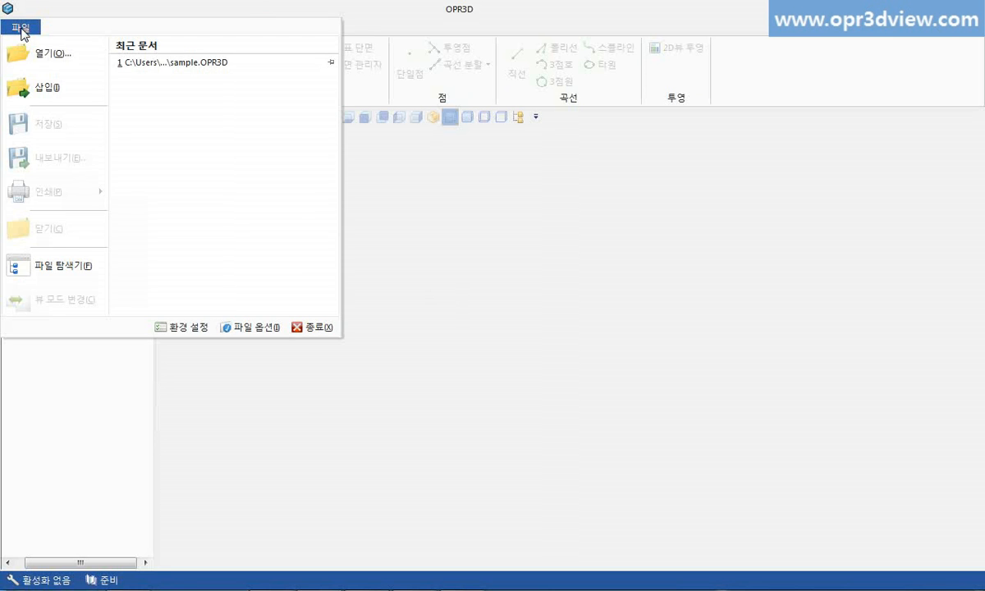
{"action": "left_click", "coordinate": [41, 62]}
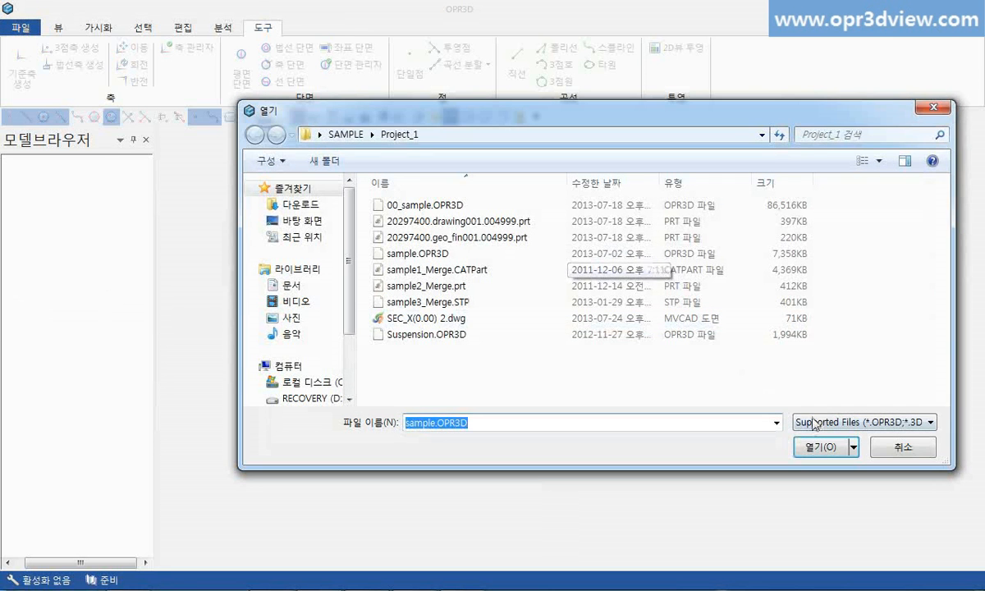
{"action": "left_click", "coordinate": [817, 422]}
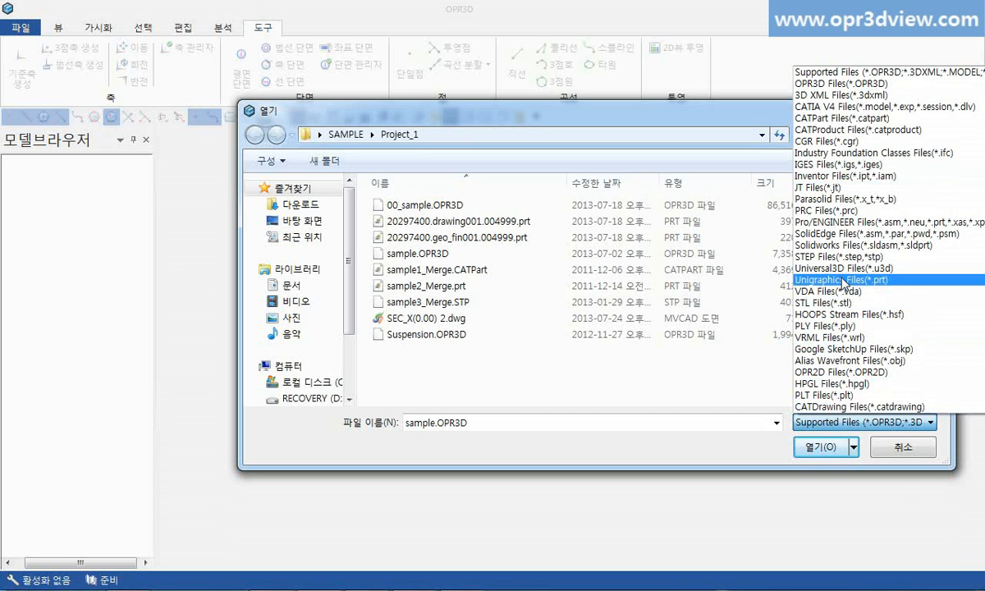
{"action": "scroll", "coordinate": [844, 283], "scroll_direction": "down", "scroll_amount": 2}
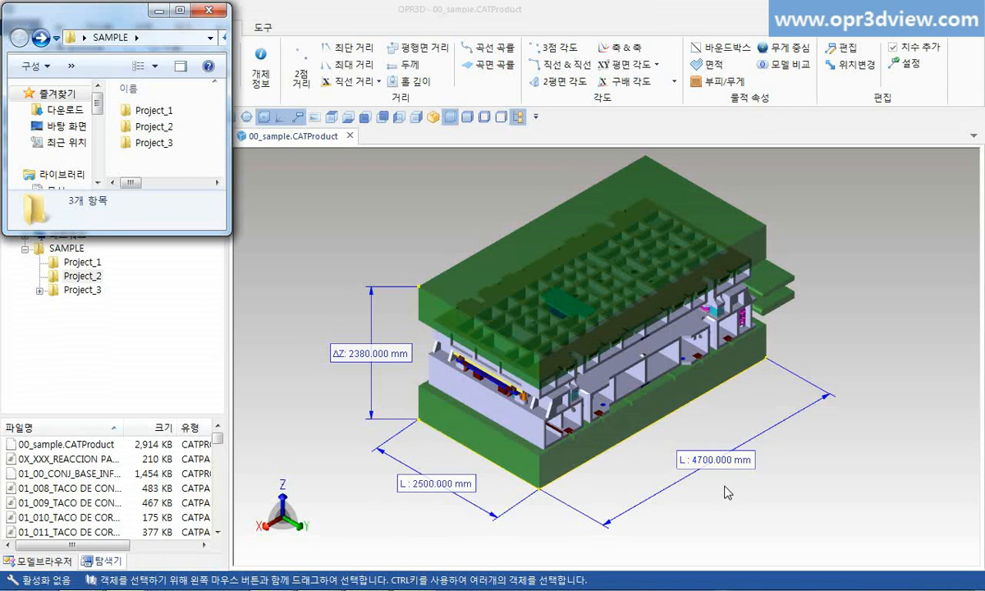
Step: Check the size of the Project_2 folder in its properties, close them and return to the OPR3D window
{"action": "right_click", "coordinate": [165, 129]}
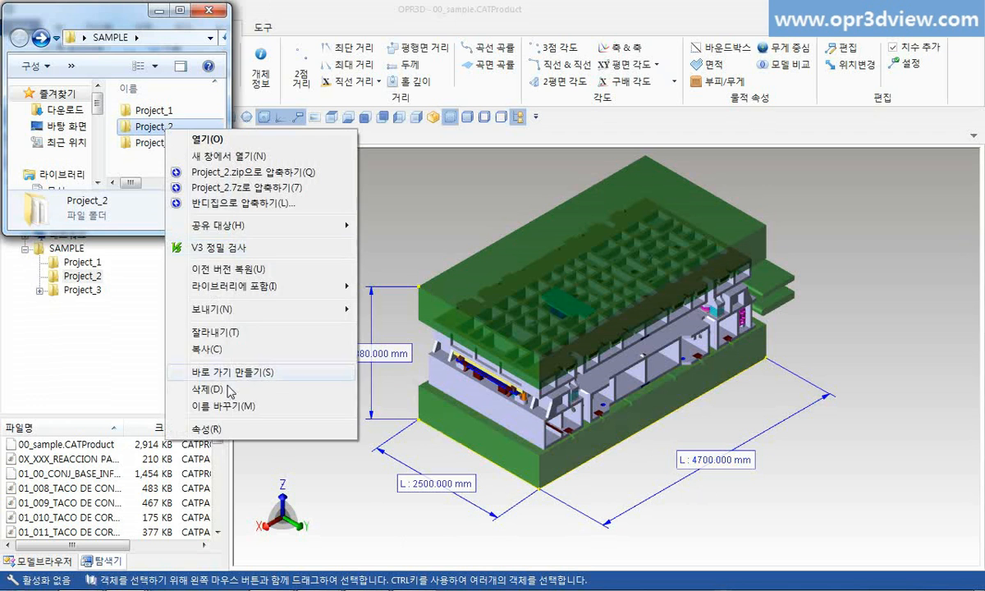
{"action": "left_click", "coordinate": [238, 429]}
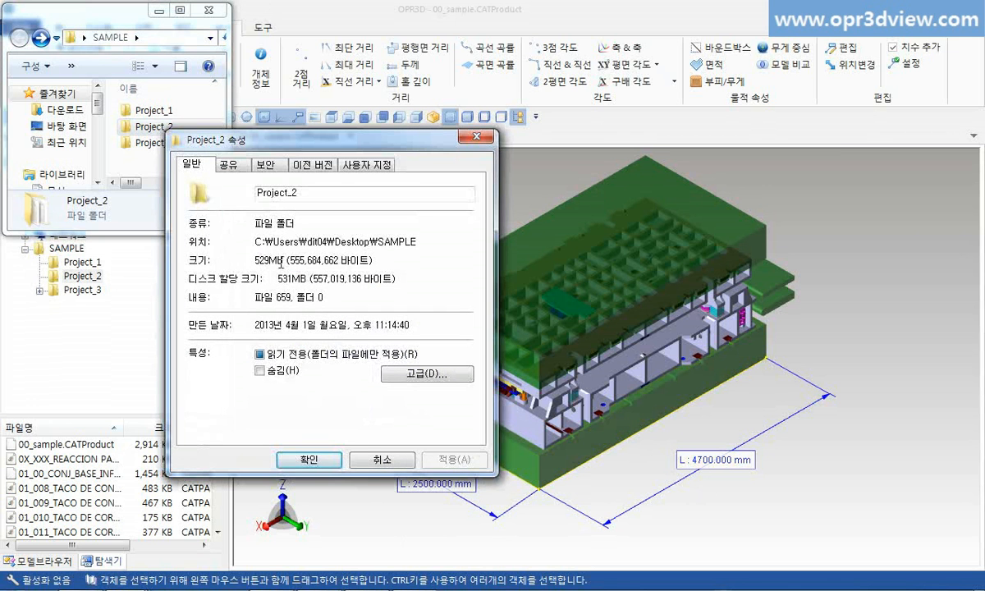
{"action": "left_click", "coordinate": [378, 462]}
{"action": "left_click", "coordinate": [251, 8]}
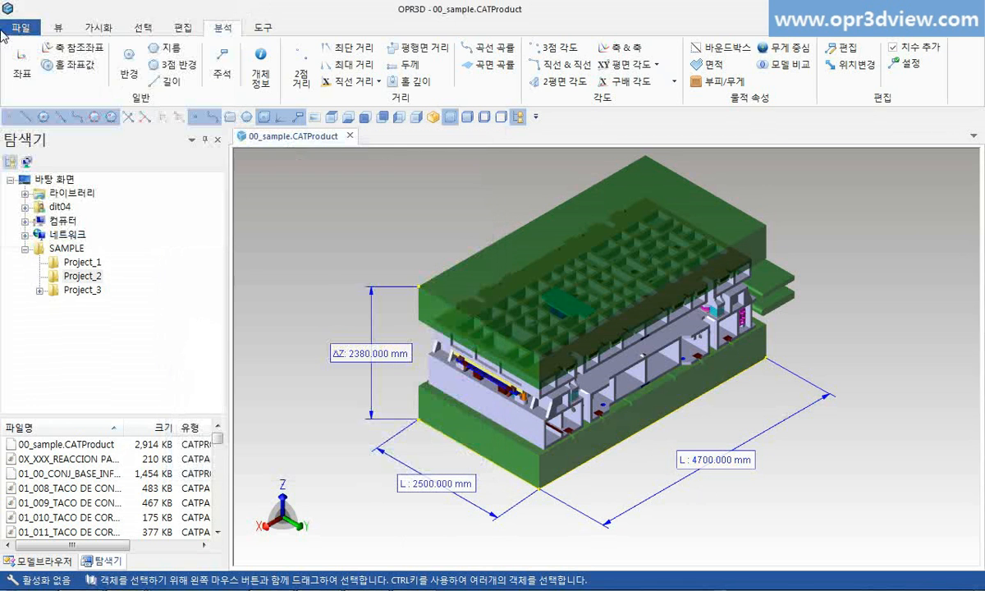
Step: Save the model as 00_sample.opr3d in the Project_2 folder and refresh the folder's file list
{"action": "left_click", "coordinate": [23, 27]}
{"action": "left_click", "coordinate": [42, 126]}
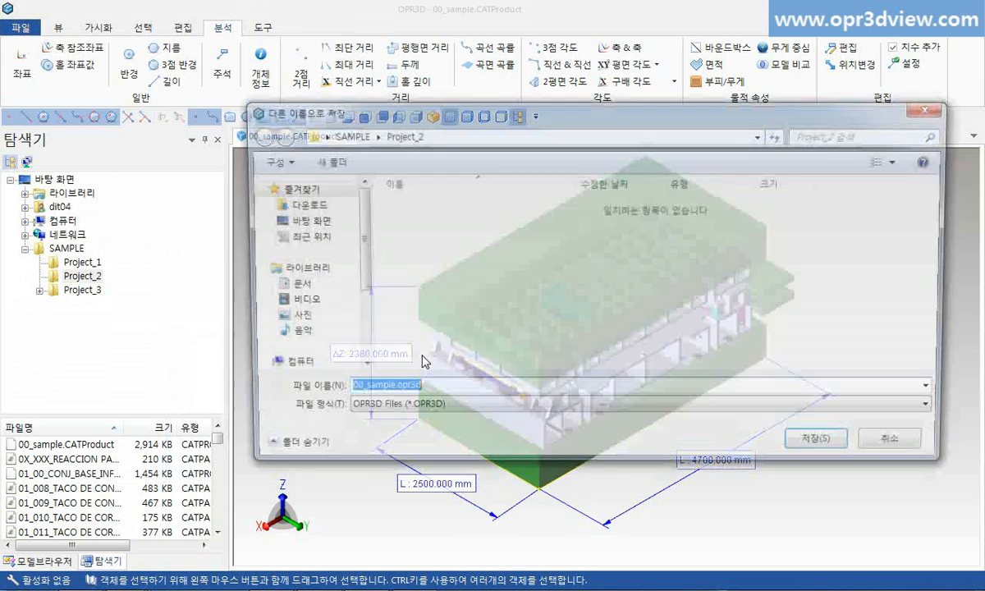
{"action": "left_click", "coordinate": [813, 435]}
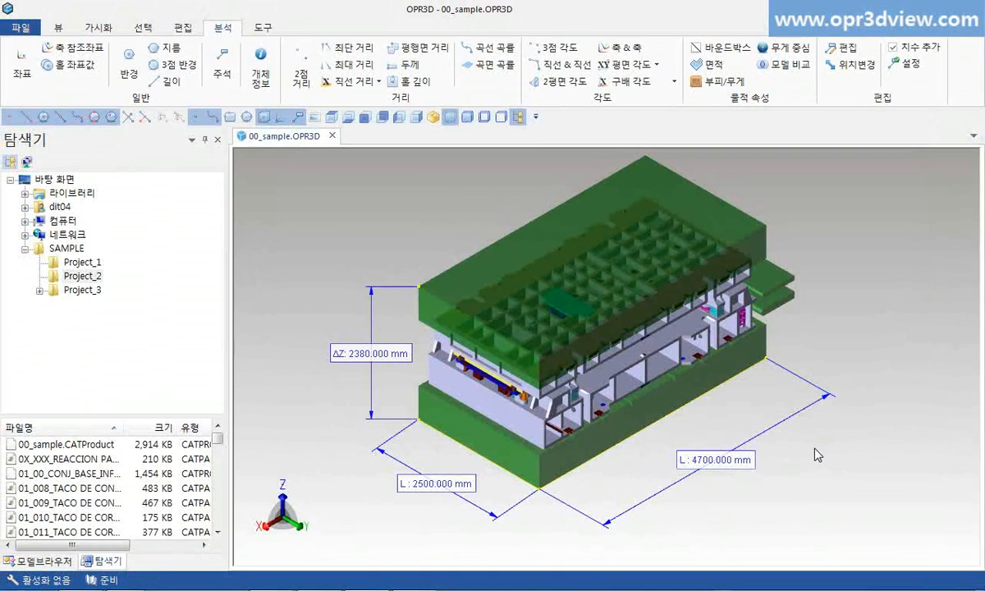
{"action": "right_click", "coordinate": [147, 465]}
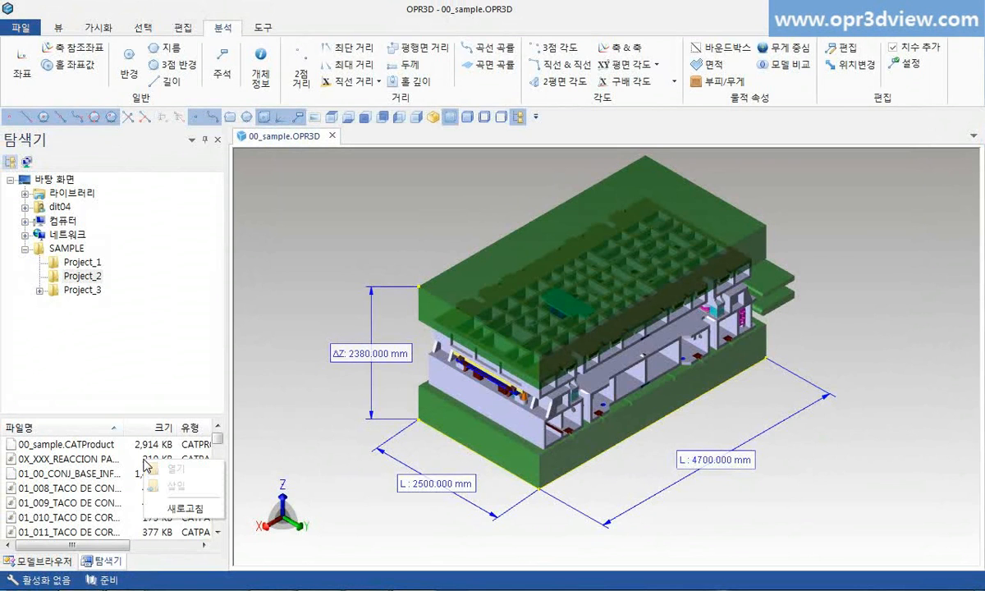
{"action": "left_click", "coordinate": [174, 507]}
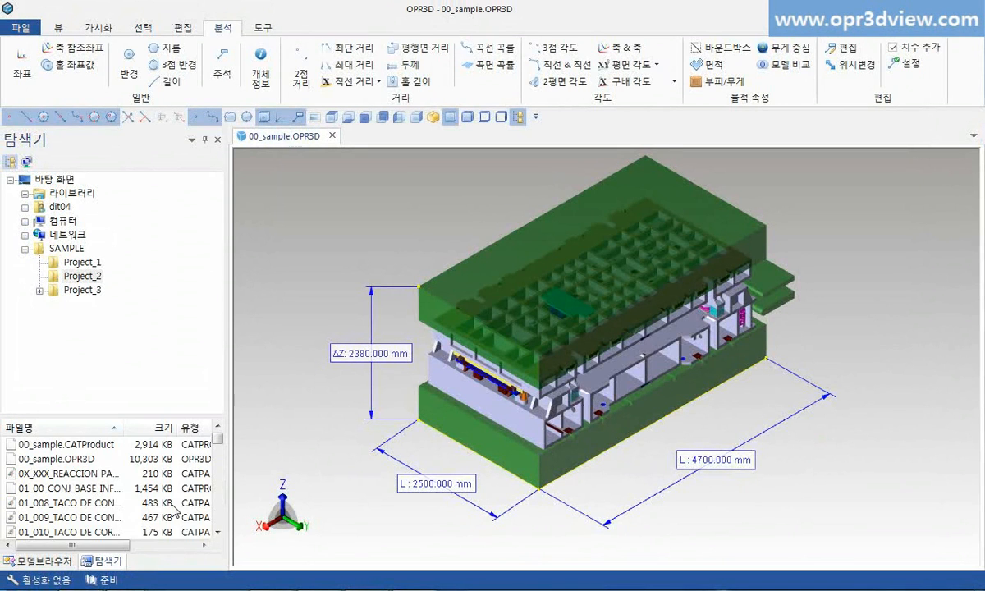
Step: Open 00_sample.OPR3D from the Project_2 file list, rotate the model and set it to an isometric view
{"action": "left_click", "coordinate": [72, 458]}
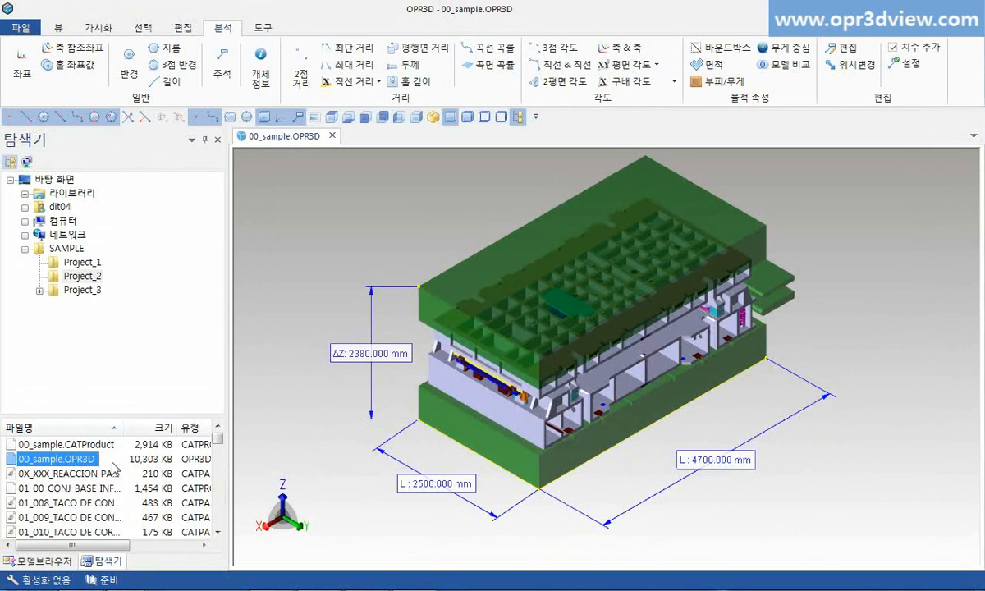
{"action": "double_click", "coordinate": [85, 459]}
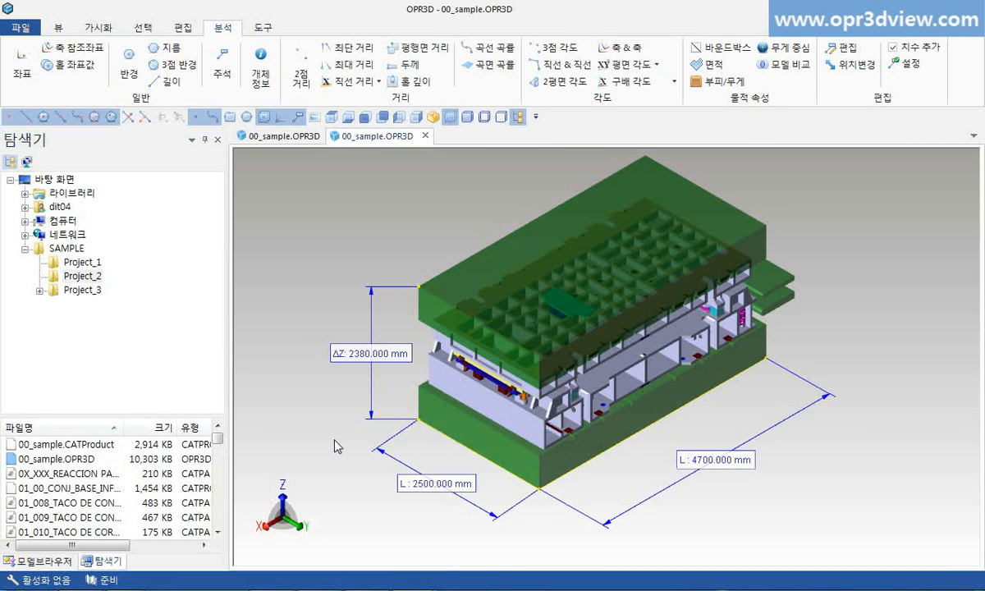
{"action": "middle_click_drag", "start_coordinate": [548, 409], "coordinate": [702, 234]}
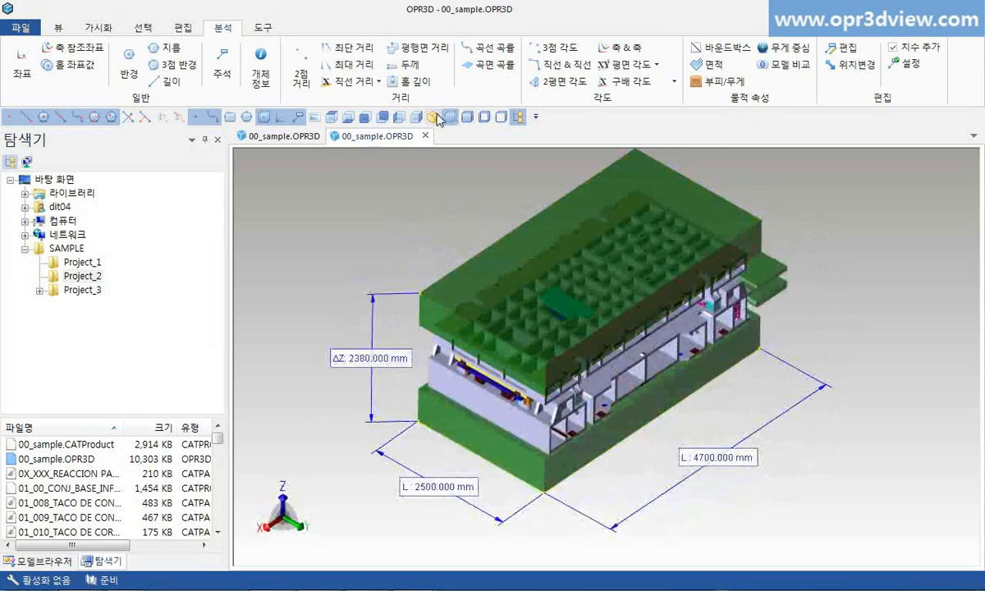
{"action": "left_click", "coordinate": [434, 116]}
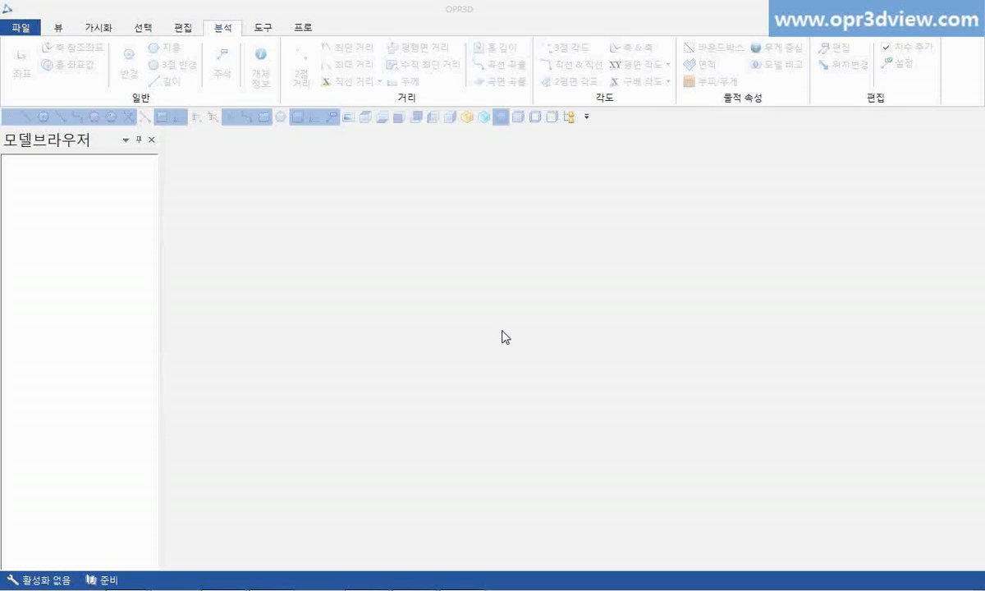
Step: Show the file explorer and open sample1_Merge.CATPart, sample2_Merge.prt and sample3_Merge.STP together from the Project_1 folder
{"action": "left_click", "coordinate": [570, 120]}
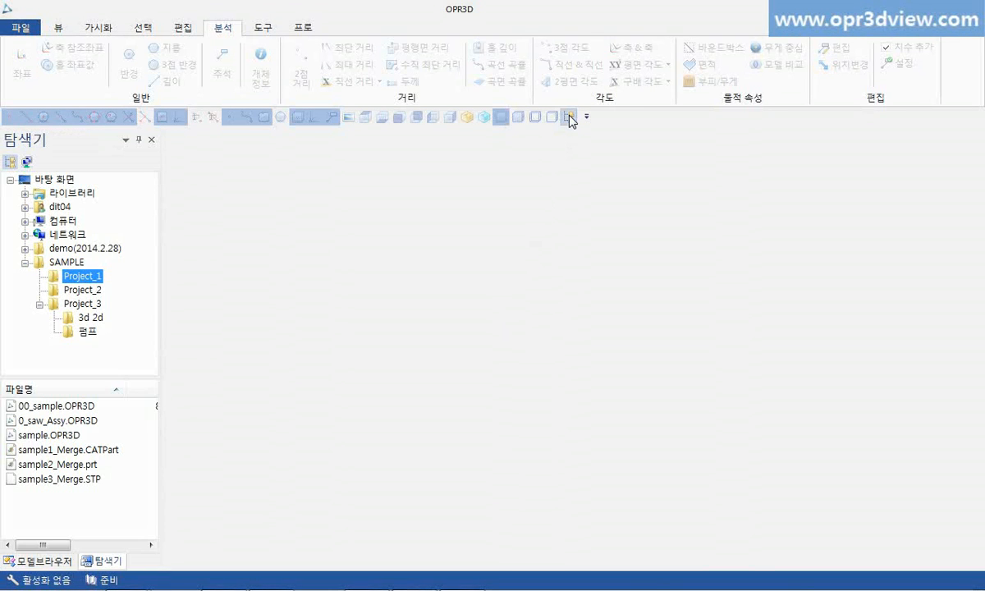
{"action": "left_click", "coordinate": [83, 451]}
{"action": "left_click", "coordinate": [84, 464], "text": "ctrl"}
{"action": "left_click", "coordinate": [85, 479], "text": "ctrl"}
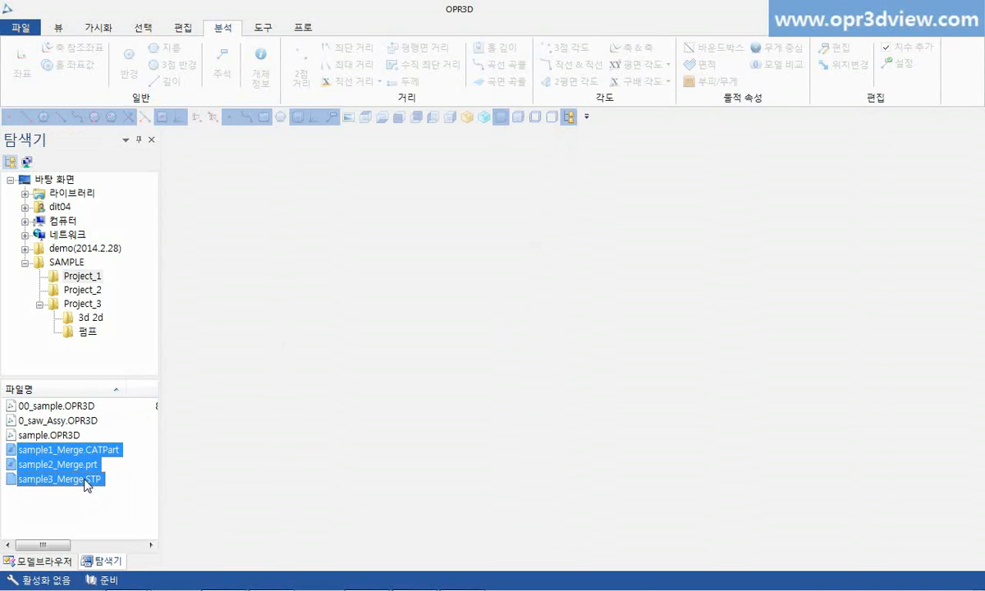
{"action": "right_click", "coordinate": [85, 481]}
{"action": "left_click", "coordinate": [97, 487]}
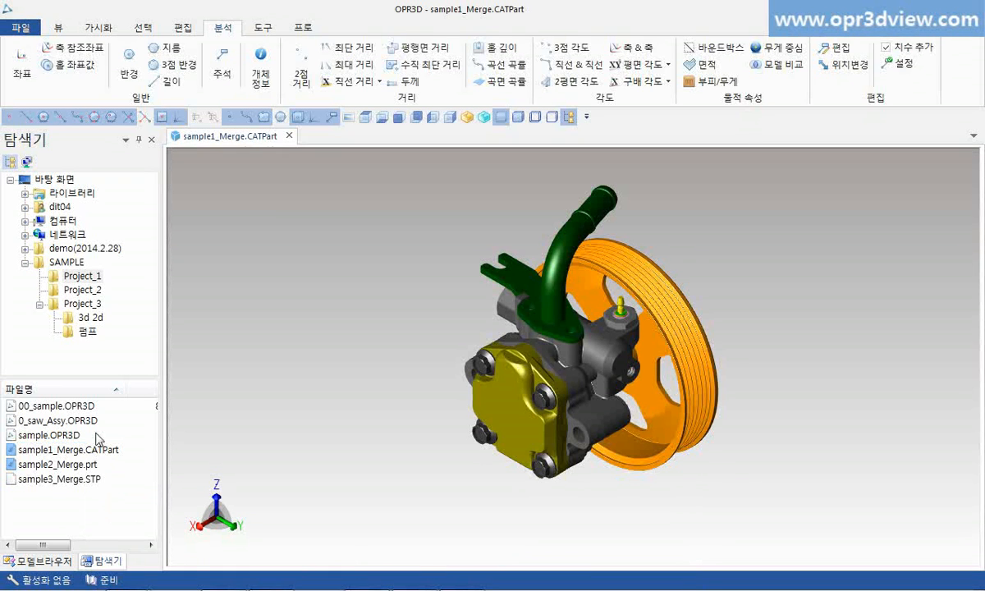
Step: Export the pump model as sample1_Merge to the Project_1 folder in PDF, IGES, Parasolid and Jt formats
{"action": "left_click", "coordinate": [18, 31]}
{"action": "left_click", "coordinate": [54, 169]}
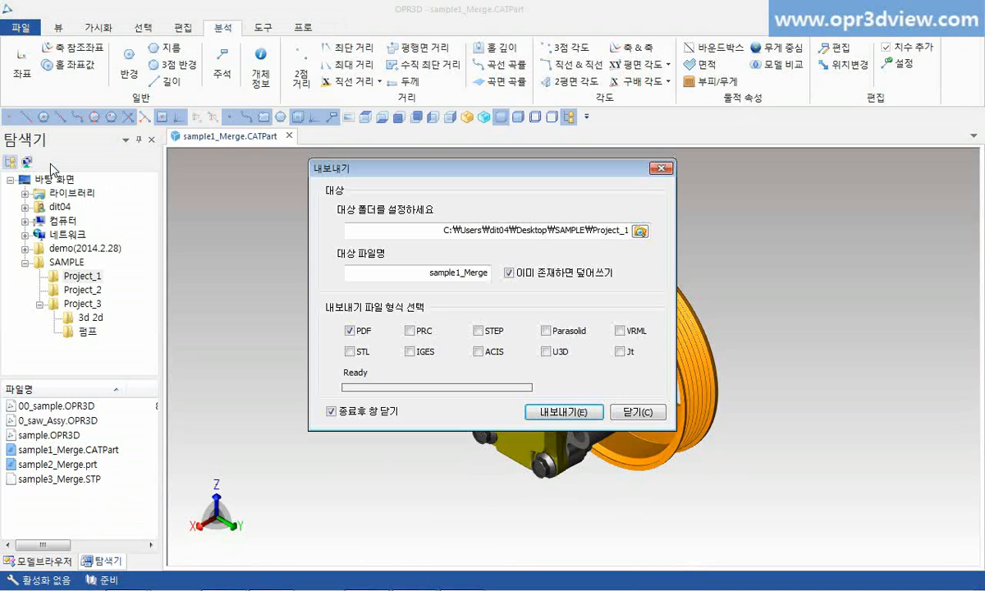
{"action": "left_click", "coordinate": [411, 351]}
{"action": "left_click", "coordinate": [546, 332]}
{"action": "left_click", "coordinate": [620, 351]}
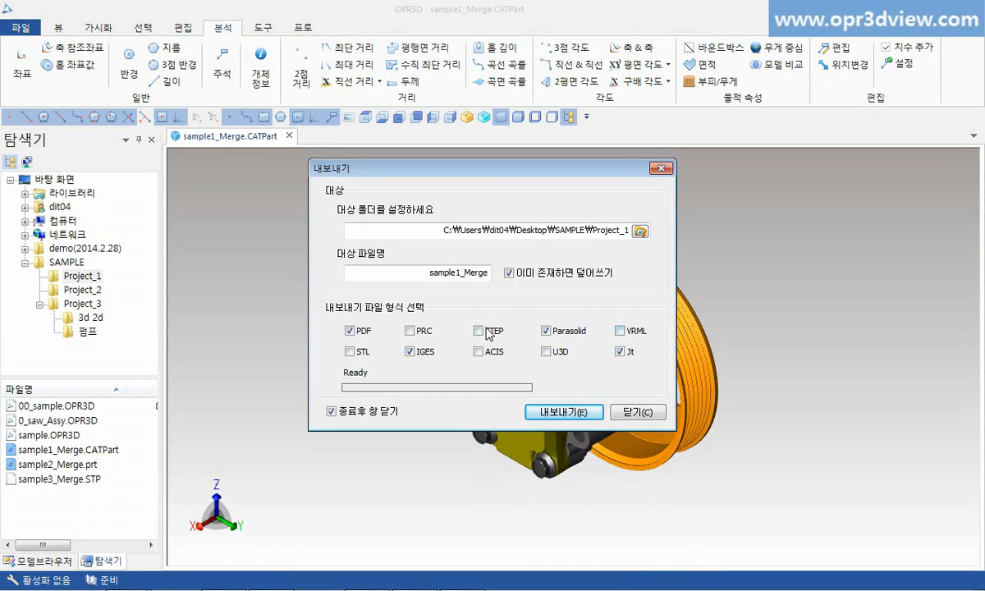
{"action": "left_click", "coordinate": [565, 410]}
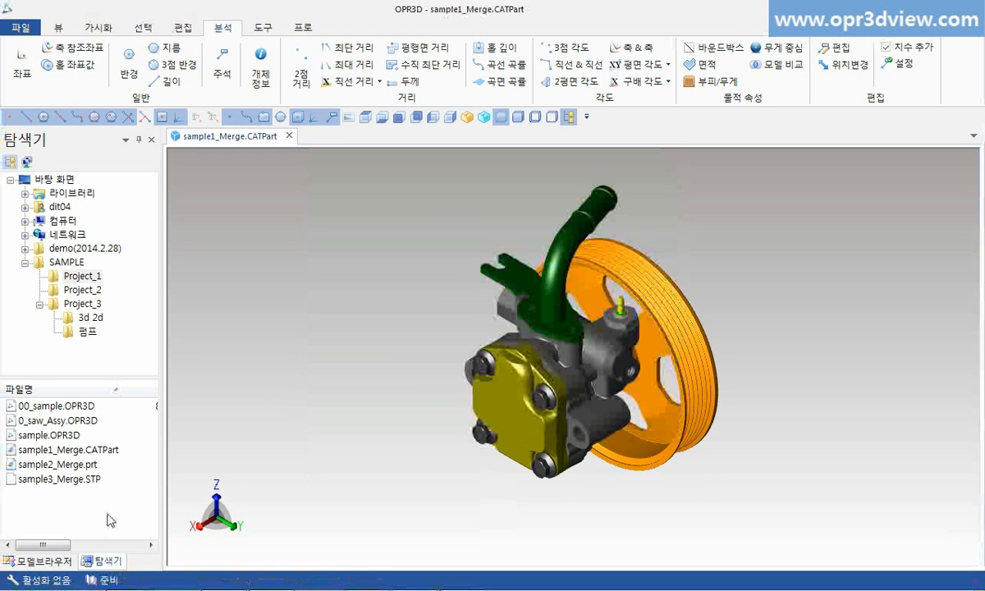
Step: Refresh the Project_1 file list and check the exported sample1_Merge IGS, JT, PDF and X_T files
{"action": "right_click", "coordinate": [69, 512]}
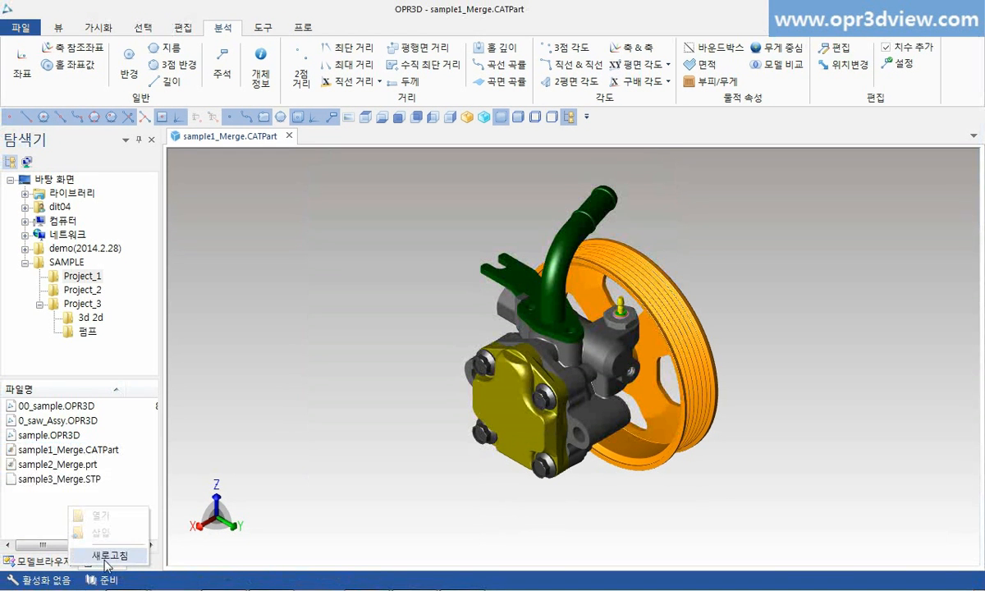
{"action": "left_click", "coordinate": [94, 526]}
{"action": "scroll", "coordinate": [152, 501], "scroll_direction": "down", "scroll_amount": 1}
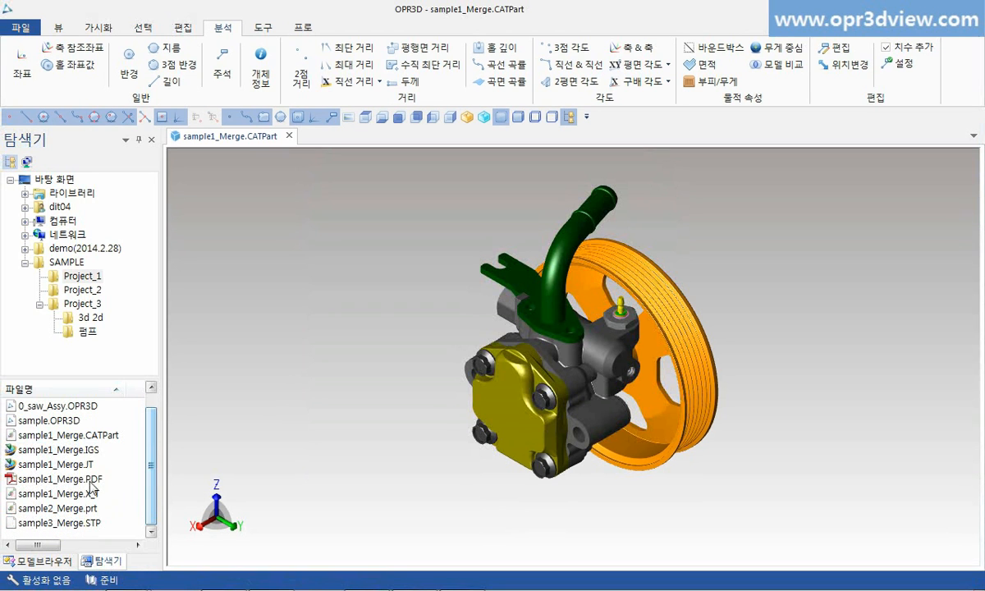
{"action": "left_click", "coordinate": [76, 453]}
{"action": "left_click", "coordinate": [75, 465]}
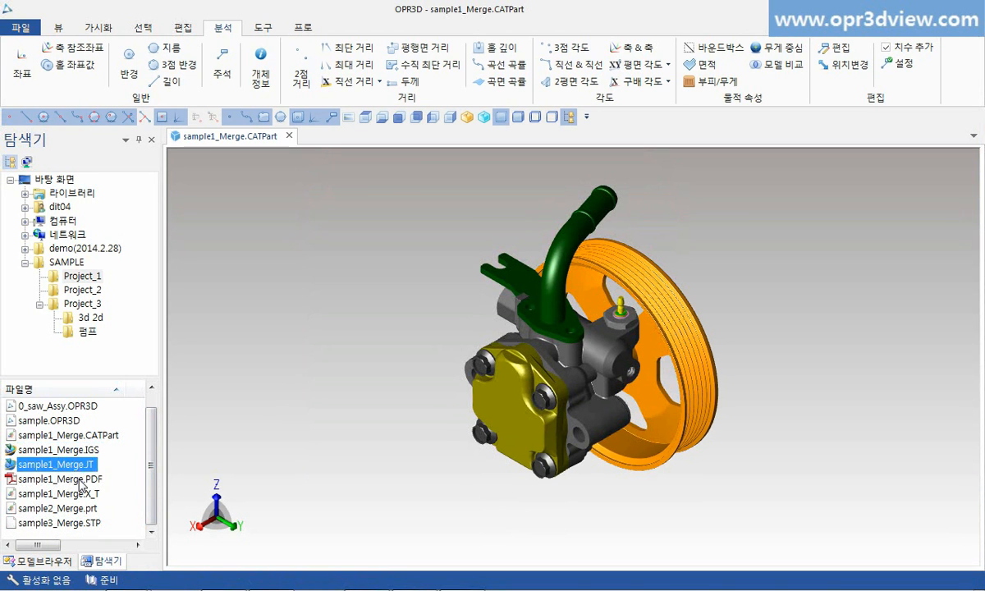
{"action": "left_click", "coordinate": [81, 481]}
{"action": "left_click", "coordinate": [84, 495]}
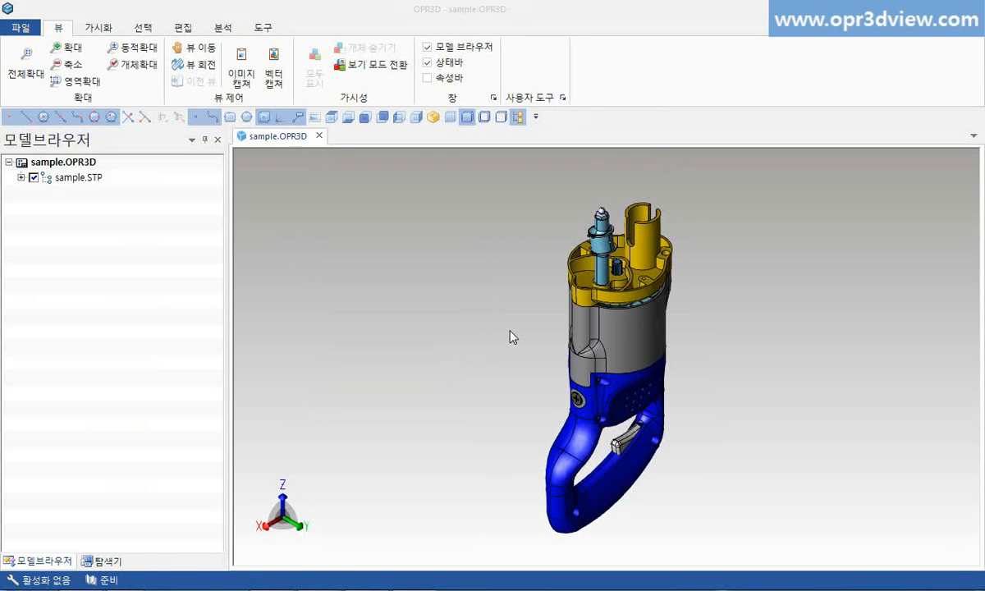
Step: Expand the sample.STP tree through 0_saw_Assy.CATProduct and 0_saw to list its components
{"action": "left_click", "coordinate": [20, 177]}
{"action": "left_click", "coordinate": [32, 192]}
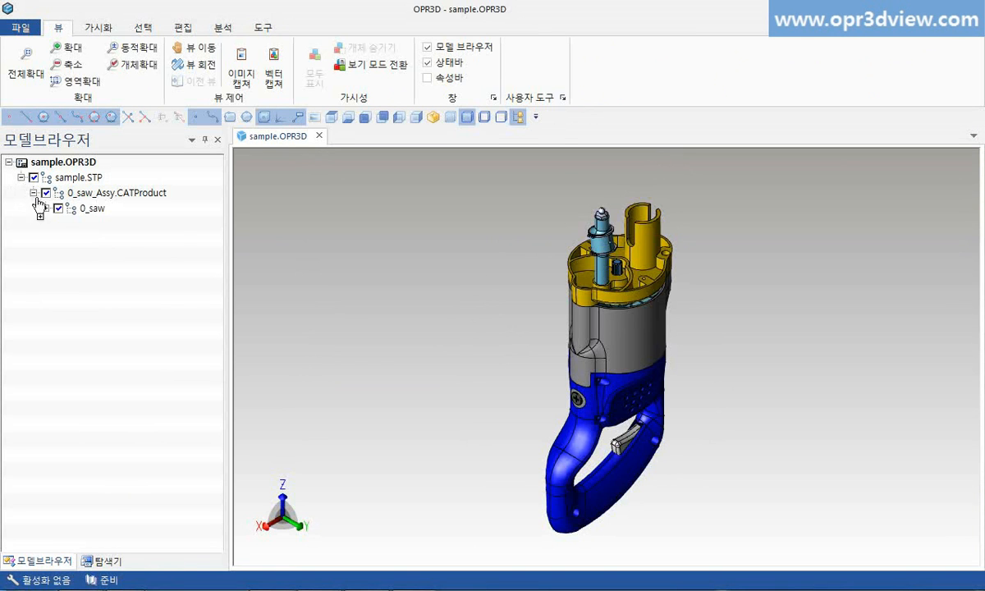
{"action": "left_click", "coordinate": [46, 208]}
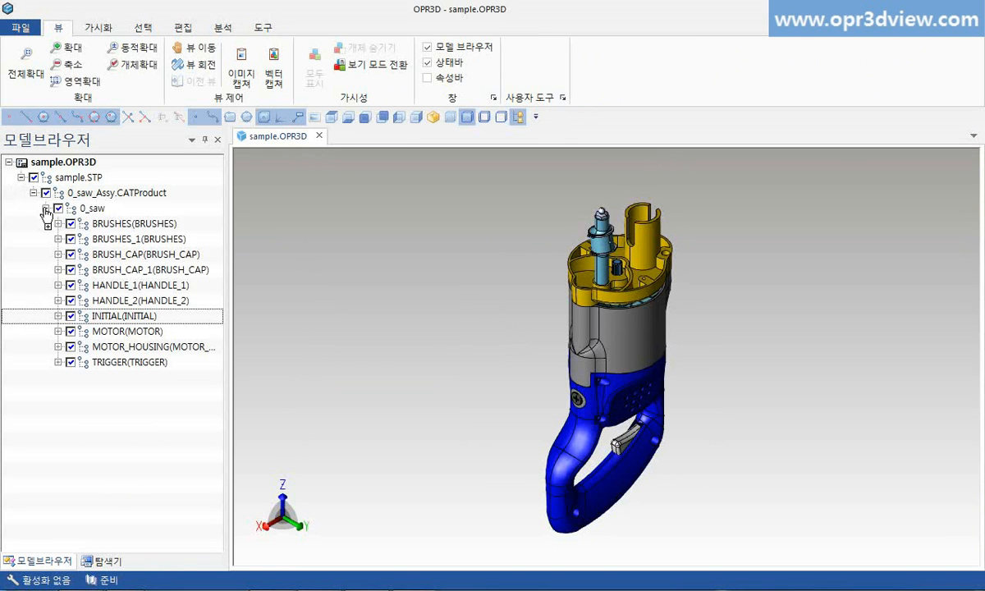
Step: Hide the INITIAL and MOTOR_HOUSING components, show both again and clear the selection
{"action": "left_click", "coordinate": [70, 316]}
{"action": "left_click", "coordinate": [70, 346]}
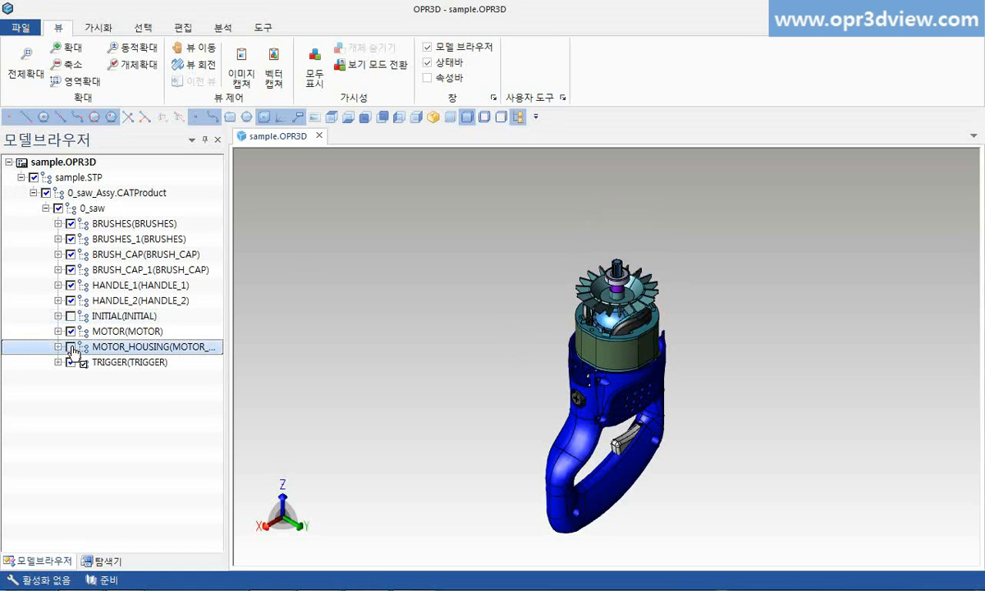
{"action": "left_click", "coordinate": [71, 347]}
{"action": "left_click", "coordinate": [71, 316]}
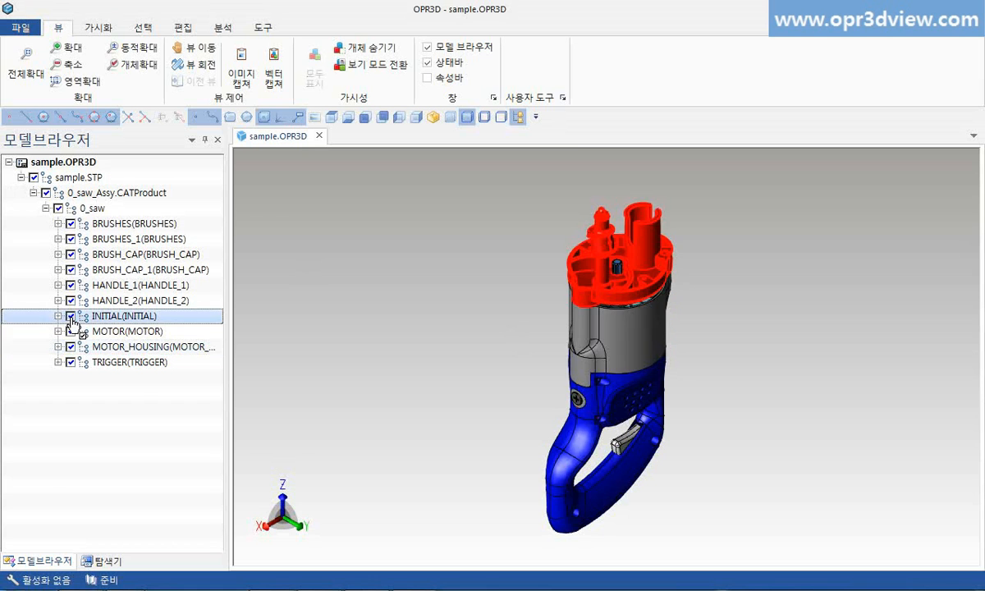
{"action": "left_click", "coordinate": [97, 444]}
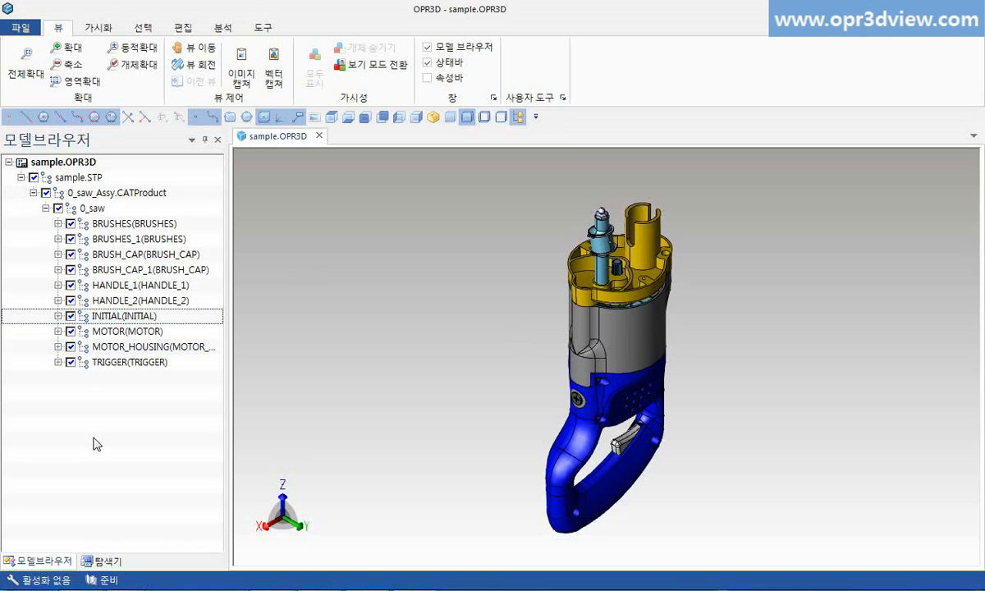
{"action": "mouse_move", "coordinate": [120, 320]}
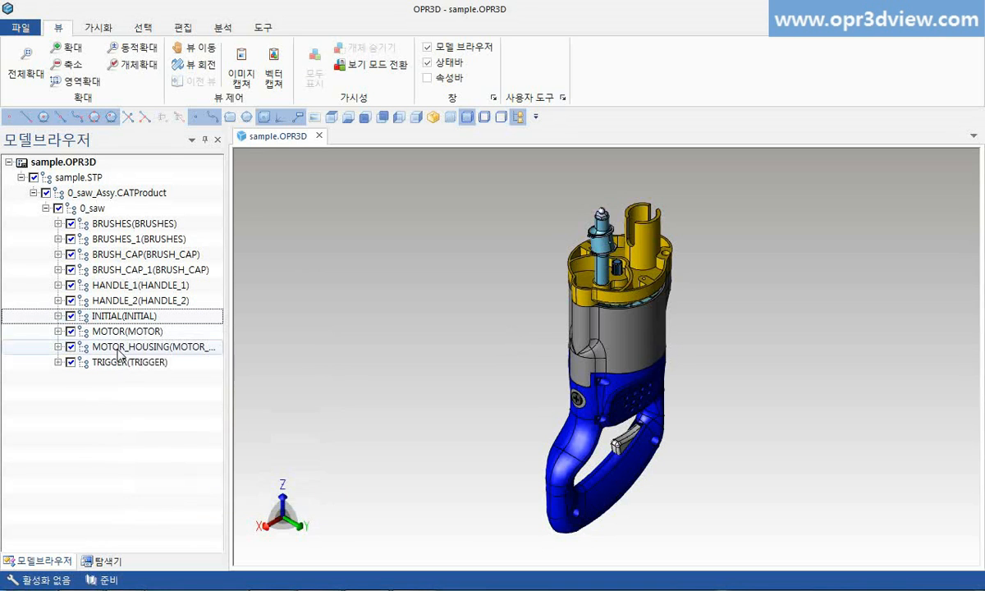
{"action": "mouse_move", "coordinate": [118, 351]}
{"action": "mouse_move", "coordinate": [119, 370]}
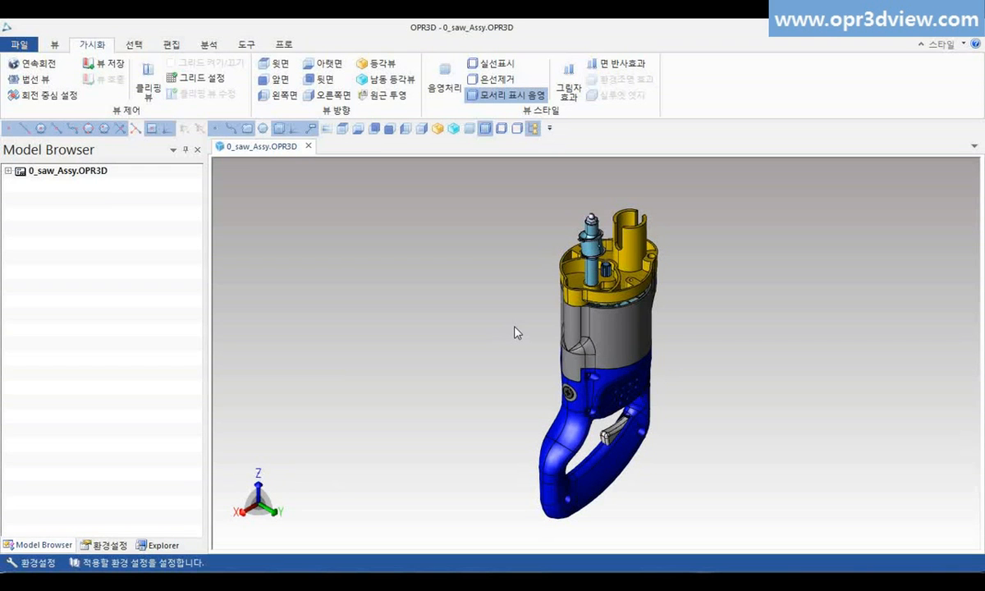
Step: View the saw assembly from the front, left and top, and in the isometric and southeast isometric orientations
{"action": "left_click", "coordinate": [276, 80]}
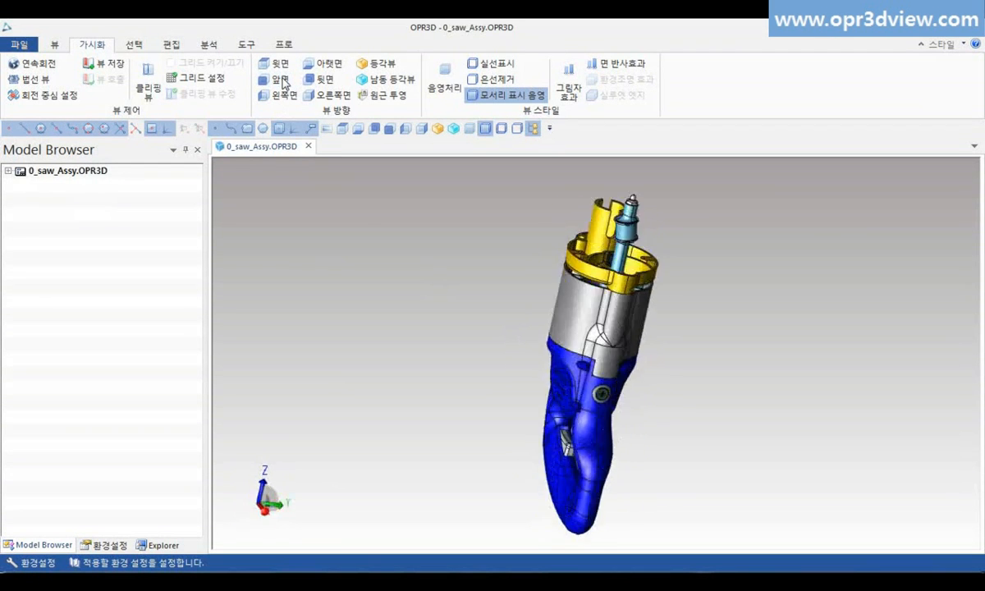
{"action": "left_click", "coordinate": [284, 97]}
{"action": "left_click", "coordinate": [280, 66]}
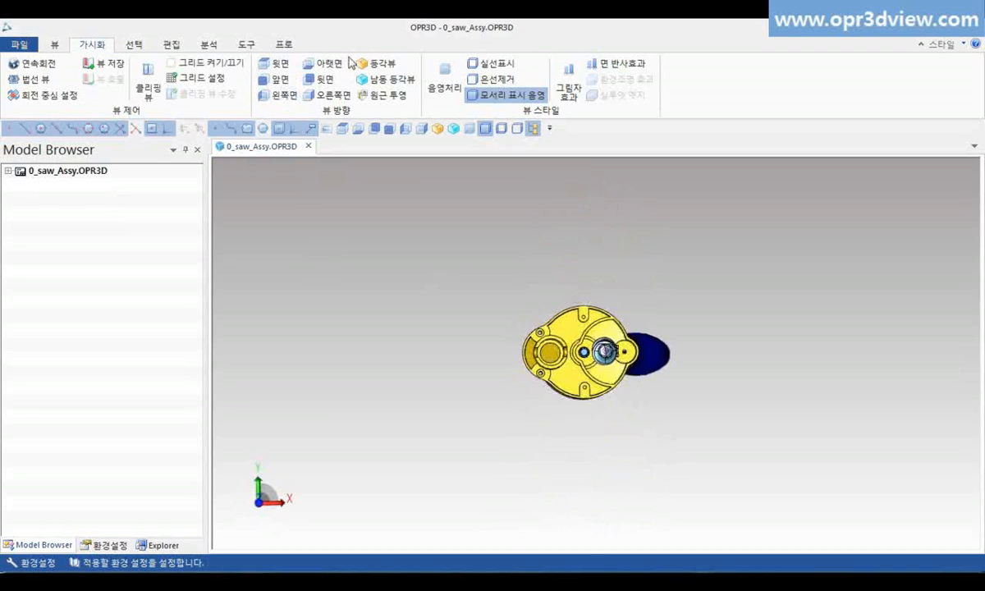
{"action": "left_click", "coordinate": [374, 66]}
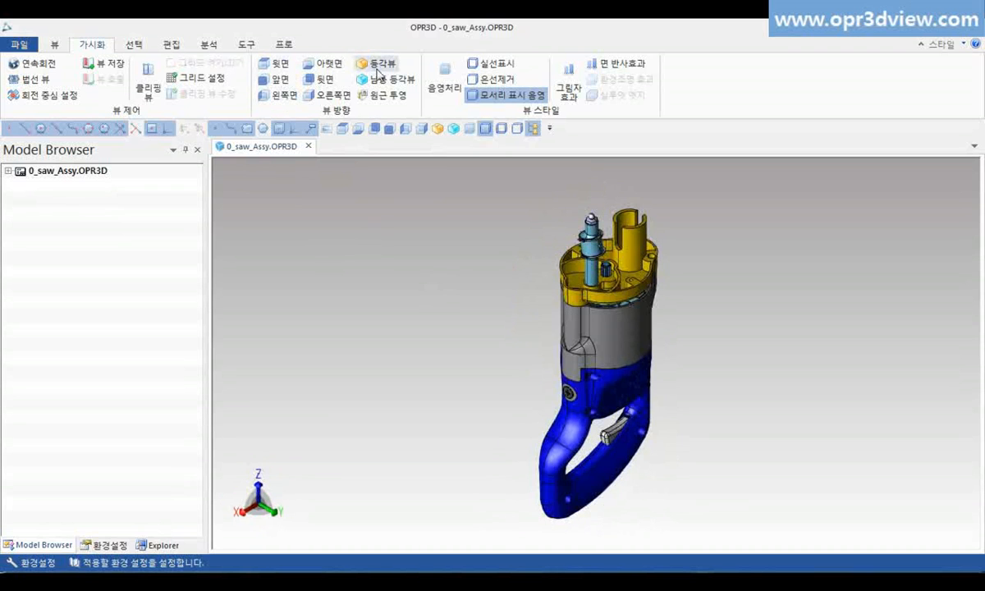
{"action": "left_click", "coordinate": [384, 80]}
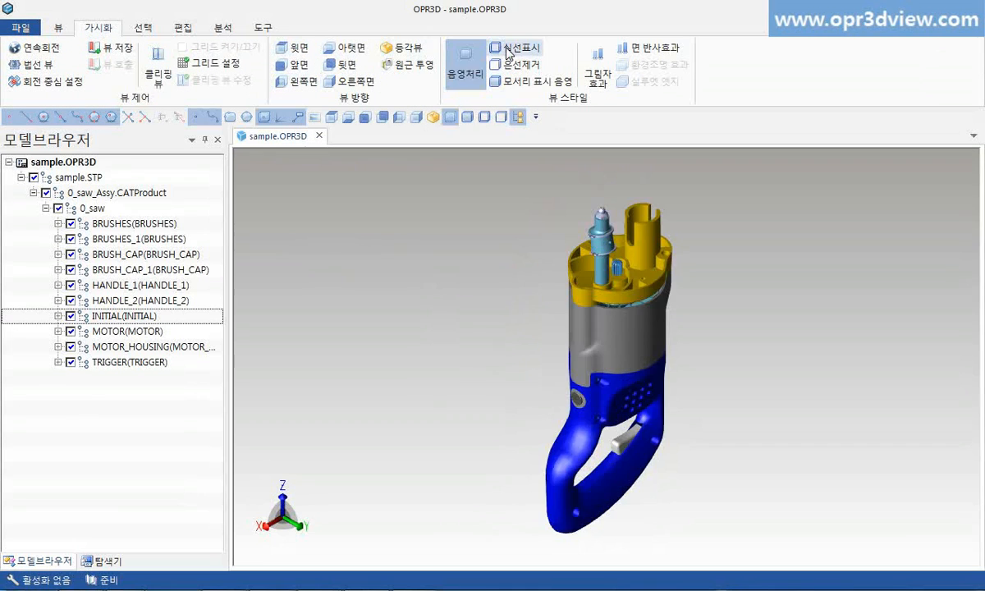
Step: Switch the saw's display through wireframe and hidden-line removal to shaded with edges, and turn on the surface reflection effect
{"action": "left_click", "coordinate": [510, 51]}
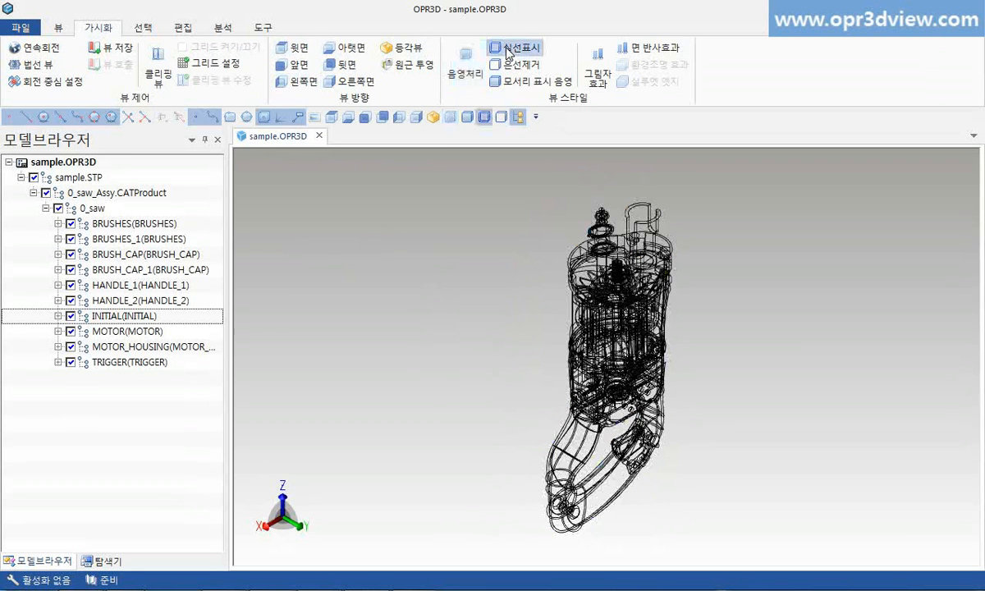
{"action": "left_click", "coordinate": [516, 65]}
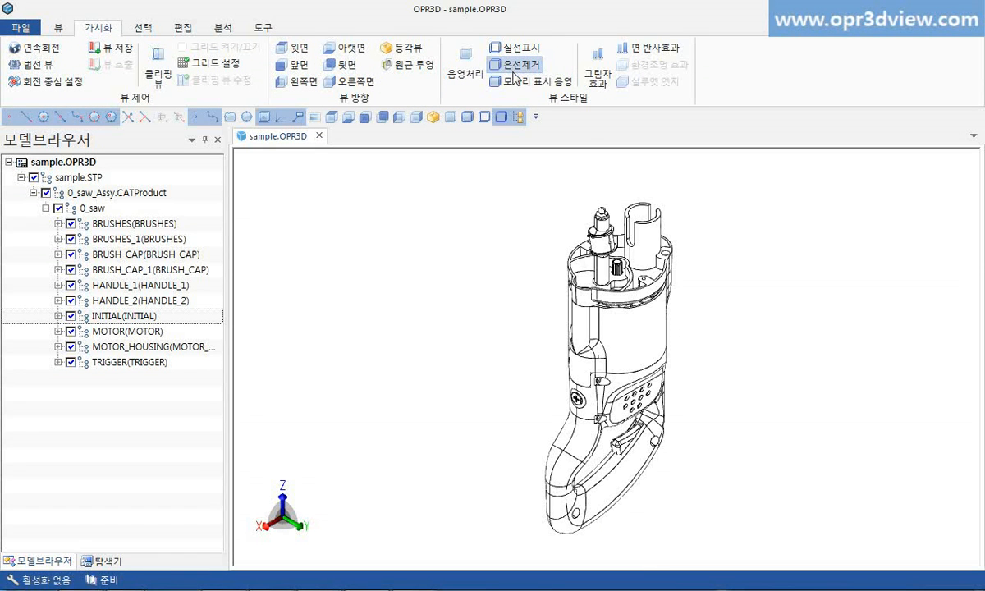
{"action": "left_click", "coordinate": [517, 85]}
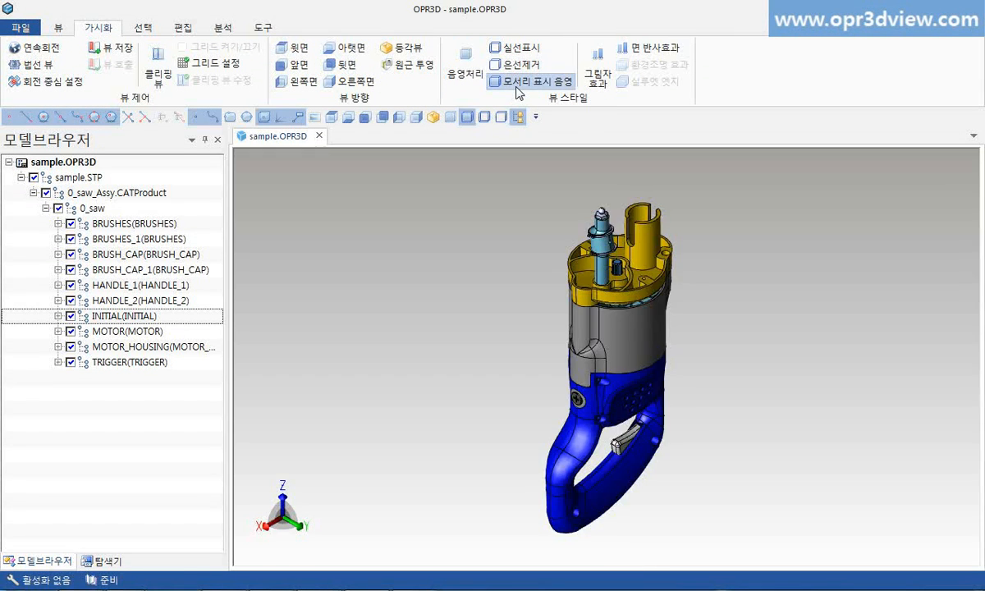
{"action": "left_click", "coordinate": [656, 48]}
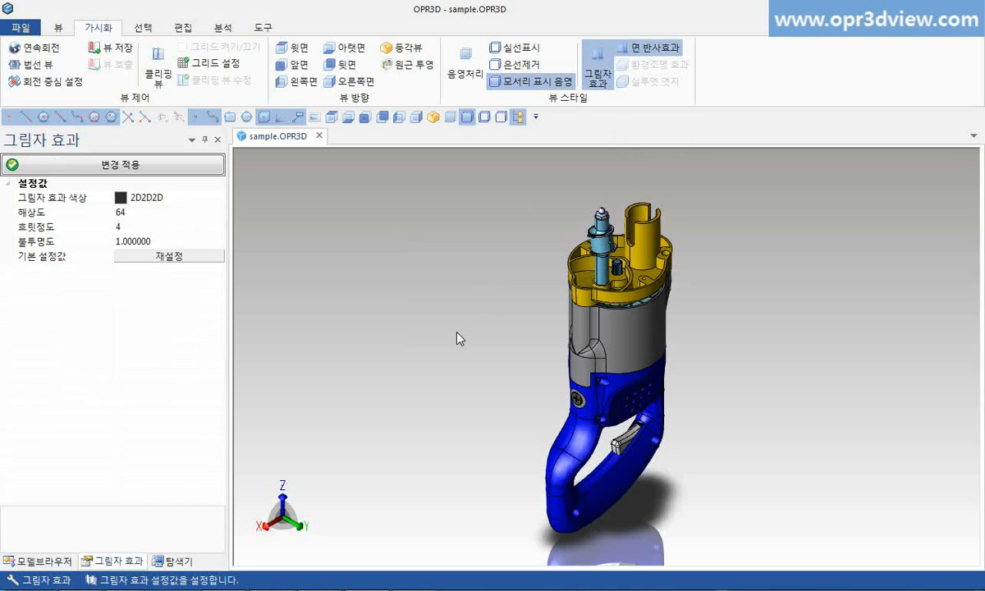
Step: Show the grid in the front view and accept the grid settings with a spacing of 50
{"action": "left_click", "coordinate": [365, 118]}
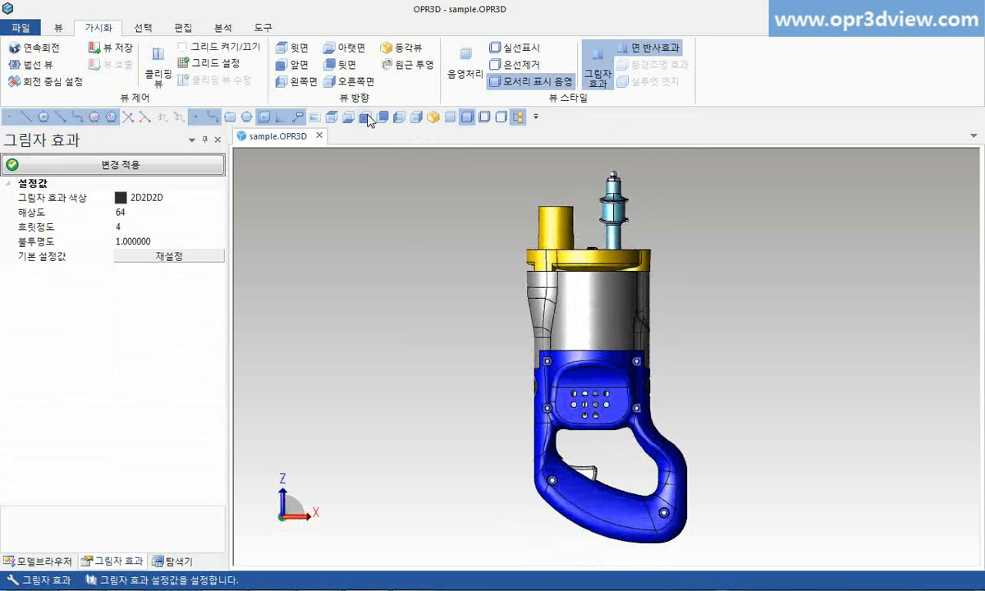
{"action": "left_click", "coordinate": [220, 51]}
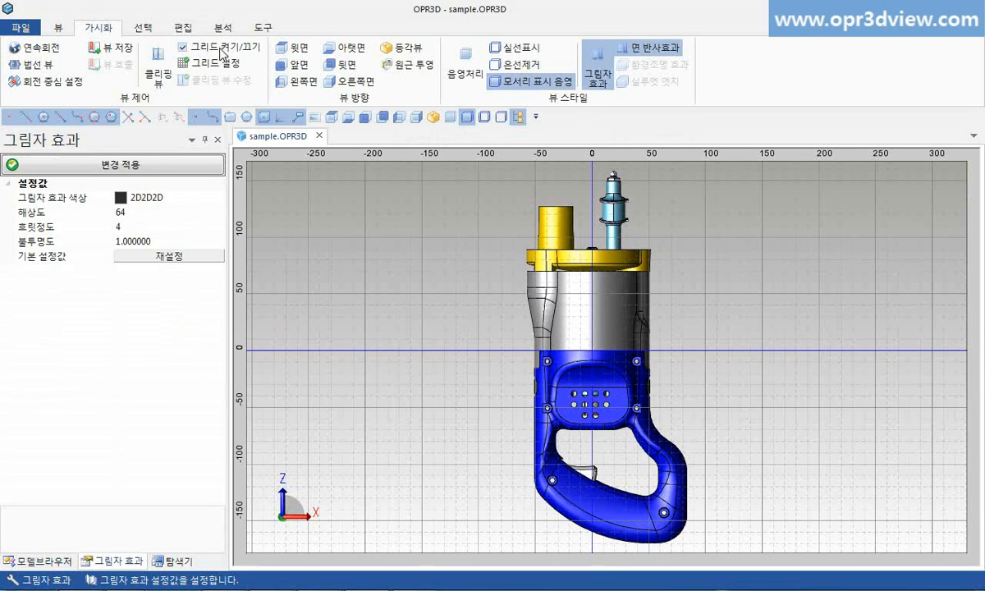
{"action": "left_click", "coordinate": [226, 64]}
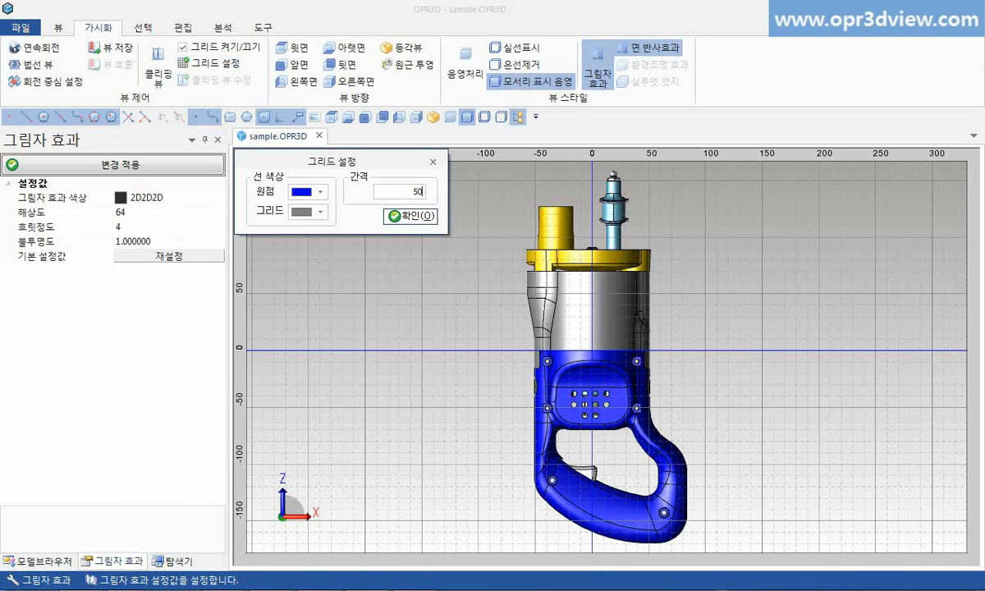
{"action": "left_click", "coordinate": [406, 215]}
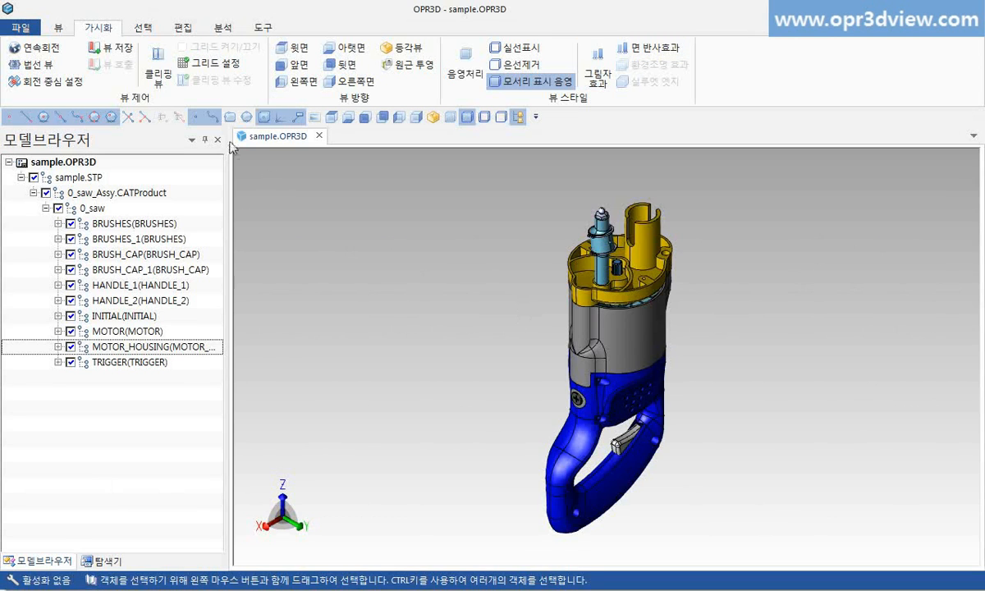
Step: Capture an image of the complete saw and paste it into the sample-1 picture box of FLOW-CHART.xls in Excel
{"action": "left_click", "coordinate": [73, 28]}
{"action": "left_click", "coordinate": [241, 72]}
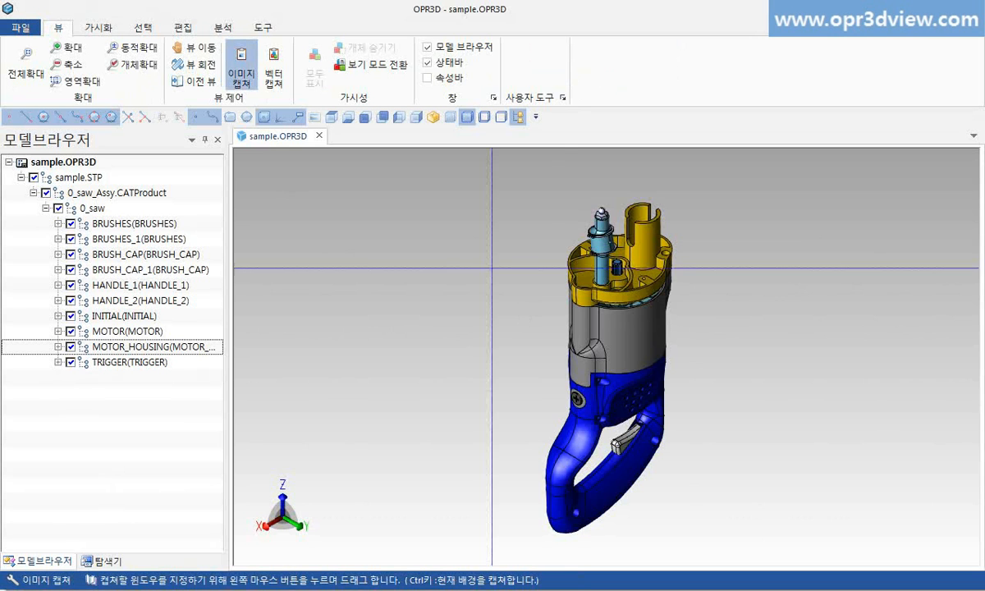
{"action": "scroll", "coordinate": [535, 307], "scroll_direction": "down", "scroll_amount": 3}
{"action": "left_click_drag", "start_coordinate": [522, 257], "coordinate": [587, 380]}
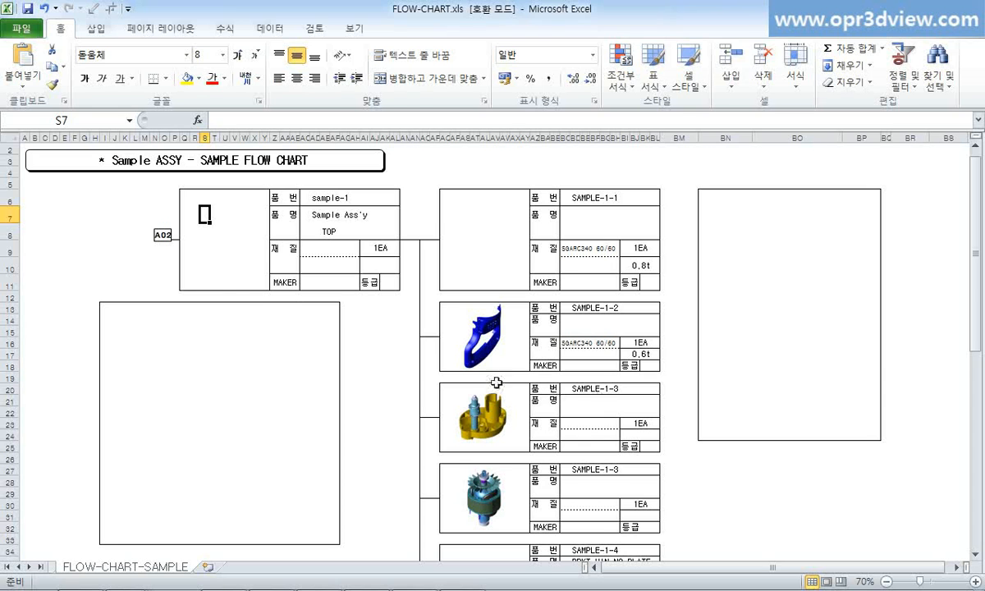
{"action": "key", "text": "ctrl+v"}
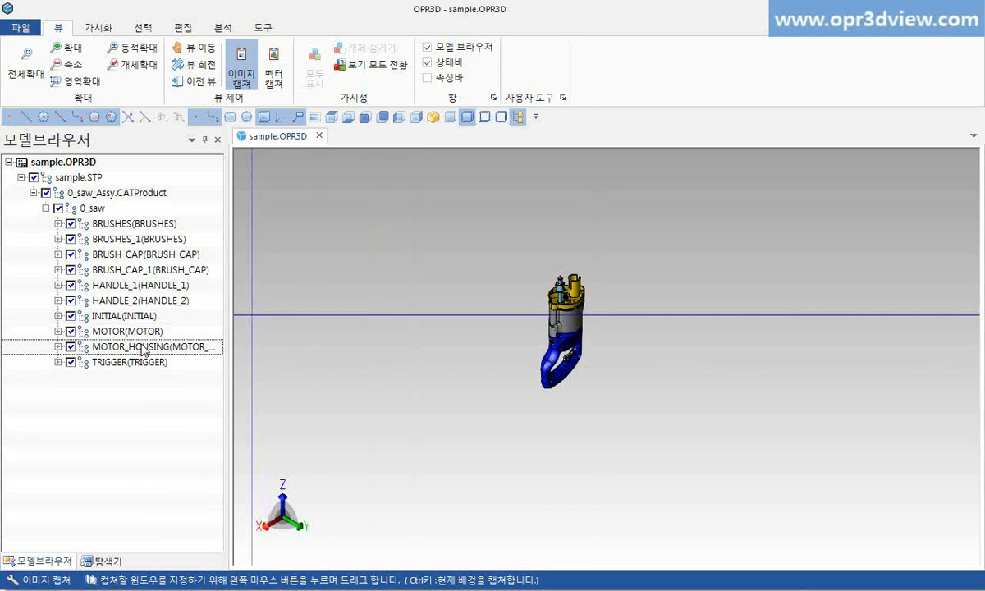
Step: In OPR3D, show only MOTOR_HOUSING with hidden lines removed and capture an image of it
{"action": "right_click", "coordinate": [143, 347]}
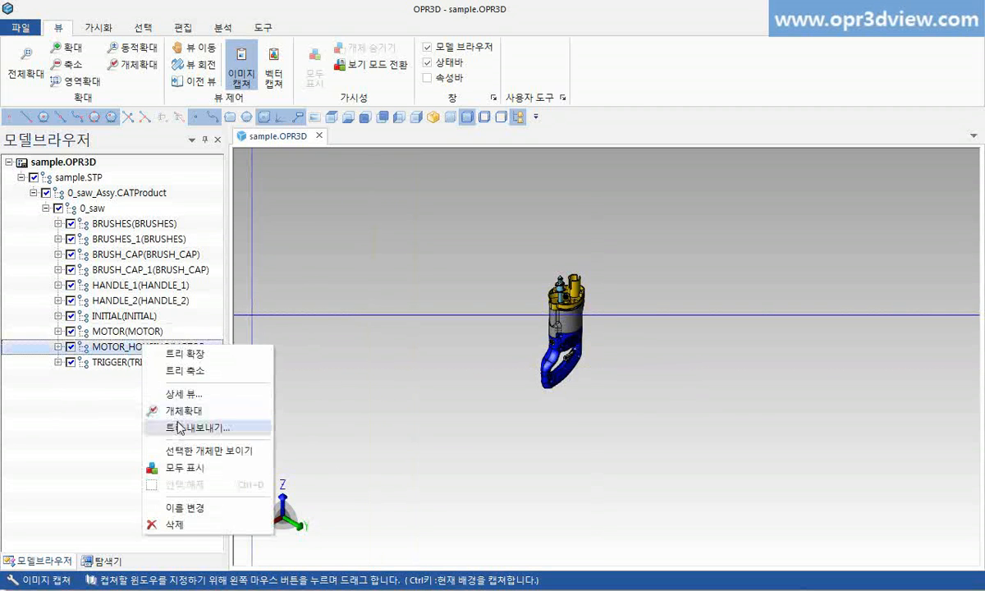
{"action": "left_click", "coordinate": [177, 450]}
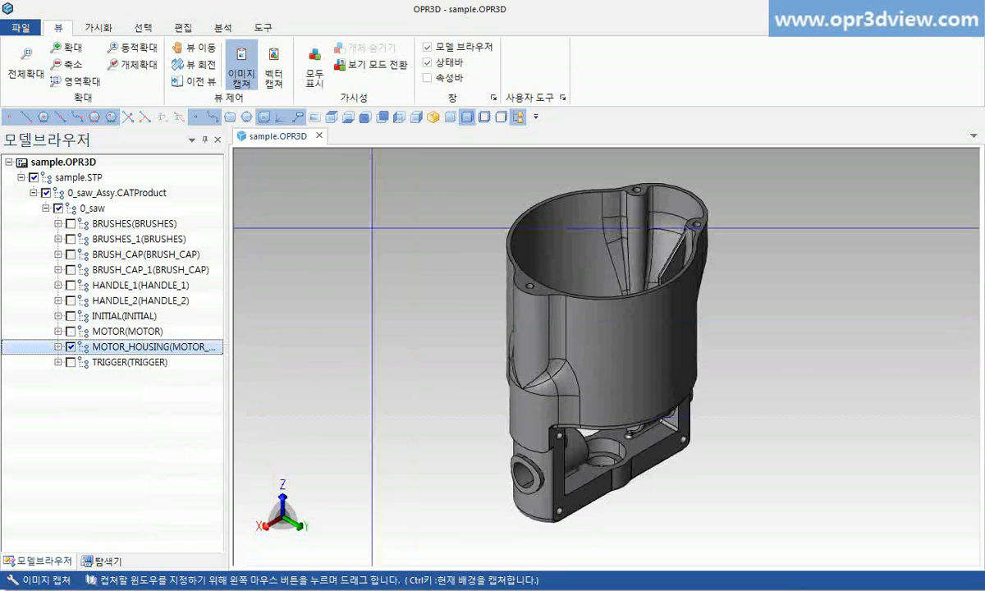
{"action": "left_click", "coordinate": [500, 116]}
{"action": "scroll", "coordinate": [482, 332], "scroll_direction": "down", "scroll_amount": 5}
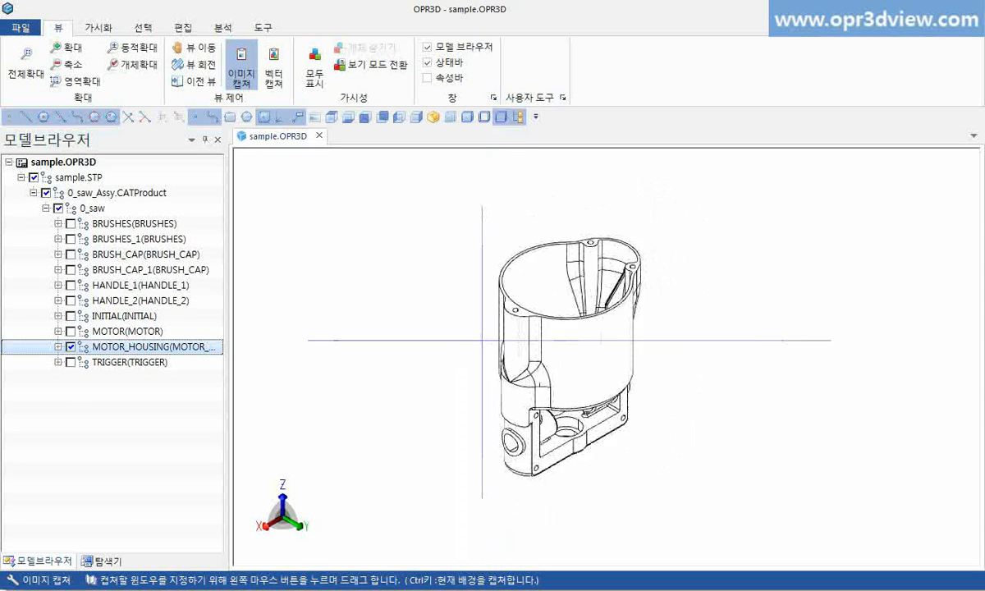
{"action": "left_click_drag", "start_coordinate": [474, 283], "coordinate": [563, 410]}
Step: Switch to Excel, paste the motor housing image and position it in the SAMPLE-1-1 picture box of the flow chart
{"action": "key", "text": "alt+Tab"}
{"action": "left_click", "coordinate": [462, 210]}
{"action": "key", "text": "ctrl+v"}
{"action": "left_click_drag", "start_coordinate": [488, 250], "coordinate": [475, 238]}
{"action": "left_click", "coordinate": [455, 171]}
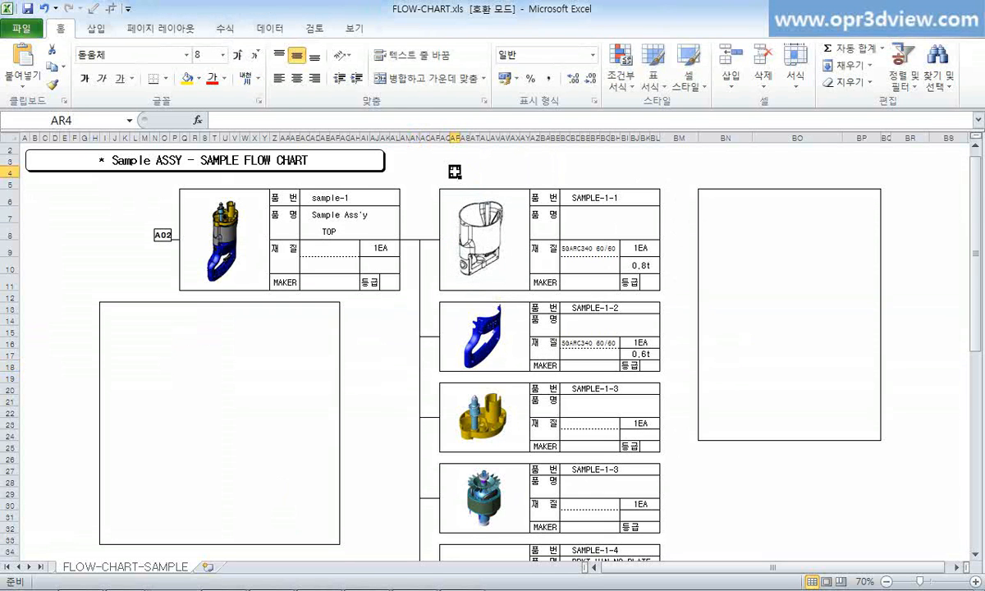
Step: Switch to OPR3D, capture the whole saw to the desktop as the JPG file 0_saw_Assy.jpg, and open the saved image
{"action": "key", "text": "alt+Tab"}
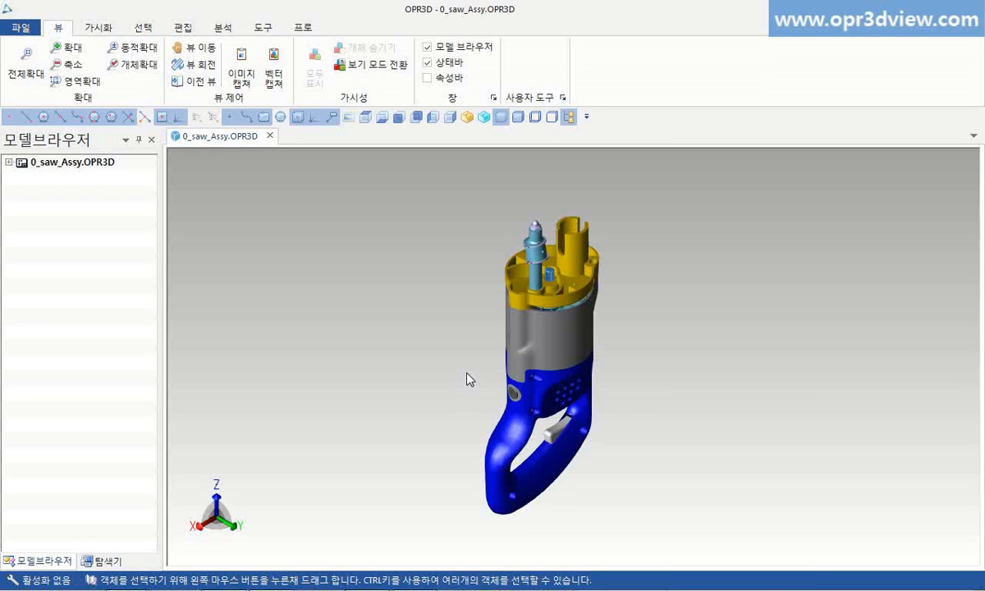
{"action": "left_click", "coordinate": [241, 66]}
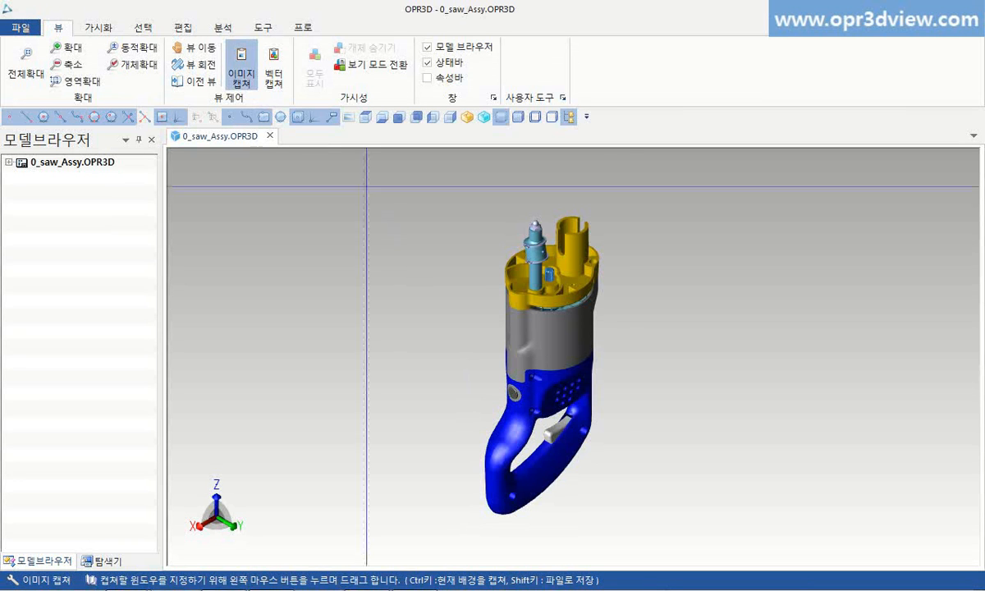
{"action": "left_click_drag", "start_coordinate": [456, 204], "coordinate": [625, 522]}
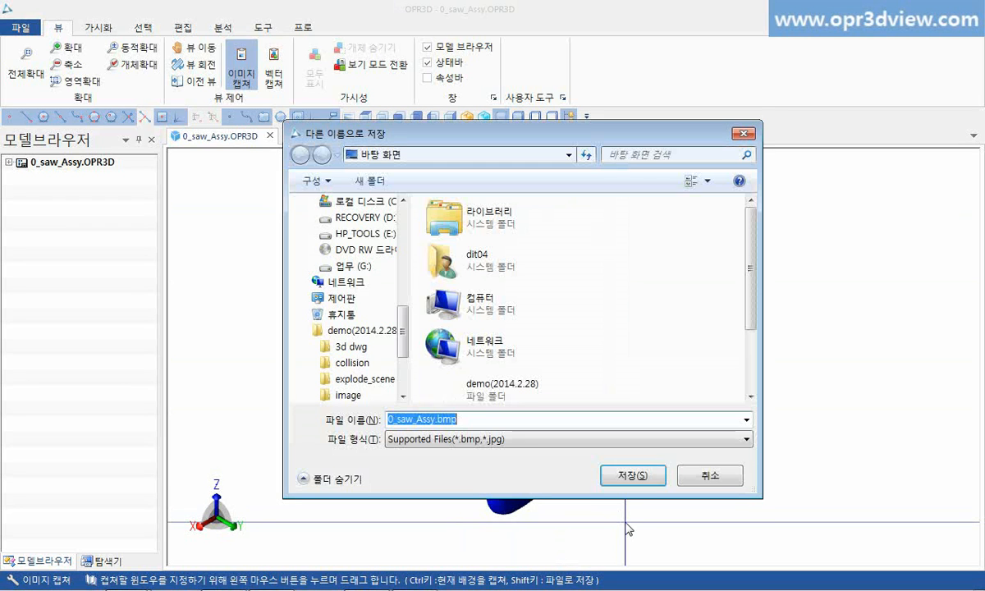
{"action": "left_click", "coordinate": [479, 438]}
{"action": "left_click", "coordinate": [509, 480]}
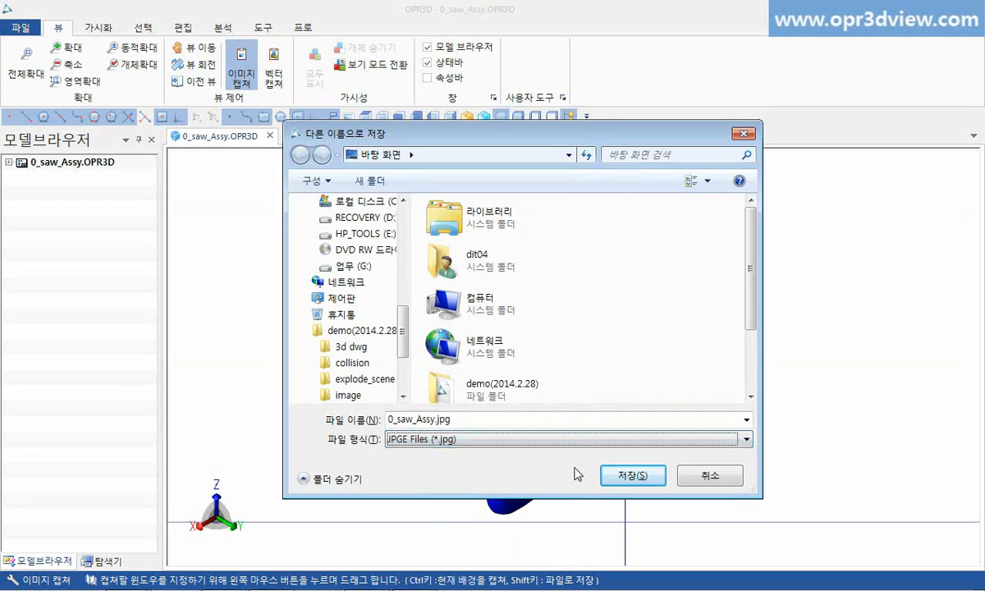
{"action": "left_click", "coordinate": [631, 476]}
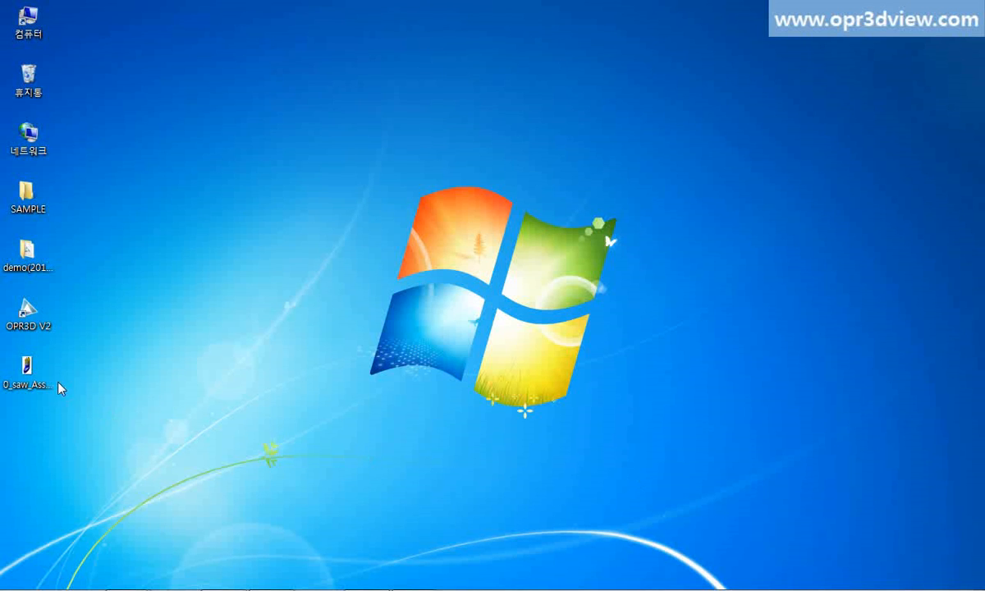
{"action": "double_click", "coordinate": [37, 373]}
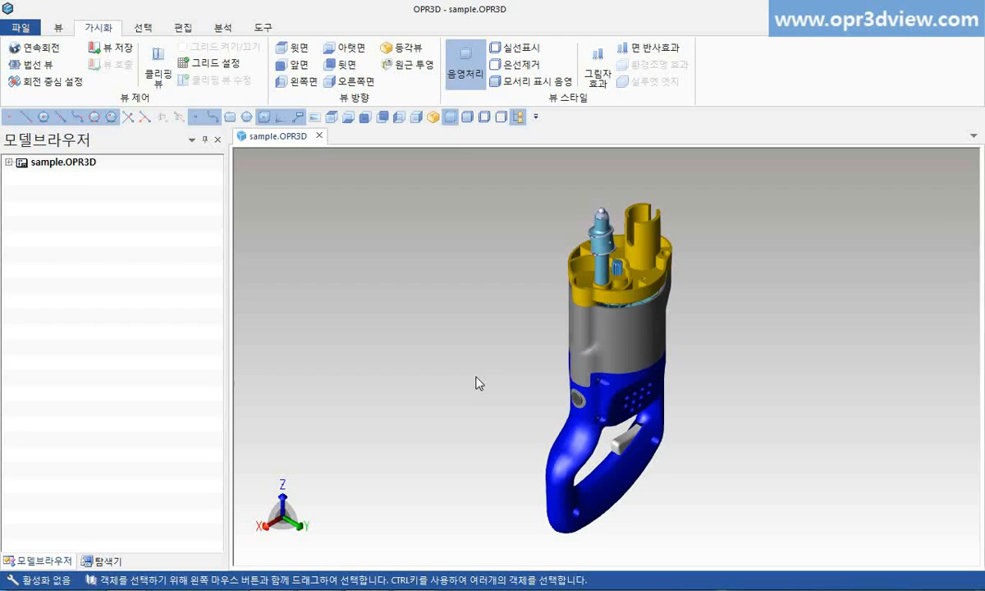
Step: Start a clipping view of the saw and set its section fill colour to yellow (FFFF00)
{"action": "left_click", "coordinate": [157, 78]}
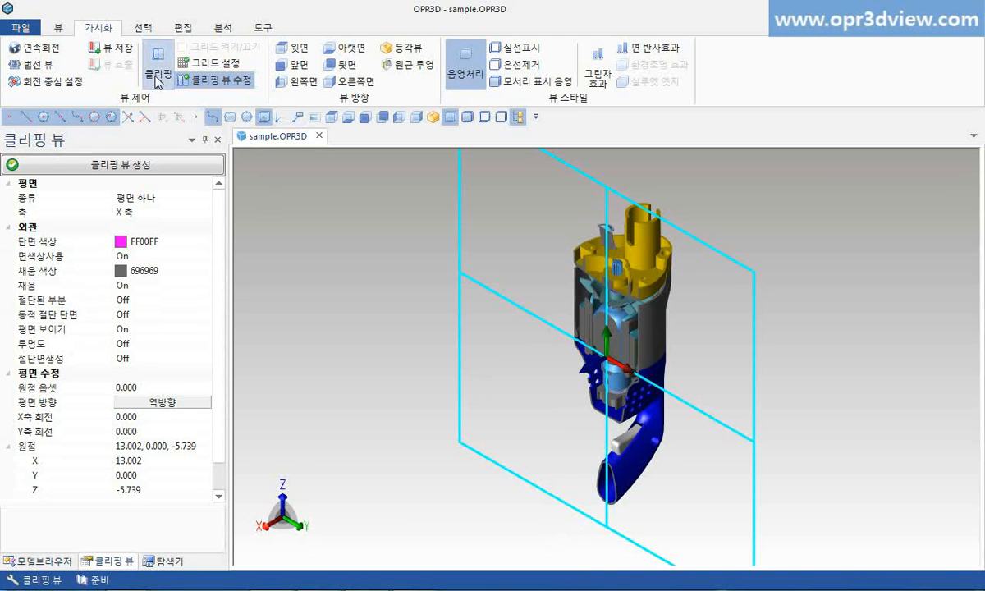
{"action": "left_click", "coordinate": [201, 270]}
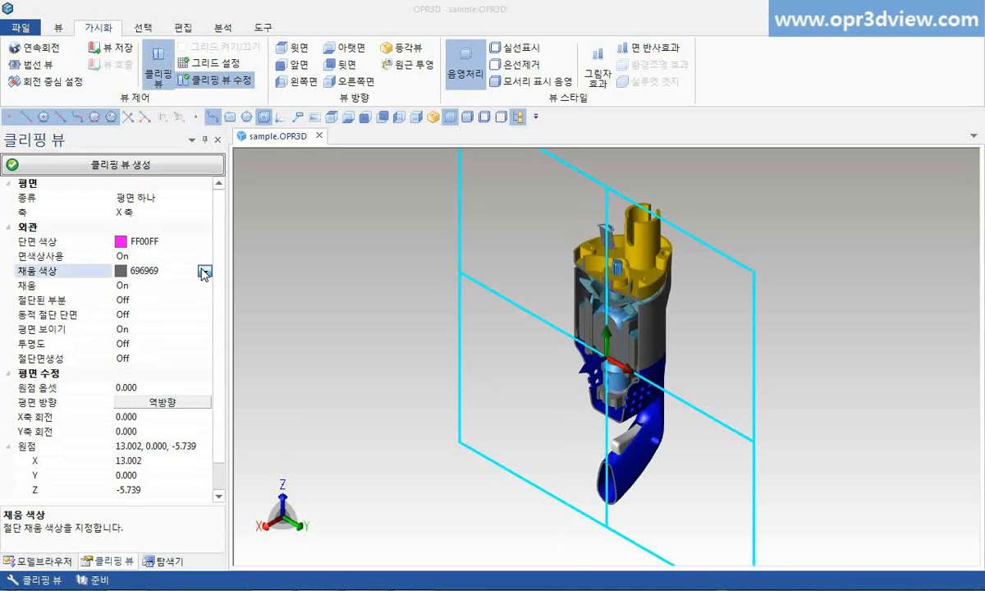
{"action": "left_click", "coordinate": [205, 271]}
{"action": "left_click", "coordinate": [293, 376]}
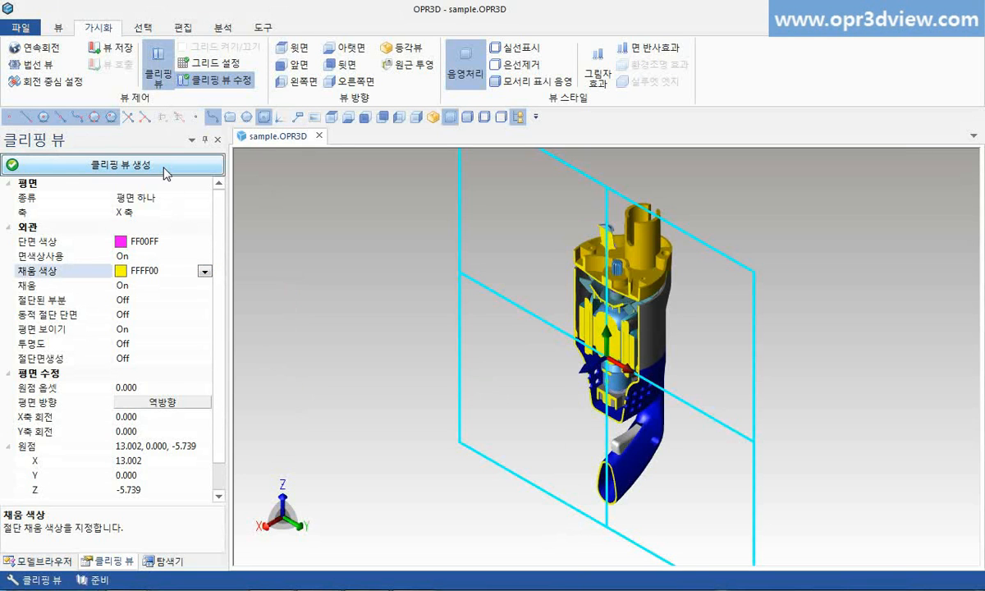
Step: Change the clipping type to three planes and reverse the plane direction
{"action": "left_click", "coordinate": [204, 198]}
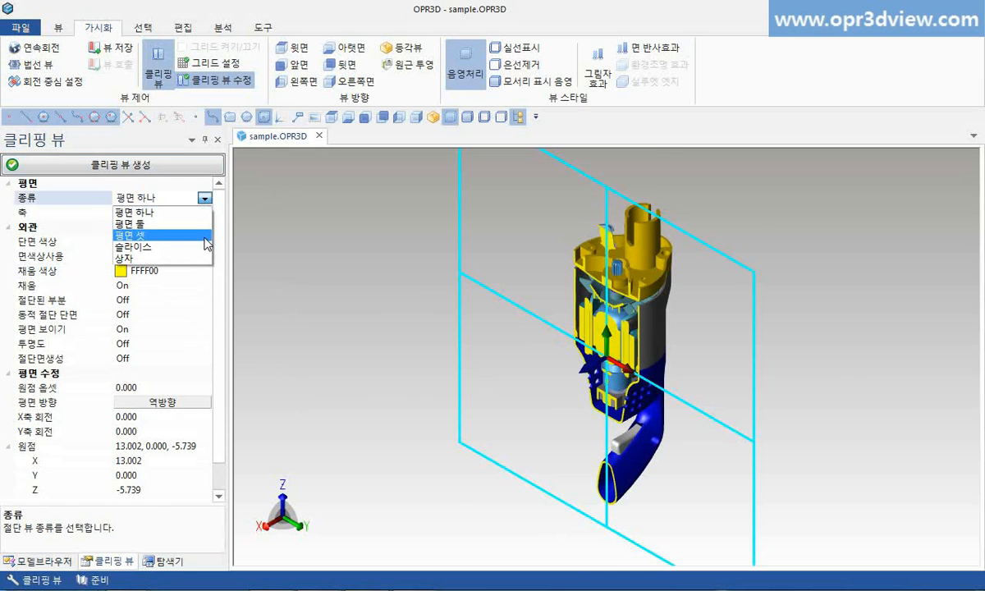
{"action": "left_click", "coordinate": [204, 235]}
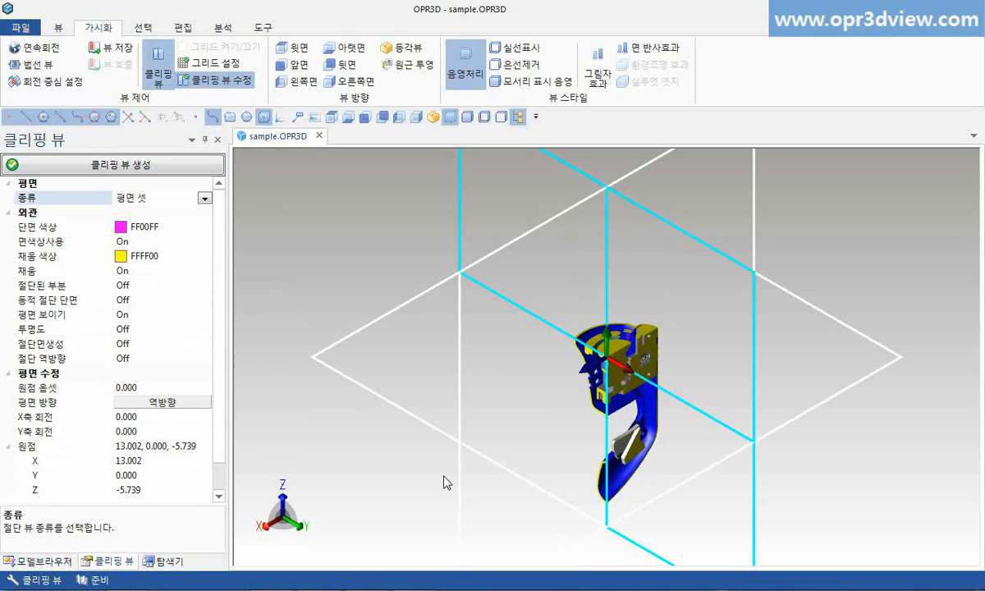
{"action": "left_click", "coordinate": [197, 402]}
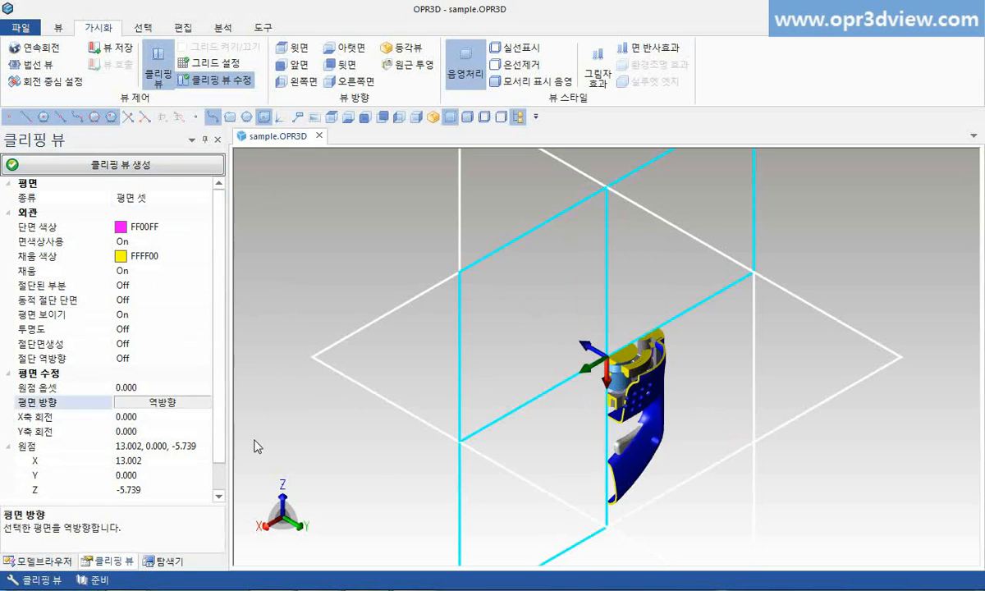
{"action": "left_click", "coordinate": [185, 405]}
Step: Turn the reversed cut region option On and create the clipping view
{"action": "left_click", "coordinate": [201, 358]}
{"action": "left_click", "coordinate": [204, 359]}
{"action": "left_click", "coordinate": [205, 373]}
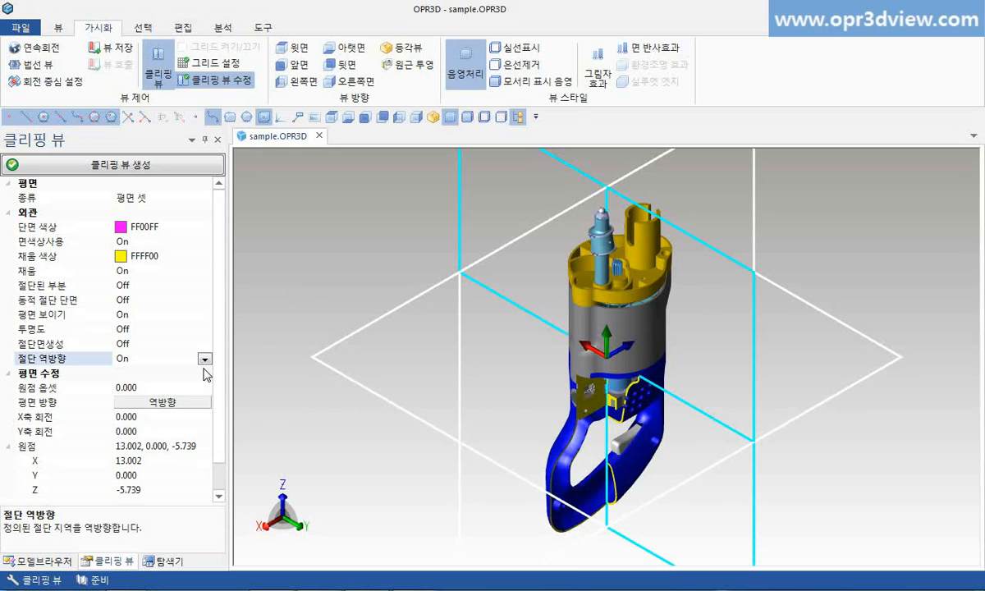
{"action": "left_click", "coordinate": [194, 168]}
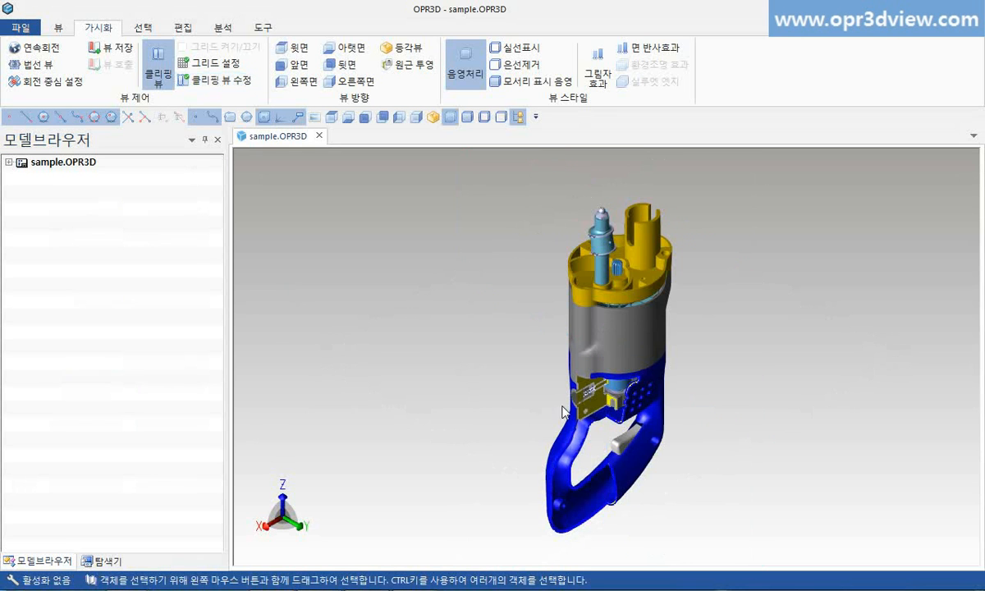
Step: Measure the diameter of the small round hole below the spring on the exposed section face
{"action": "scroll", "coordinate": [546, 394], "scroll_direction": "up", "scroll_amount": 5}
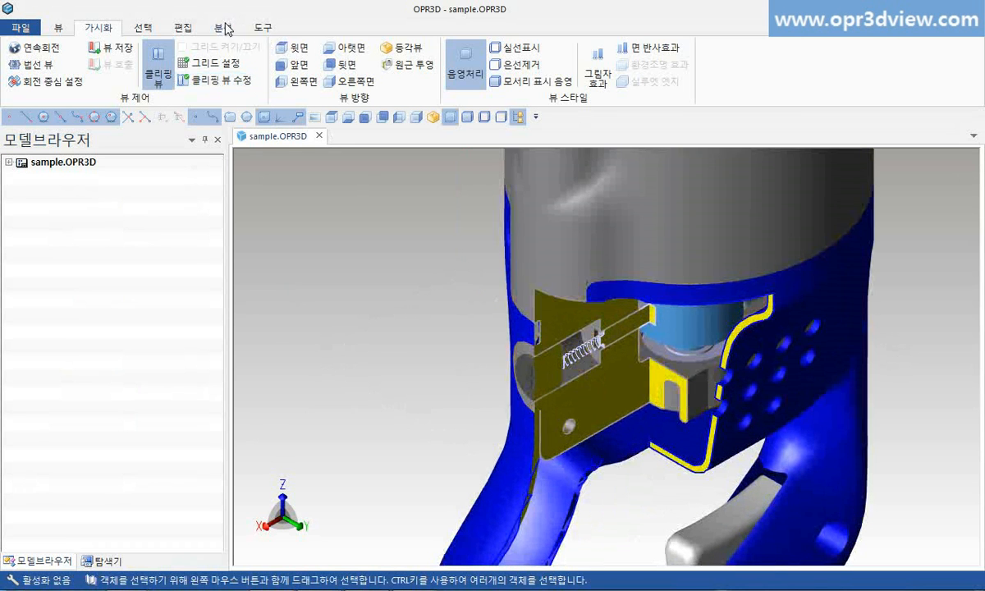
{"action": "left_click", "coordinate": [223, 27]}
{"action": "left_click", "coordinate": [165, 47]}
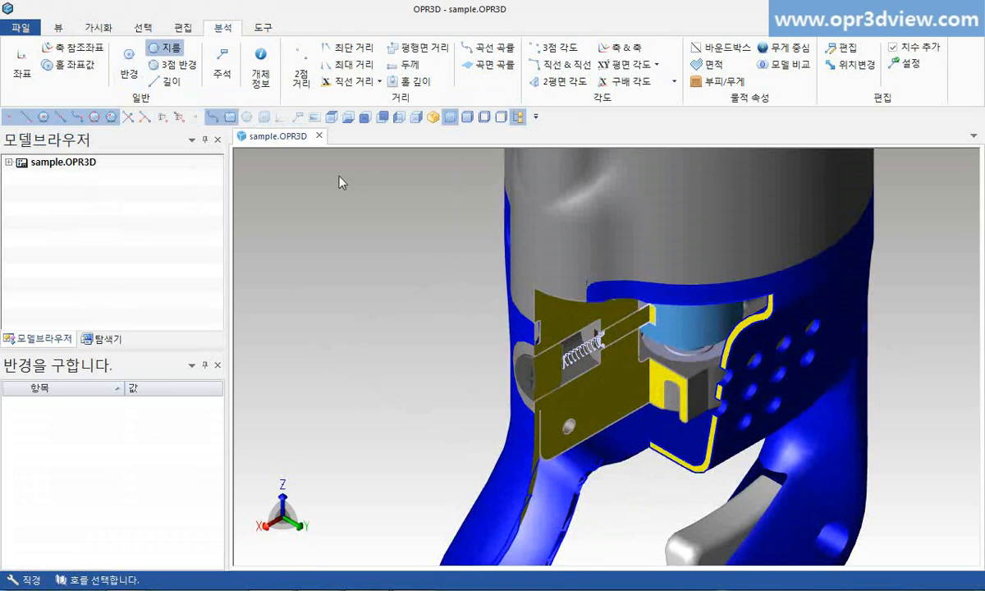
{"action": "scroll", "coordinate": [568, 437], "scroll_direction": "up", "scroll_amount": 3}
{"action": "left_click", "coordinate": [570, 425]}
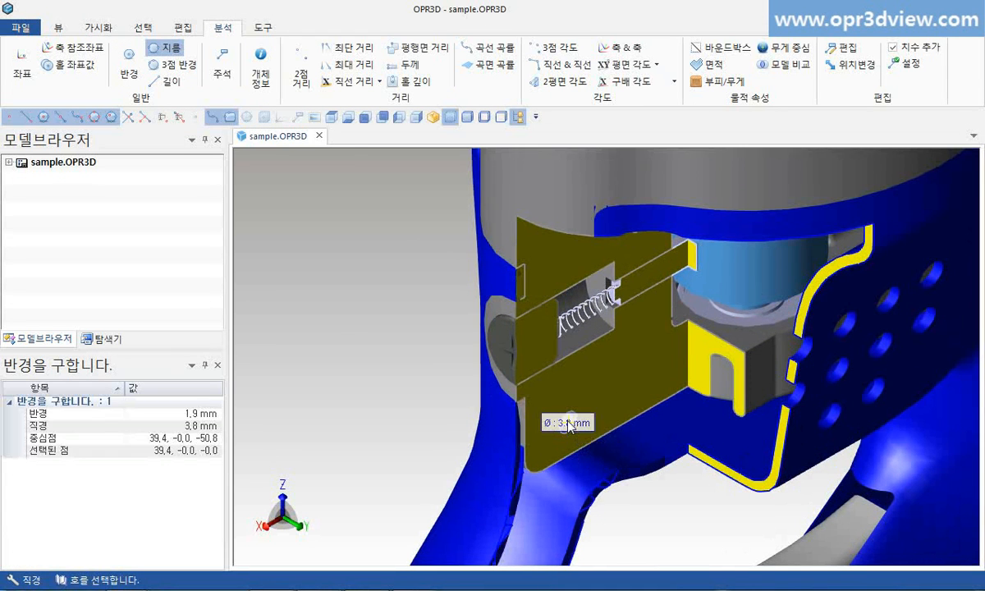
Step: Measure the two-point distance across the end of the spring in the cutaway and place the dimension beside the saw
{"action": "left_click", "coordinate": [301, 70]}
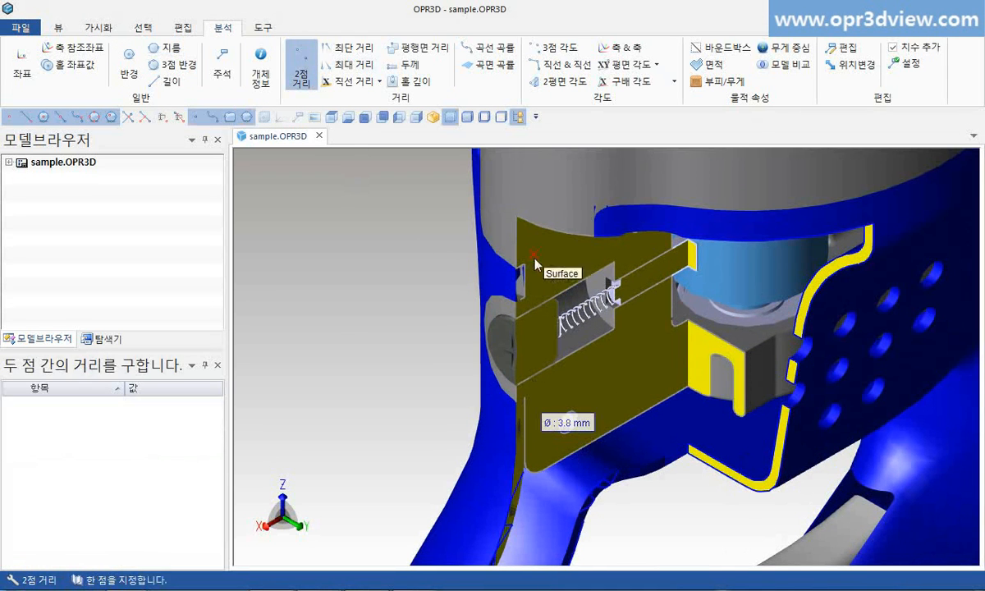
{"action": "left_click", "coordinate": [610, 304]}
{"action": "left_click", "coordinate": [613, 283]}
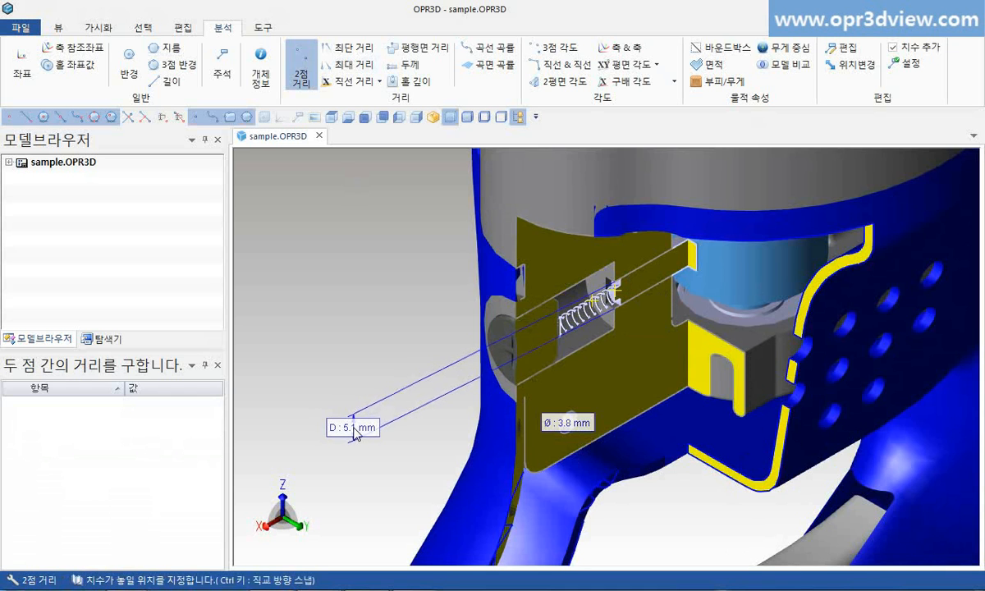
{"action": "left_click", "coordinate": [355, 434]}
{"action": "left_click", "coordinate": [415, 117]}
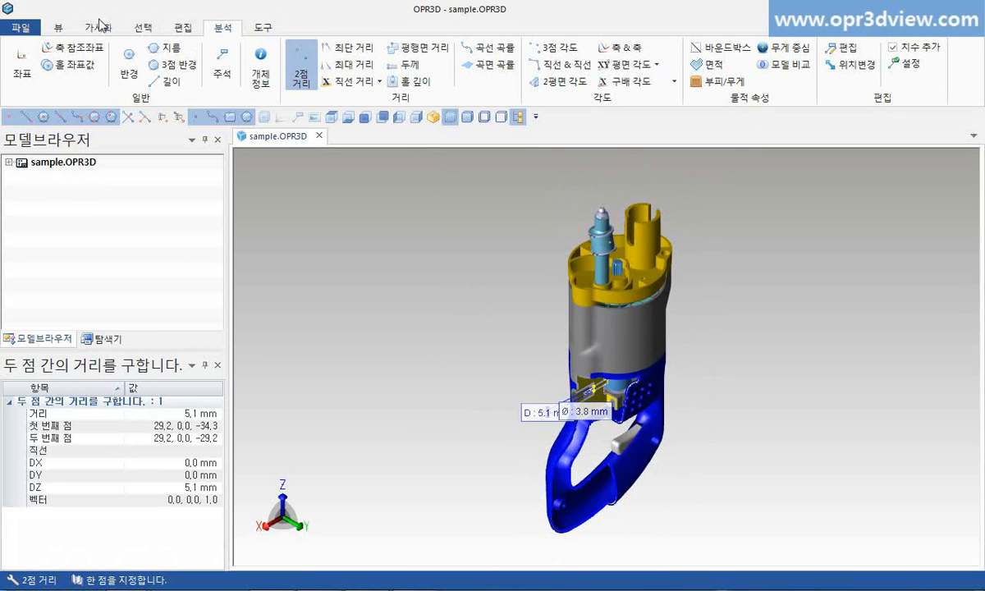
Step: Edit the three-plane clipping view, raising the cut region along Z into the motor housing, and apply it
{"action": "left_click", "coordinate": [92, 30]}
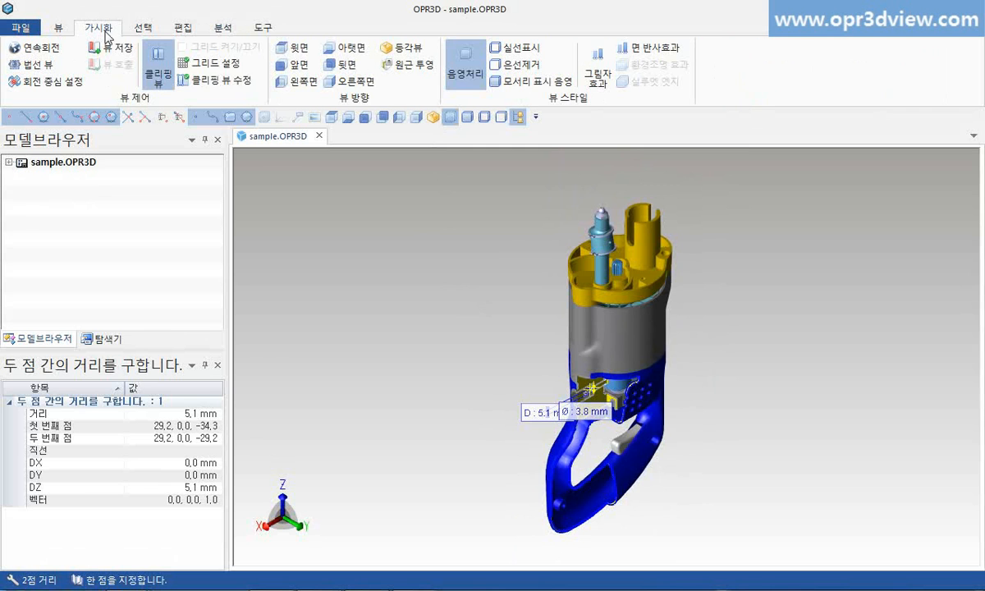
{"action": "left_click", "coordinate": [209, 80]}
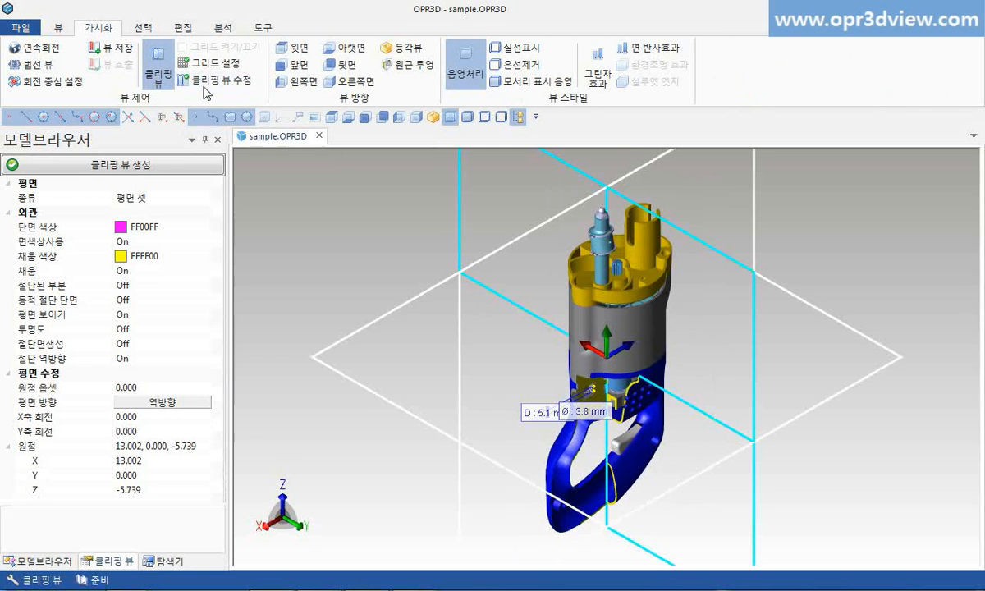
{"action": "left_click", "coordinate": [774, 431]}
{"action": "left_click_drag", "start_coordinate": [609, 327], "coordinate": [617, 271]}
{"action": "left_click", "coordinate": [209, 165]}
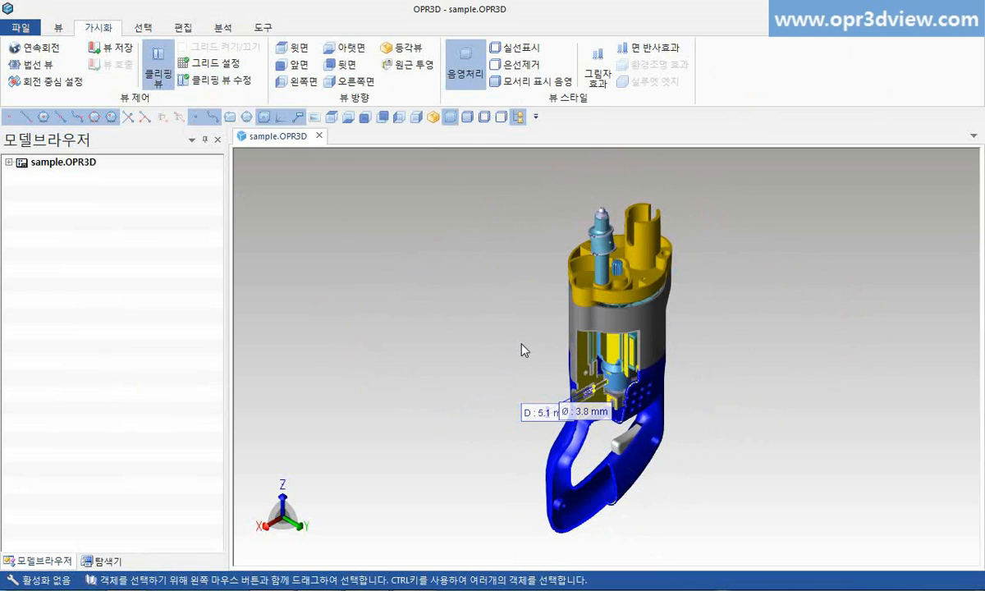
Step: Capture an image of the whole clipped saw together with its two dimensions
{"action": "left_click", "coordinate": [66, 27]}
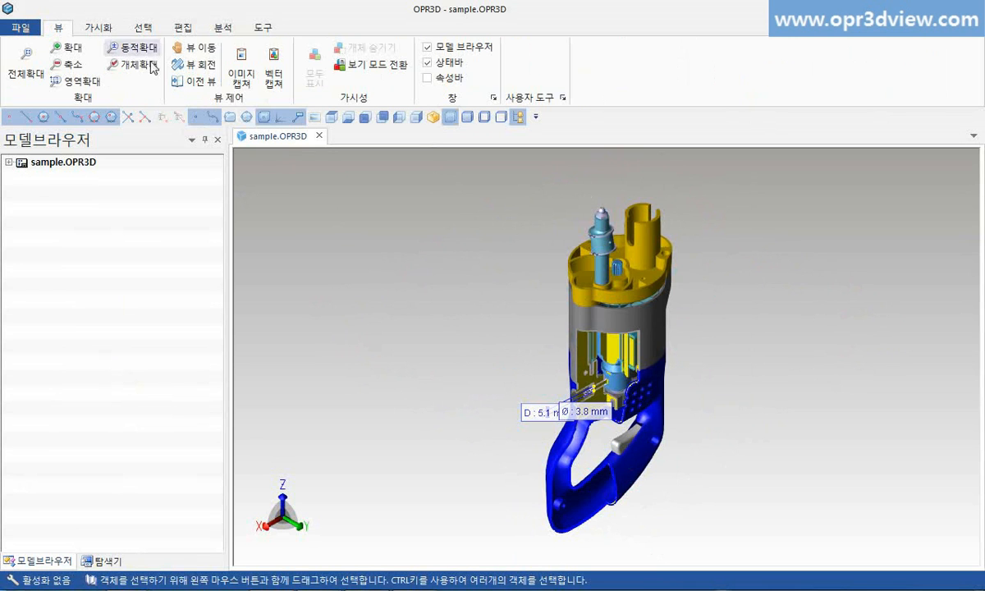
{"action": "left_click", "coordinate": [240, 69]}
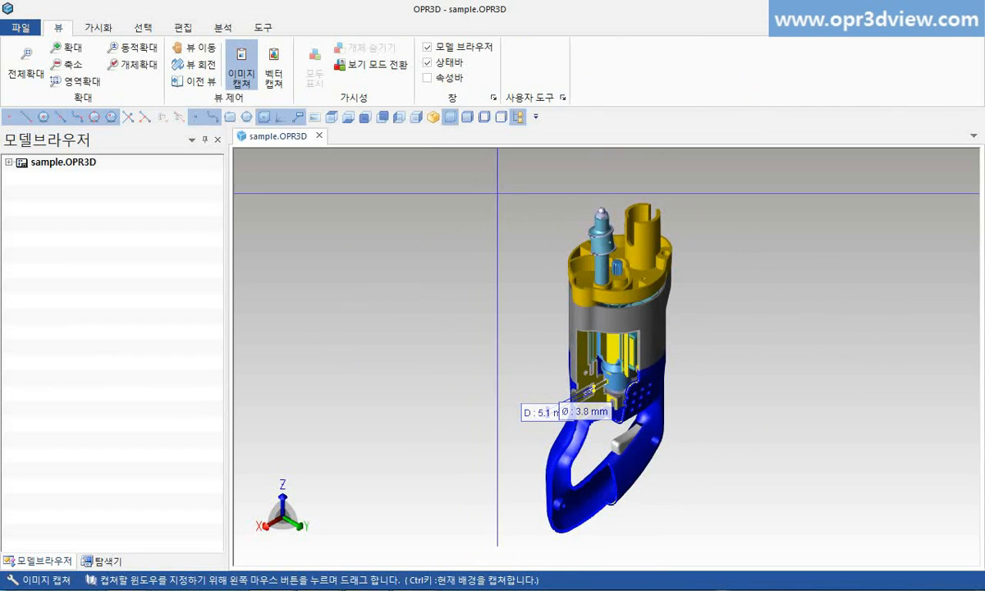
{"action": "left_click_drag", "start_coordinate": [504, 193], "coordinate": [711, 534]}
Step: Switch to Excel, paste the captured image into the large empty frame below sample-1 in FLOW-CHART.xls, and position it there
{"action": "key", "text": "alt+Tab"}
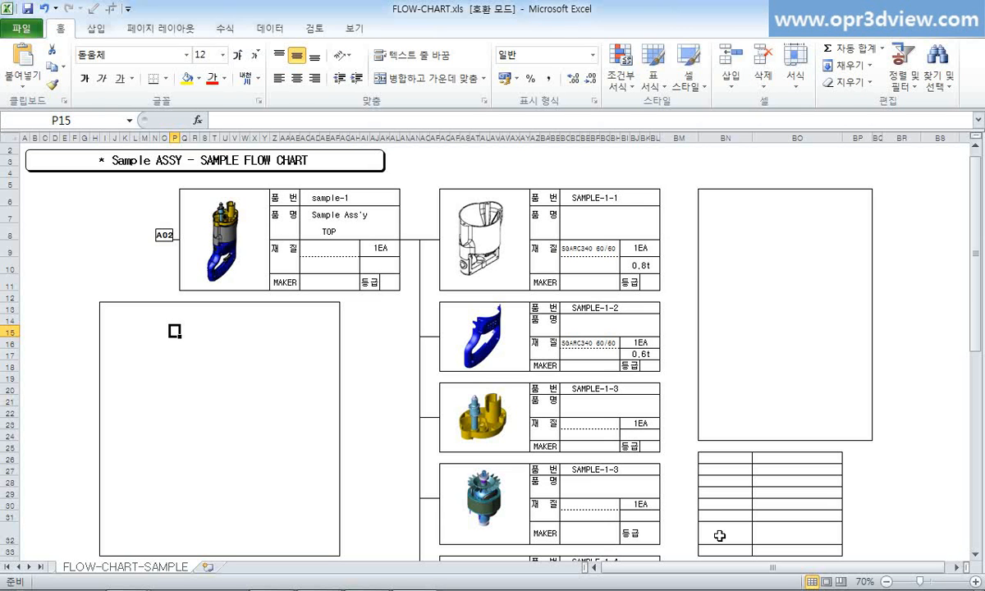
{"action": "left_click", "coordinate": [153, 331]}
{"action": "key", "text": "ctrl+v"}
{"action": "left_click_drag", "start_coordinate": [214, 381], "coordinate": [210, 357]}
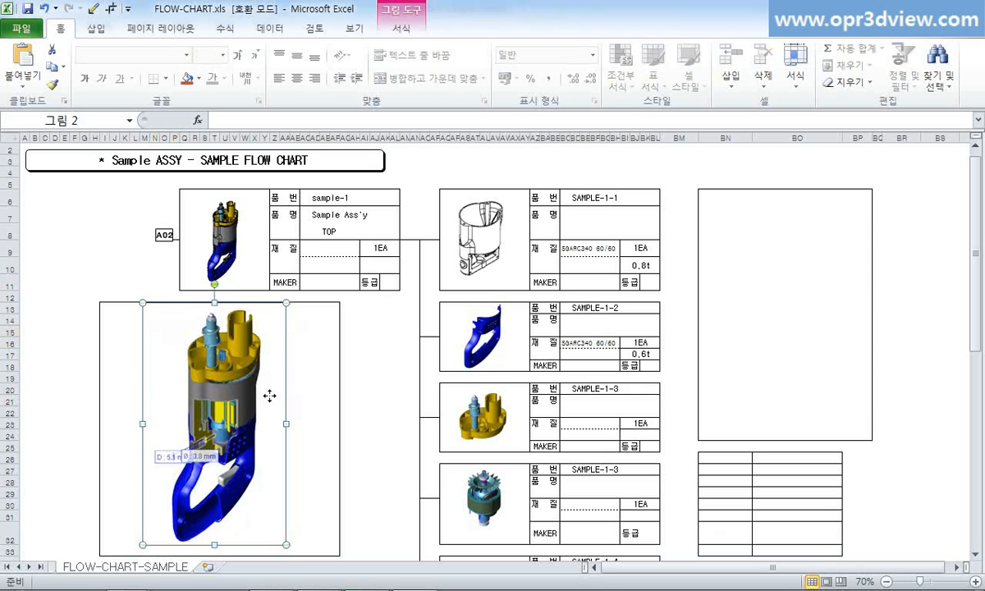
{"action": "left_click", "coordinate": [304, 400]}
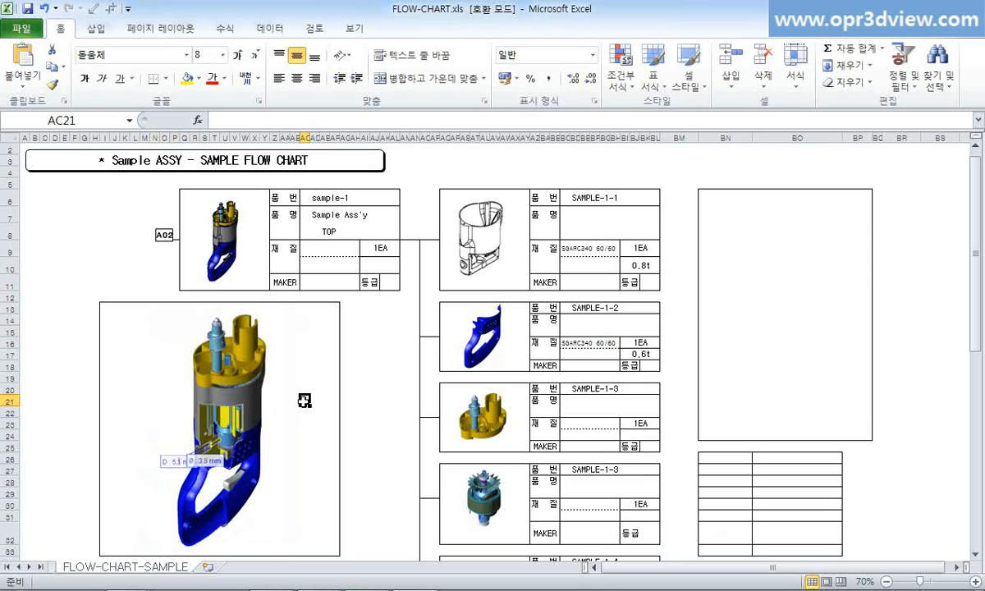
Step: Return to OPR3D, start a slice-type clipping view of the saw, and move one plane inward to a slice distance of about 38.4
{"action": "key", "text": "alt+Tab"}
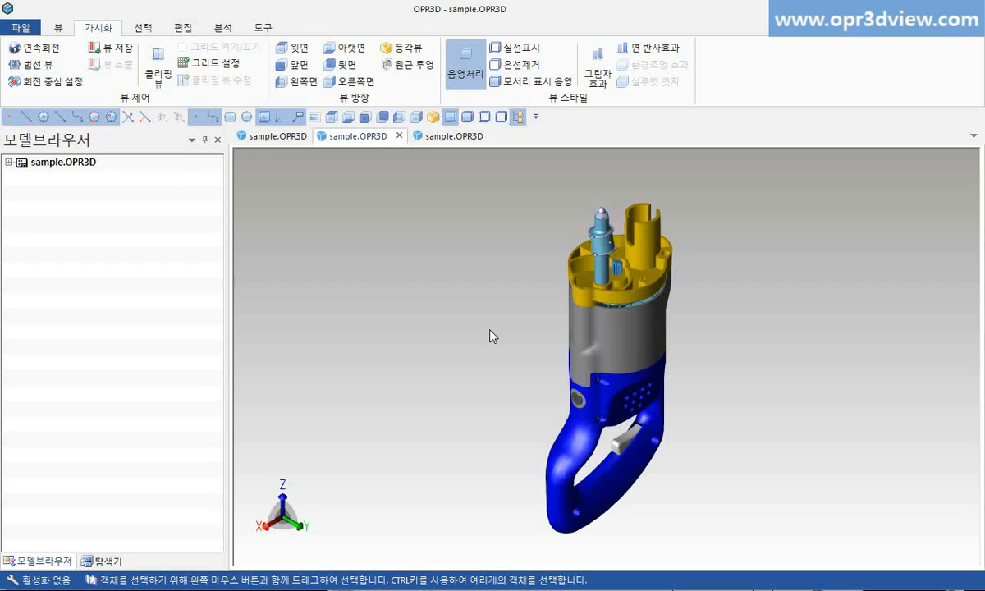
{"action": "left_click", "coordinate": [159, 82]}
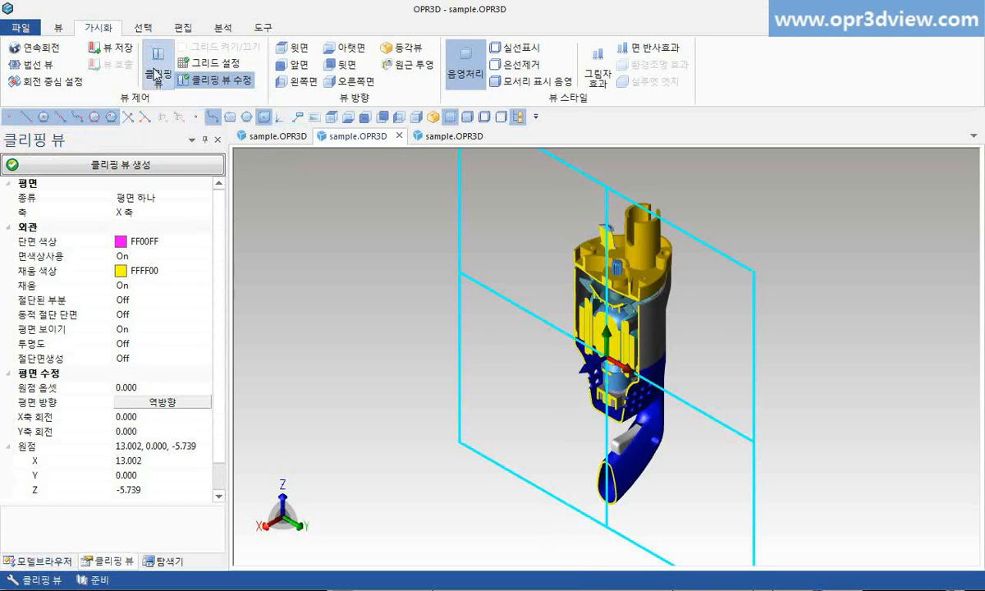
{"action": "left_click", "coordinate": [203, 198]}
{"action": "left_click", "coordinate": [174, 228]}
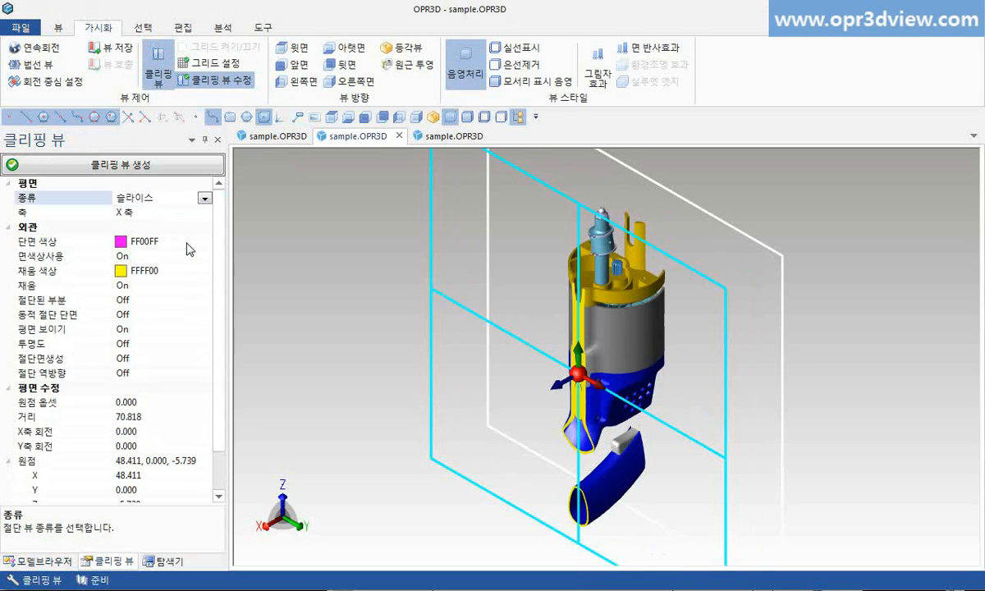
{"action": "left_click_drag", "start_coordinate": [559, 389], "coordinate": [602, 371]}
Step: Turn the reversed cut region option On for the slice, inspect the remaining parts and create the clipping view
{"action": "left_click", "coordinate": [204, 374]}
{"action": "left_click", "coordinate": [204, 373]}
{"action": "left_click", "coordinate": [165, 388]}
{"action": "left_click_drag", "start_coordinate": [510, 420], "coordinate": [331, 398]}
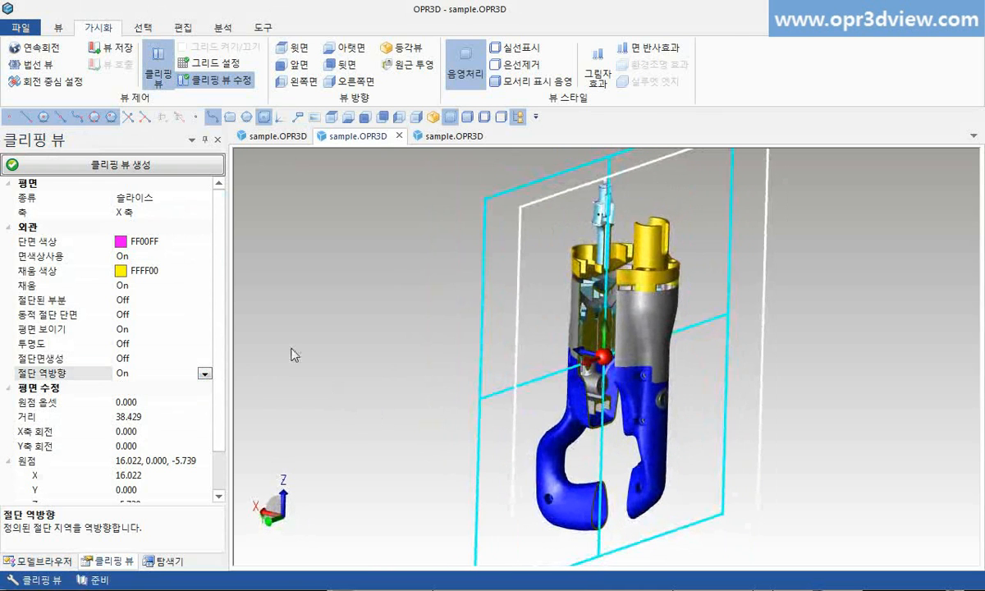
{"action": "left_click", "coordinate": [201, 168]}
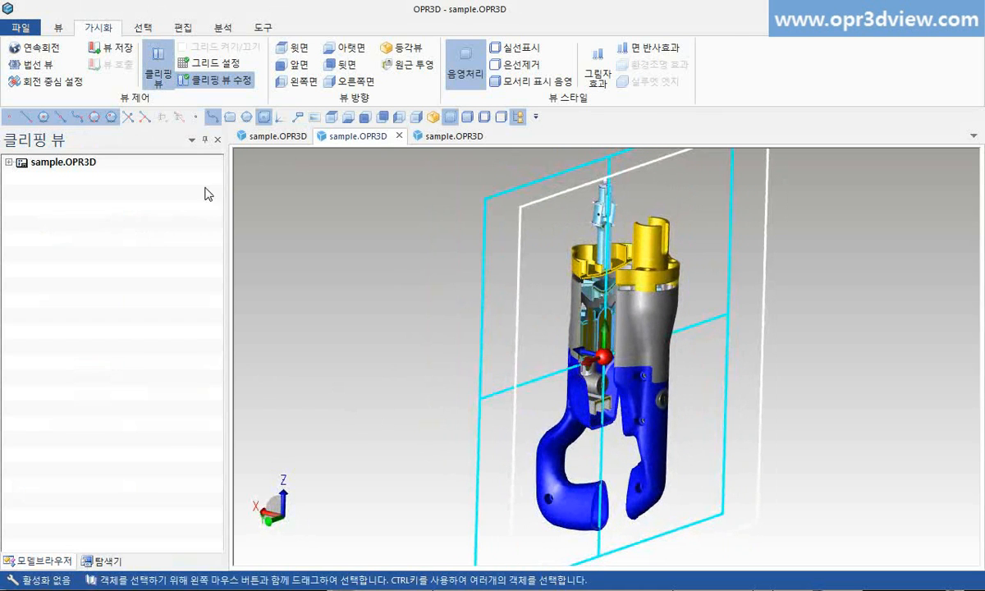
Step: In the third sample.OPR3D document, start a box-type clipping view and shrink the box to a Z distance of about 110
{"action": "left_click", "coordinate": [447, 137]}
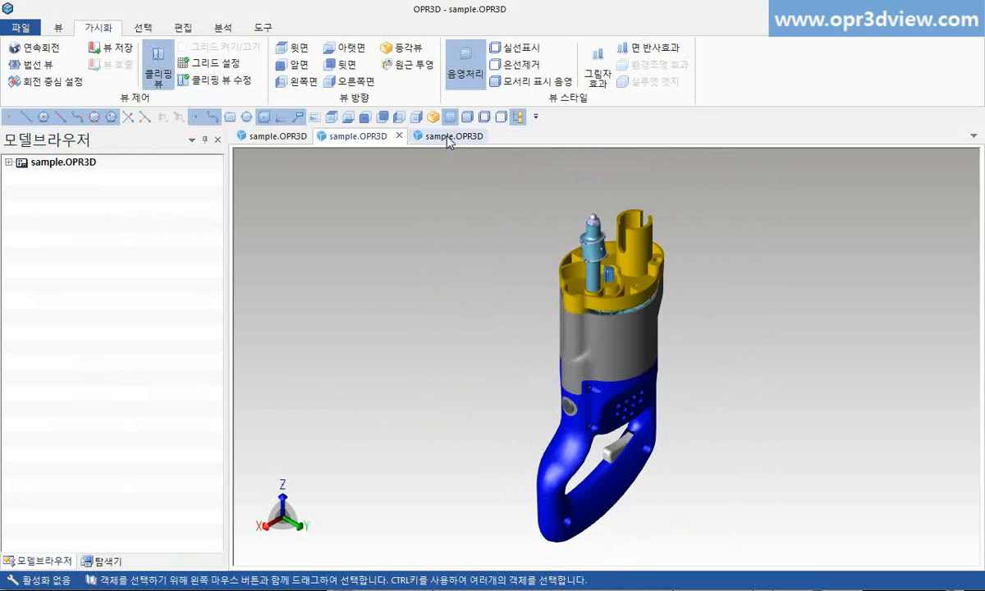
{"action": "left_click", "coordinate": [155, 79]}
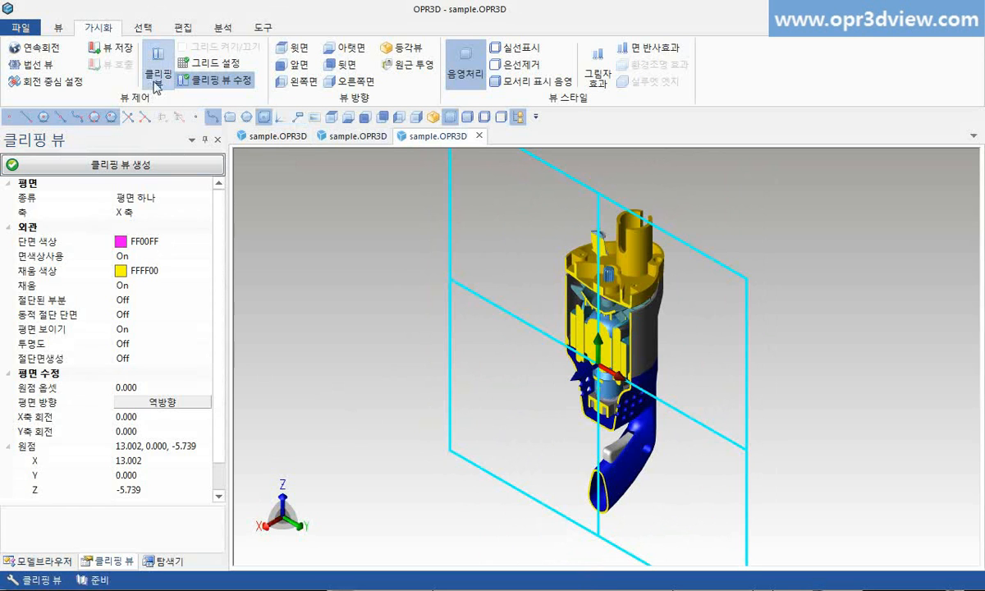
{"action": "left_click", "coordinate": [205, 198]}
{"action": "left_click", "coordinate": [195, 258]}
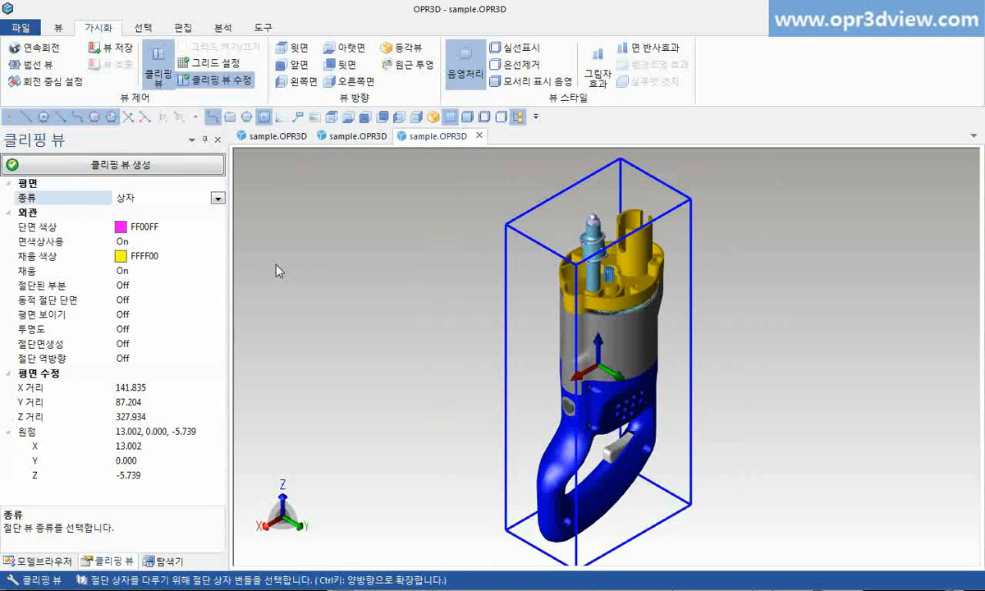
{"action": "left_click", "coordinate": [504, 269]}
{"action": "left_click_drag", "start_coordinate": [506, 211], "coordinate": [494, 434]}
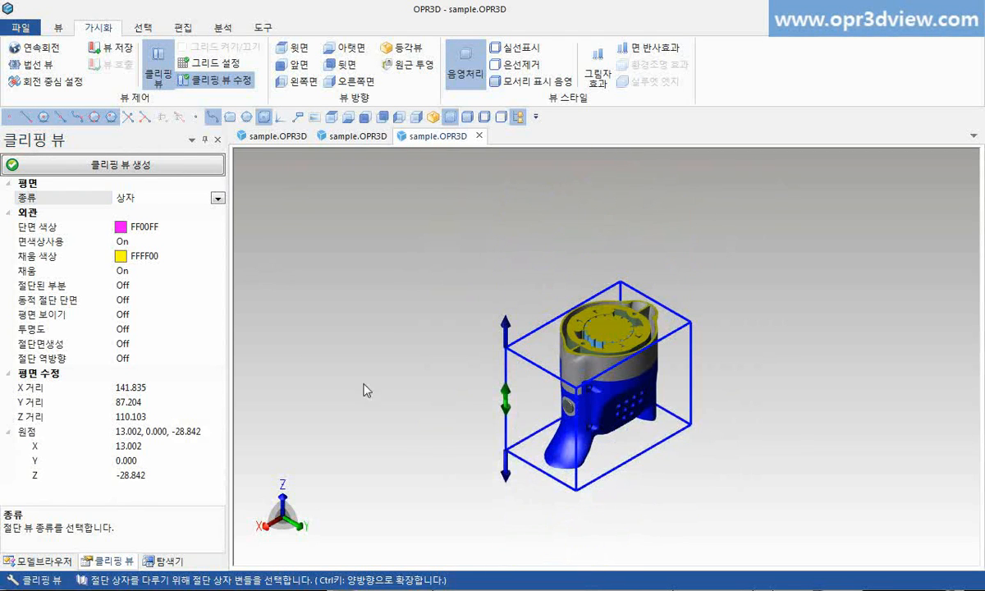
Step: Turn section generation and the reversed cut region On, then create the box clipping view and inspect the remaining parts
{"action": "left_click", "coordinate": [218, 348]}
{"action": "left_click", "coordinate": [216, 359]}
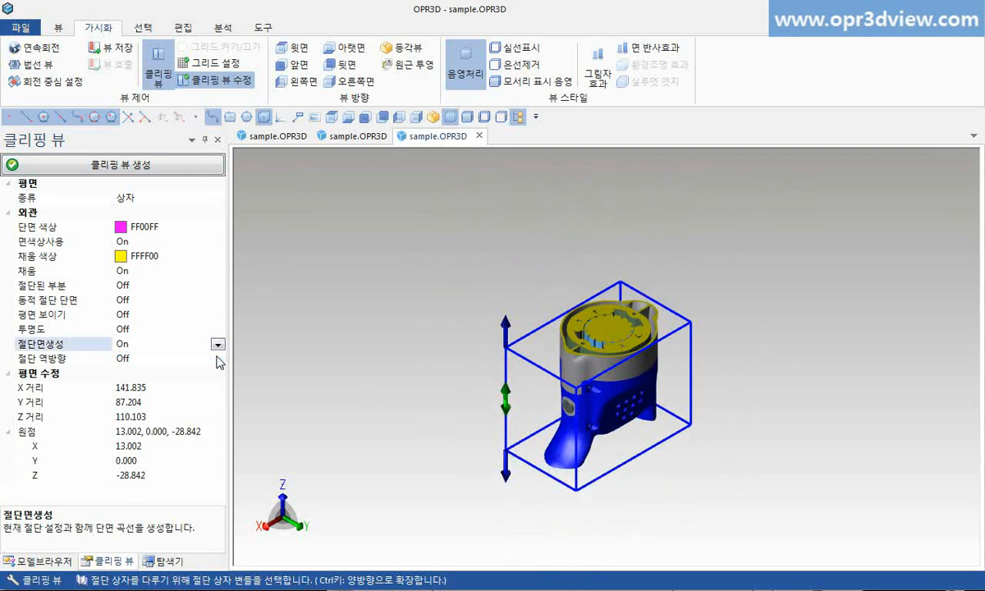
{"action": "left_click", "coordinate": [218, 360]}
{"action": "left_click", "coordinate": [173, 373]}
{"action": "left_click", "coordinate": [188, 166]}
{"action": "middle_click_drag", "start_coordinate": [617, 466], "coordinate": [446, 200]}
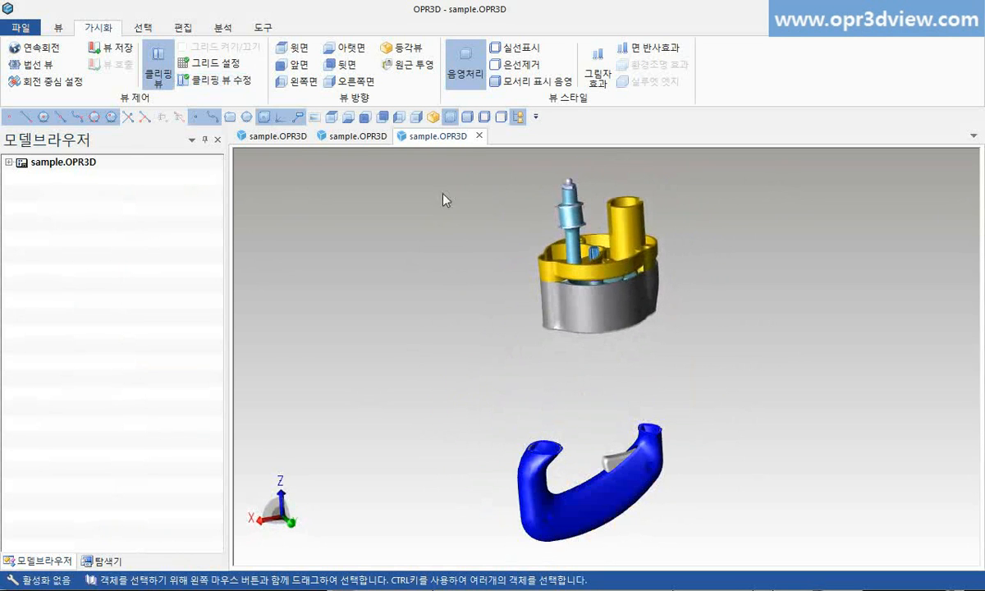
{"action": "left_click", "coordinate": [433, 117]}
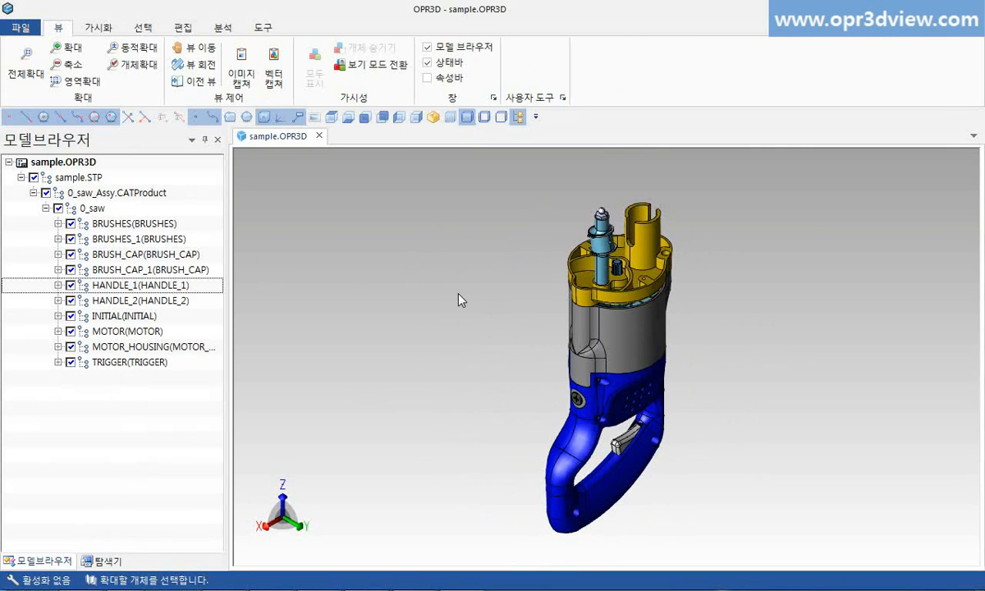
Step: Open the detail view of HANDLE_1 and use it to preview the INITIAL and MOTOR components
{"action": "right_click", "coordinate": [177, 289]}
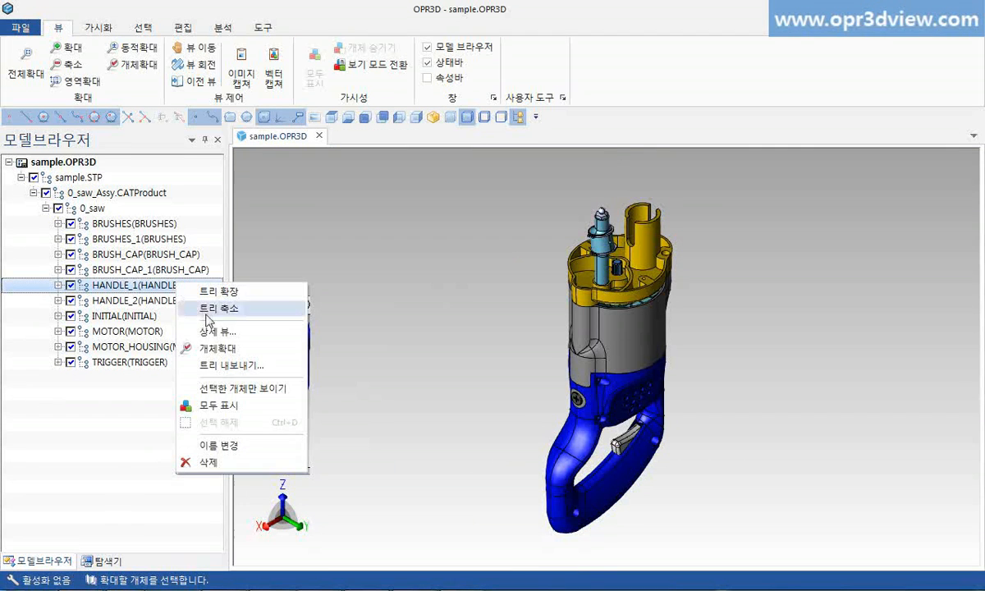
{"action": "left_click", "coordinate": [217, 333]}
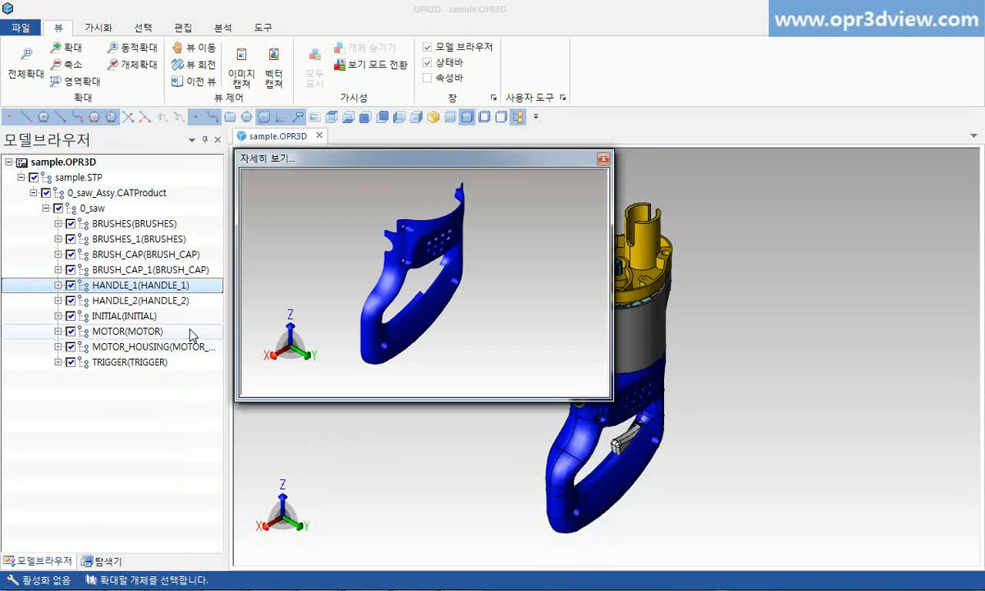
{"action": "left_click", "coordinate": [128, 316]}
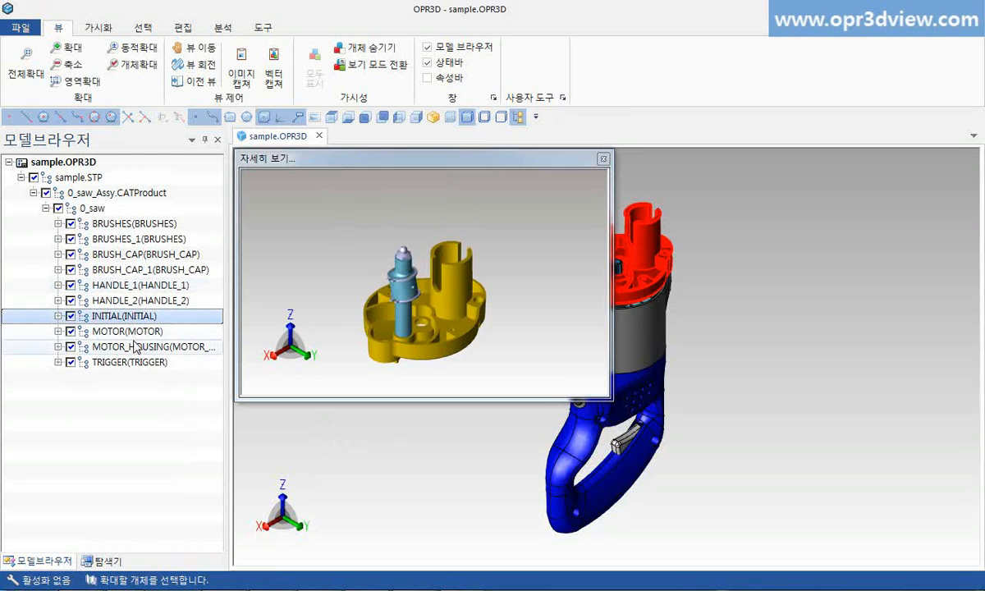
{"action": "left_click", "coordinate": [135, 332]}
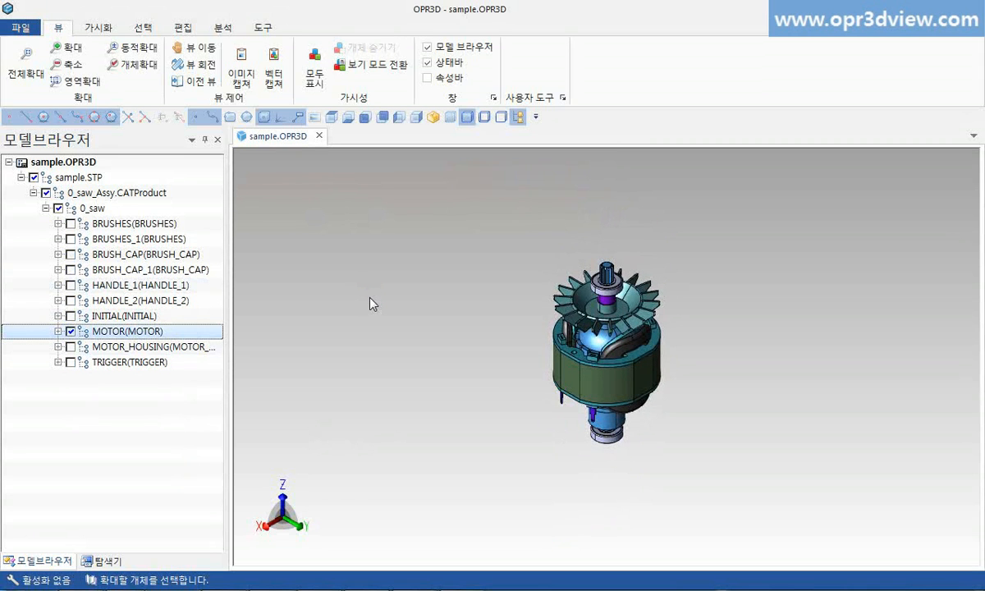
Step: Show all components of the saw again
{"action": "right_click", "coordinate": [501, 319]}
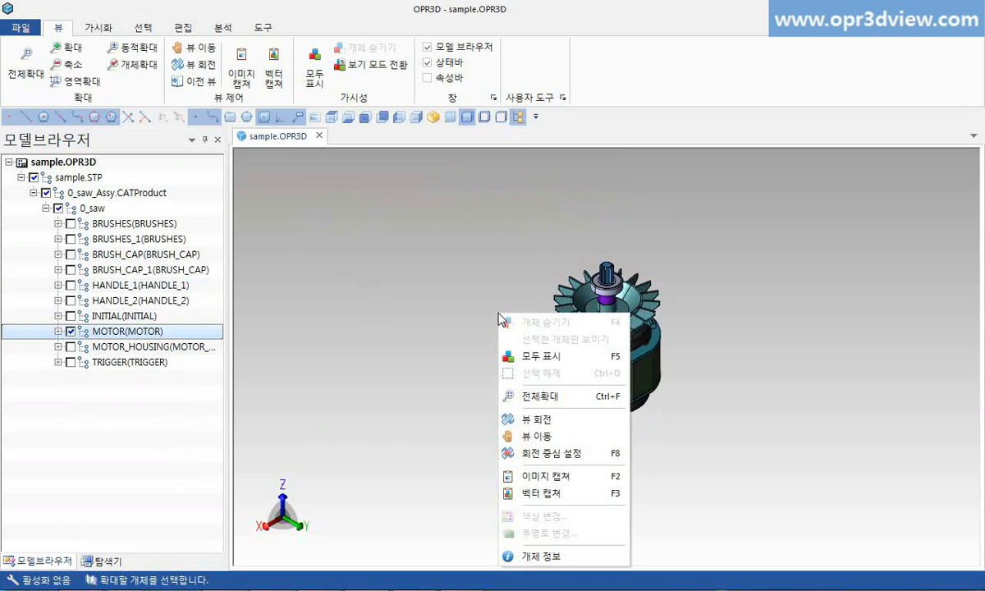
{"action": "left_click", "coordinate": [513, 353]}
{"action": "left_click", "coordinate": [435, 116]}
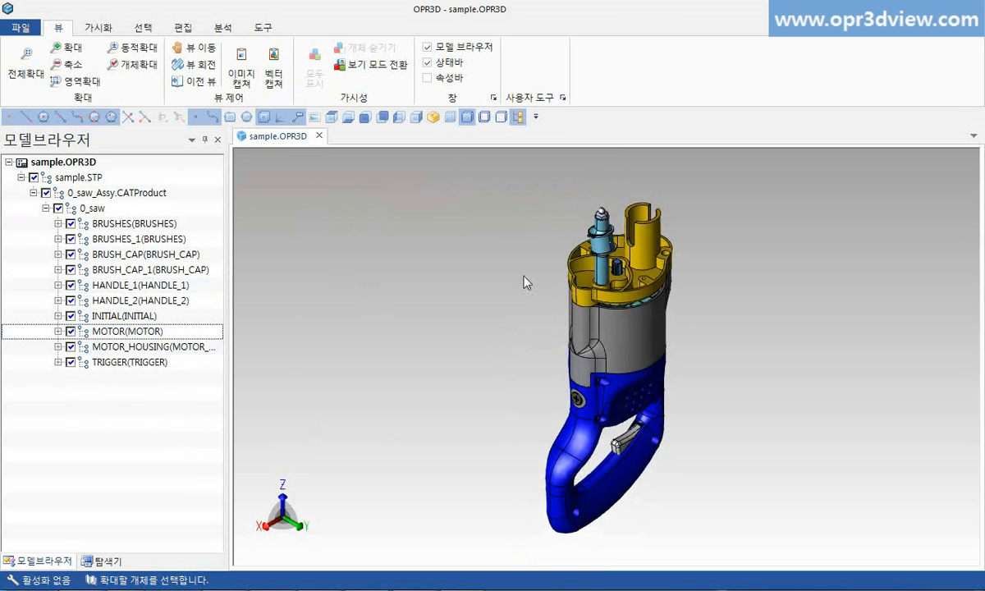
Step: Make the grey motor housing and the blue vented handle half 50% transparent
{"action": "left_click", "coordinate": [637, 323]}
{"action": "left_click", "coordinate": [642, 384]}
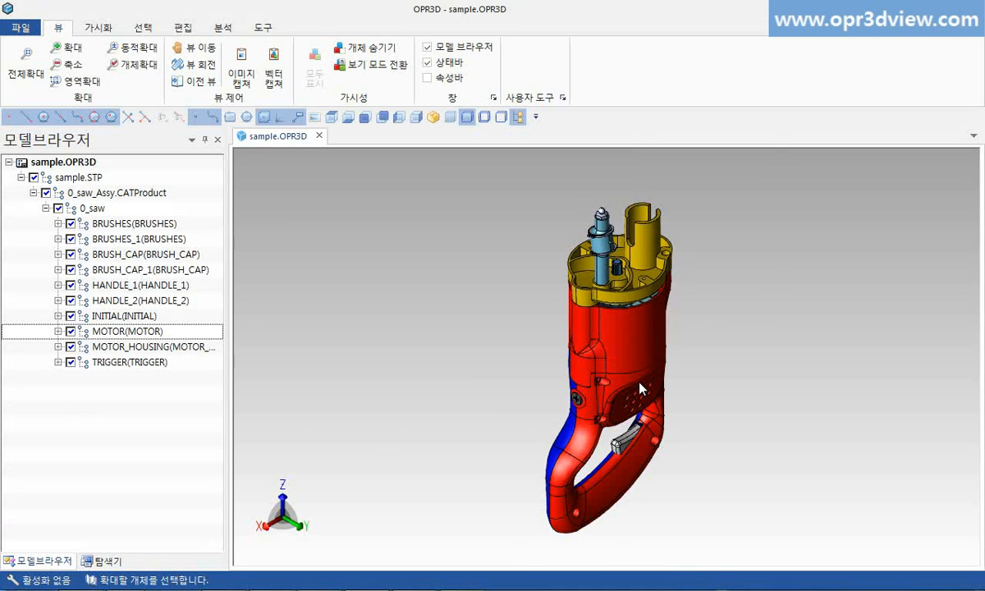
{"action": "right_click", "coordinate": [639, 383]}
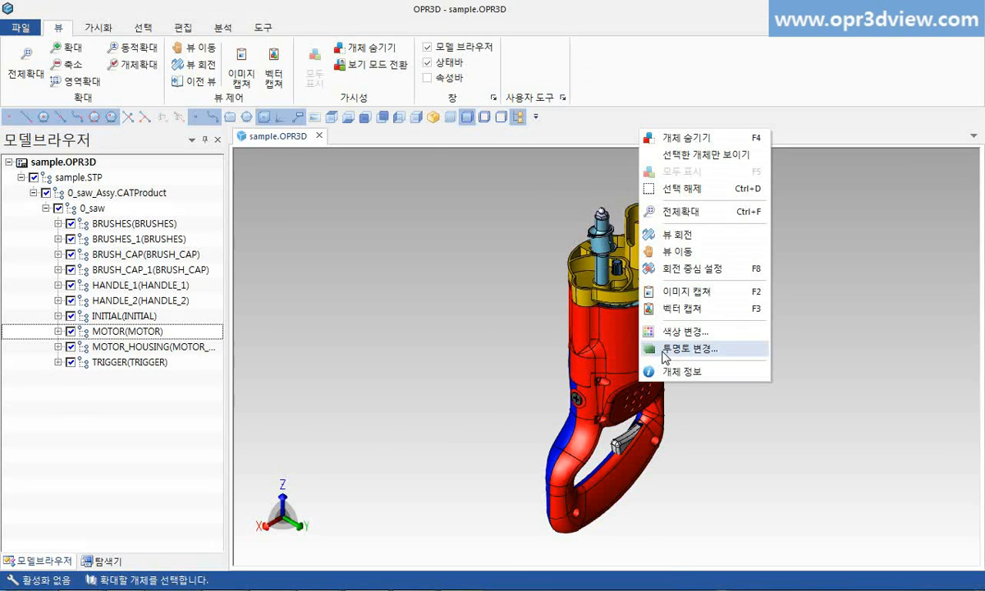
{"action": "left_click", "coordinate": [681, 349]}
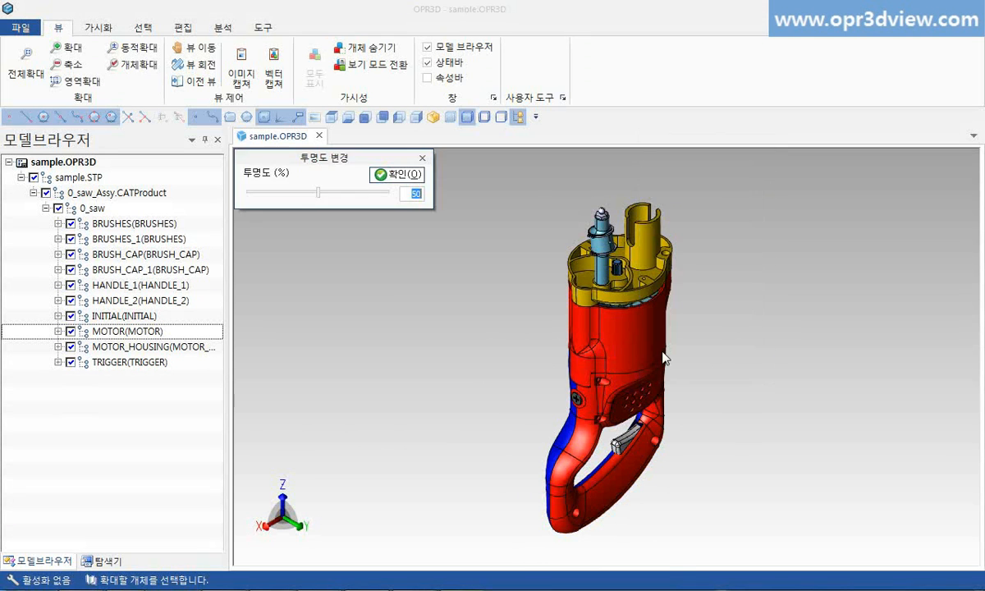
{"action": "left_click", "coordinate": [408, 174]}
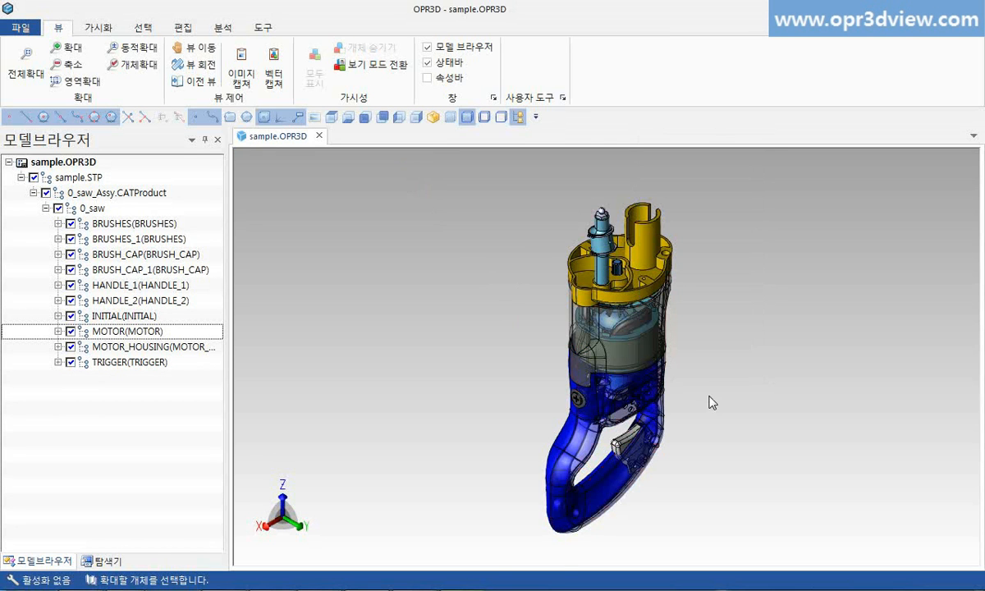
{"action": "scroll", "coordinate": [690, 379], "scroll_direction": "up", "scroll_amount": 2}
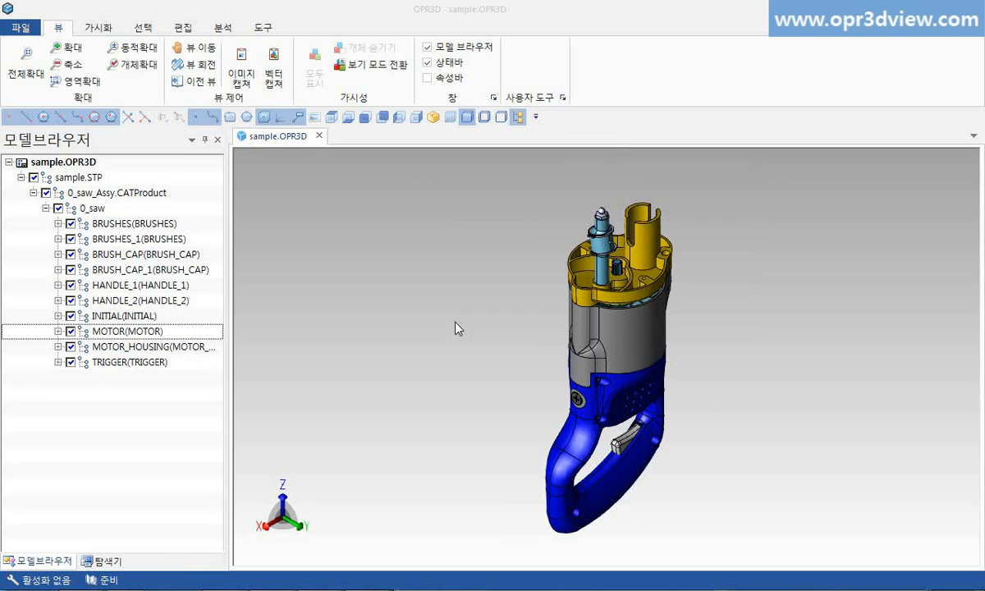
Step: Search the components by name for "handle" and for "saw", displaying only the matching objects
{"action": "left_click", "coordinate": [182, 28]}
{"action": "left_click", "coordinate": [343, 51]}
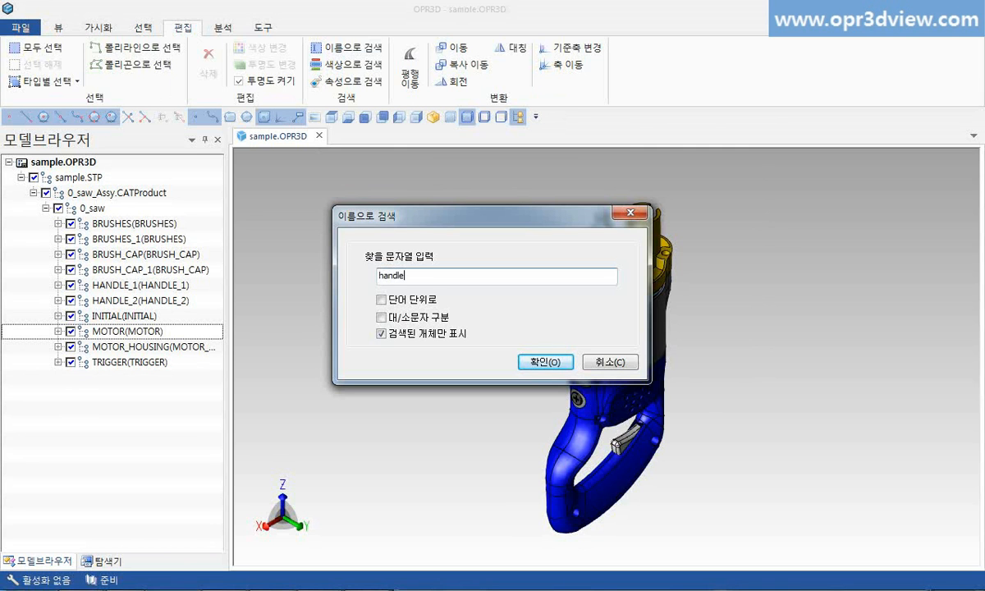
{"action": "key", "text": "Return"}
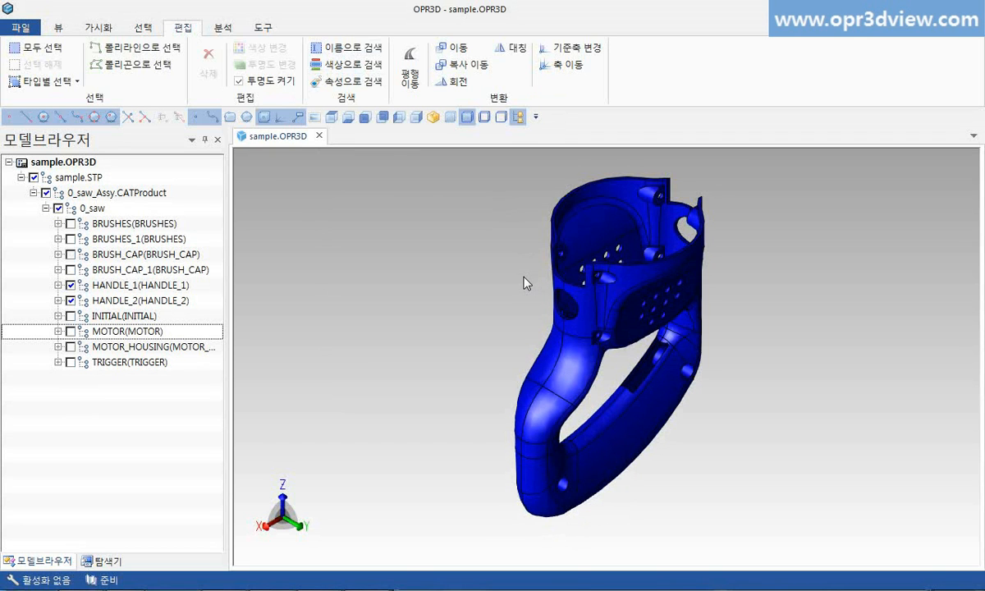
{"action": "left_click", "coordinate": [343, 47]}
{"action": "type", "text": "saw"}
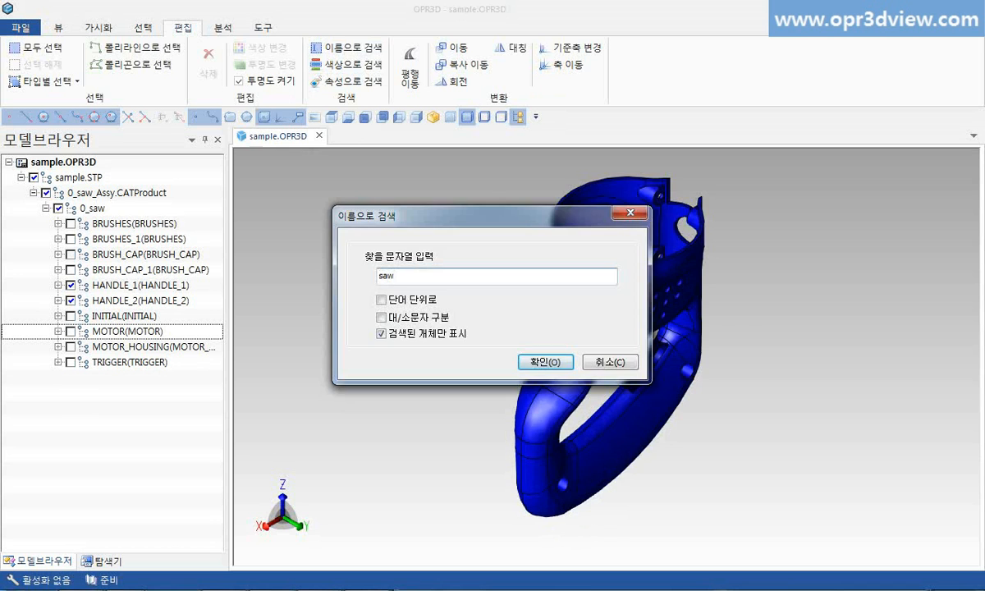
{"action": "key", "text": "Return"}
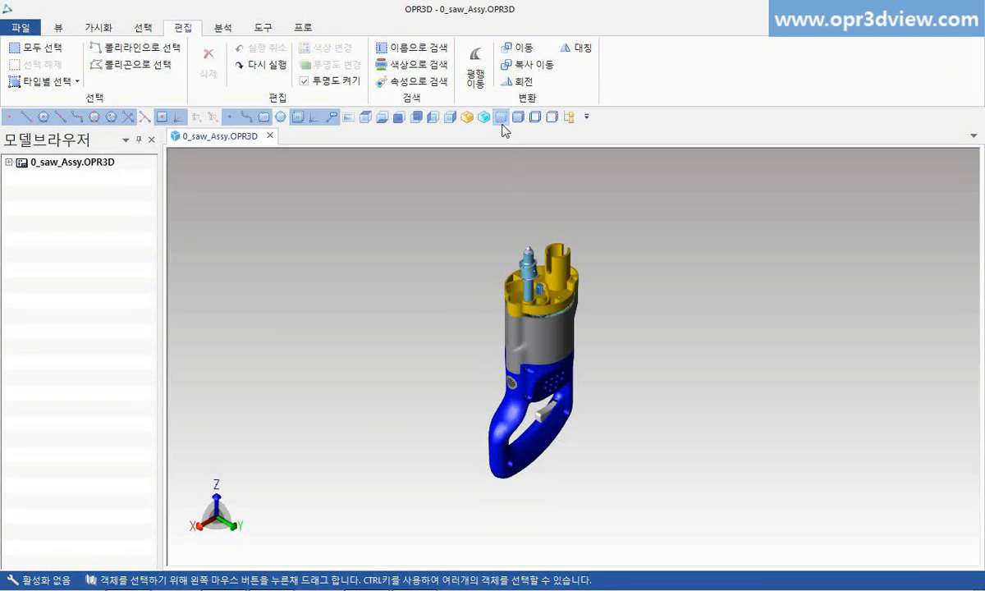
Step: In 0_saw_Assy.OPR3D, translate the yellow cover upward along Z clear of the saw, and raise the grey motor housing about 73 mm
{"action": "left_click", "coordinate": [476, 78]}
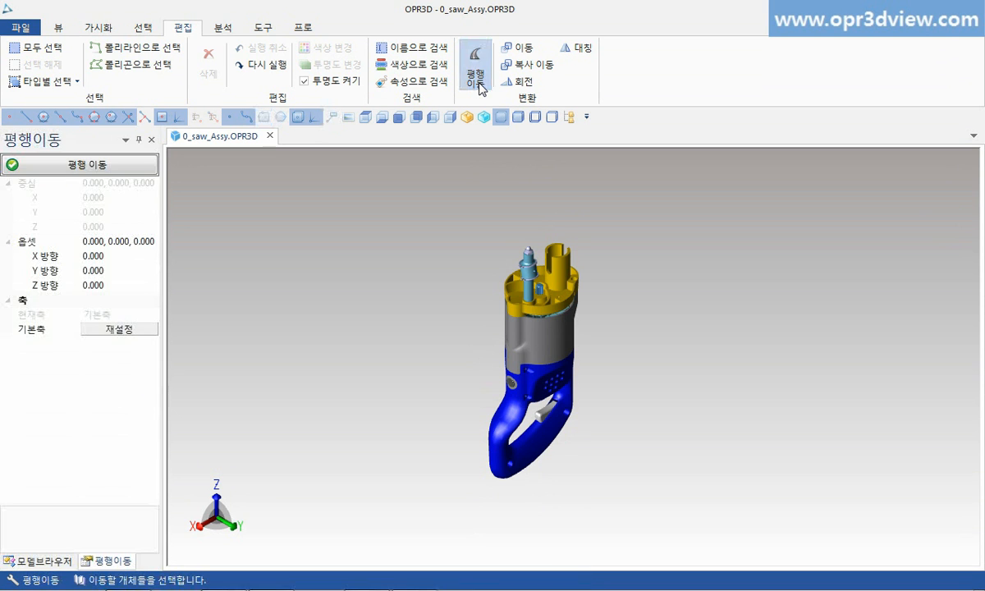
{"action": "left_click", "coordinate": [562, 293]}
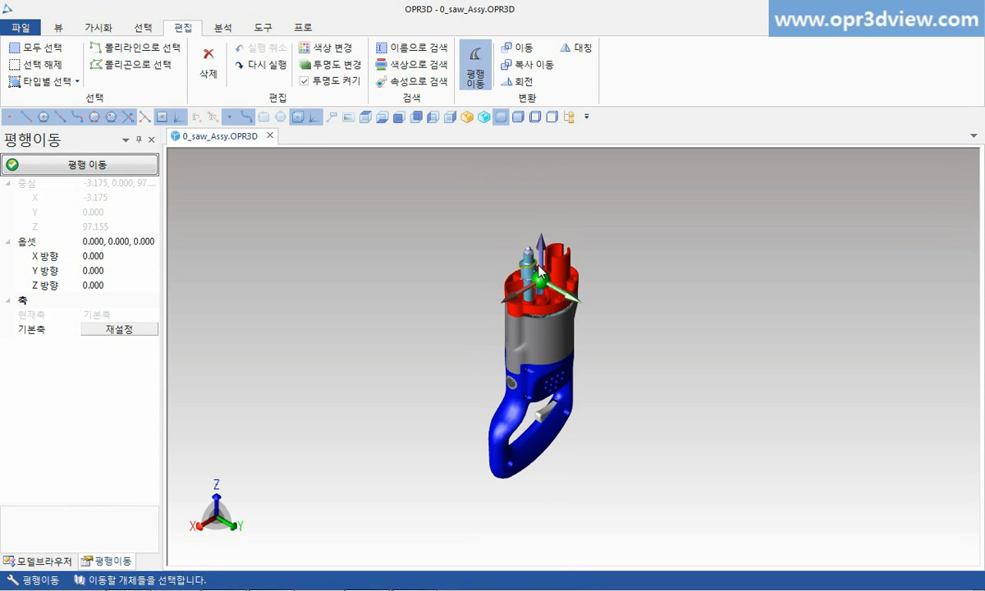
{"action": "left_click_drag", "start_coordinate": [540, 267], "coordinate": [545, 146]}
{"action": "left_click", "coordinate": [524, 316]}
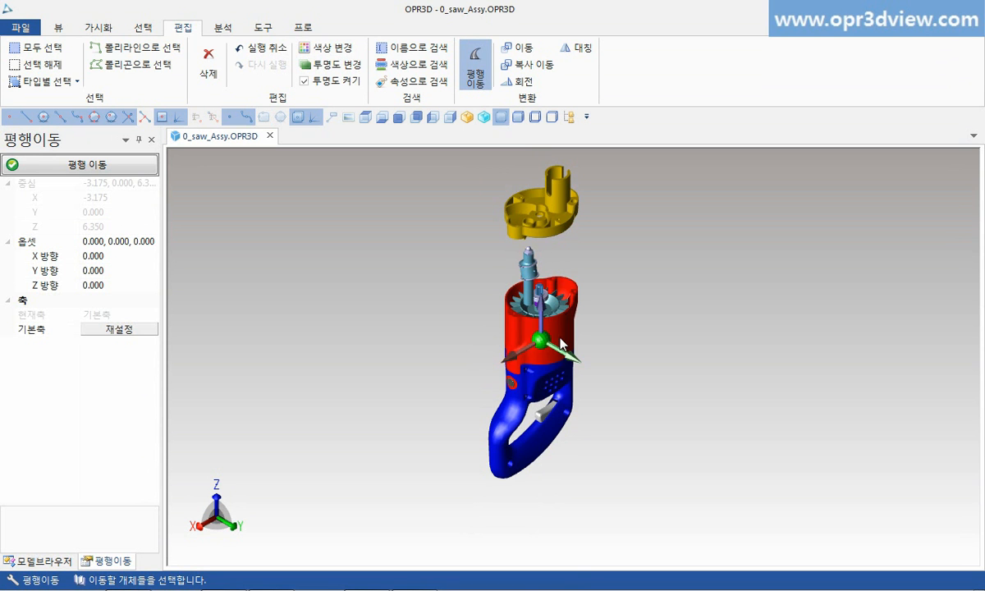
{"action": "left_click_drag", "start_coordinate": [543, 335], "coordinate": [542, 290]}
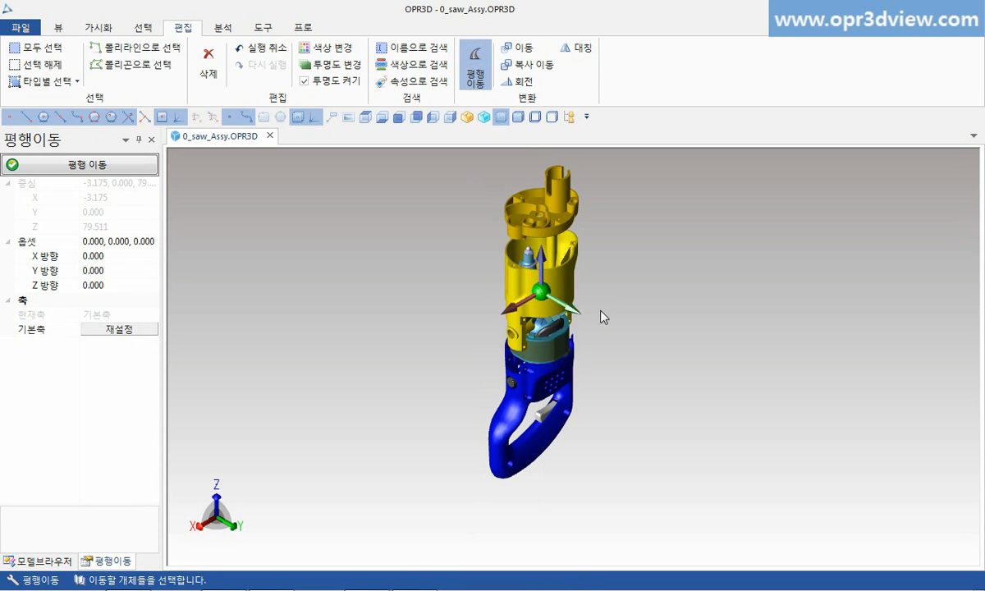
Step: Translate the blue vented handle half by 100 in the Y direction
{"action": "left_click", "coordinate": [566, 416]}
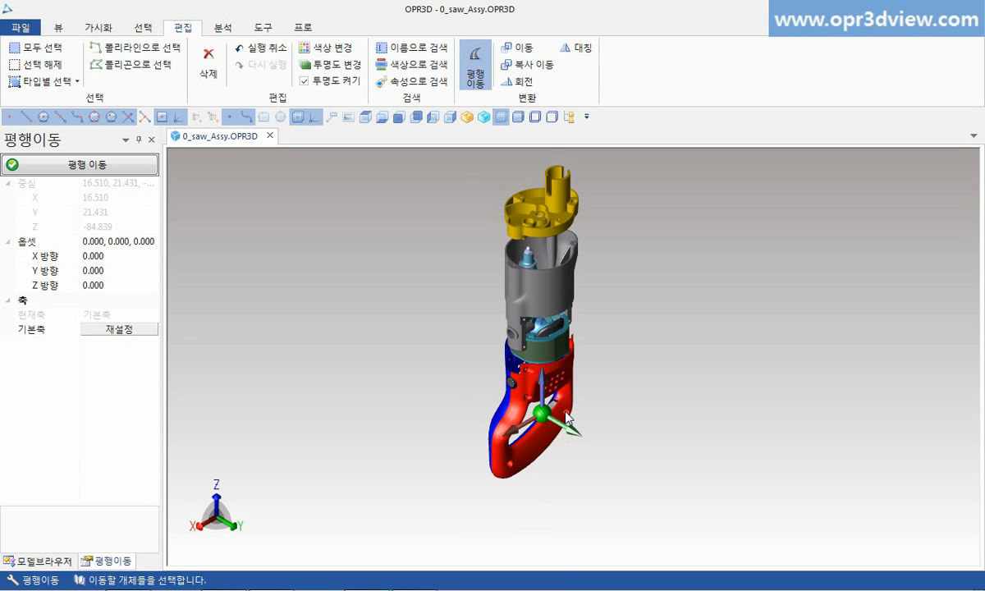
{"action": "left_click", "coordinate": [88, 270]}
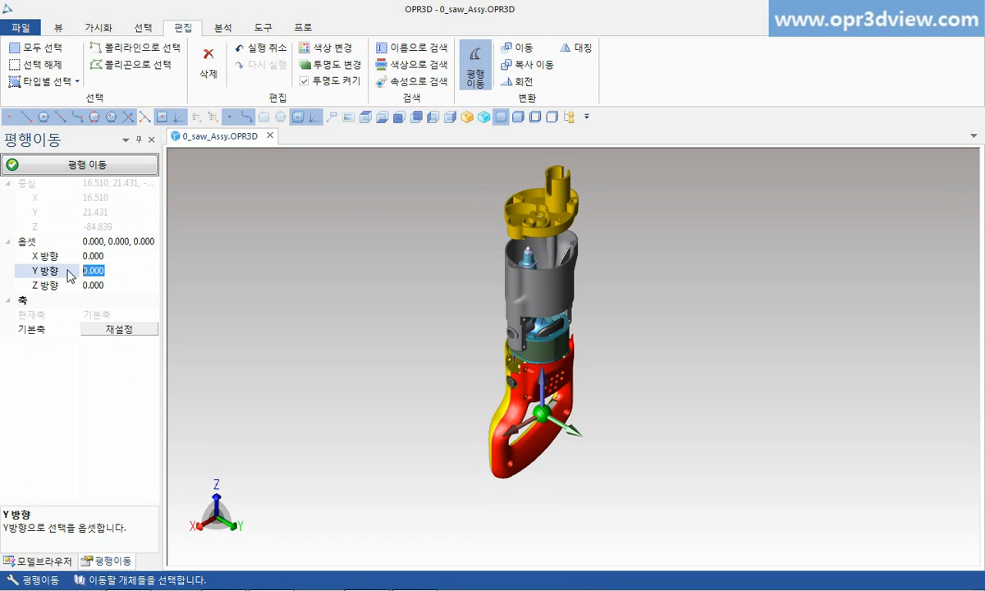
{"action": "type", "text": "100"}
{"action": "left_click", "coordinate": [112, 165]}
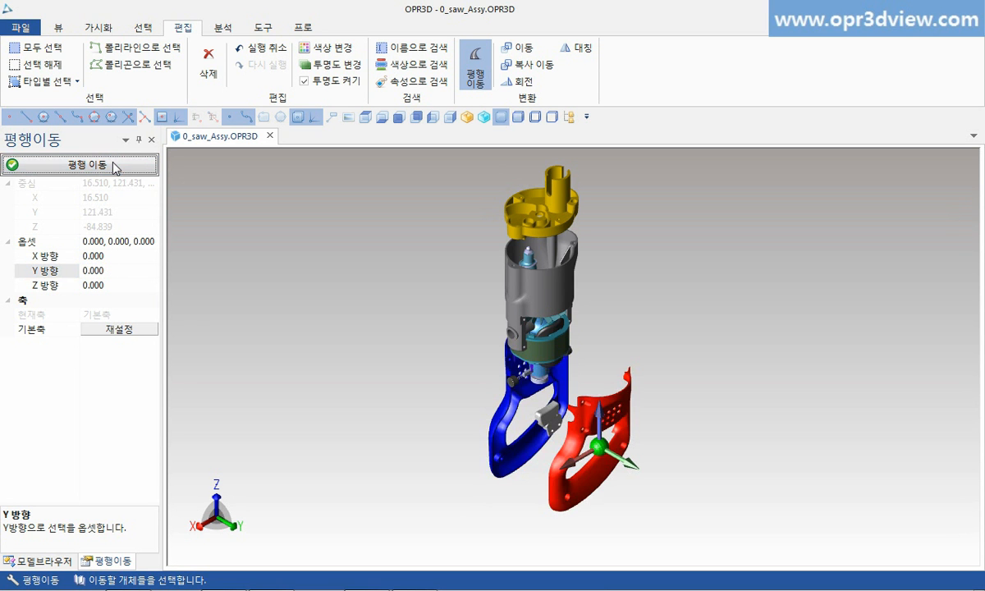
Step: Rotate the separated handle half 90° about the X axis without making a copy, using the preview
{"action": "left_click", "coordinate": [515, 428]}
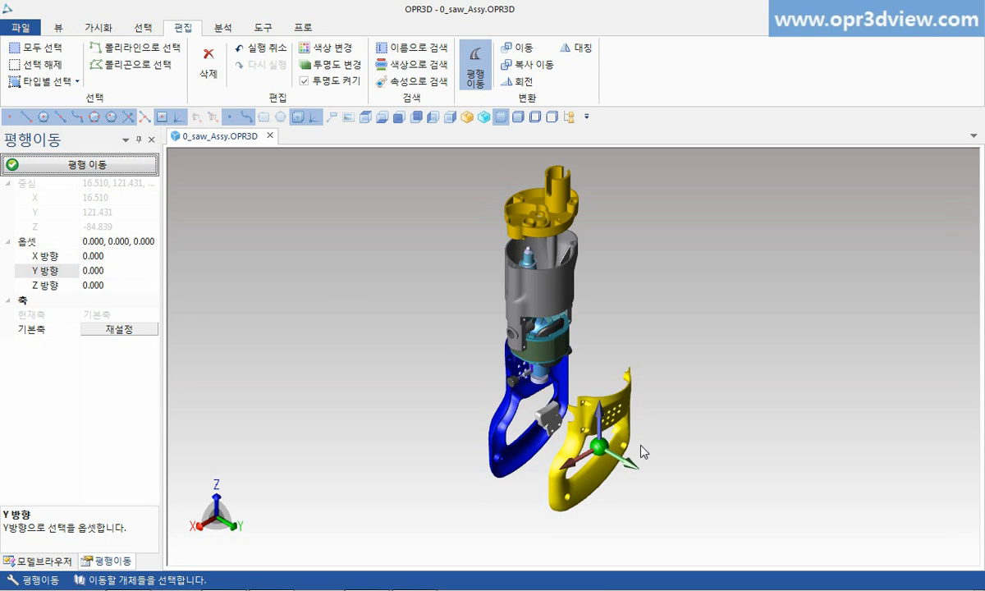
{"action": "left_click", "coordinate": [622, 427]}
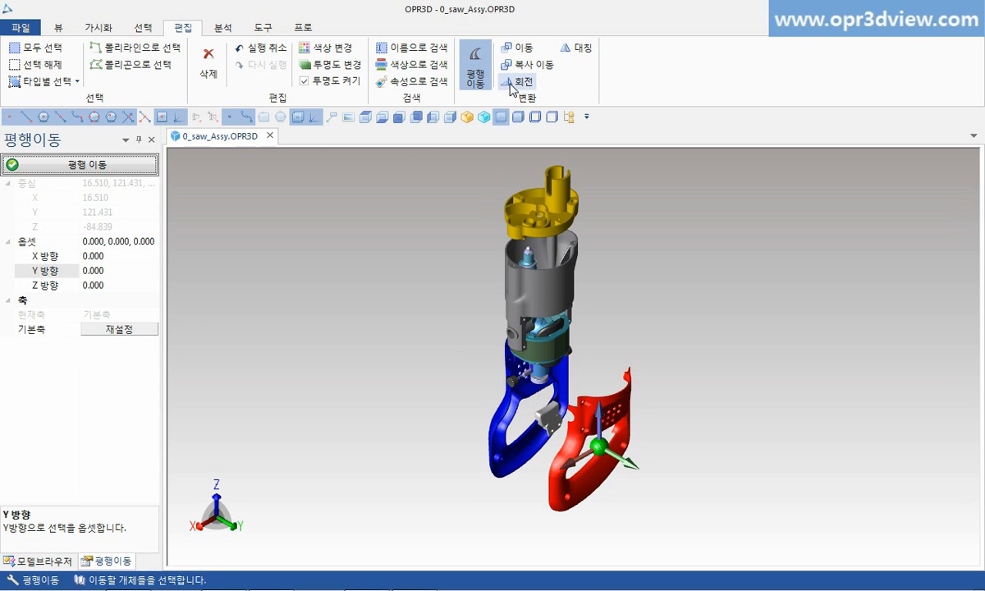
{"action": "left_click", "coordinate": [518, 81]}
{"action": "left_click", "coordinate": [598, 424]}
{"action": "right_click", "coordinate": [599, 420]}
{"action": "left_click", "coordinate": [657, 154]}
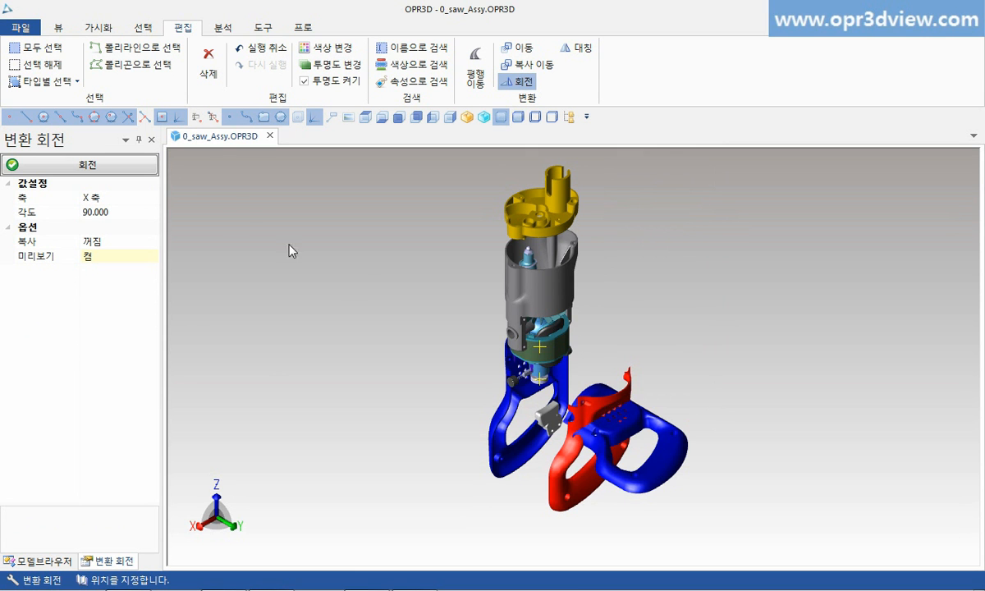
{"action": "left_click", "coordinate": [119, 168]}
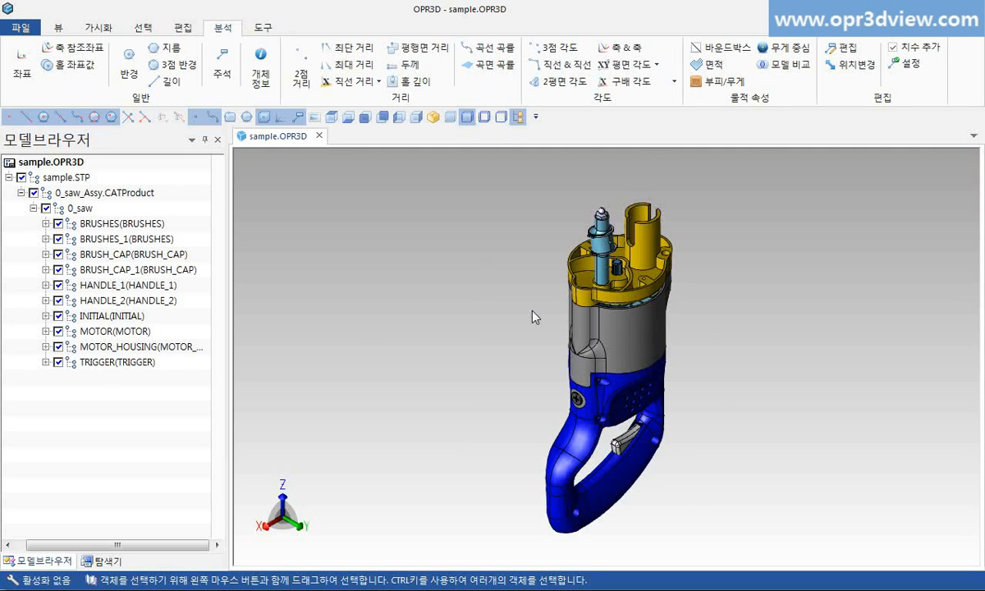
Step: In sample.OPR3D, create the bounding box of 0_saw_Assy.CATProduct and inspect its dimensions in the back and isometric views
{"action": "left_click", "coordinate": [718, 48]}
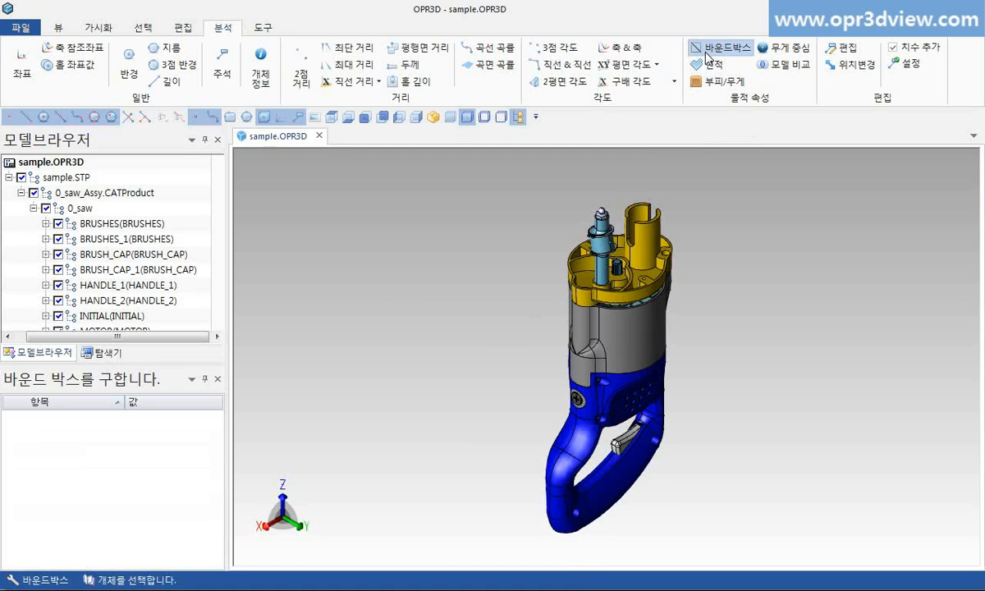
{"action": "left_click", "coordinate": [121, 193]}
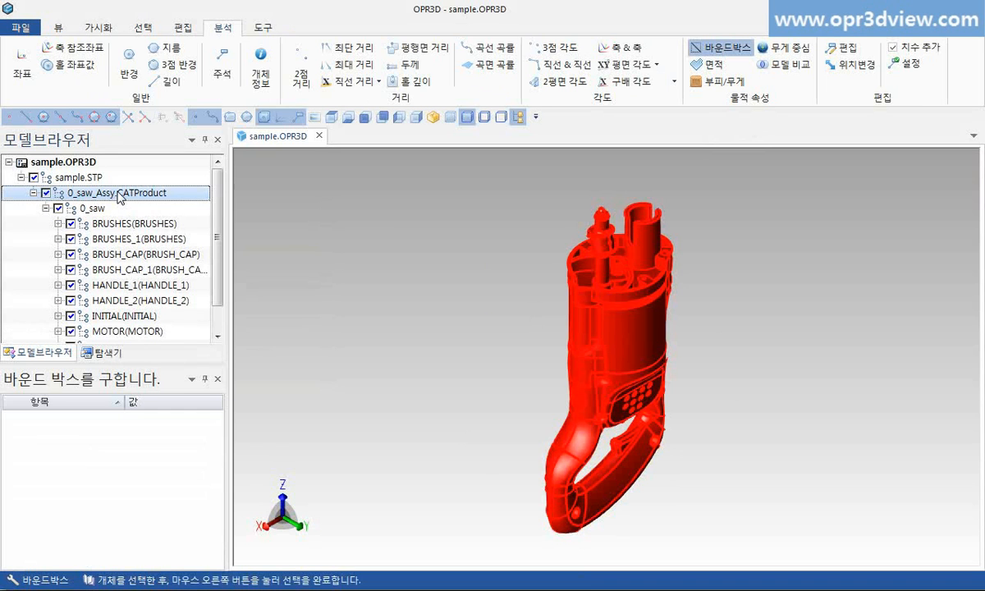
{"action": "right_click", "coordinate": [398, 242]}
{"action": "left_click", "coordinate": [440, 271]}
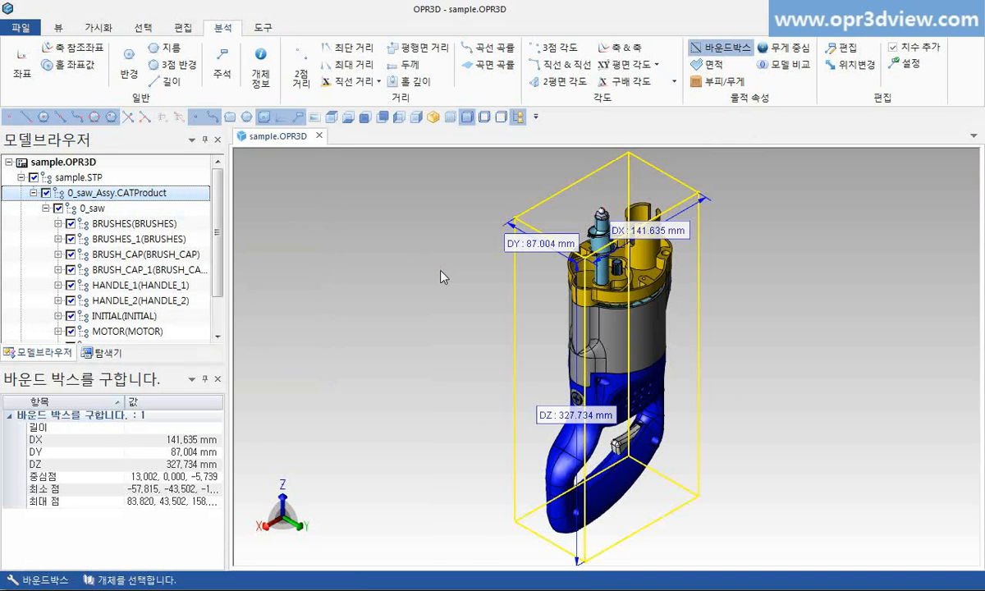
{"action": "left_click", "coordinate": [365, 119]}
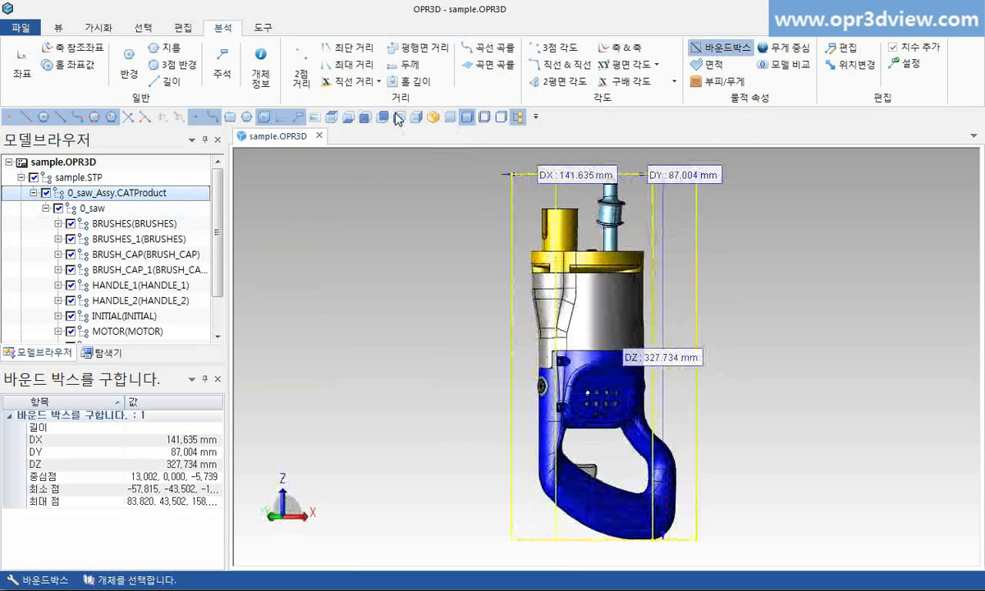
{"action": "left_click", "coordinate": [433, 119]}
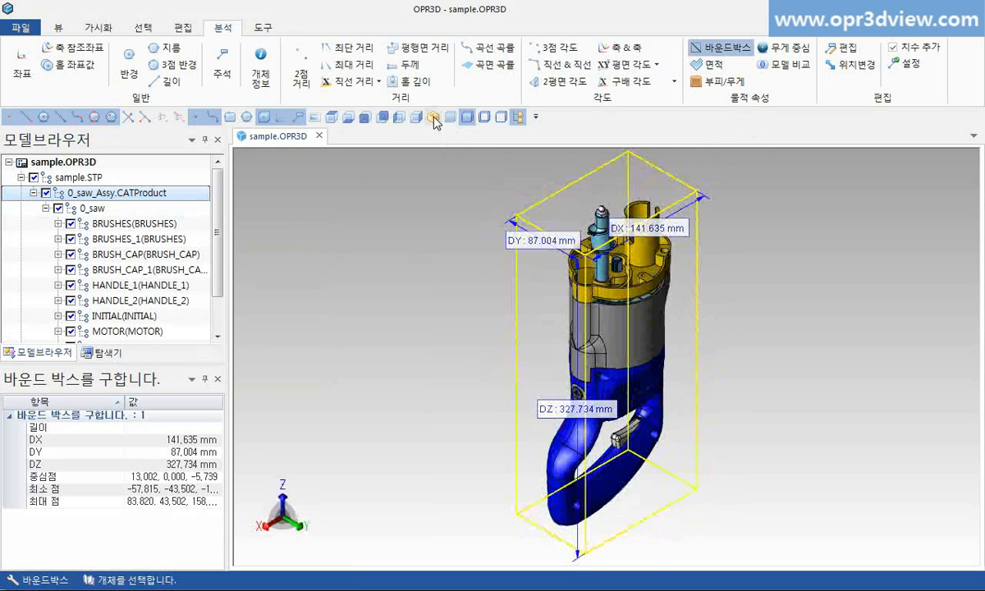
Step: Copy all rows of the bounding box results and paste them into FLOW-CHART.xls in Excel at cell BN26
{"action": "left_click_drag", "start_coordinate": [102, 427], "coordinate": [171, 504]}
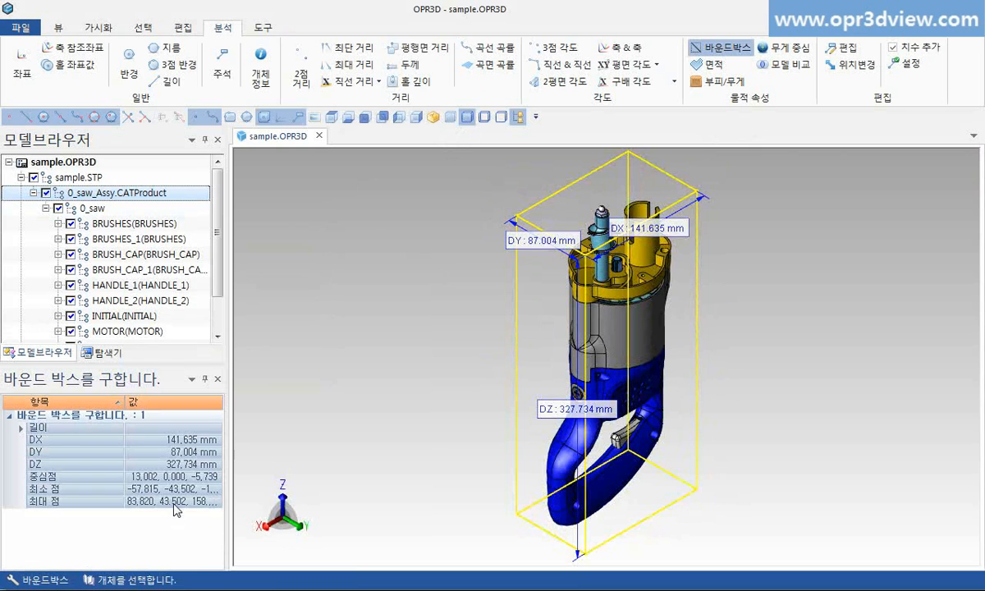
{"action": "right_click", "coordinate": [173, 504]}
{"action": "left_click", "coordinate": [205, 513]}
{"action": "key", "text": "alt+Tab"}
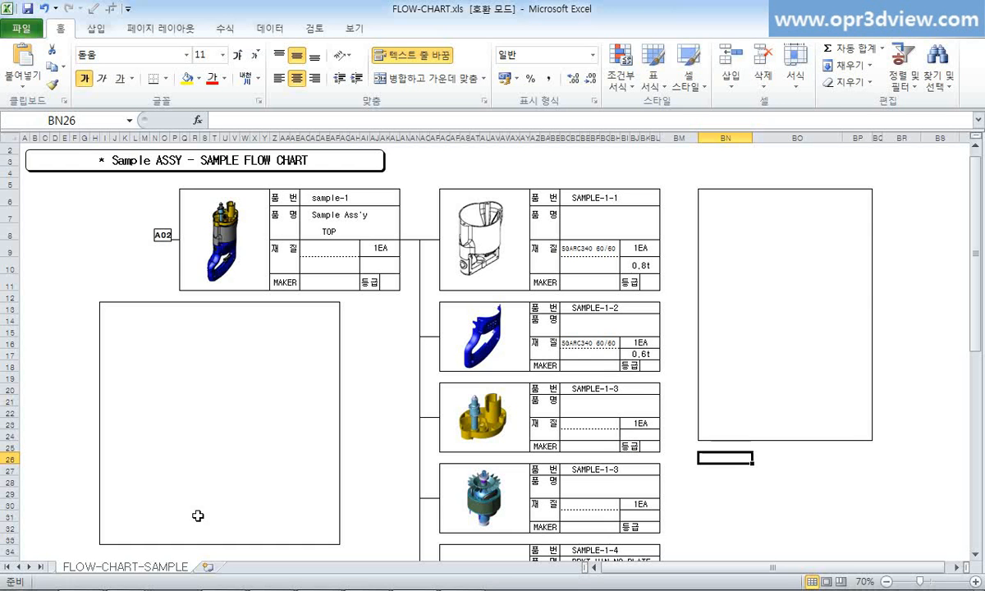
{"action": "key", "text": "ctrl+v"}
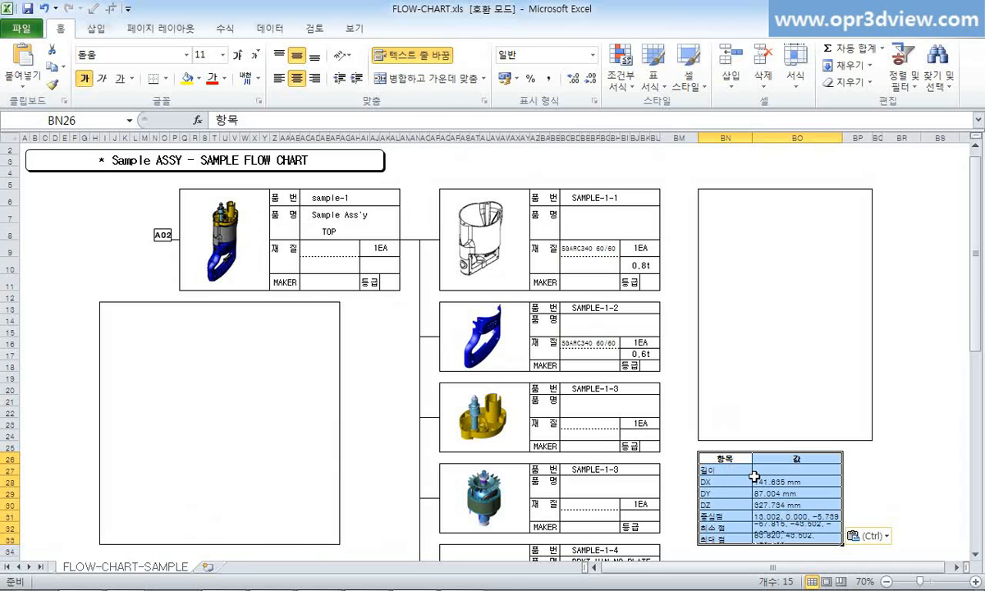
Step: Capture an image of the saw with its bounding box in OPR3D and paste it into the empty frame above the pasted table in Excel
{"action": "key", "text": "alt+Tab"}
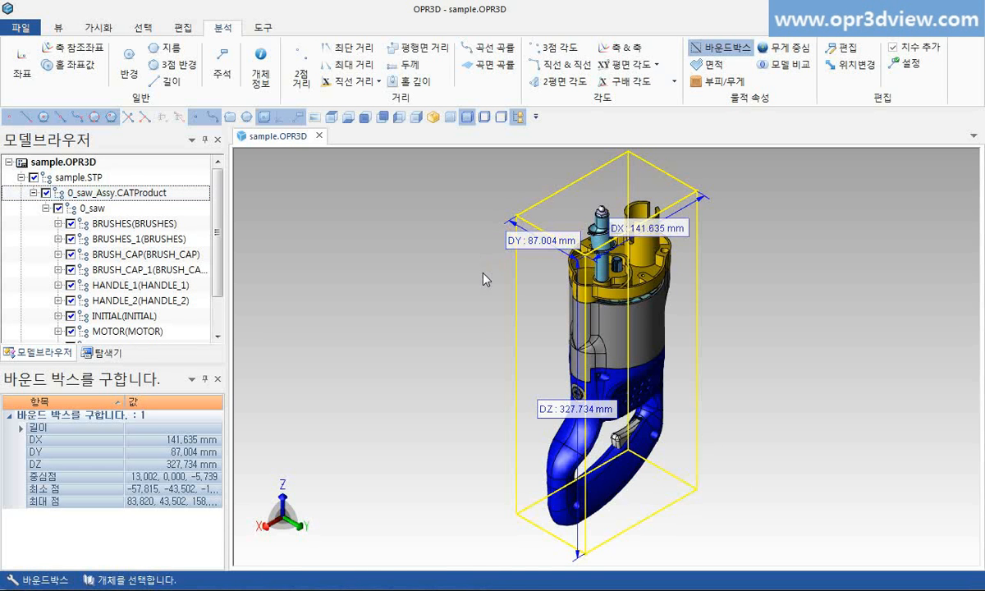
{"action": "key", "text": "ctrl+c"}
{"action": "scroll", "coordinate": [486, 272], "scroll_direction": "down", "scroll_amount": 2}
{"action": "left_click_drag", "start_coordinate": [480, 162], "coordinate": [645, 394]}
{"action": "key", "text": "alt+Tab"}
{"action": "left_click", "coordinate": [743, 225]}
{"action": "key", "text": "ctrl+v"}
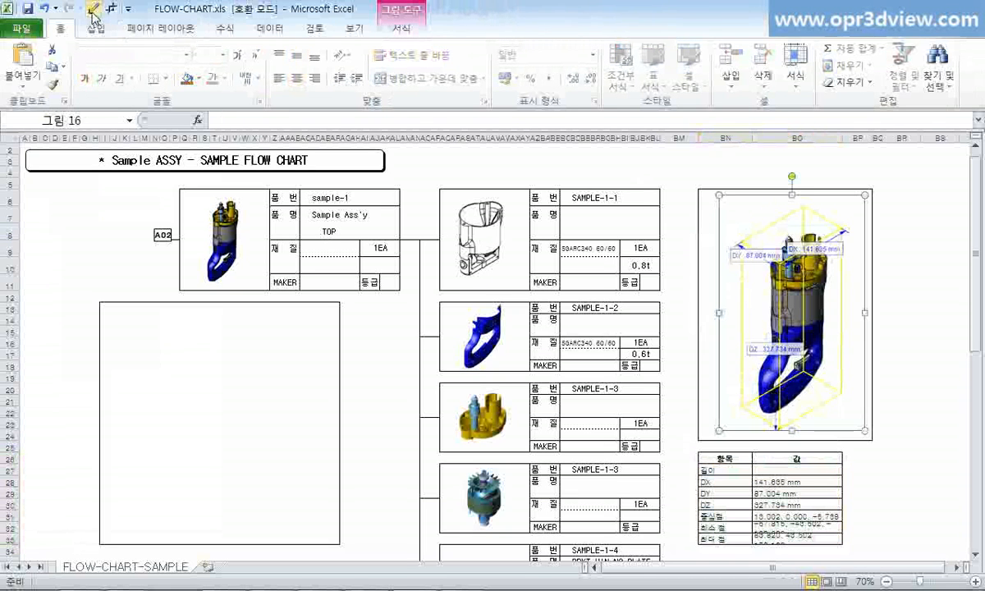
{"action": "left_click", "coordinate": [741, 170]}
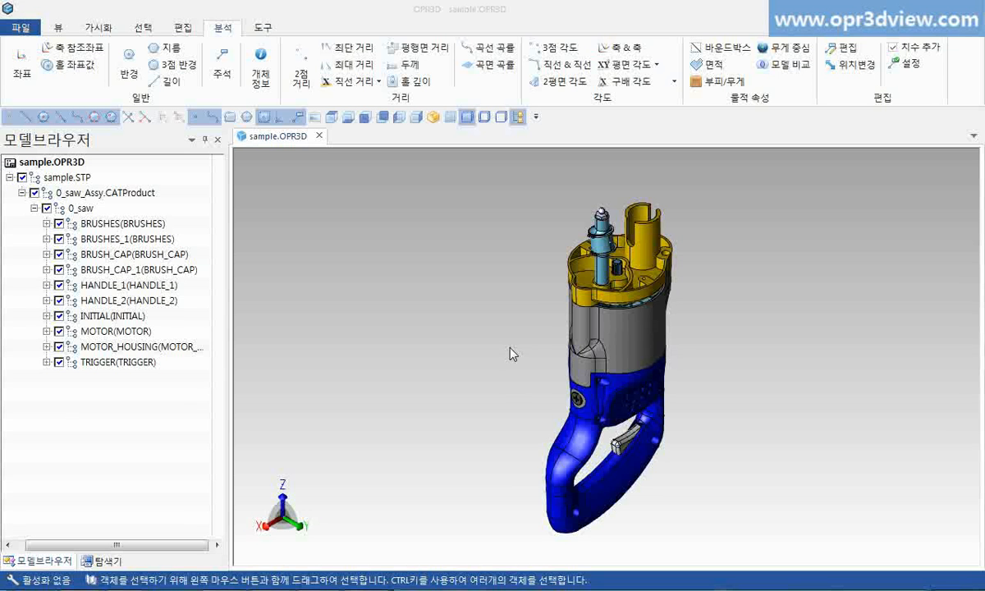
Step: In OPR3D, calculate the vented handle half's volume and weight with face thickness 1 and material ABS, placing the result label beside the handle
{"action": "left_click", "coordinate": [716, 82]}
{"action": "left_click", "coordinate": [647, 411]}
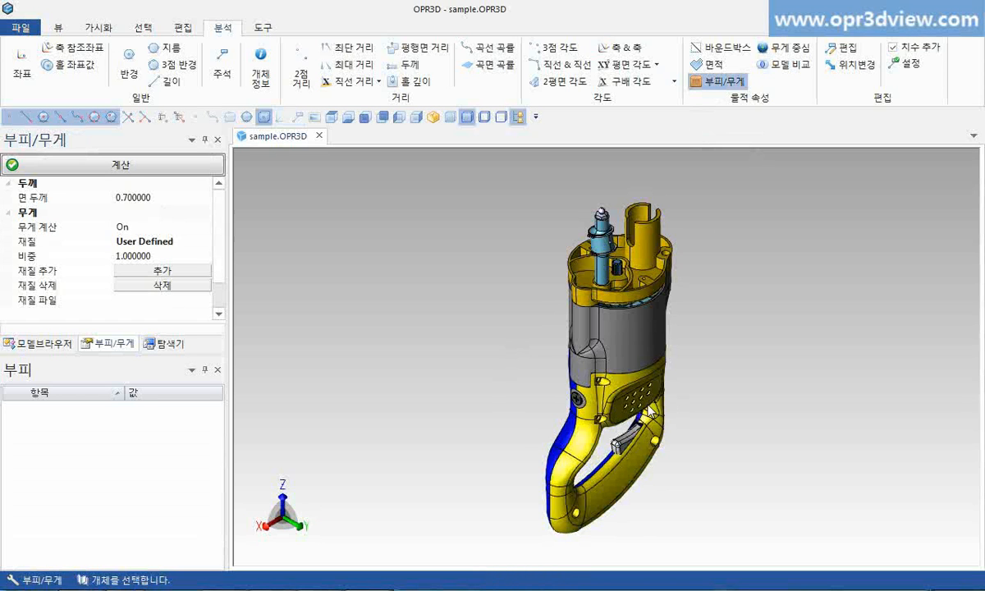
{"action": "left_click", "coordinate": [648, 410]}
{"action": "left_click", "coordinate": [126, 198]}
{"action": "double_click", "coordinate": [148, 199]}
{"action": "type", "text": "1"}
{"action": "left_click", "coordinate": [205, 243]}
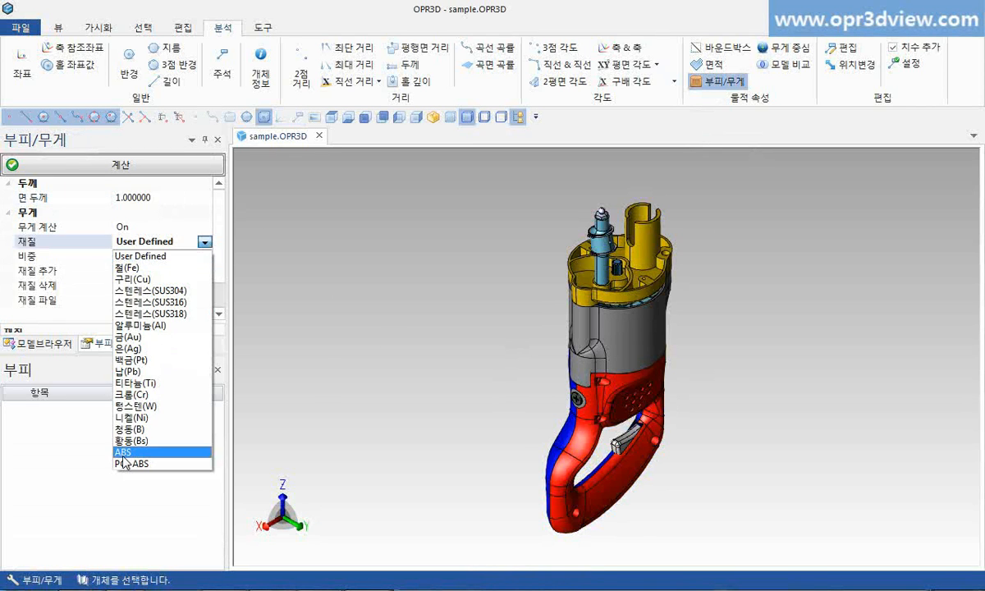
{"action": "left_click", "coordinate": [119, 431]}
{"action": "left_click", "coordinate": [132, 167]}
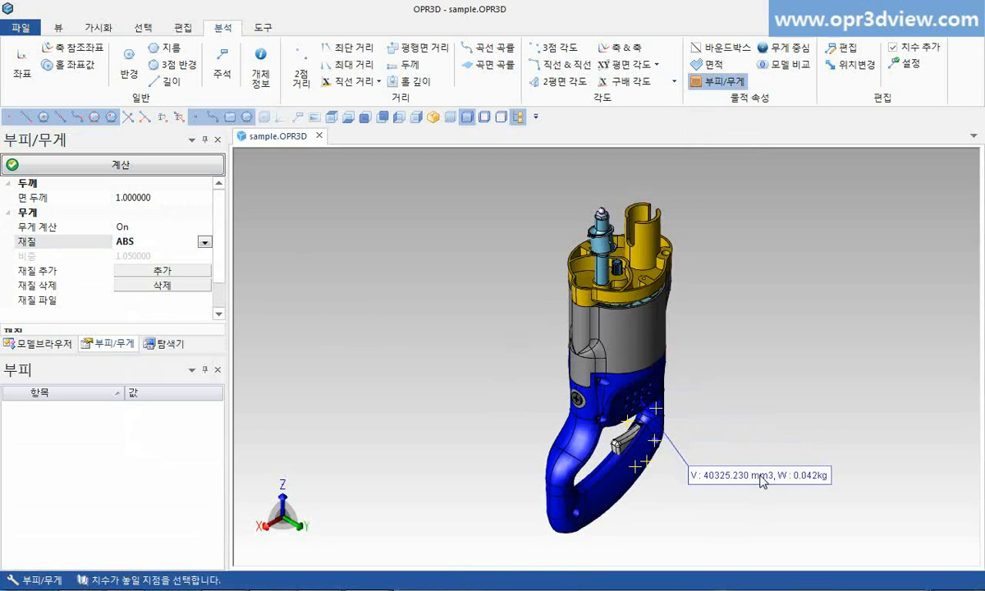
{"action": "left_click", "coordinate": [698, 483]}
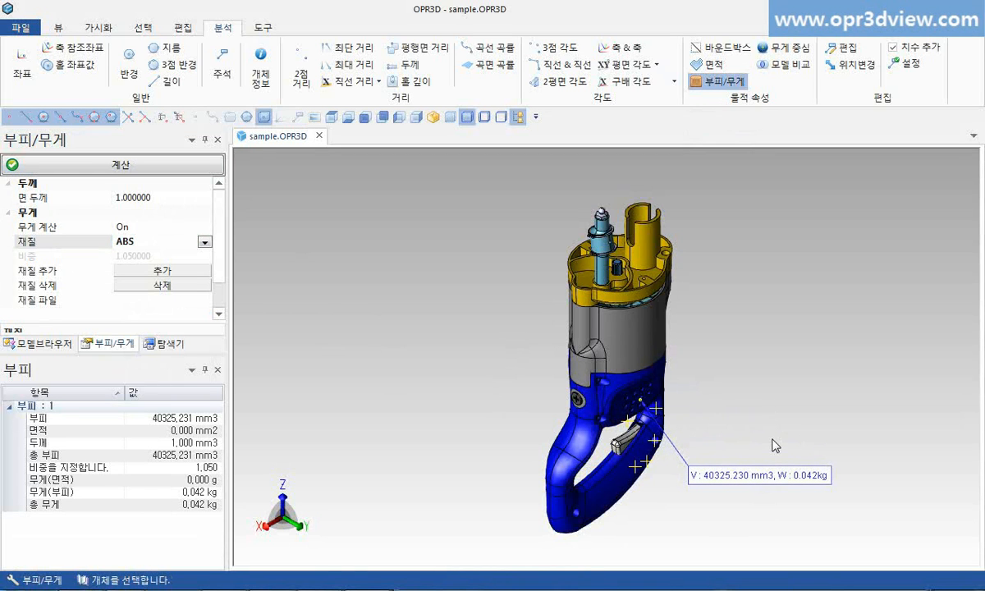
Step: Calculate the centre of gravity of the vented blue handle half and place its coordinate label below the volume and weight label
{"action": "key", "text": "Escape"}
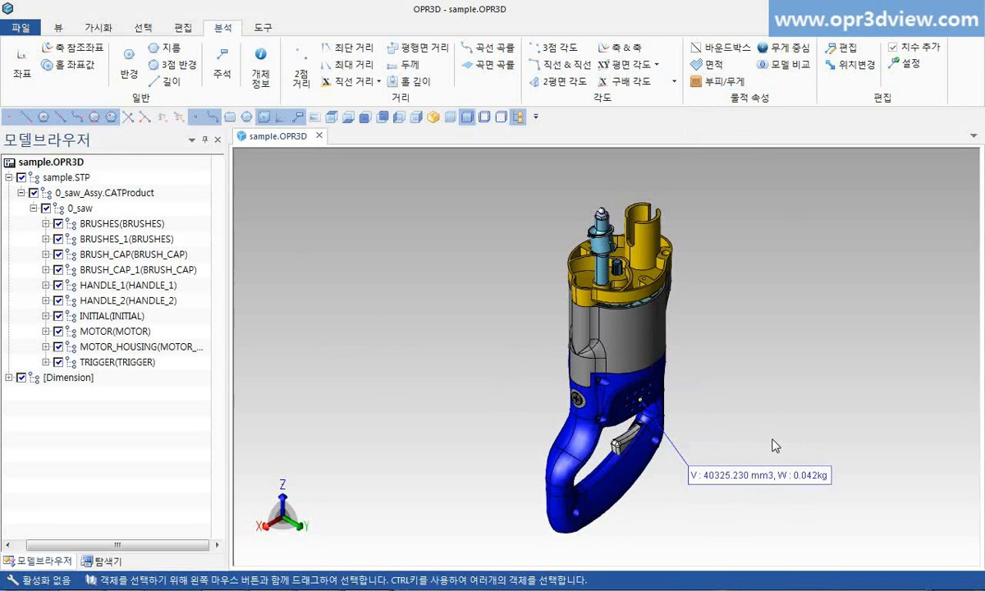
{"action": "left_click", "coordinate": [796, 49]}
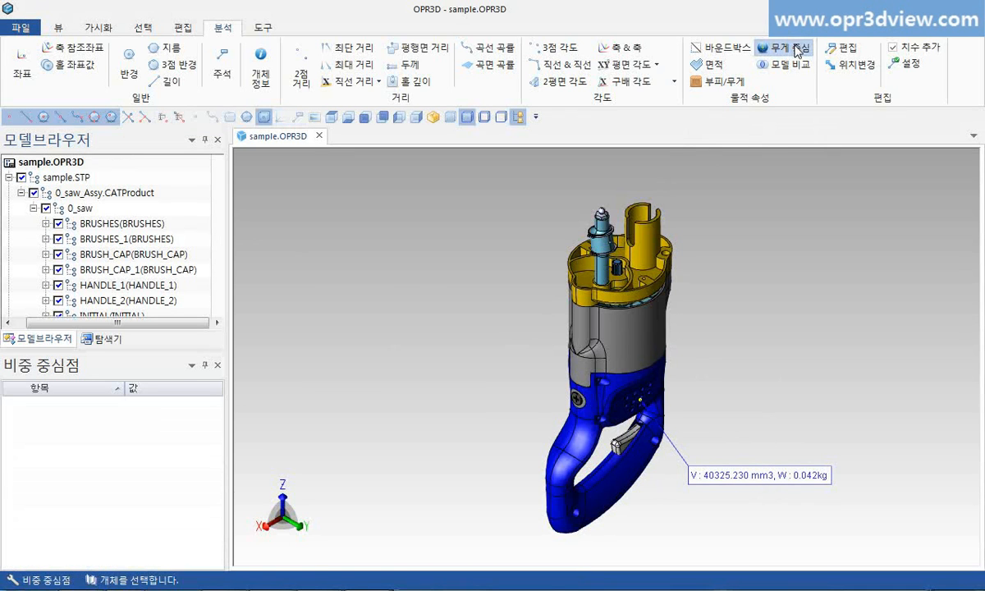
{"action": "left_click", "coordinate": [659, 398]}
{"action": "right_click", "coordinate": [658, 397]}
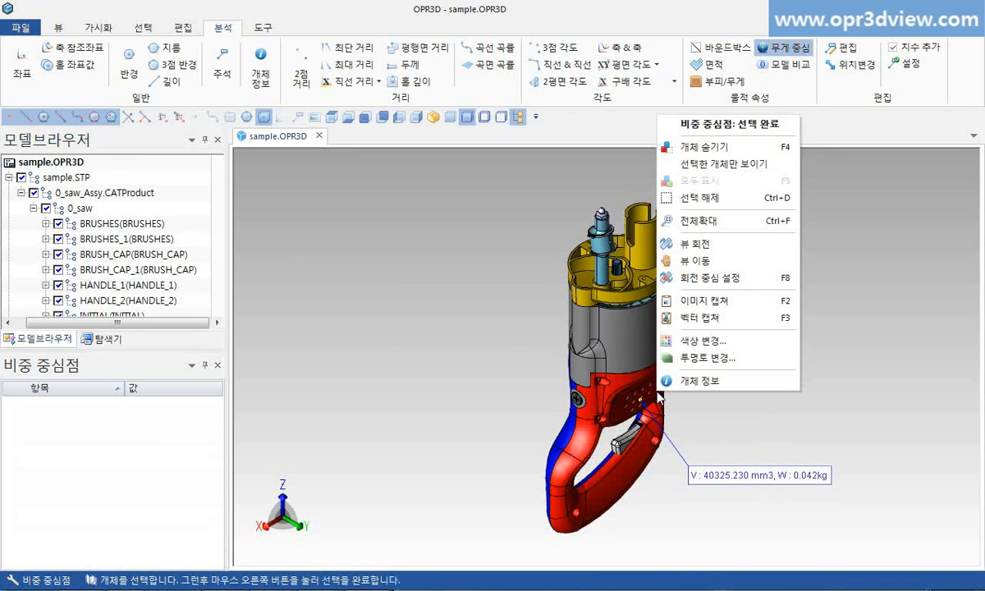
{"action": "left_click", "coordinate": [671, 123]}
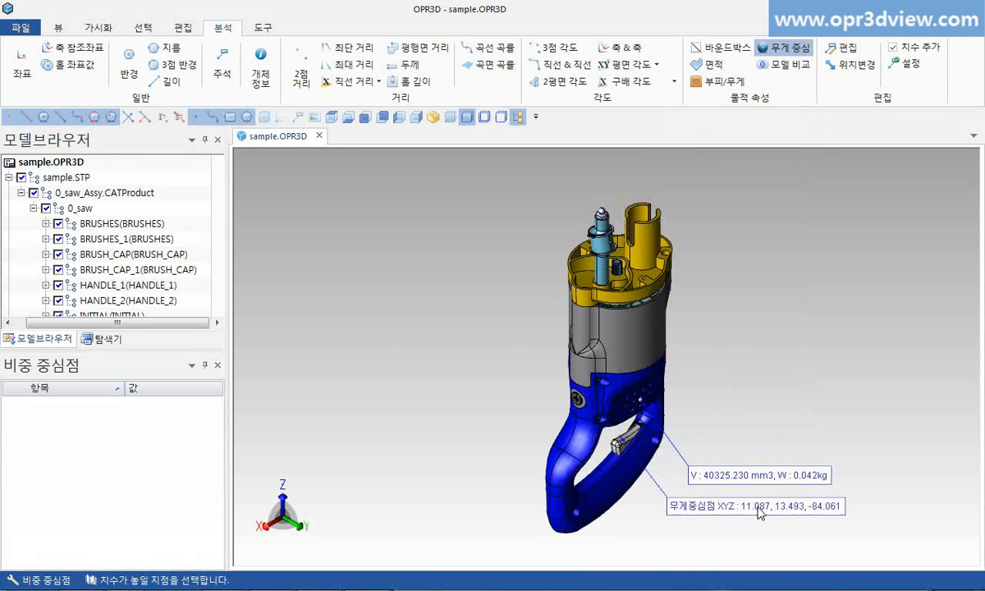
{"action": "left_click", "coordinate": [713, 519]}
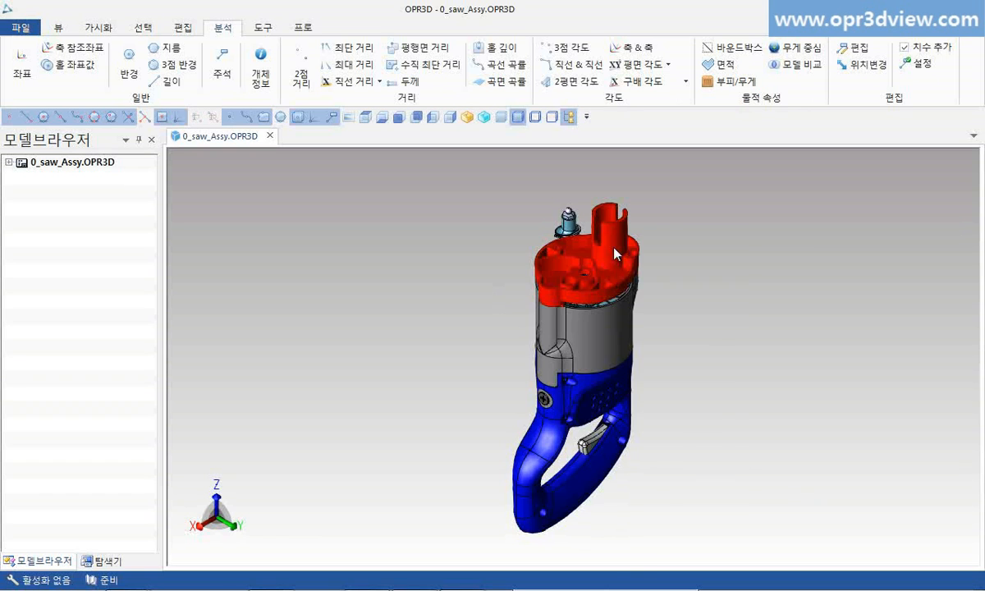
Step: In 0_saw_Assy.OPR3D, show only the yellow housing and label the coordinates of its front round bore and the lug hole beside the tube
{"action": "right_click", "coordinate": [574, 232]}
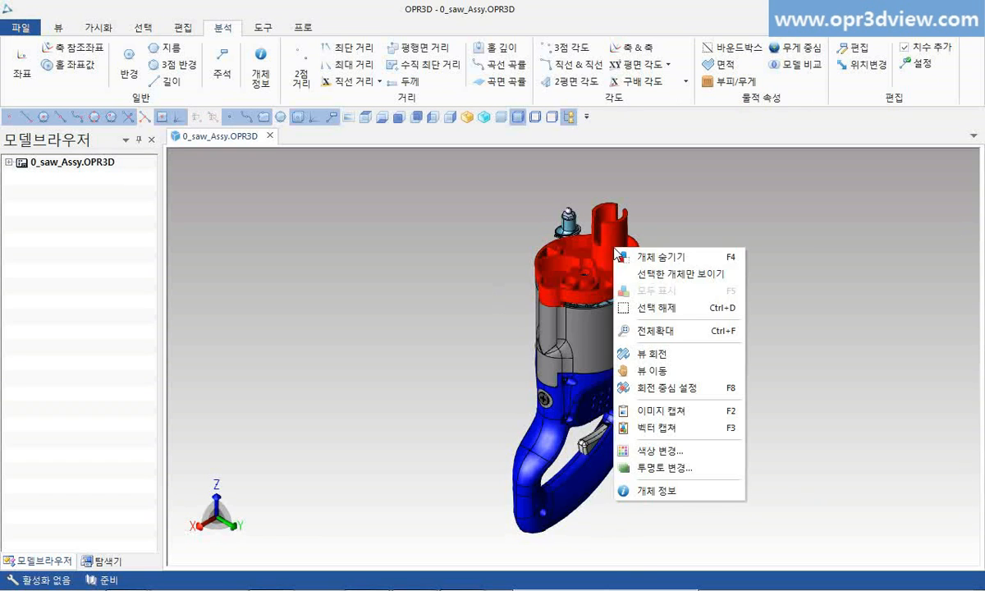
{"action": "left_click", "coordinate": [634, 276]}
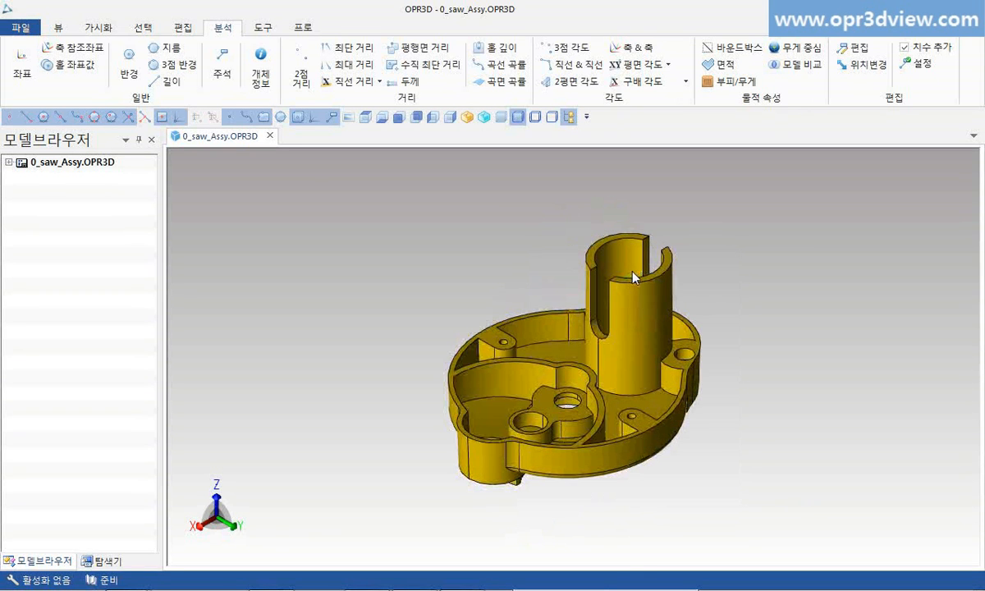
{"action": "left_click", "coordinate": [22, 69]}
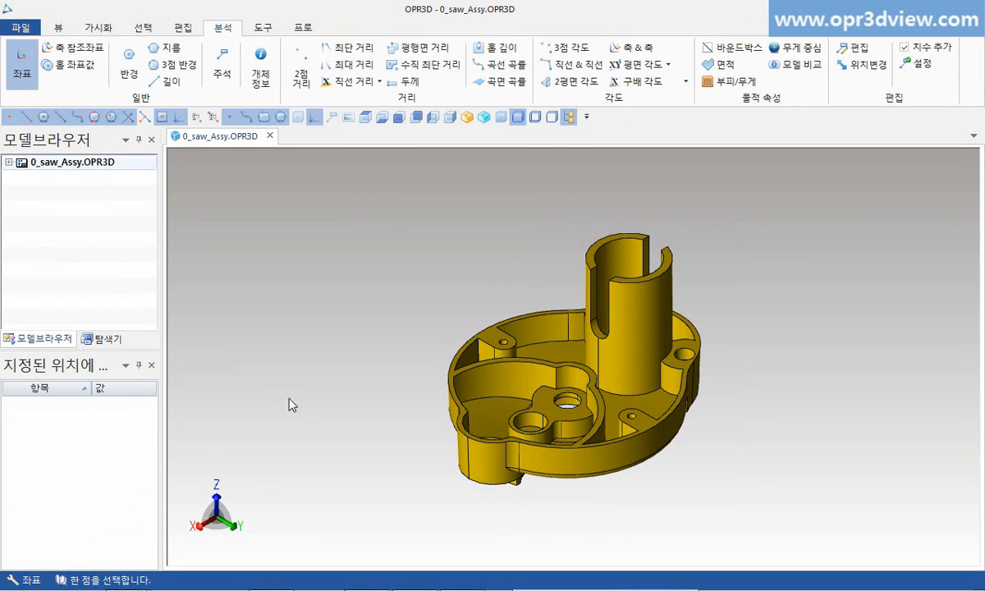
{"action": "left_click", "coordinate": [532, 423]}
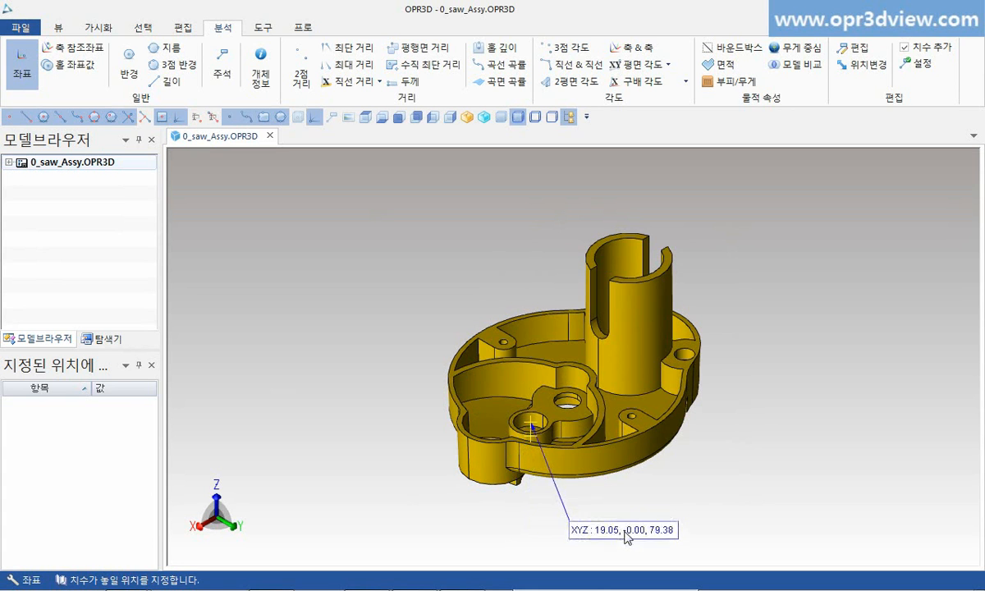
{"action": "left_click", "coordinate": [565, 533]}
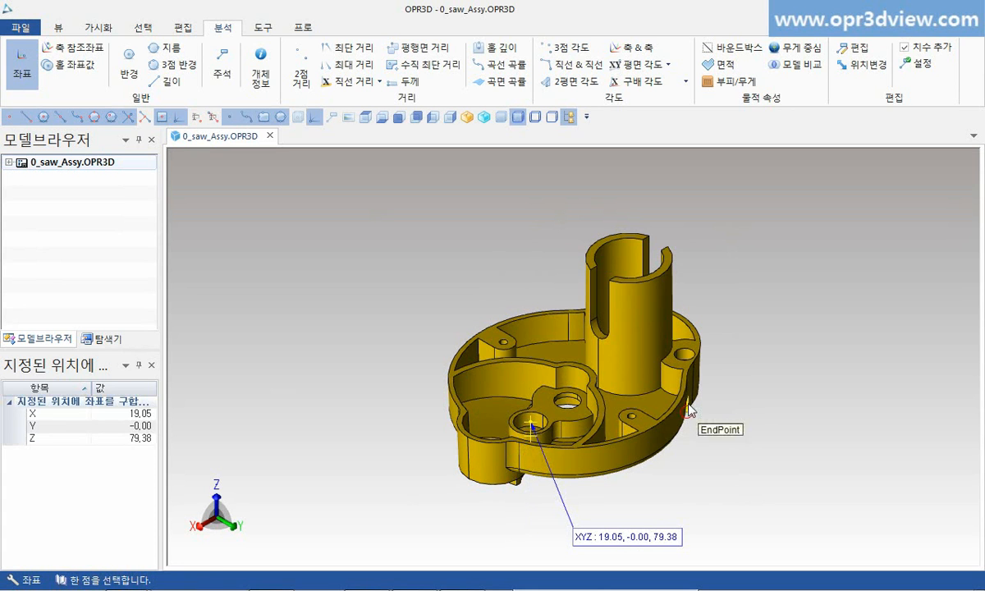
{"action": "left_click", "coordinate": [686, 355]}
{"action": "left_click", "coordinate": [782, 469]}
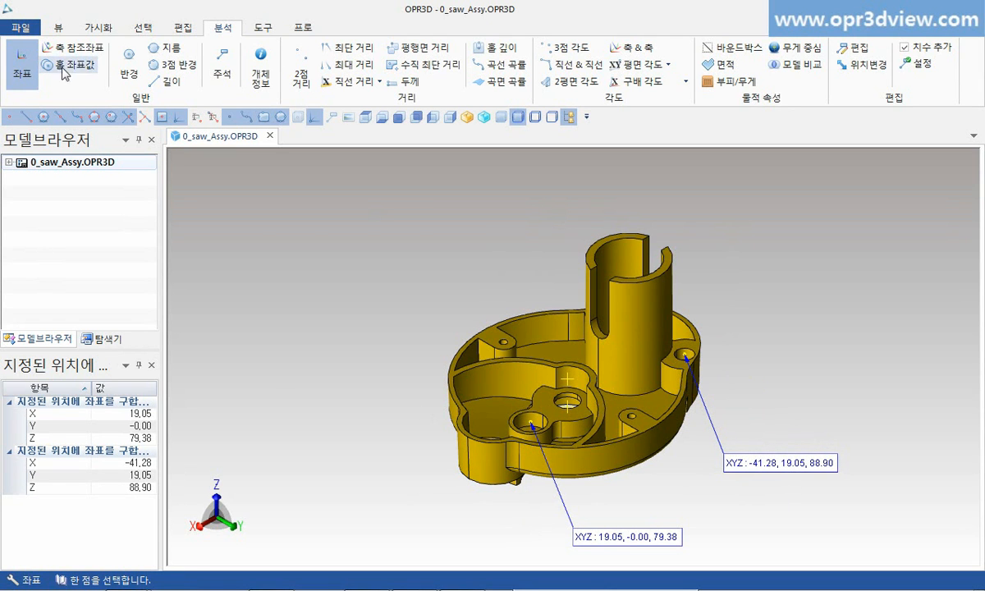
Step: Create a three-point axis with its origin at the centre of the housing's front round bore
{"action": "left_click", "coordinate": [252, 31]}
{"action": "left_click", "coordinate": [99, 52]}
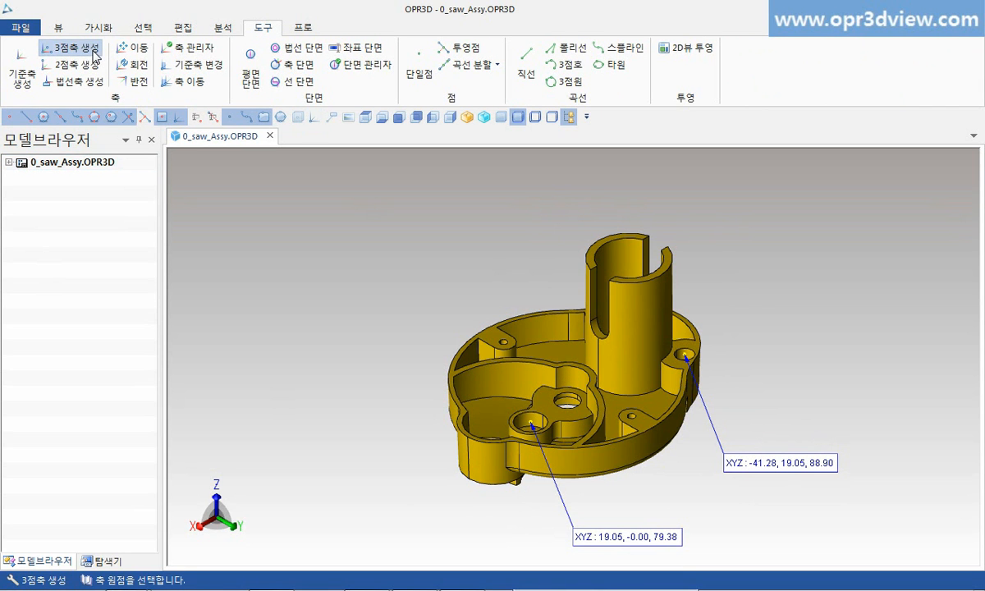
{"action": "left_click", "coordinate": [530, 424]}
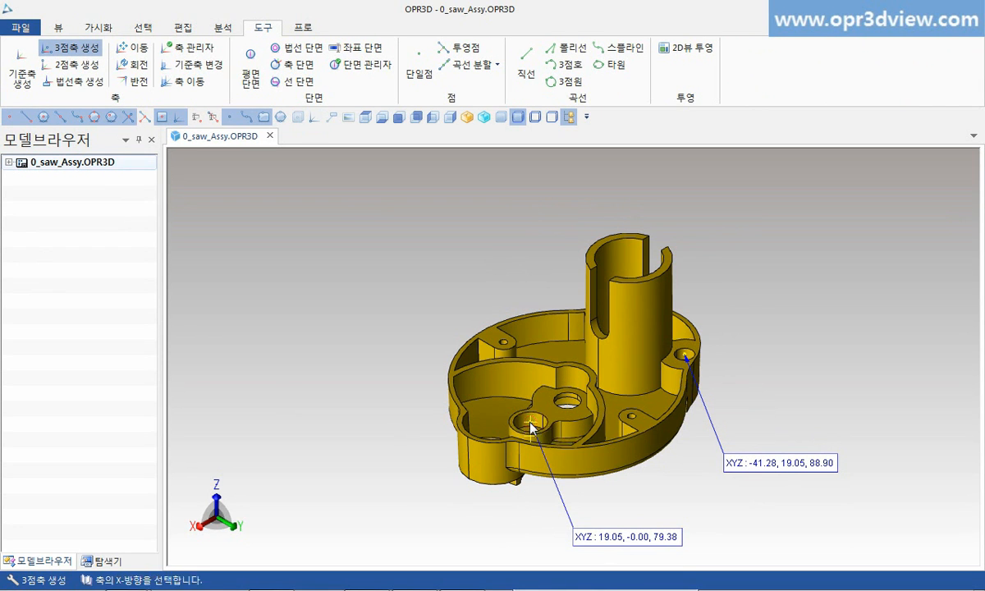
{"action": "left_click", "coordinate": [543, 420]}
{"action": "left_click", "coordinate": [544, 414]}
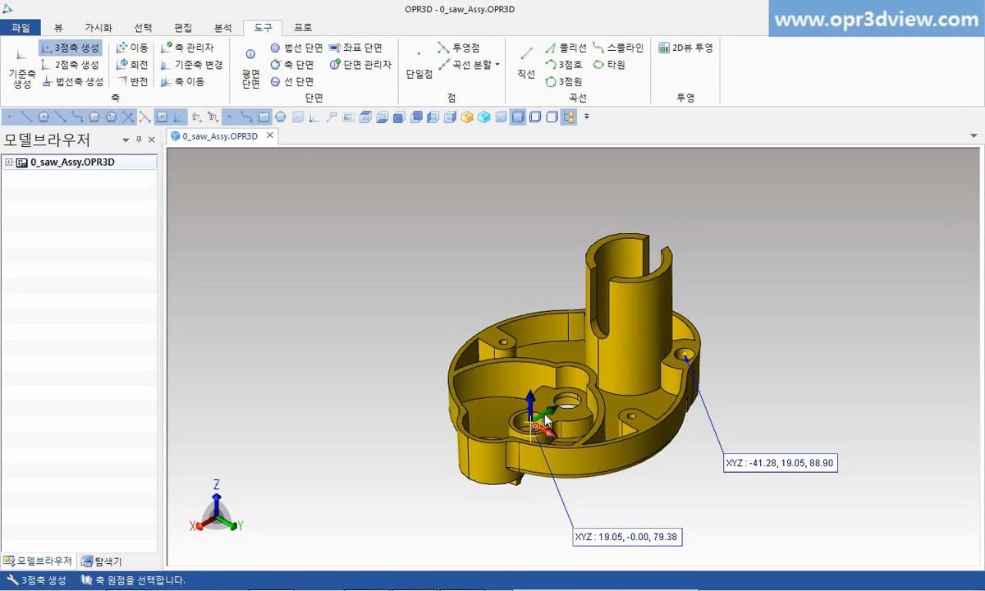
Step: Add coordinate labels referenced to axis 1 for the front bore's centre and the lug hole beside the tube
{"action": "left_click", "coordinate": [221, 23]}
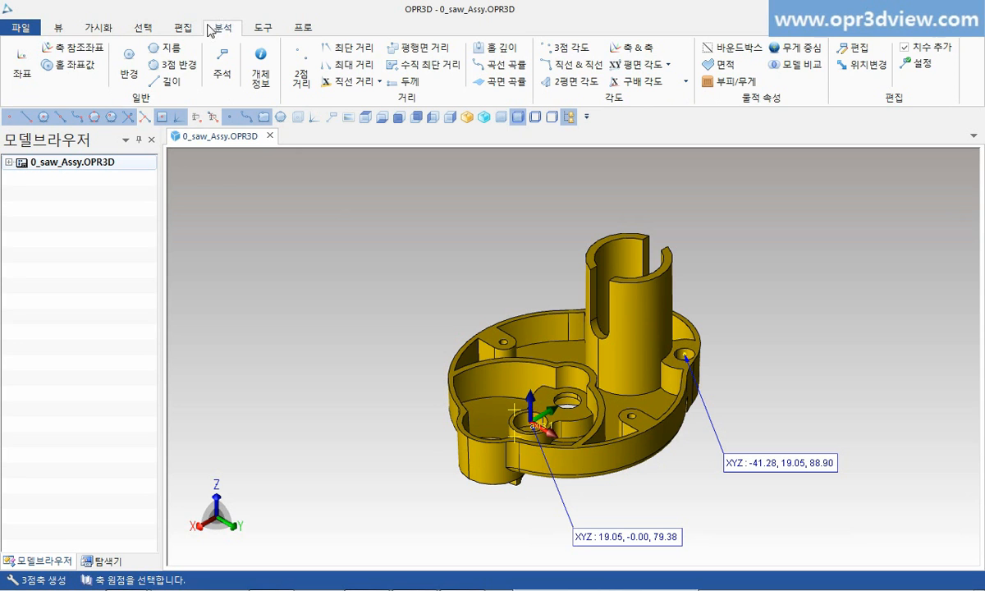
{"action": "left_click", "coordinate": [89, 50]}
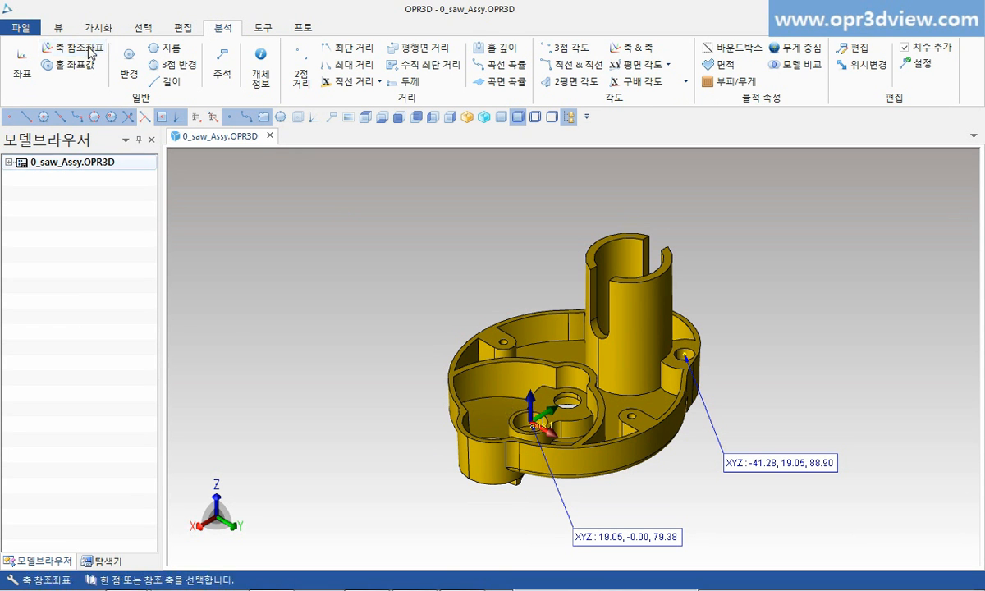
{"action": "left_click", "coordinate": [530, 408]}
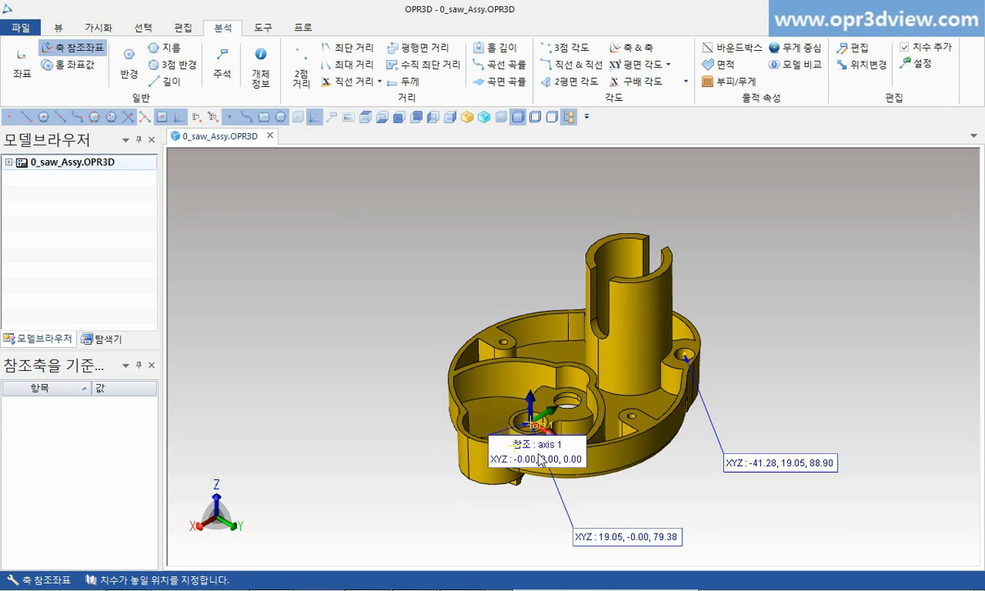
{"action": "left_click", "coordinate": [618, 507]}
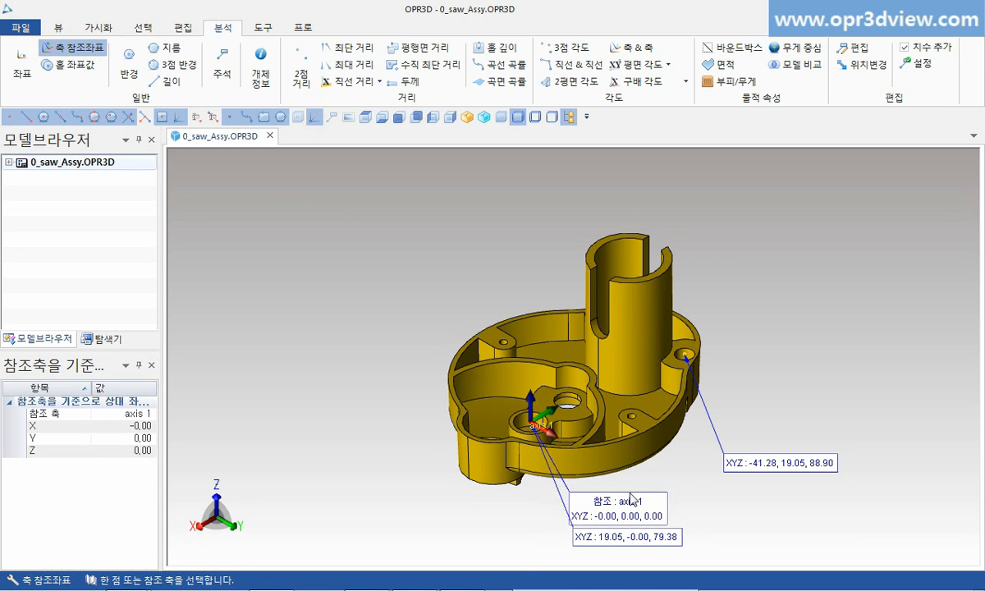
{"action": "left_click", "coordinate": [684, 355]}
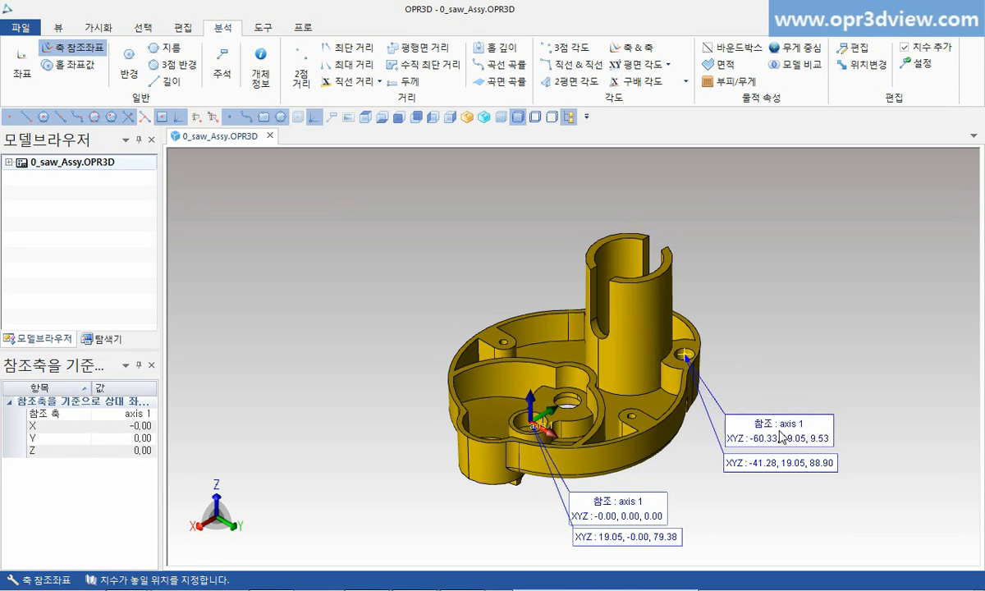
{"action": "left_click", "coordinate": [780, 437]}
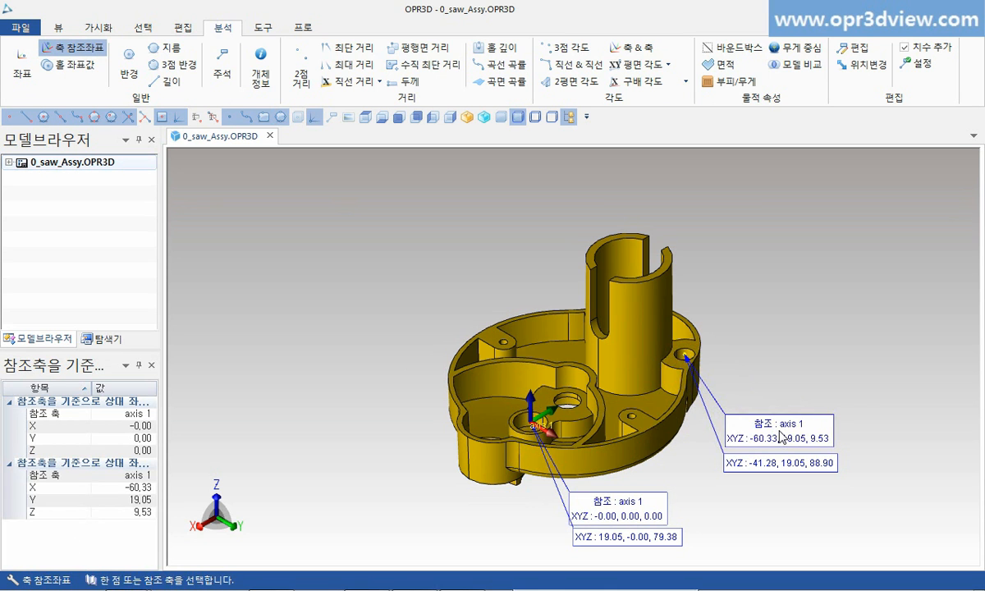
Step: Move axis 1 to the centre of the tall tube's upper rim, with copying turned off
{"action": "left_click", "coordinate": [253, 29]}
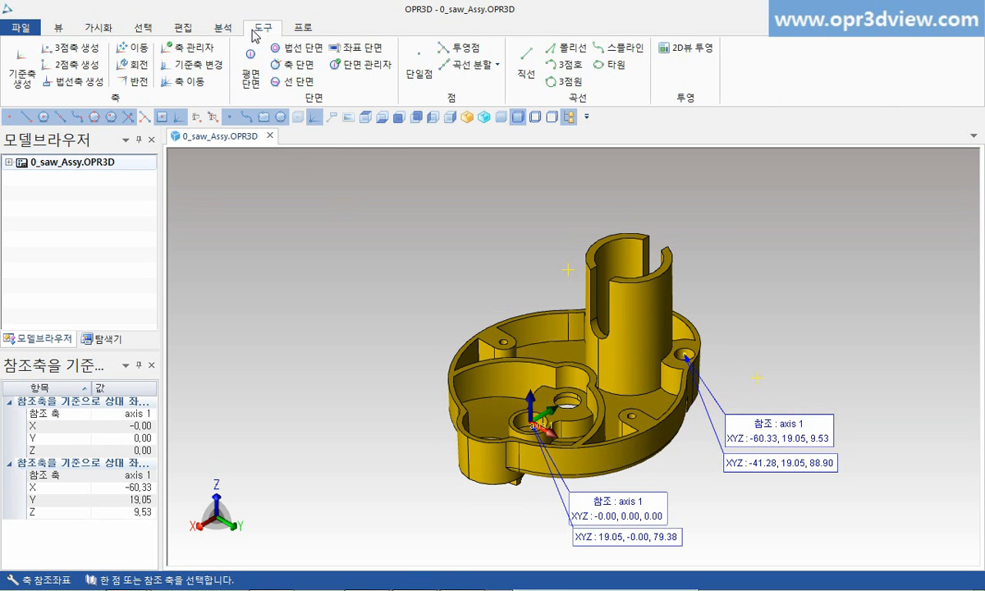
{"action": "left_click", "coordinate": [138, 49]}
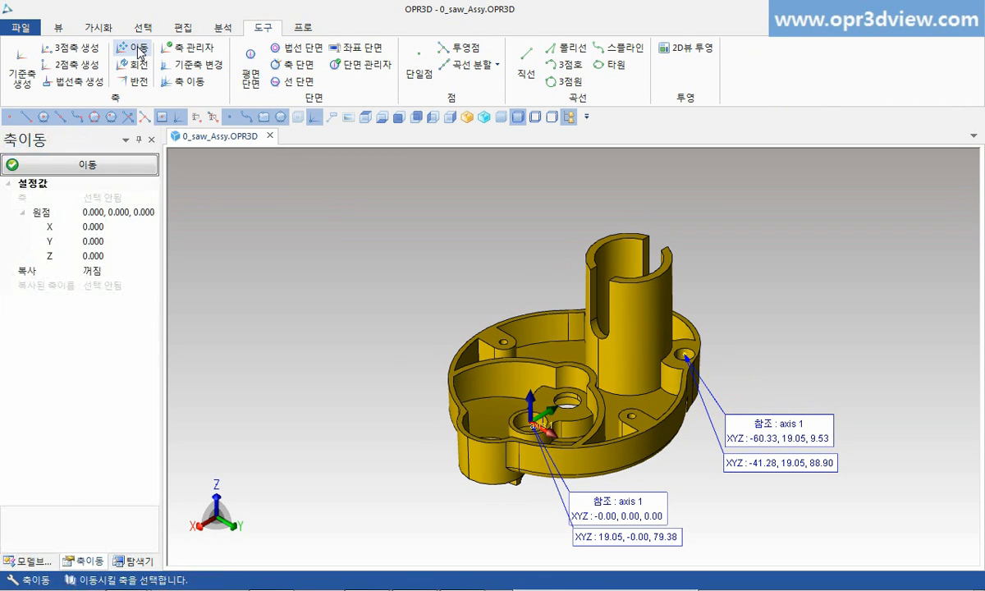
{"action": "left_click", "coordinate": [533, 424]}
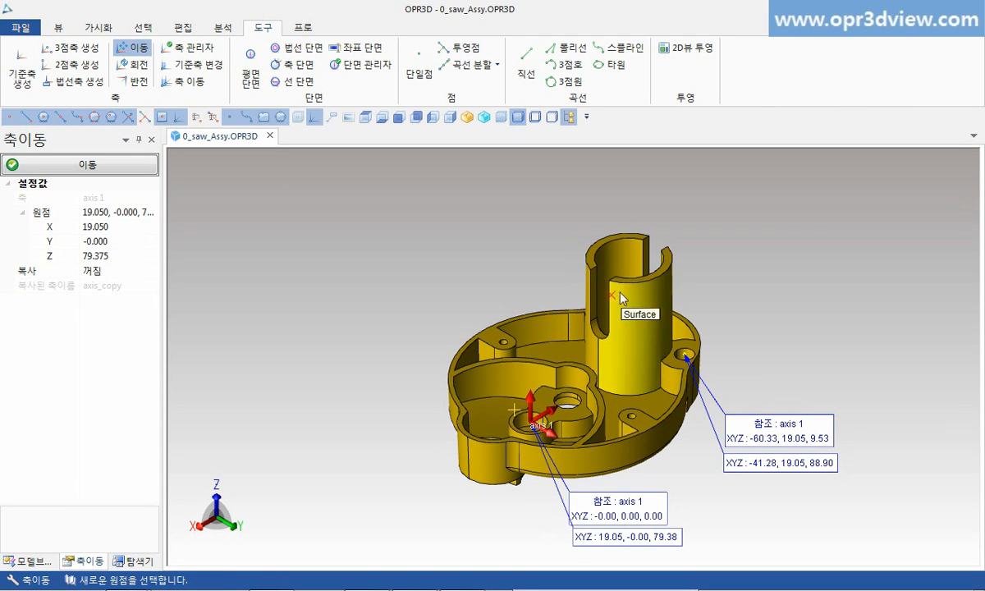
{"action": "left_click", "coordinate": [629, 259]}
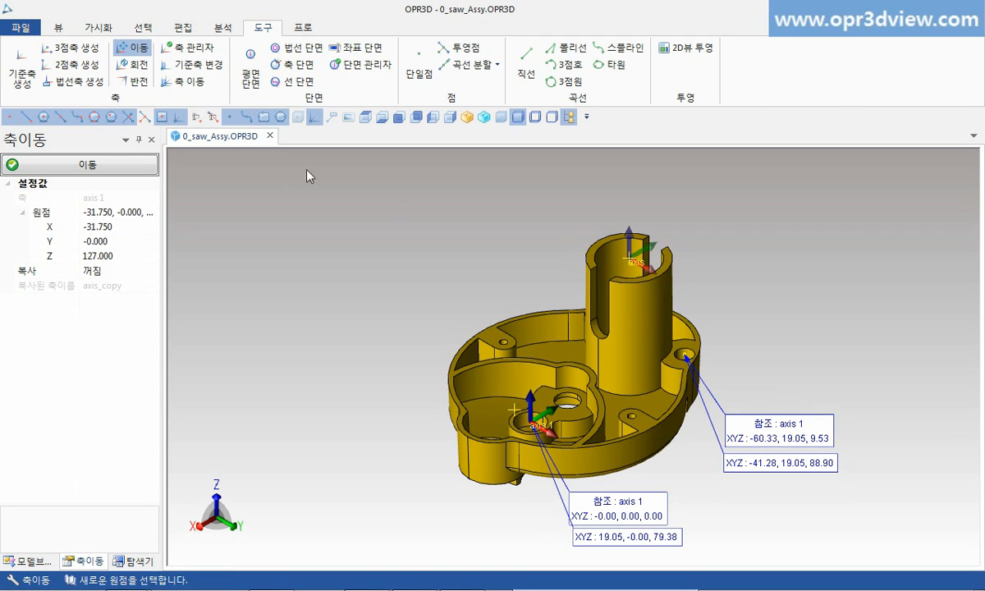
{"action": "left_click", "coordinate": [128, 168]}
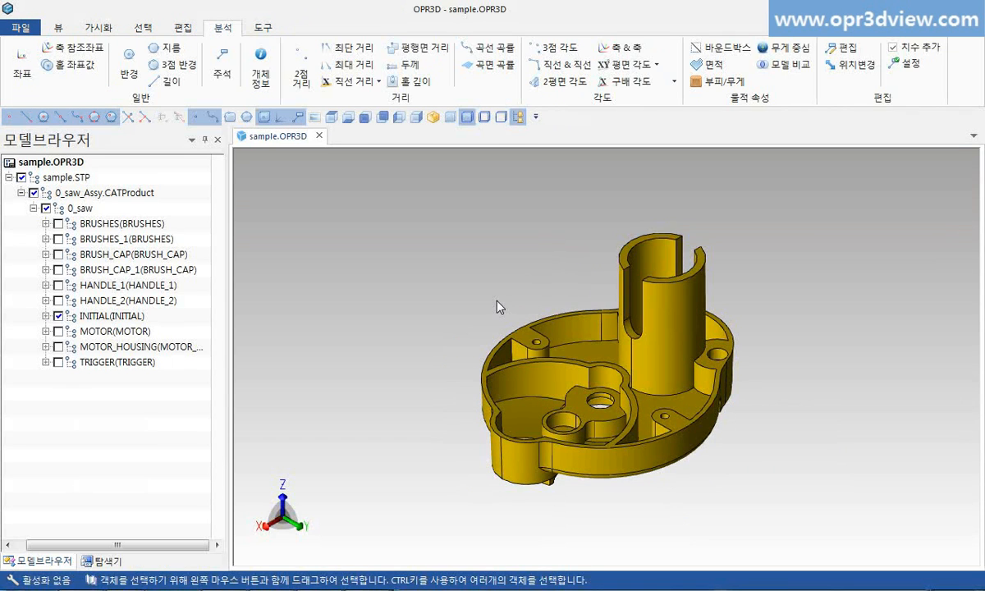
Step: In sample.OPR3D's top view, dimension the X distance between the lower lug hole and the lower tab hole, placing it below the housing
{"action": "left_click", "coordinate": [335, 118]}
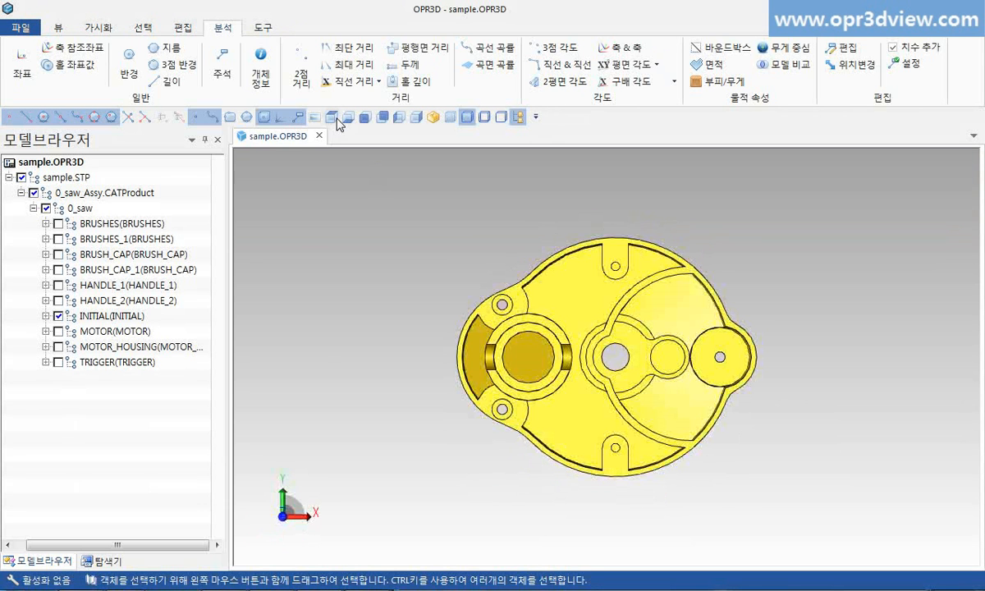
{"action": "left_click", "coordinate": [378, 83]}
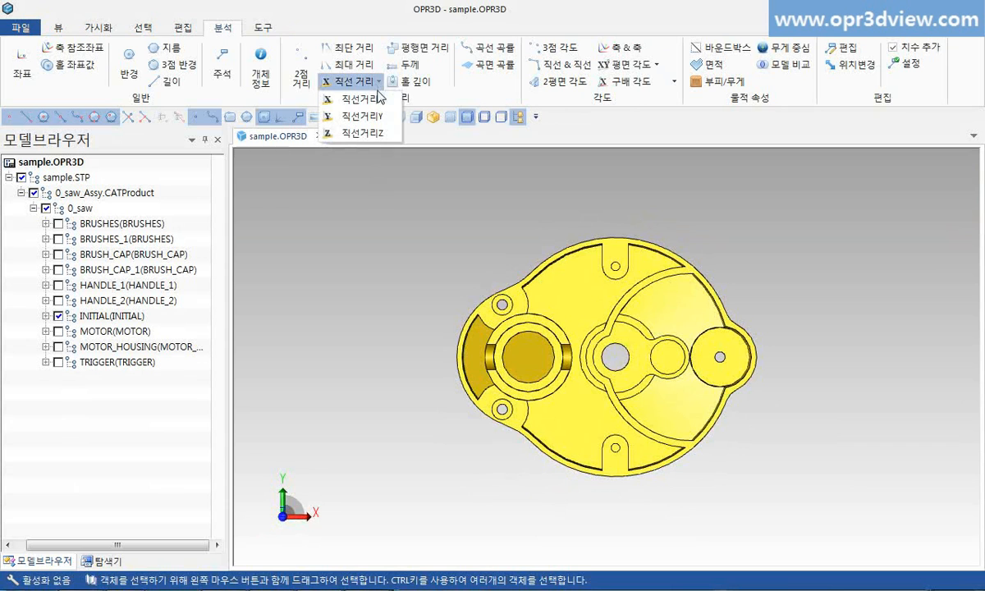
{"action": "left_click", "coordinate": [371, 100]}
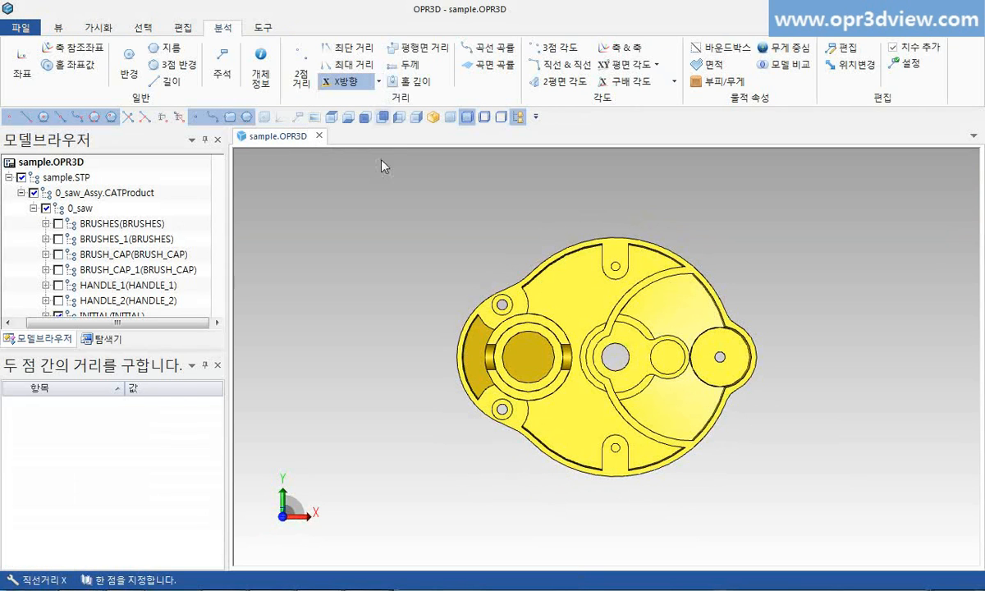
{"action": "left_click", "coordinate": [501, 409]}
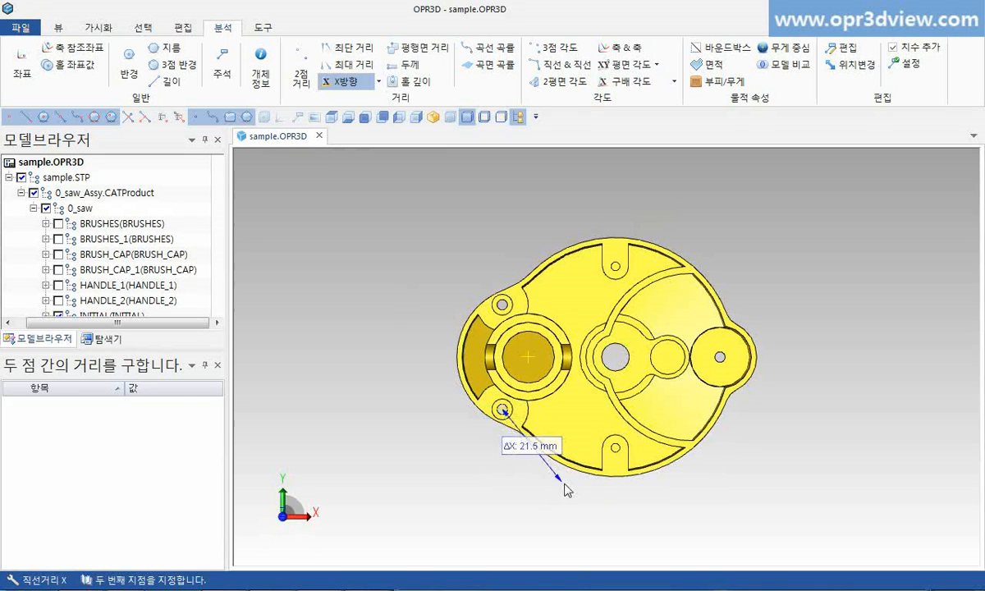
{"action": "left_click", "coordinate": [616, 448]}
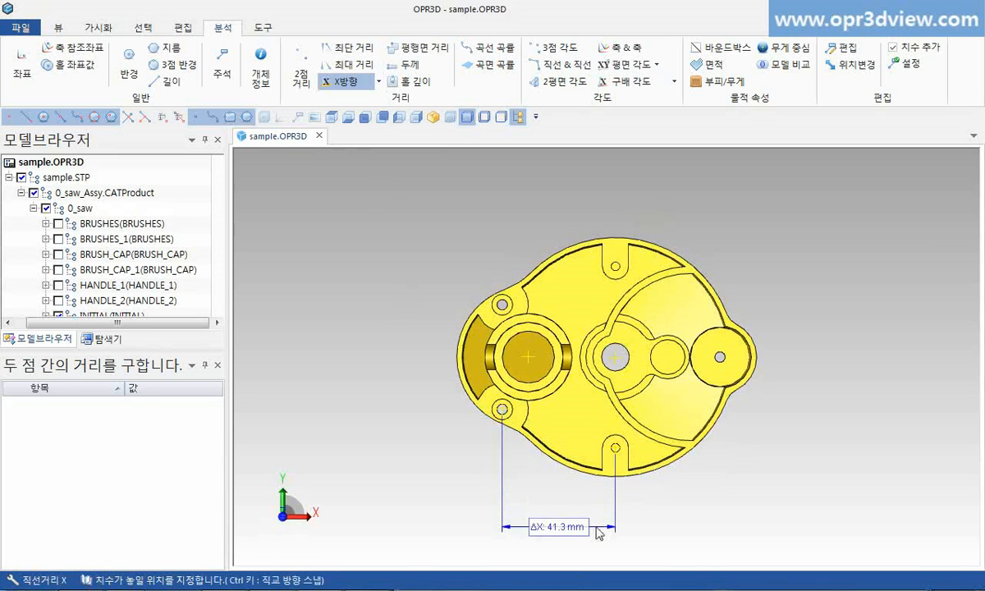
{"action": "left_click", "coordinate": [599, 526]}
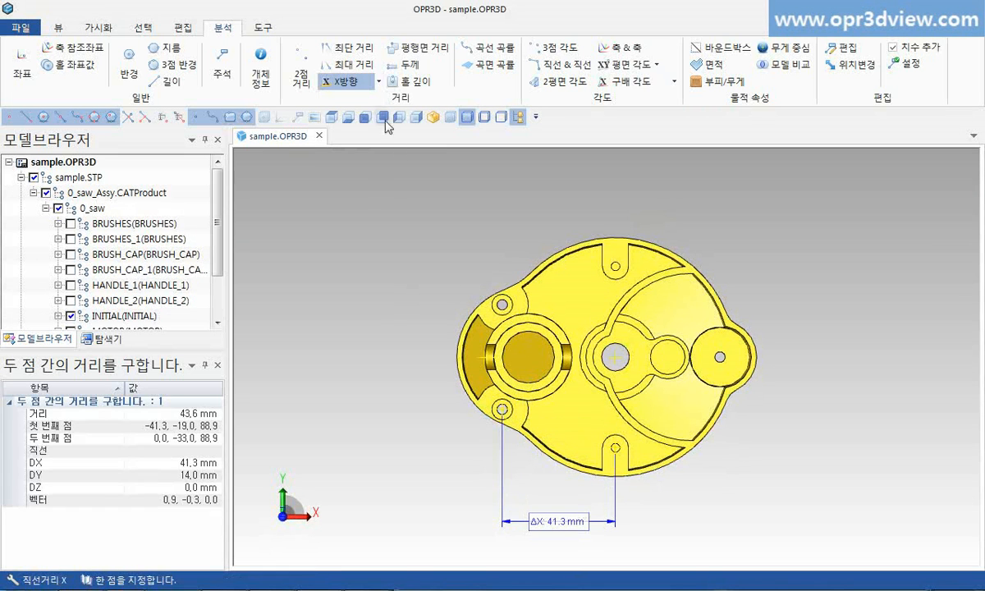
Step: Dimension the Y distance between the lower tab hole and the lower lug hole, placing it beside the housing on the lug side
{"action": "left_click", "coordinate": [367, 83]}
{"action": "left_click", "coordinate": [369, 118]}
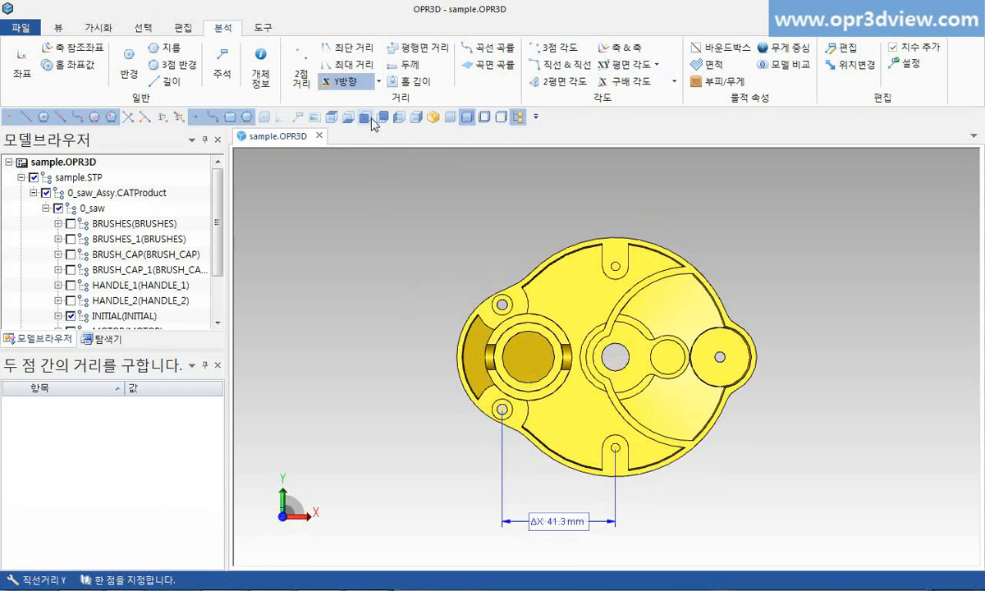
{"action": "left_click", "coordinate": [616, 447]}
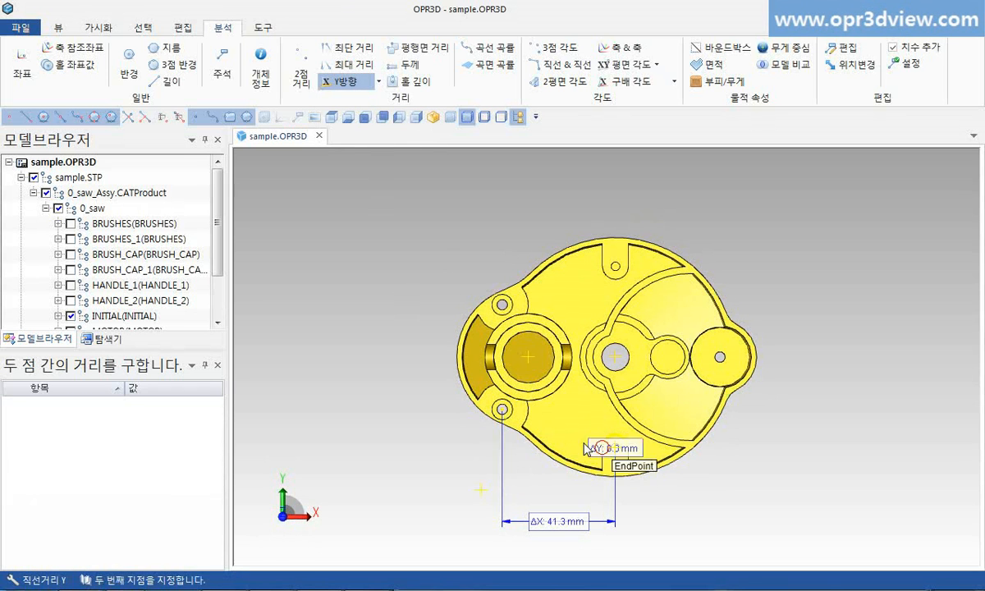
{"action": "left_click", "coordinate": [501, 409]}
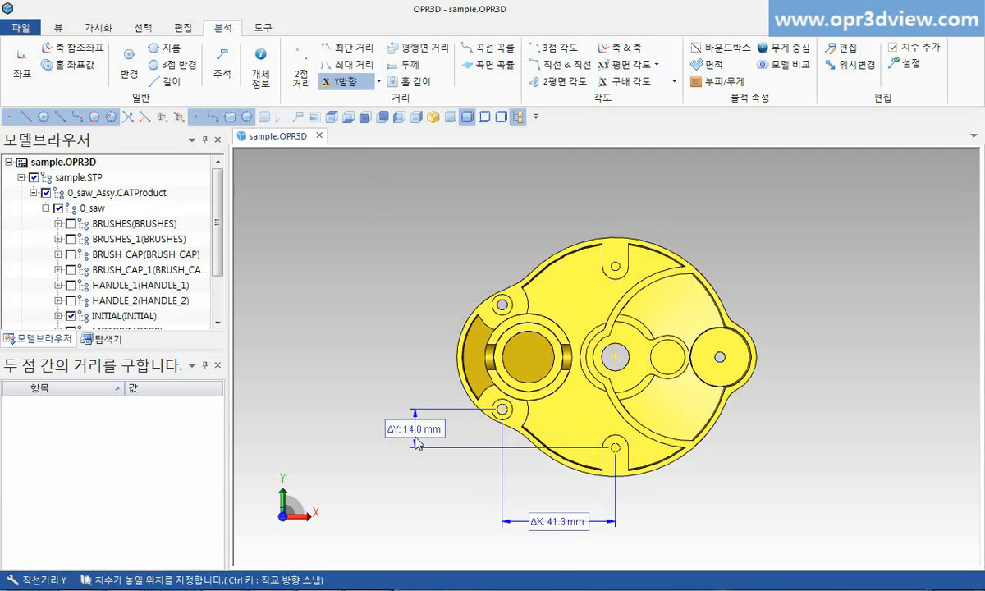
{"action": "left_click", "coordinate": [418, 444]}
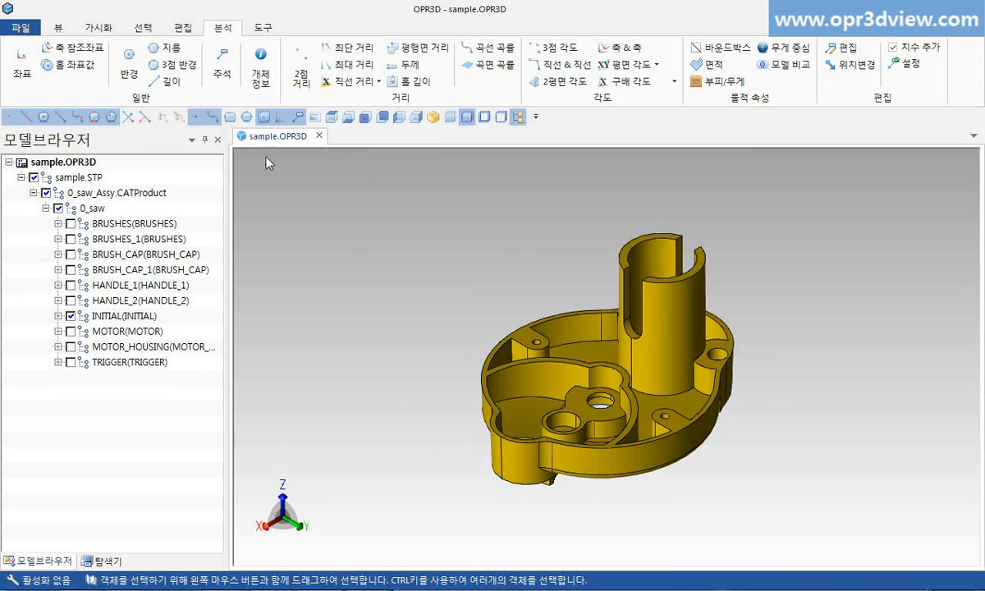
Step: Measure the radius of the housing's outer rim arc and the diameter of the lug hole beside the tube
{"action": "left_click", "coordinate": [136, 73]}
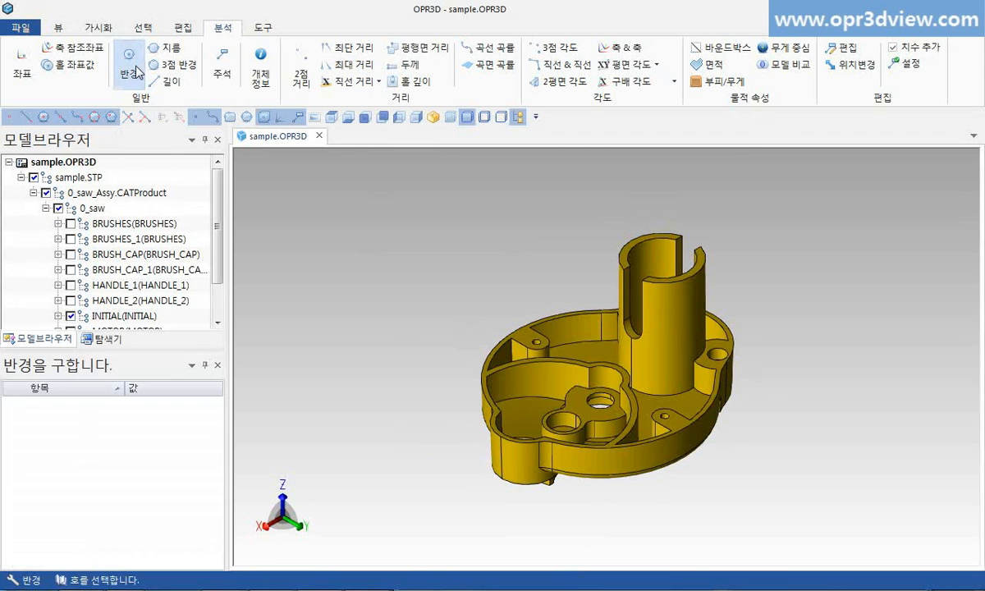
{"action": "left_click", "coordinate": [639, 460]}
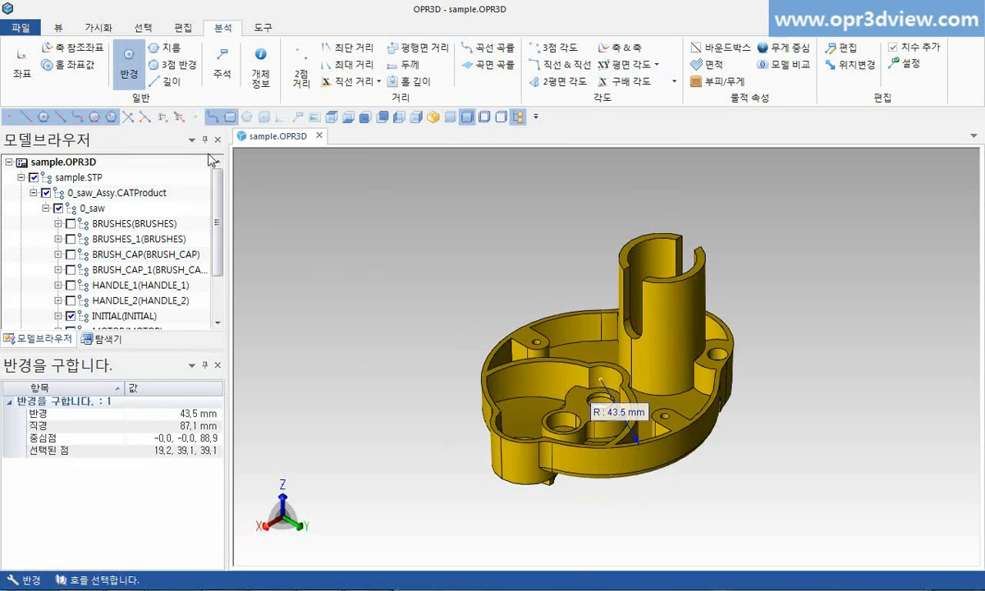
{"action": "left_click", "coordinate": [170, 51]}
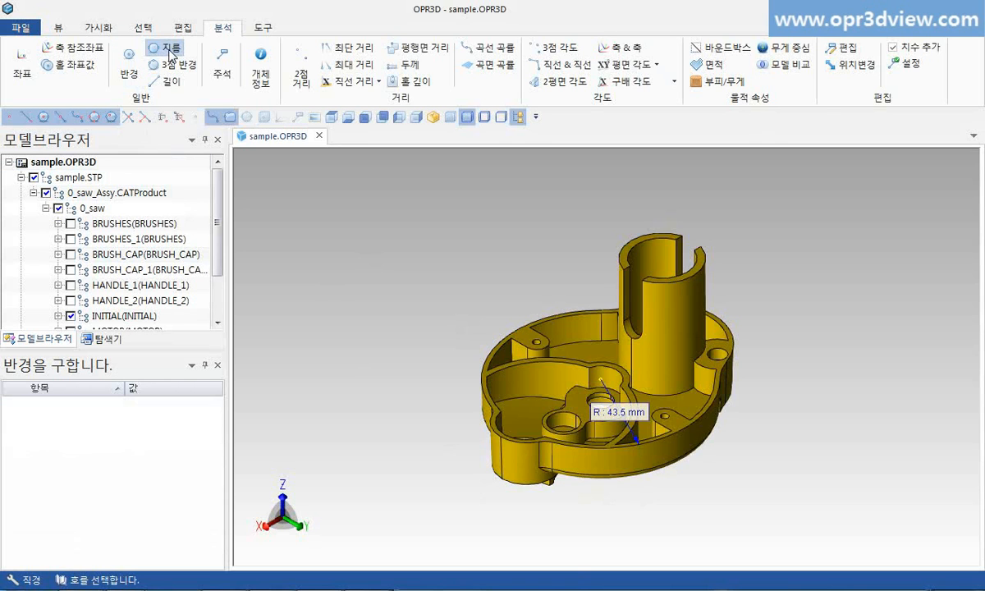
{"action": "left_click", "coordinate": [716, 351]}
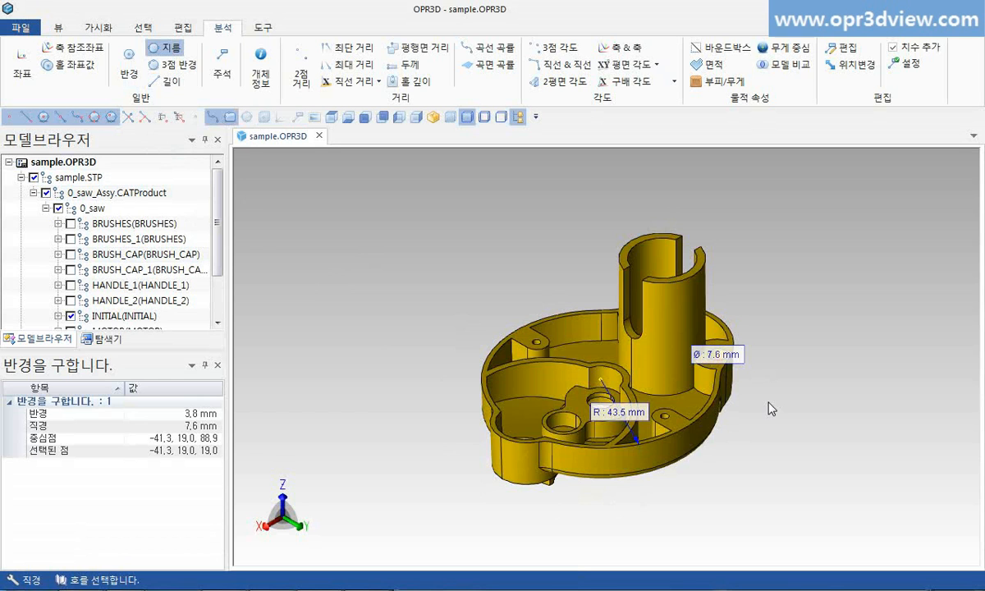
{"action": "key", "text": "Escape"}
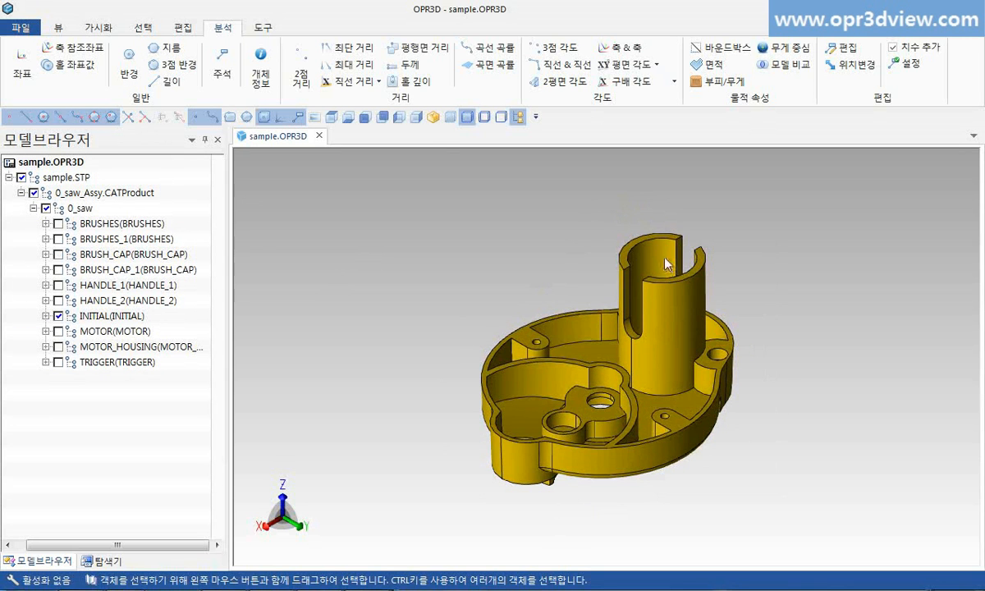
Step: Measure the depths of the lug hole beside the tube and the small front tab hole, placing both labels outside the housing
{"action": "left_click", "coordinate": [407, 82]}
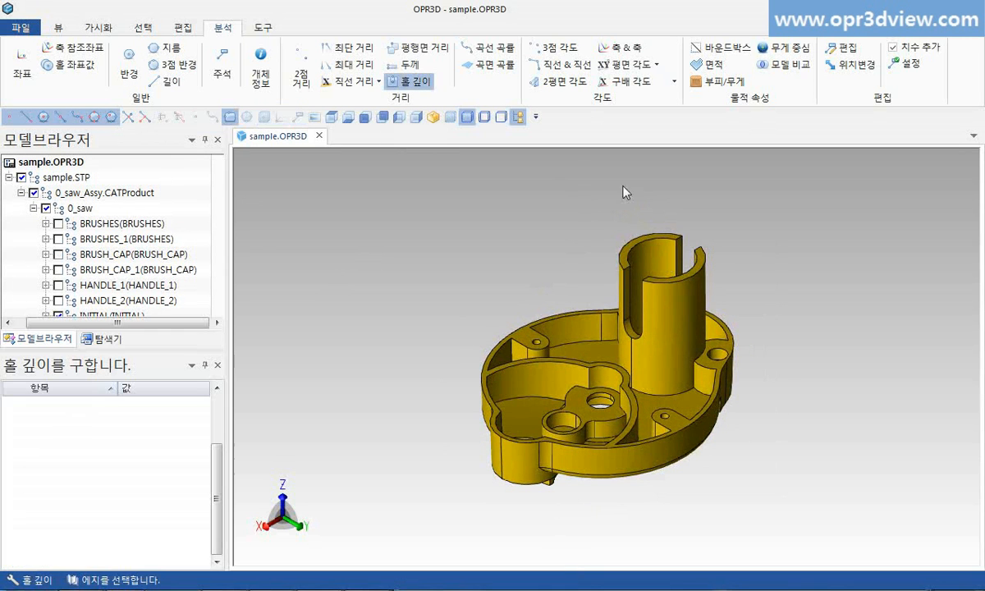
{"action": "left_click", "coordinate": [724, 354]}
{"action": "left_click", "coordinate": [817, 387]}
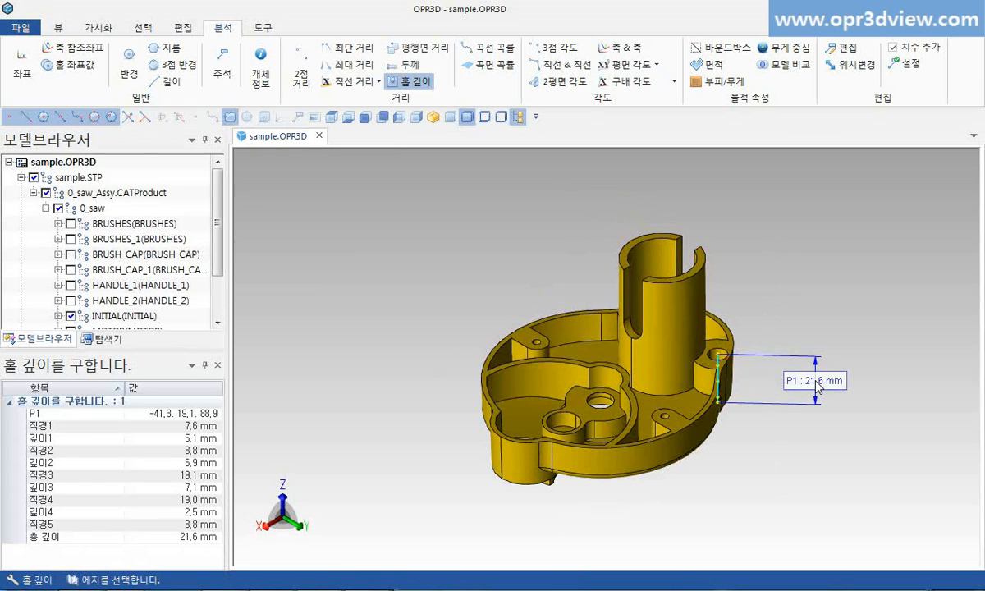
{"action": "left_click", "coordinate": [667, 417]}
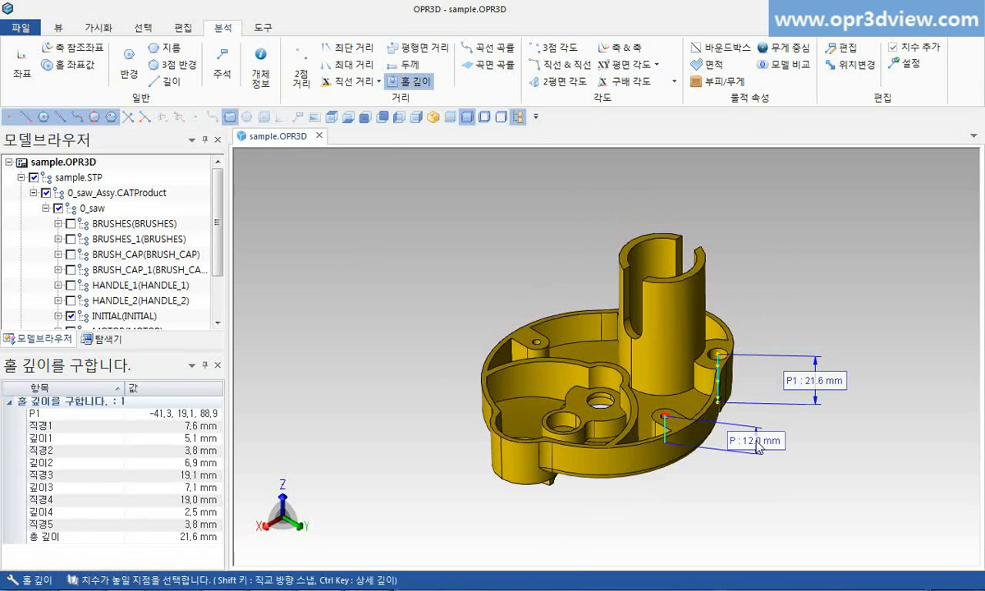
{"action": "left_click", "coordinate": [817, 443]}
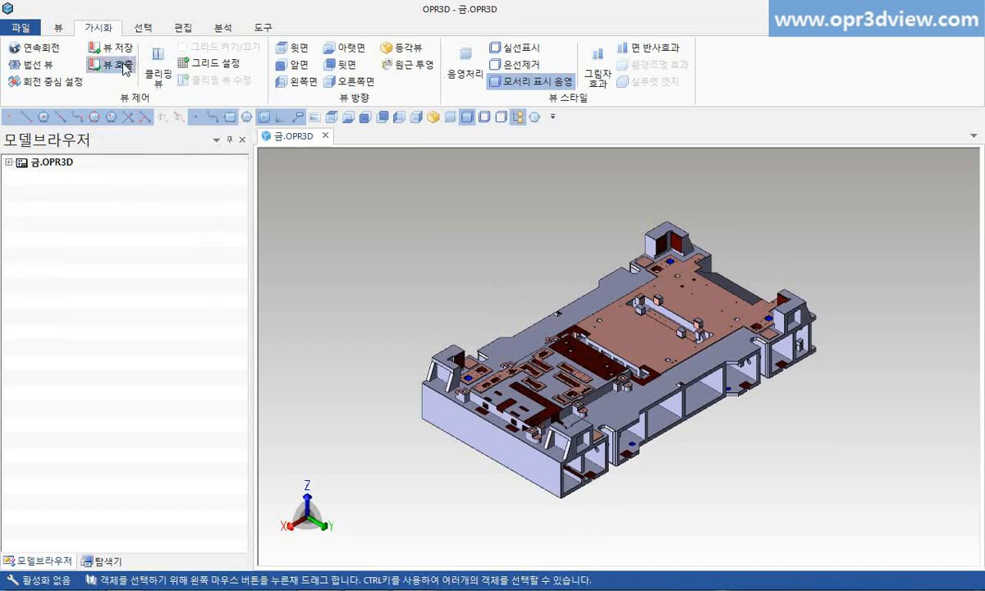
Step: Restore the saved view named view2 in 금.OPR3D
{"action": "left_click", "coordinate": [109, 64]}
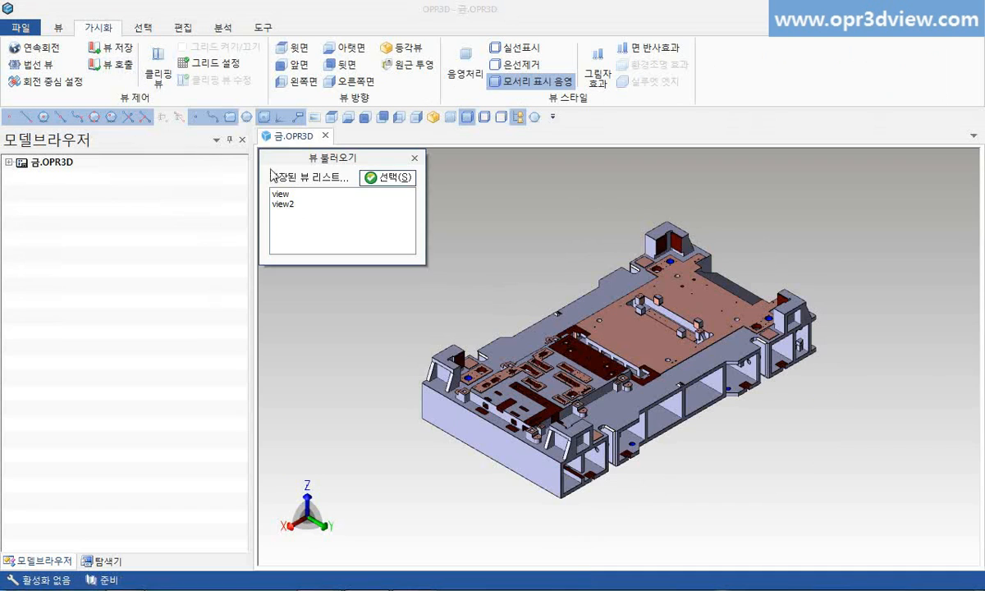
{"action": "left_click", "coordinate": [284, 203]}
{"action": "left_click", "coordinate": [377, 178]}
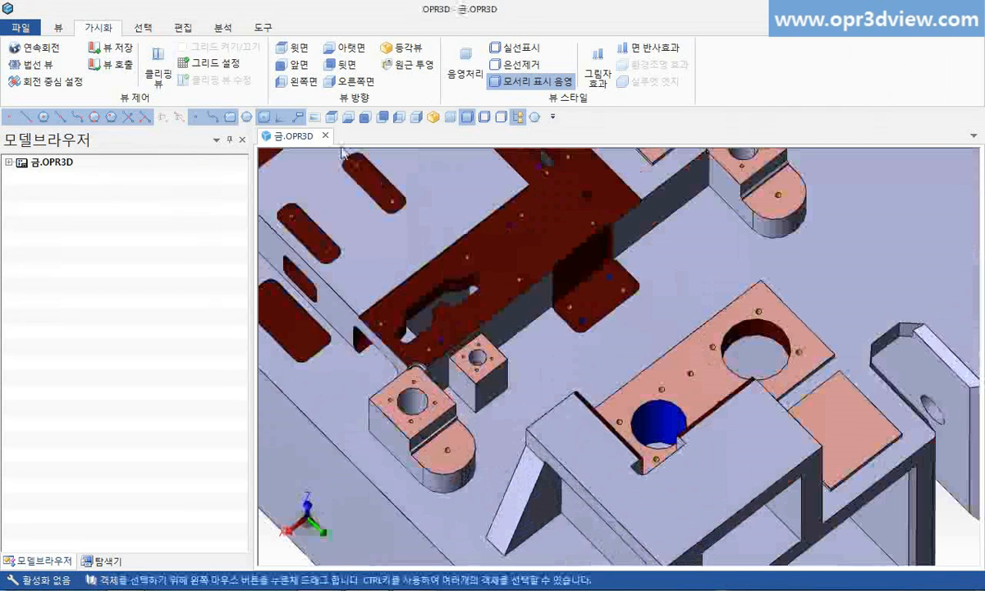
Step: Measure the vertical shortest distance from the lower stepped block's bore to the large round hole in the pink plate
{"action": "left_click", "coordinate": [225, 30]}
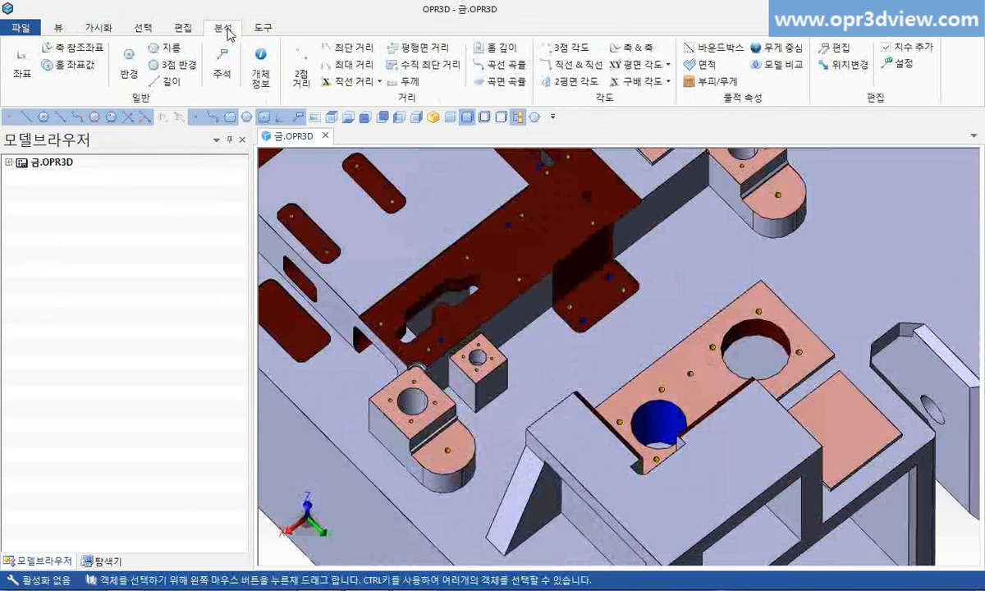
{"action": "left_click", "coordinate": [407, 71]}
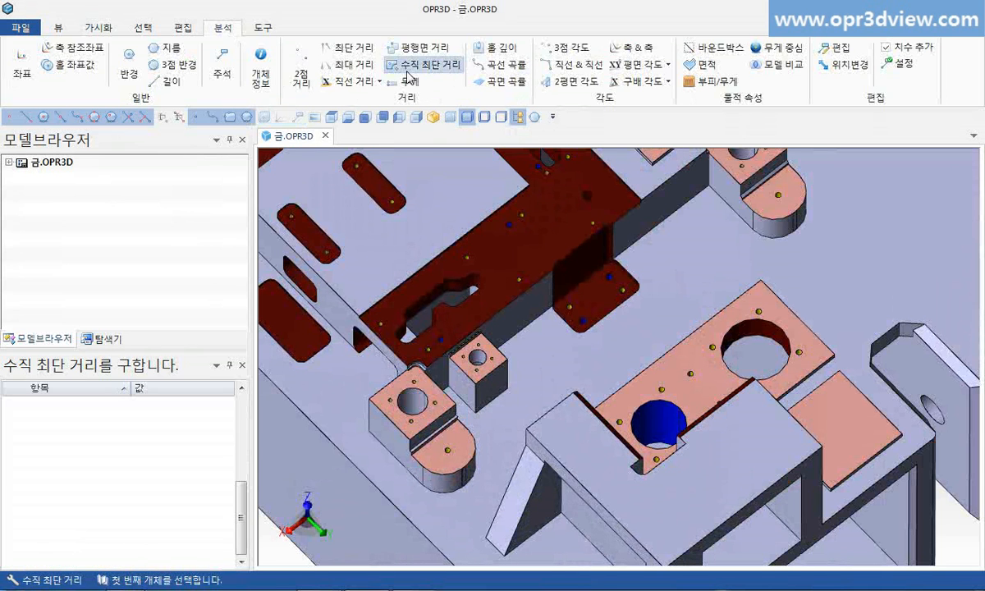
{"action": "left_click", "coordinate": [413, 403]}
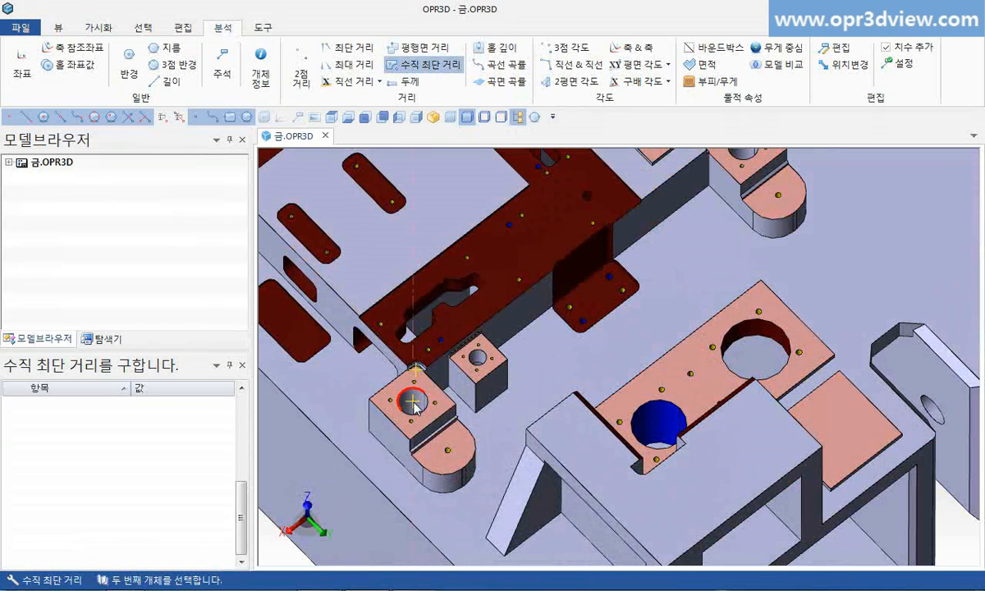
{"action": "left_click", "coordinate": [756, 352]}
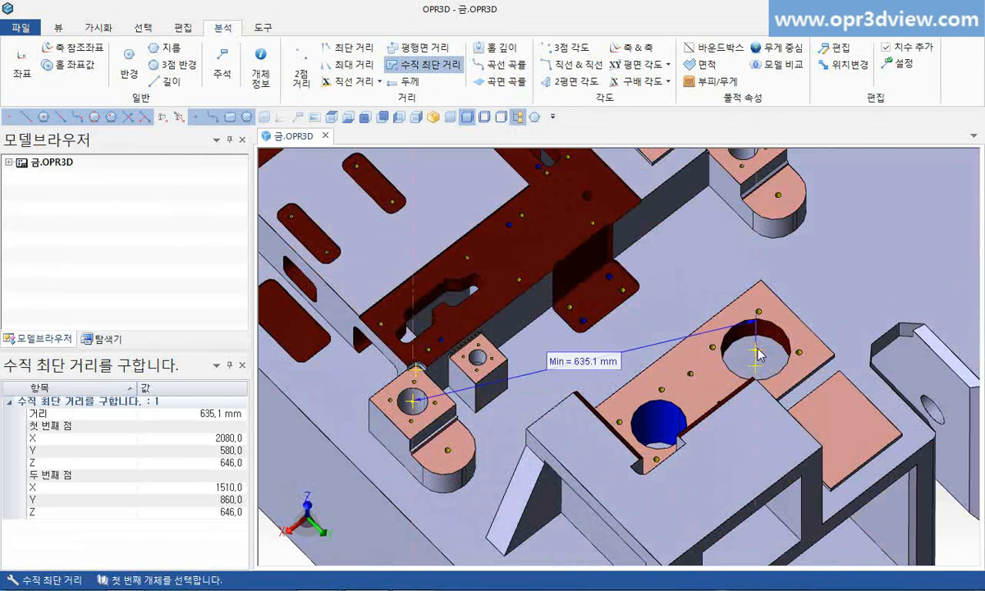
Step: Measure further vertical shortest distances from the same bore to the upper stepped block's near edge and the pink plate's outer edge
{"action": "left_click", "coordinate": [414, 402]}
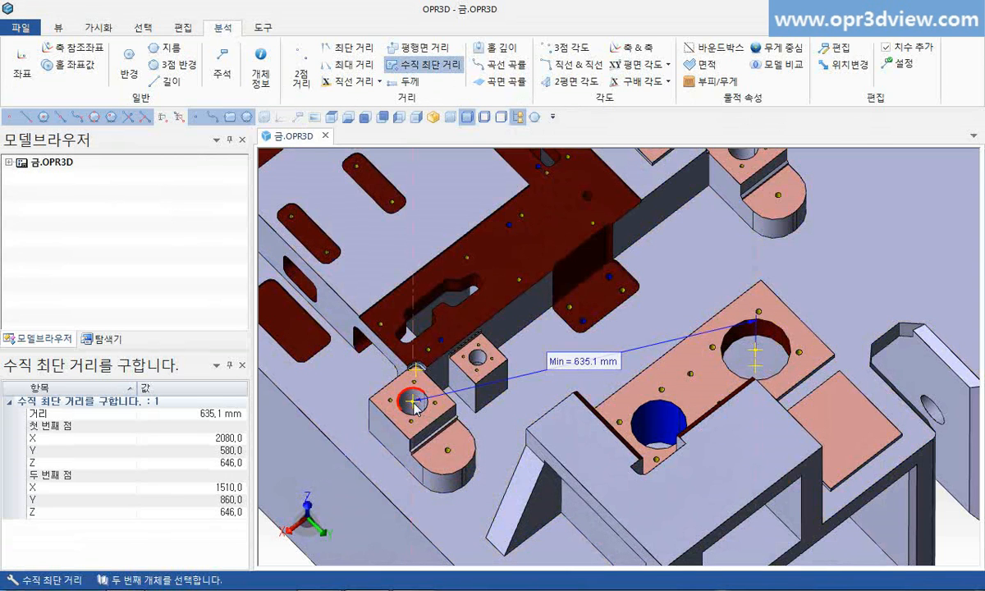
{"action": "left_click", "coordinate": [720, 186]}
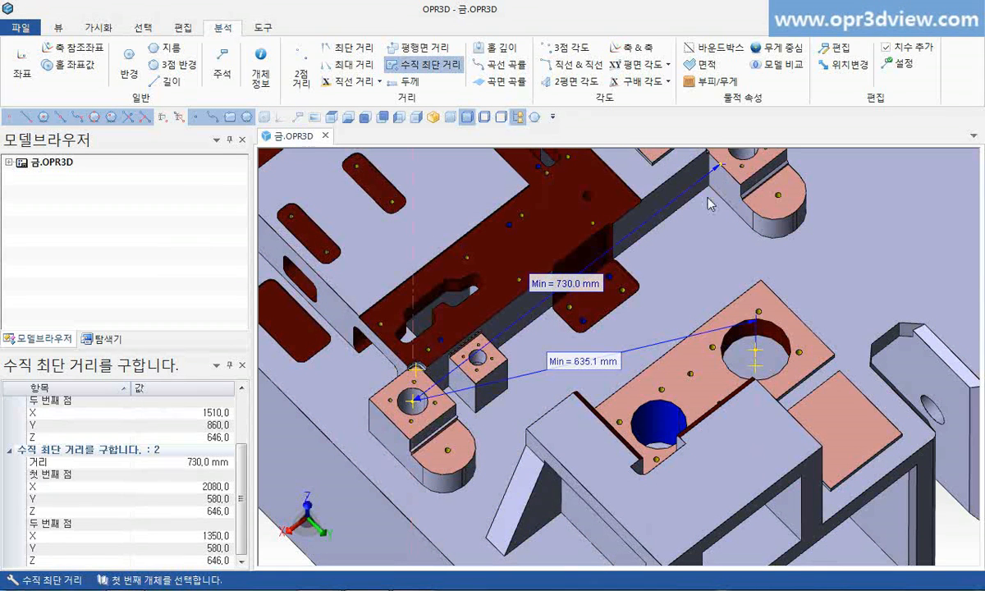
{"action": "left_click", "coordinate": [417, 404]}
{"action": "left_click", "coordinate": [771, 294]}
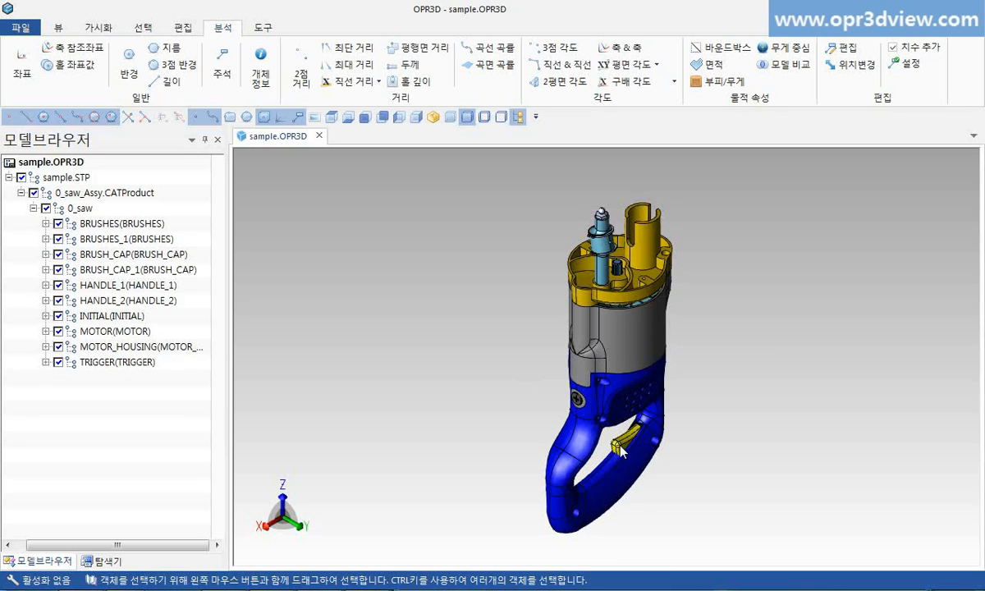
Step: In sample.OPR3D, isolate the trigger and measure the Z-axis draft angles of its bracket's side faces
{"action": "right_click", "coordinate": [620, 447]}
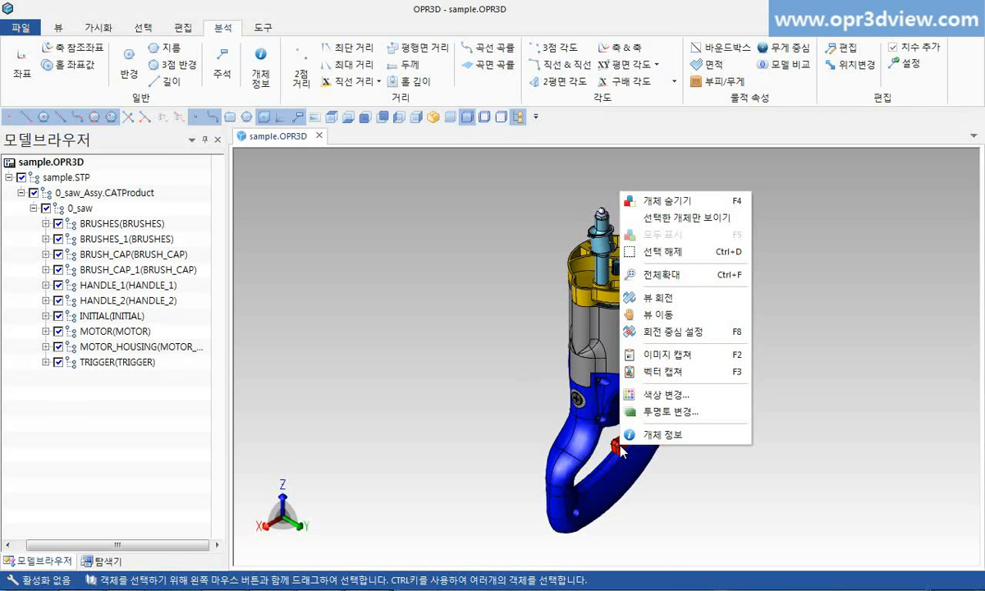
{"action": "left_click", "coordinate": [660, 218]}
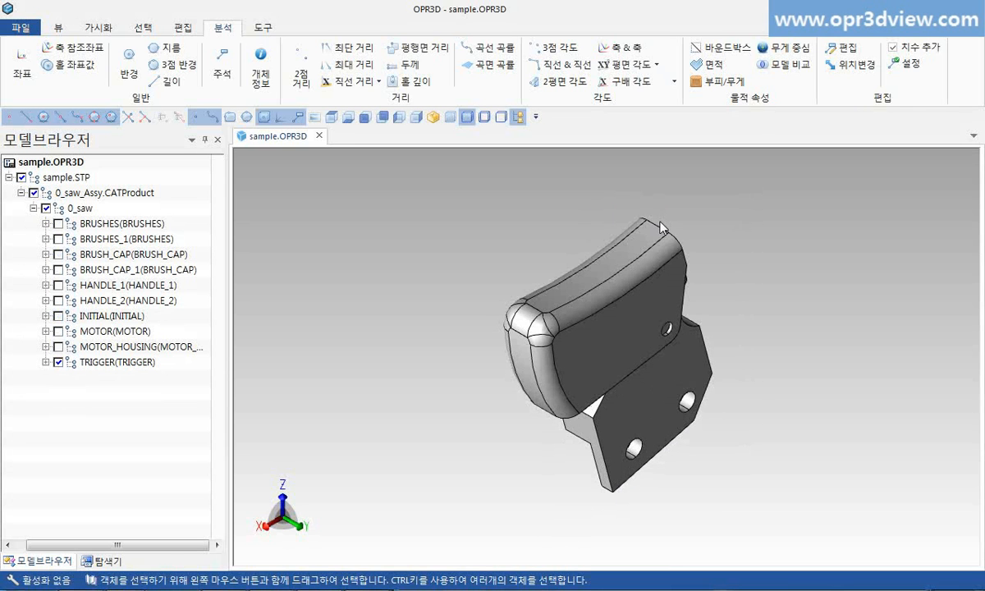
{"action": "left_click", "coordinate": [632, 81]}
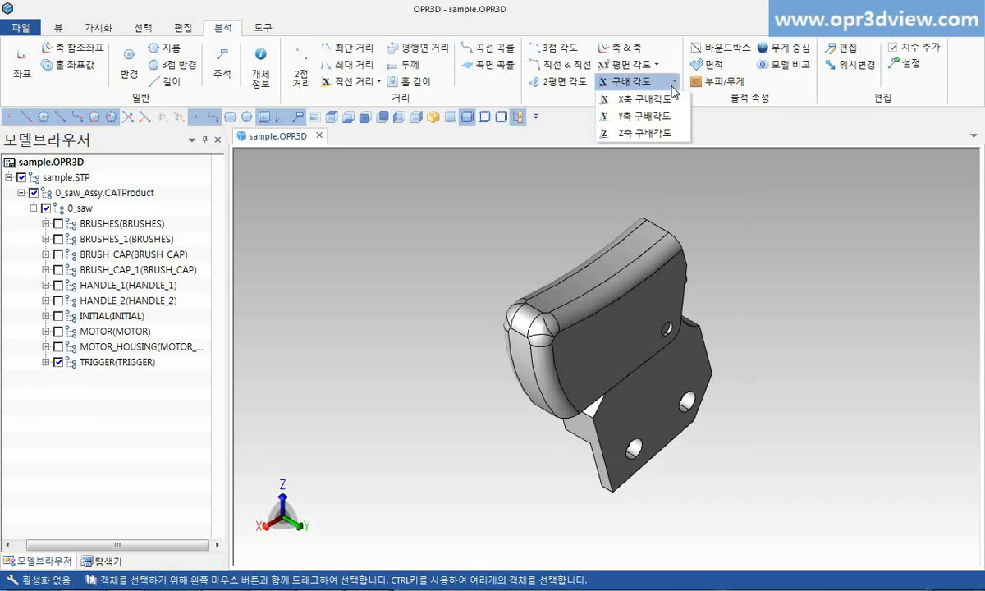
{"action": "left_click", "coordinate": [663, 133]}
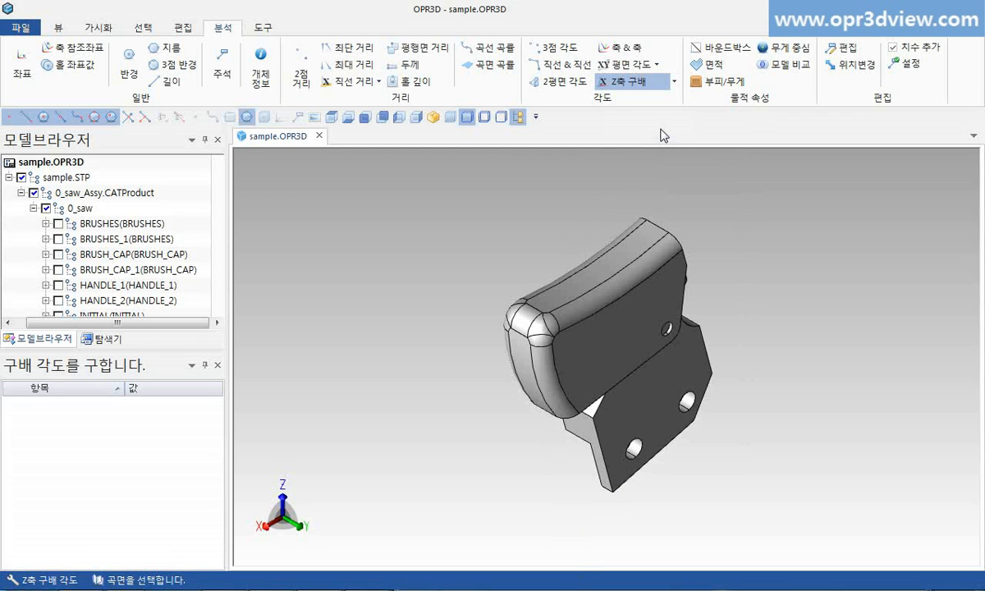
{"action": "left_click", "coordinate": [592, 430]}
{"action": "middle_click_drag", "start_coordinate": [551, 485], "coordinate": [300, 452]}
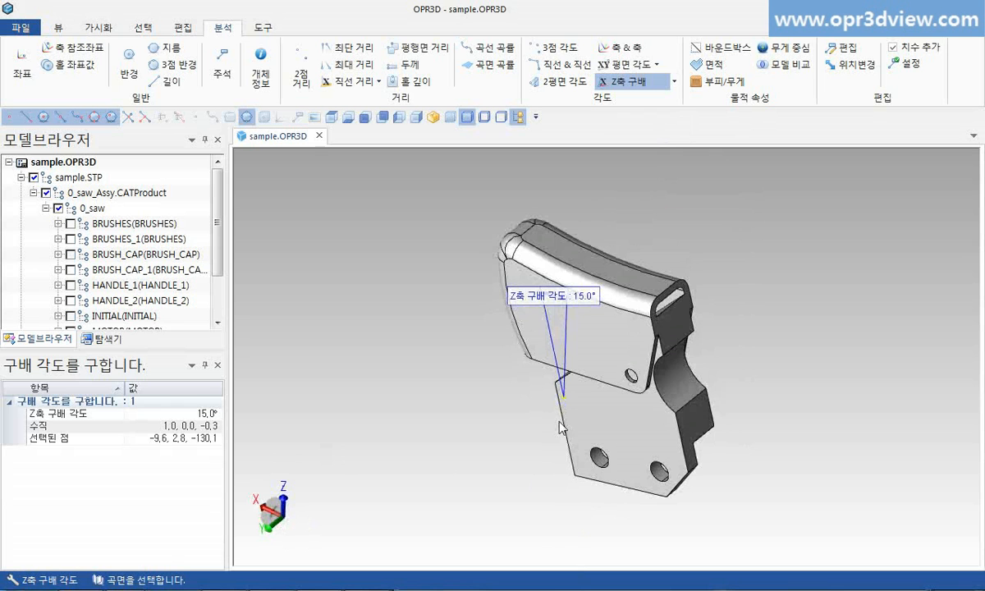
{"action": "left_click", "coordinate": [700, 417]}
{"action": "left_click", "coordinate": [383, 118]}
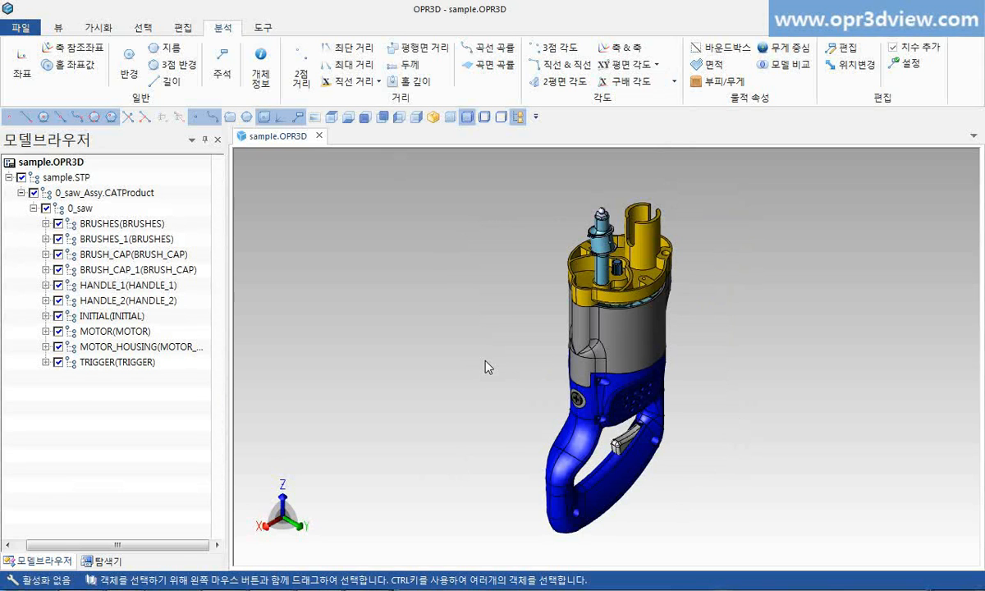
Step: Measure the wall thickness of the blue handle and the yellow housing's tube, placing each label beside the assembly
{"action": "left_click", "coordinate": [404, 64]}
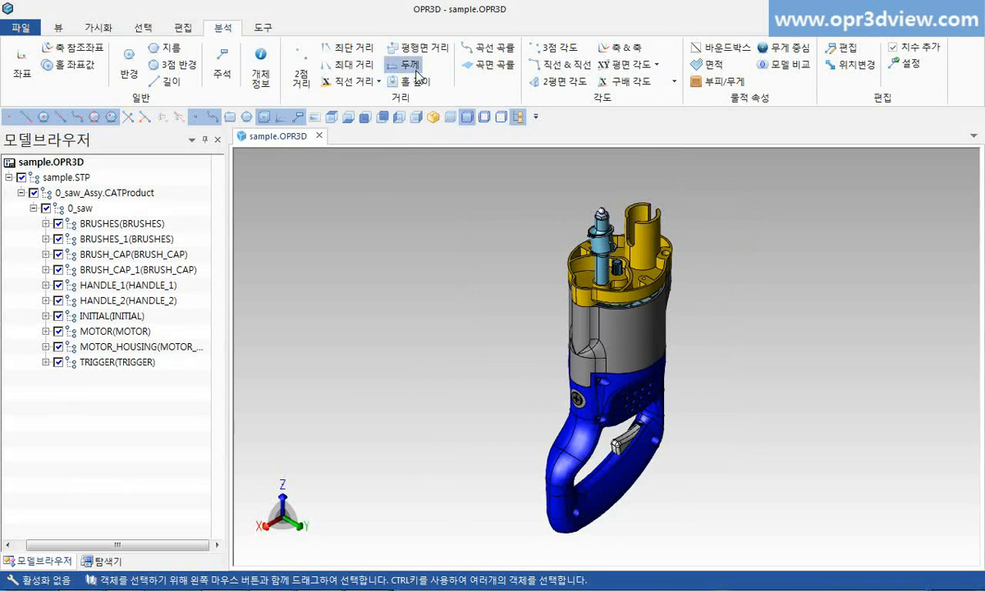
{"action": "left_click", "coordinate": [662, 379]}
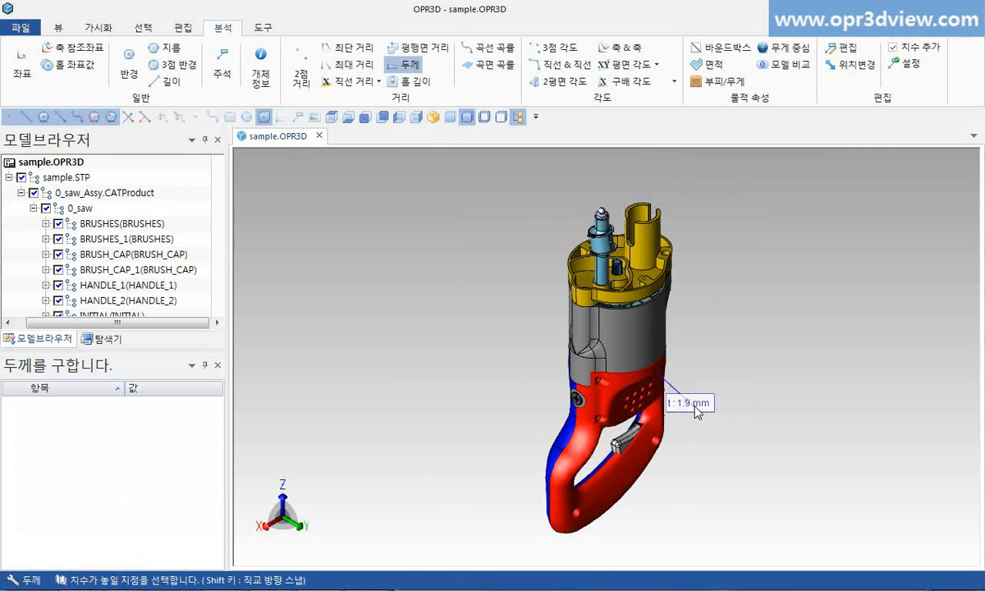
{"action": "left_click", "coordinate": [724, 437]}
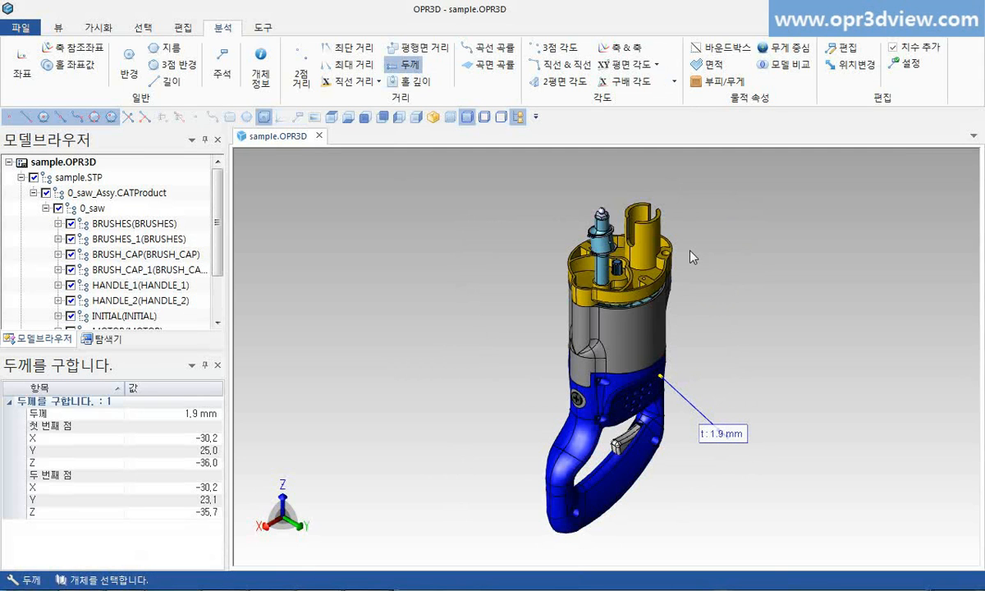
{"action": "left_click", "coordinate": [660, 228]}
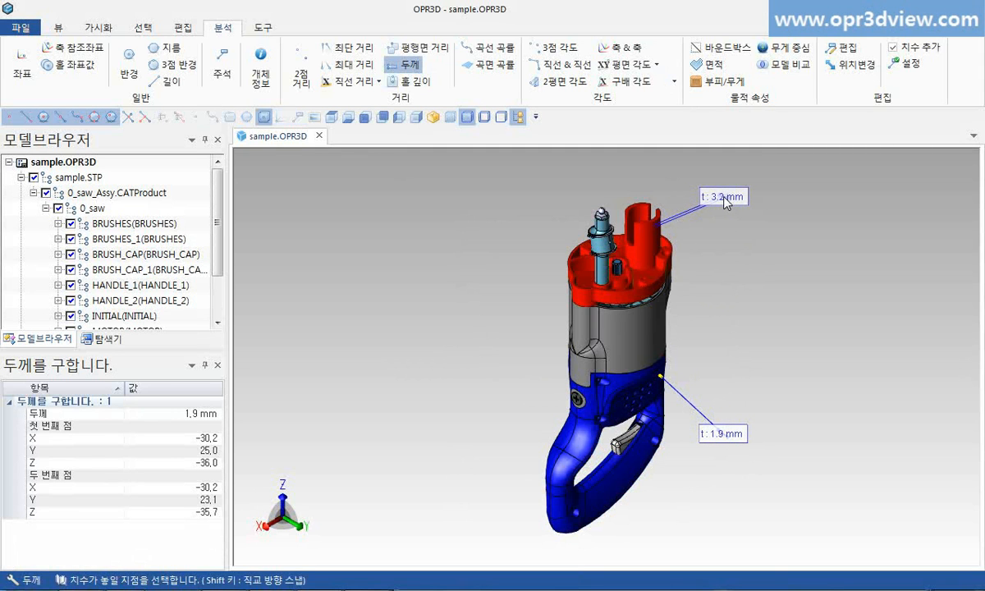
{"action": "left_click", "coordinate": [725, 198]}
{"action": "key", "text": "Escape"}
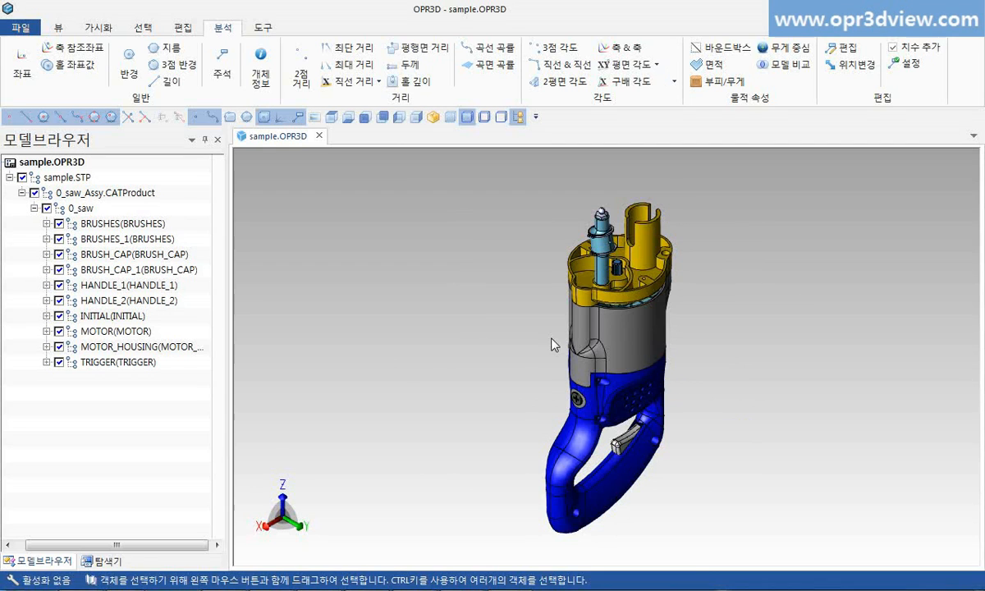
Step: Show only the blue handle half HANDLE_1, hiding all other parts
{"action": "left_click", "coordinate": [616, 408]}
{"action": "right_click", "coordinate": [575, 140]}
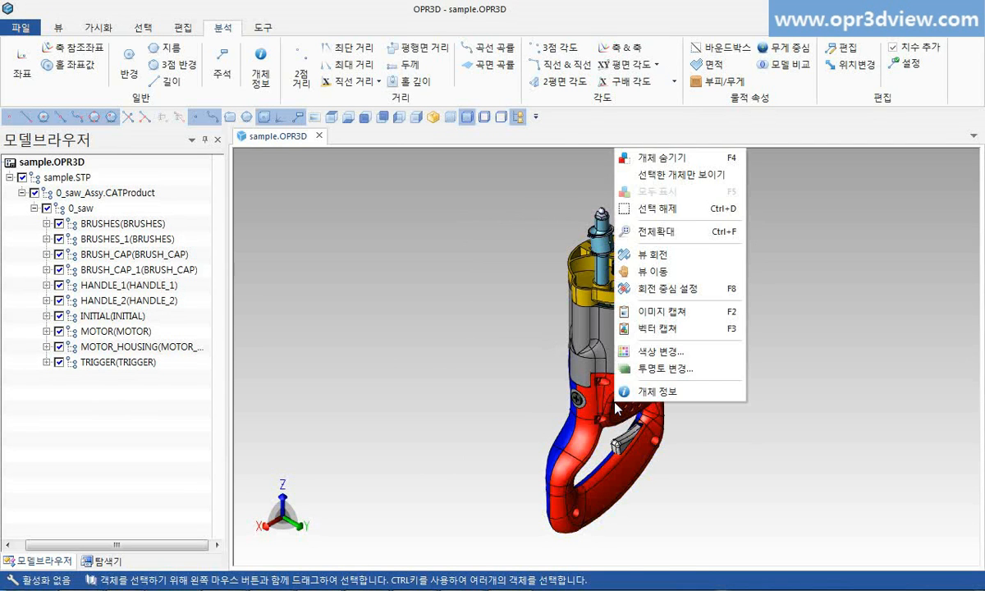
{"action": "left_click", "coordinate": [665, 174]}
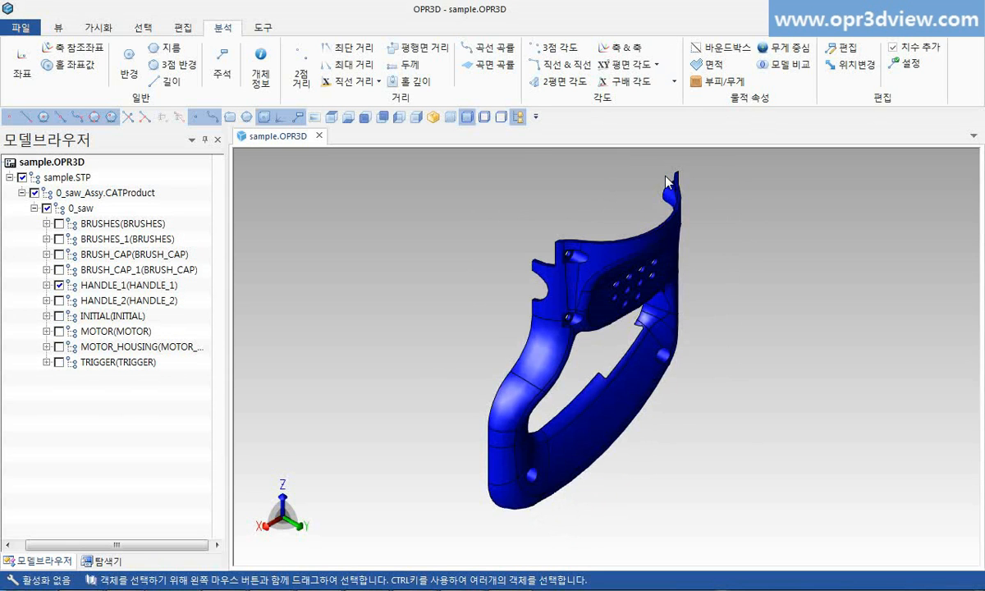
Step: Start the hole coordinate tool and select the four screw-hole faces around the upper part of the blue handle
{"action": "middle_click_drag", "start_coordinate": [600, 279], "coordinate": [555, 332]}
{"action": "scroll", "coordinate": [640, 317], "scroll_direction": "up", "scroll_amount": 3}
{"action": "middle_click_drag", "start_coordinate": [645, 348], "coordinate": [618, 392]}
{"action": "left_click", "coordinate": [72, 64]}
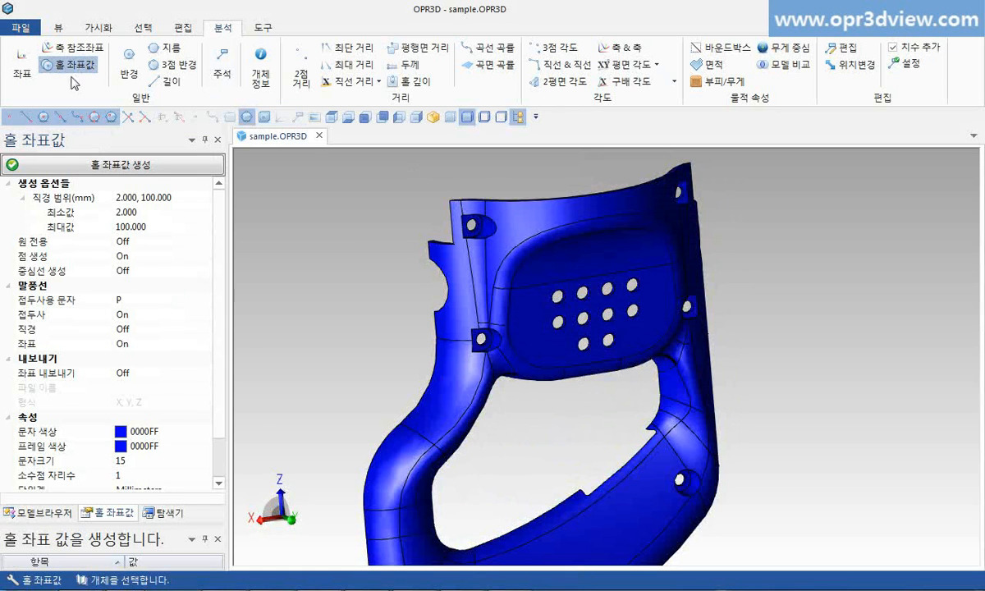
{"action": "left_click", "coordinate": [467, 238]}
{"action": "left_click", "coordinate": [481, 337]}
{"action": "left_click", "coordinate": [682, 197]}
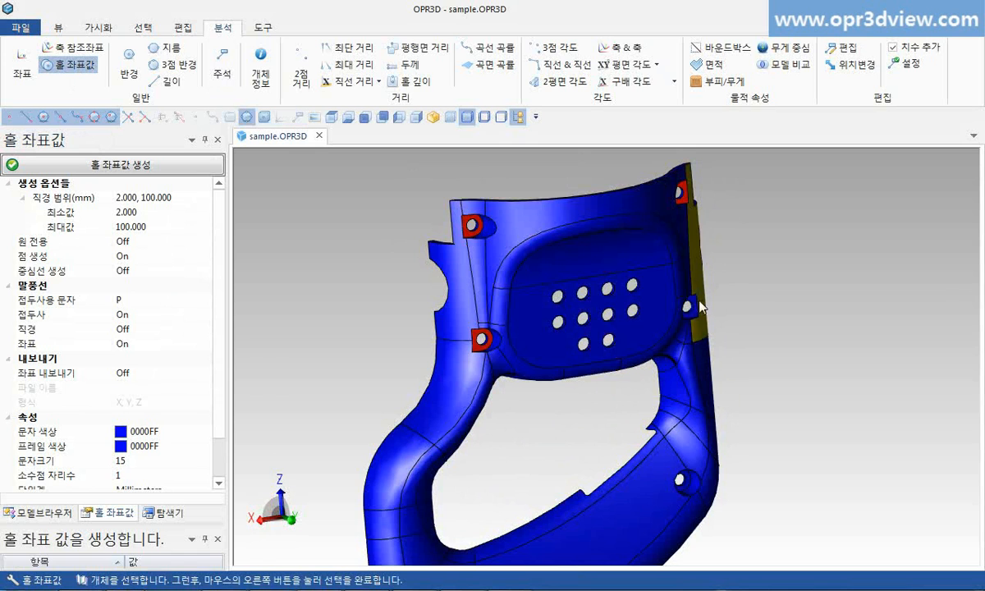
{"action": "left_click", "coordinate": [688, 307]}
Step: Review the hole coordinate options, enable coordinate export and set the export format to NC Data Type X,Y,Z
{"action": "left_click", "coordinate": [87, 213]}
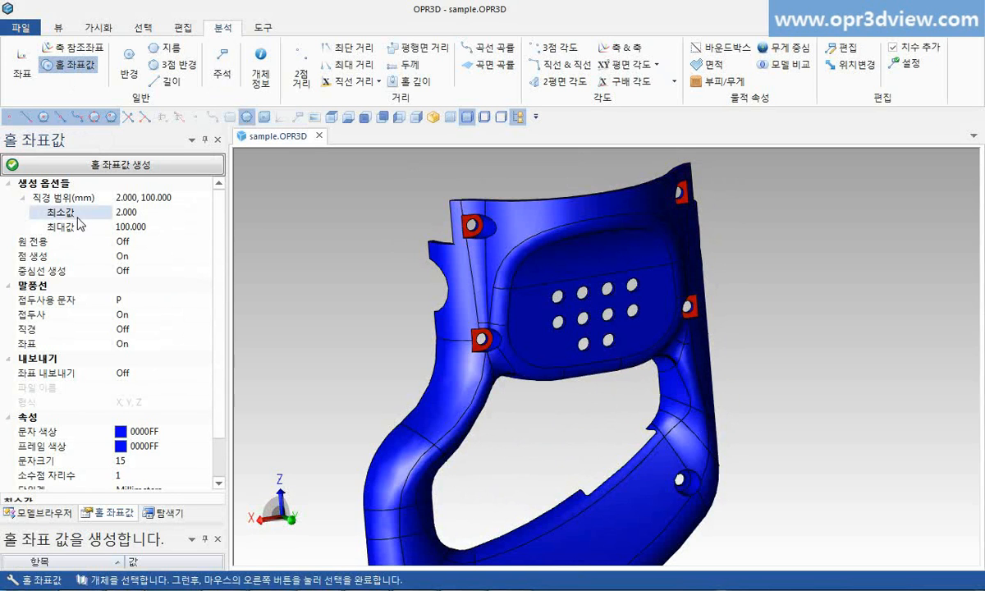
{"action": "left_click", "coordinate": [82, 228]}
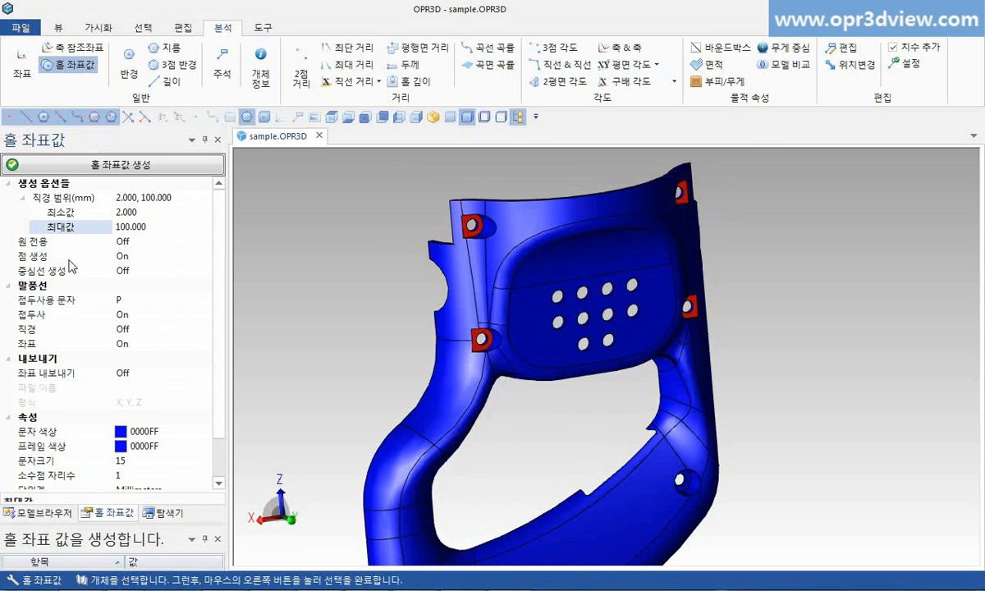
{"action": "left_click", "coordinate": [50, 302]}
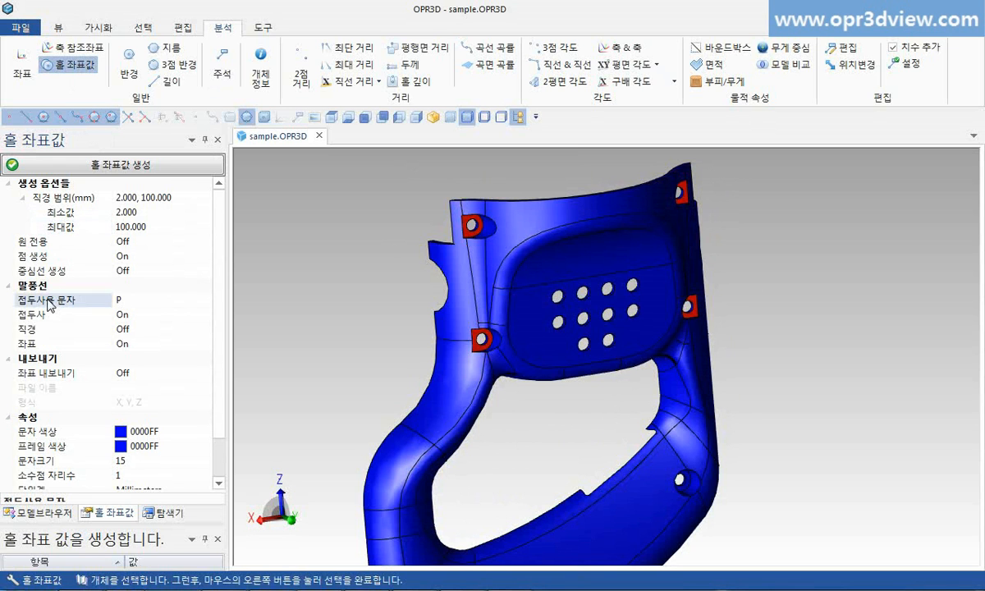
{"action": "left_click", "coordinate": [41, 330]}
{"action": "left_click", "coordinate": [41, 344]}
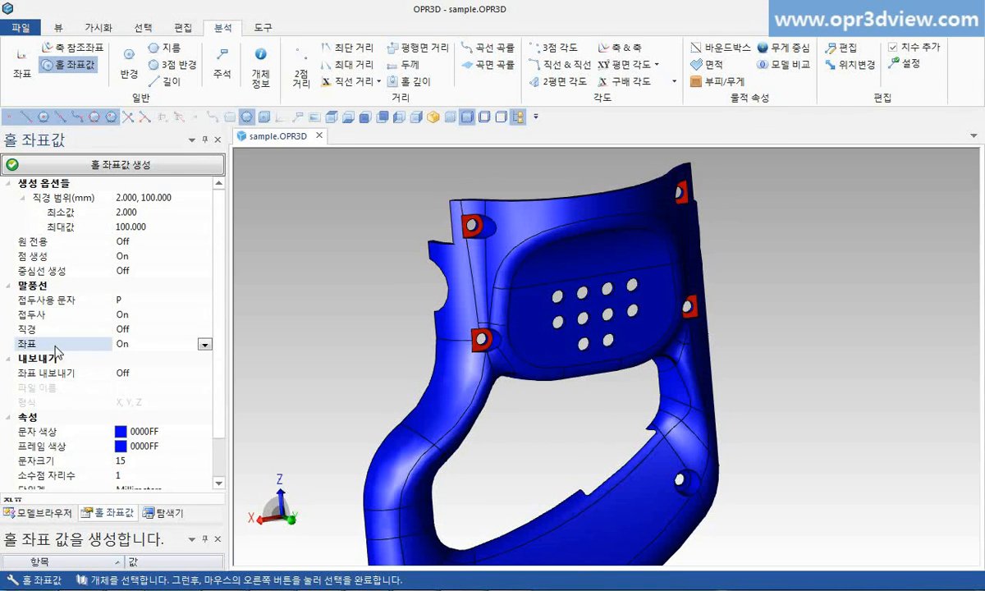
{"action": "left_click", "coordinate": [201, 373]}
{"action": "left_click", "coordinate": [204, 374]}
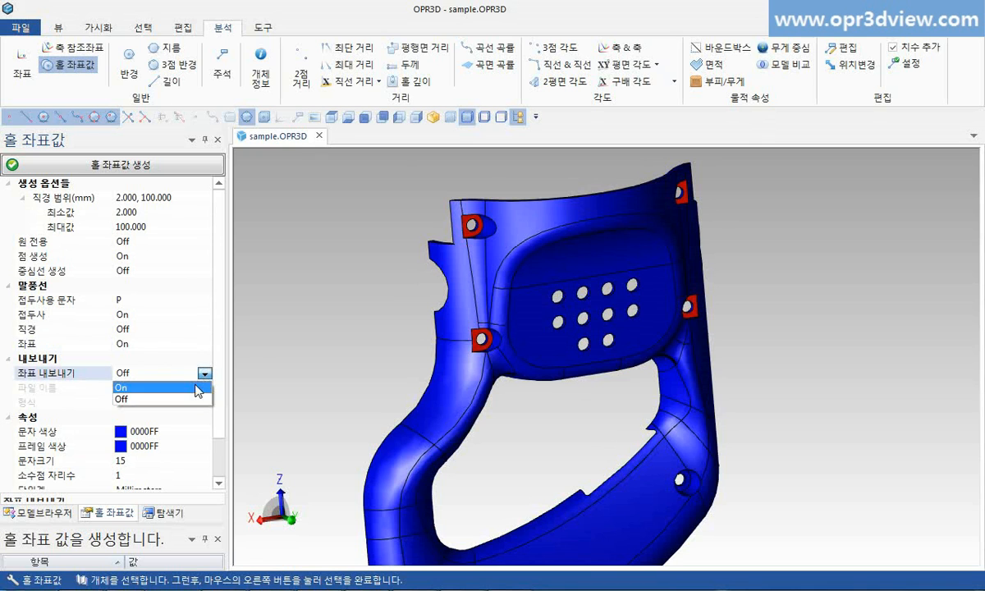
{"action": "left_click", "coordinate": [195, 386]}
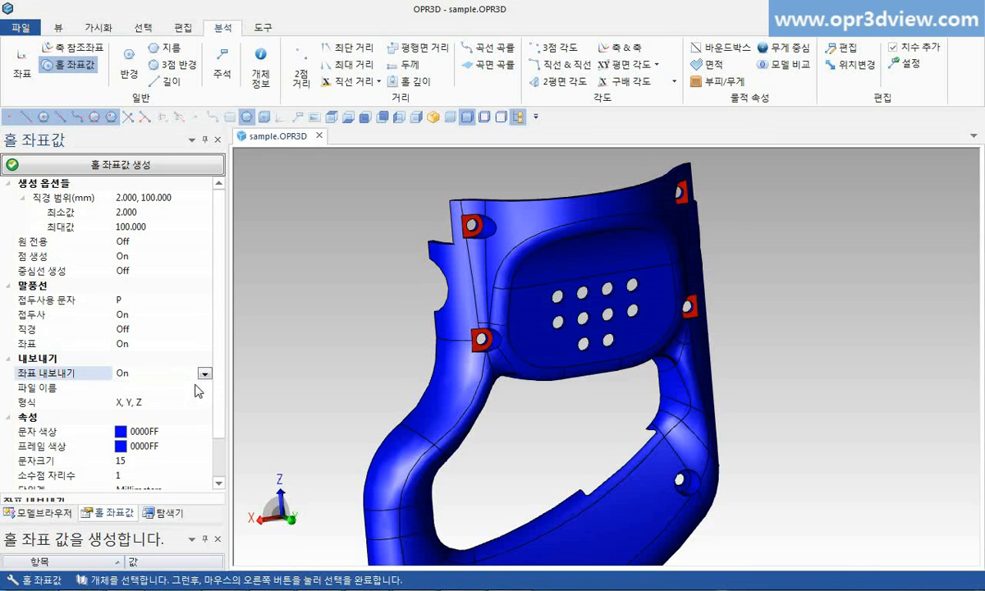
{"action": "left_click", "coordinate": [203, 403]}
{"action": "left_click", "coordinate": [204, 402]}
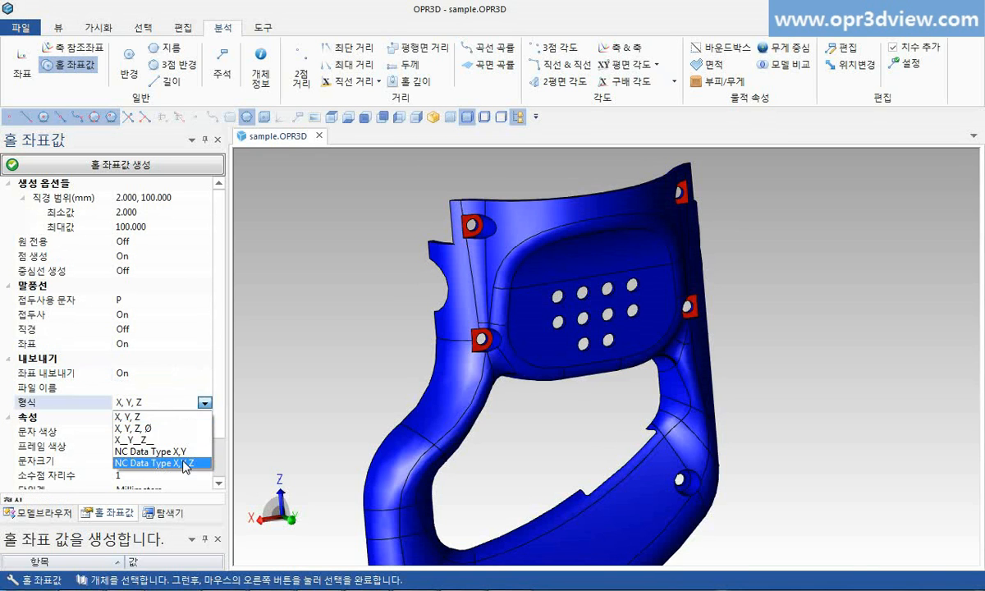
{"action": "left_click", "coordinate": [186, 464]}
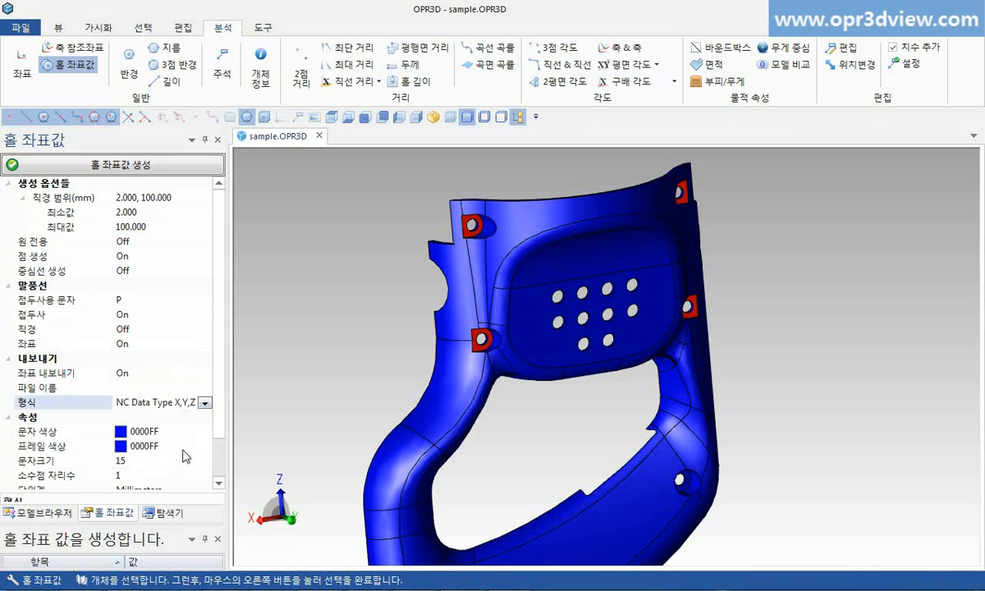
Step: Name the exported text file hole in the Project_1 folder and generate the hole coordinates
{"action": "left_click", "coordinate": [205, 388]}
{"action": "left_click", "coordinate": [205, 389]}
{"action": "type", "text": "hole"}
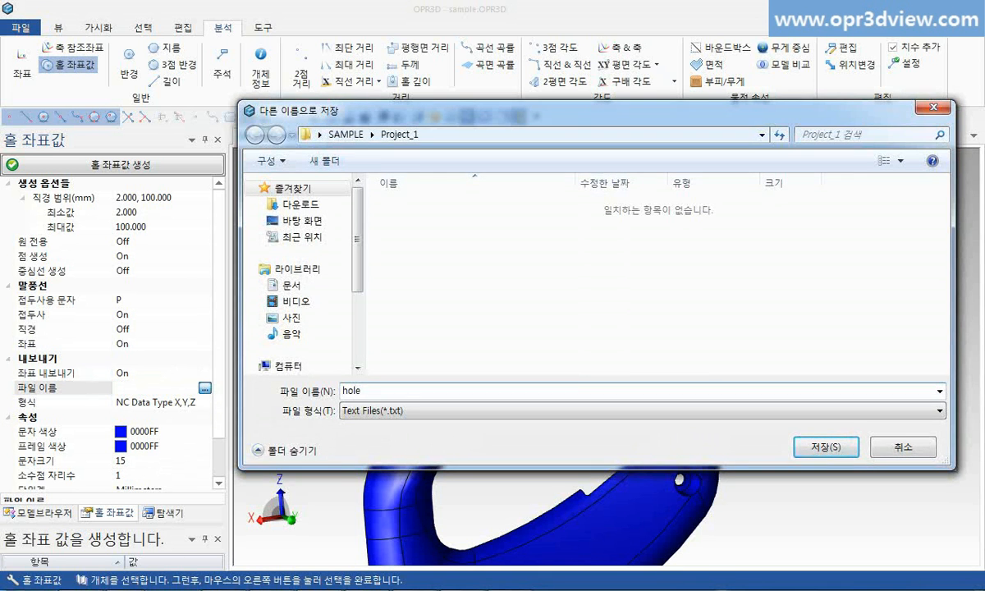
{"action": "key", "text": "Return"}
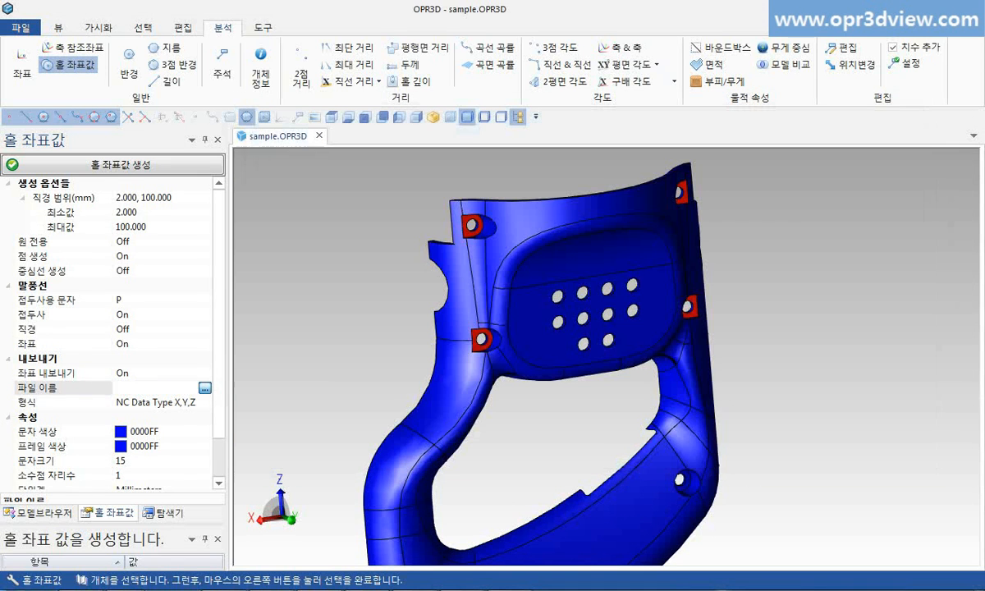
{"action": "left_click", "coordinate": [196, 164]}
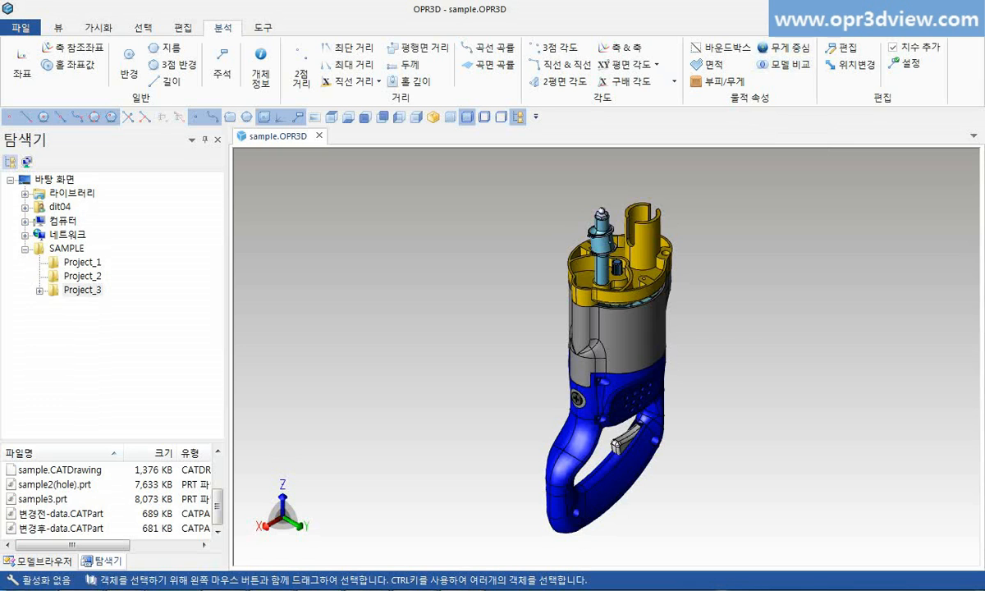
Step: Open 변경전-data.CATPart and 변경후-data.CATPart together from the Project_3 folder
{"action": "left_click", "coordinate": [61, 514]}
{"action": "left_click", "coordinate": [60, 529], "text": "ctrl"}
{"action": "right_click", "coordinate": [64, 523]}
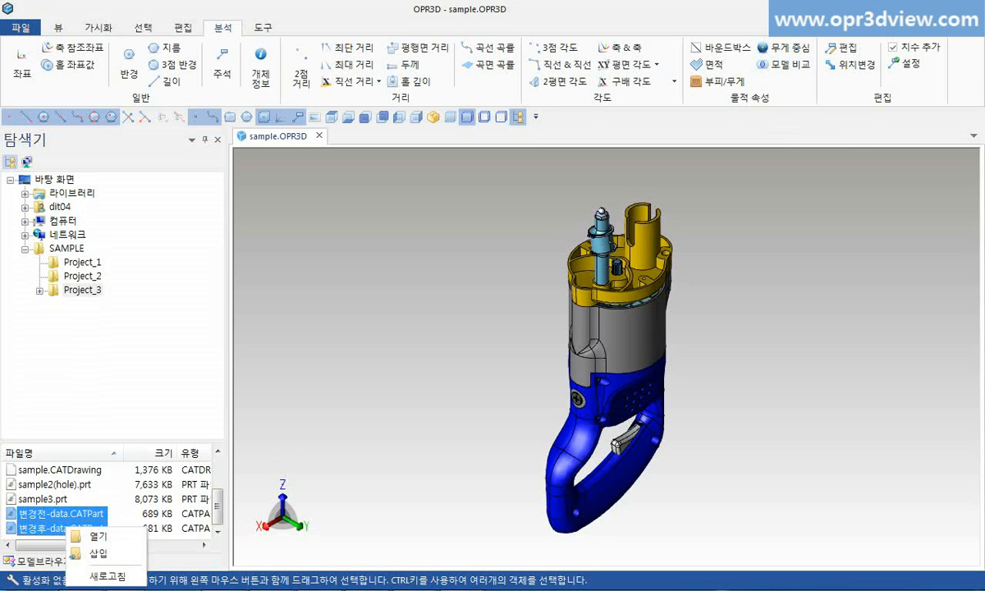
{"action": "left_click", "coordinate": [92, 534]}
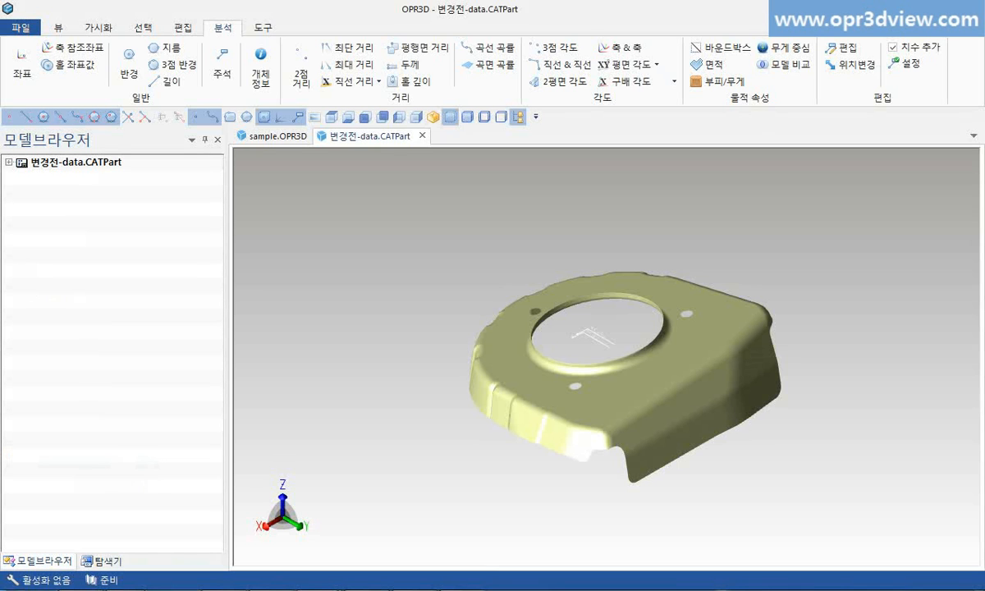
Step: Compare the shapes of 변경전-data.CATPart and 변경후-data.CATPart with the accuracy set to 1
{"action": "left_click", "coordinate": [8, 162]}
{"action": "left_click", "coordinate": [98, 178]}
{"action": "left_click", "coordinate": [98, 193]}
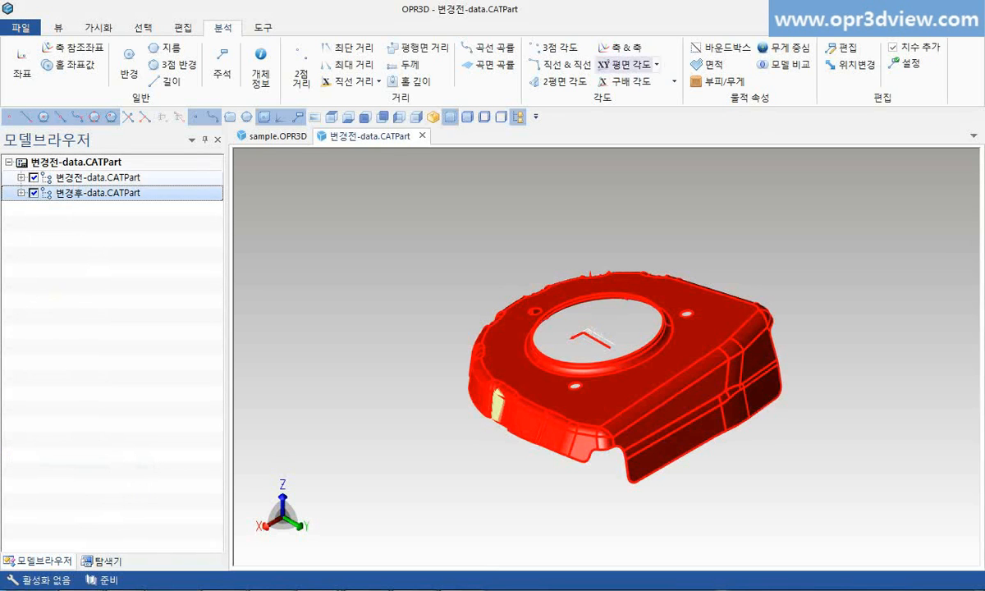
{"action": "left_click", "coordinate": [784, 64]}
{"action": "left_click", "coordinate": [61, 270]}
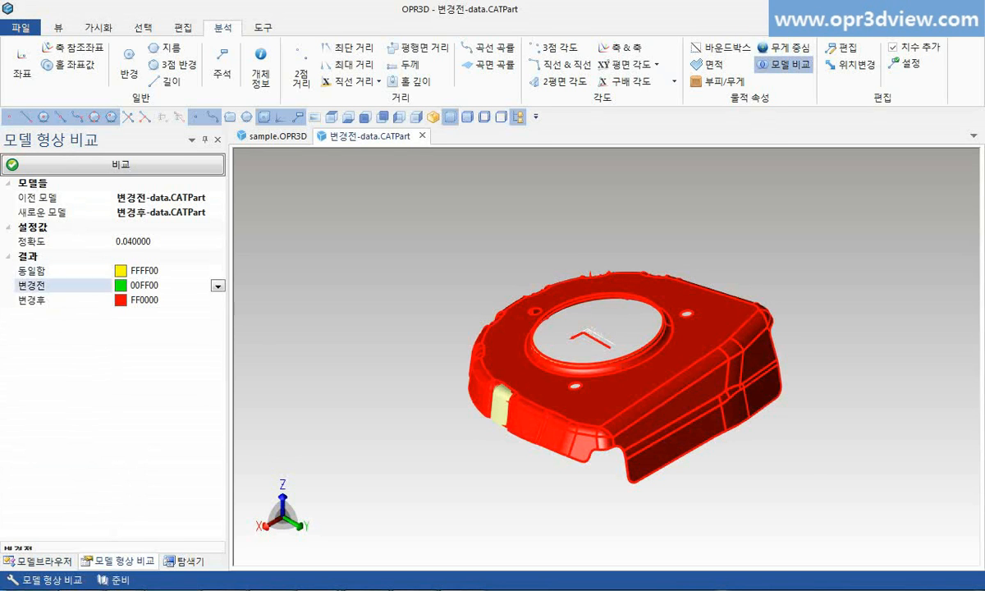
{"action": "left_click", "coordinate": [62, 285]}
{"action": "left_click", "coordinate": [61, 299]}
{"action": "left_click", "coordinate": [133, 241]}
{"action": "type", "text": "1"}
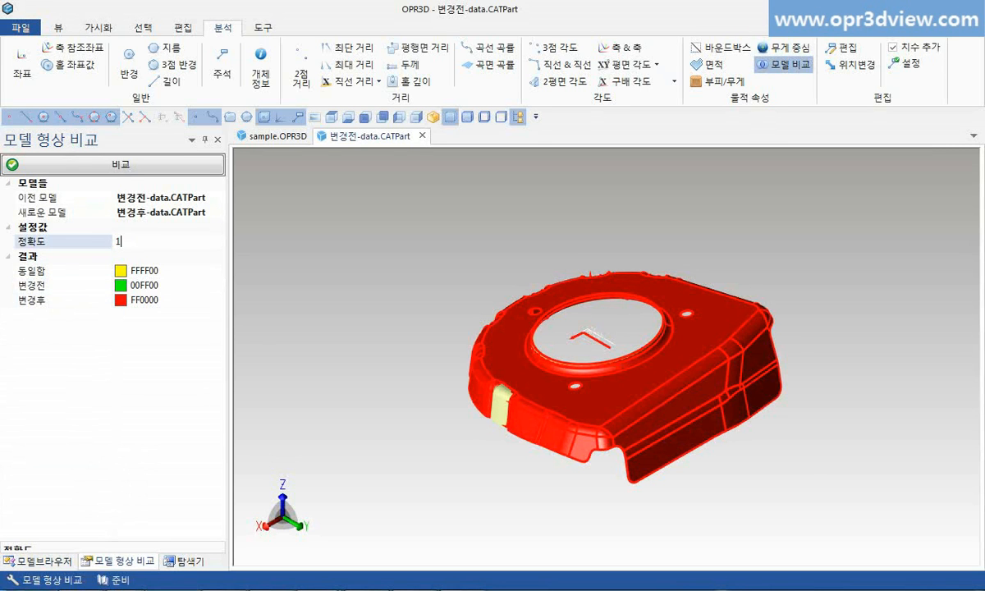
{"action": "left_click", "coordinate": [120, 164]}
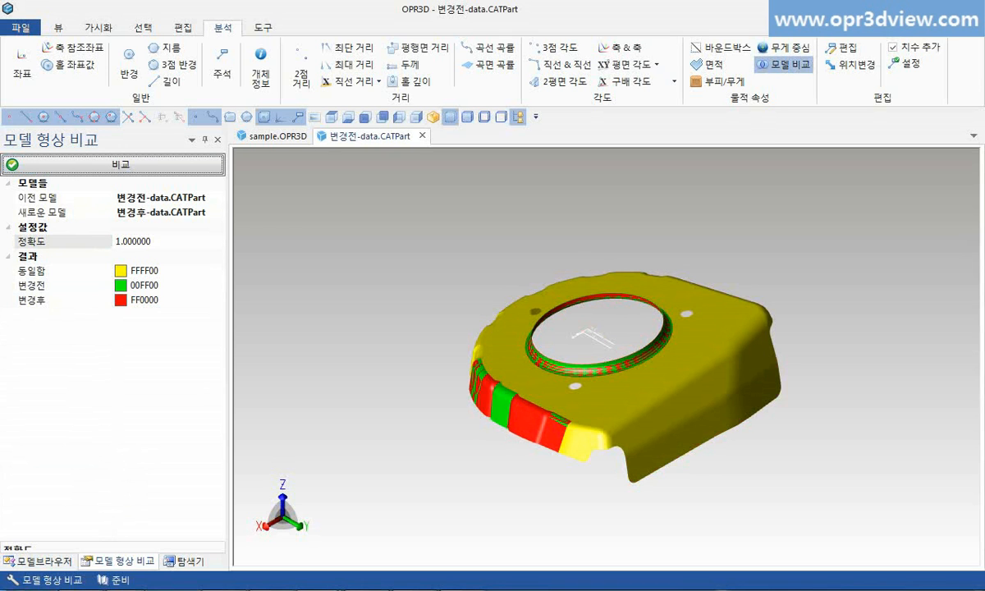
Step: Hide 변경전-data.CATPart and measure the diameter of the large opening in the remaining model
{"action": "left_click", "coordinate": [38, 560]}
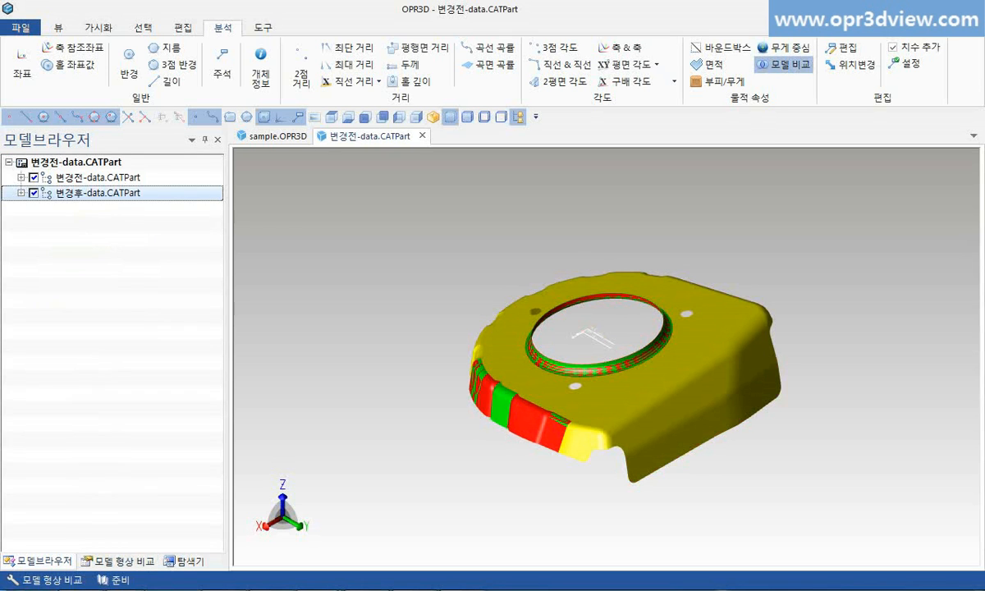
{"action": "left_click", "coordinate": [33, 178]}
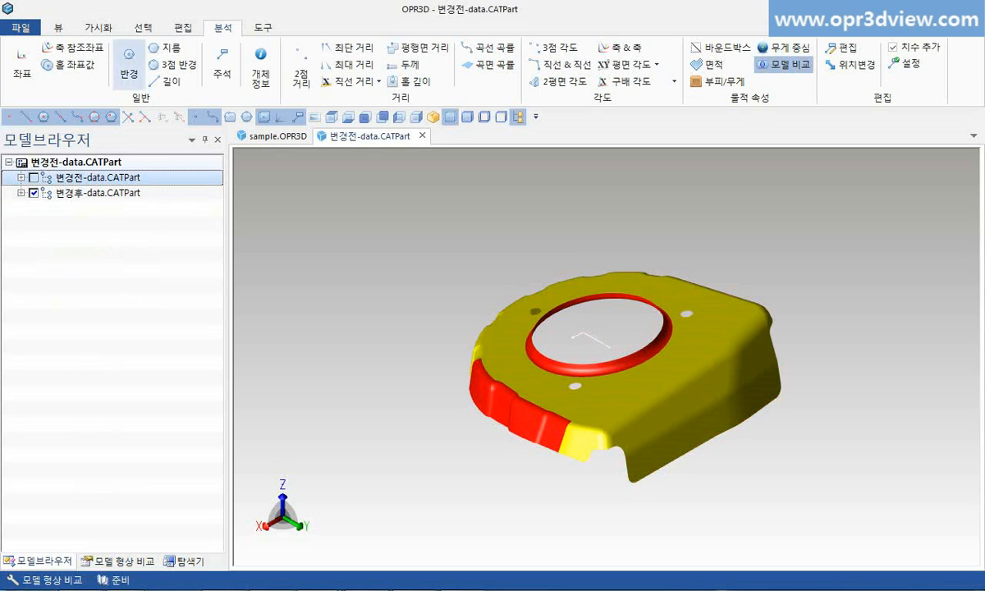
{"action": "left_click", "coordinate": [167, 48]}
{"action": "left_click", "coordinate": [535, 313]}
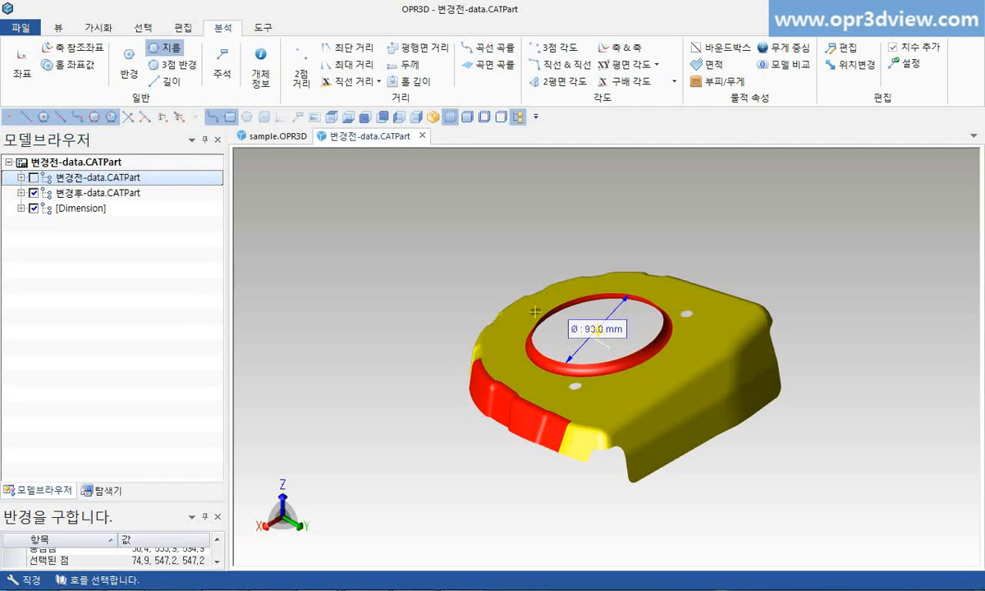
Step: Measure the two-point distance between the ends of the red rim section, place its label outside the part, and clear the dimensions
{"action": "left_click", "coordinate": [301, 70]}
{"action": "left_click", "coordinate": [483, 359]}
{"action": "left_click", "coordinate": [569, 422]}
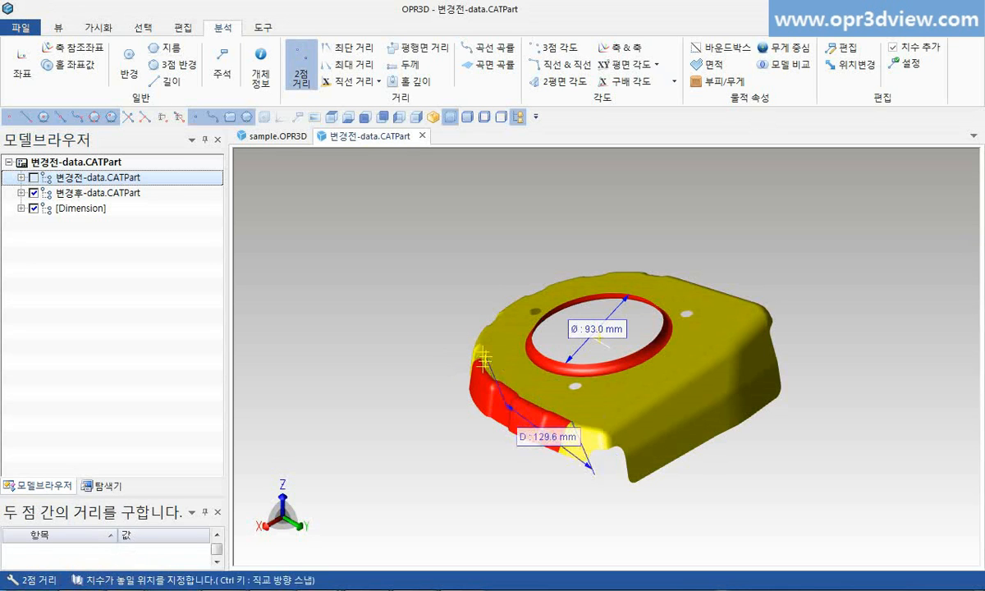
{"action": "left_click", "coordinate": [465, 469]}
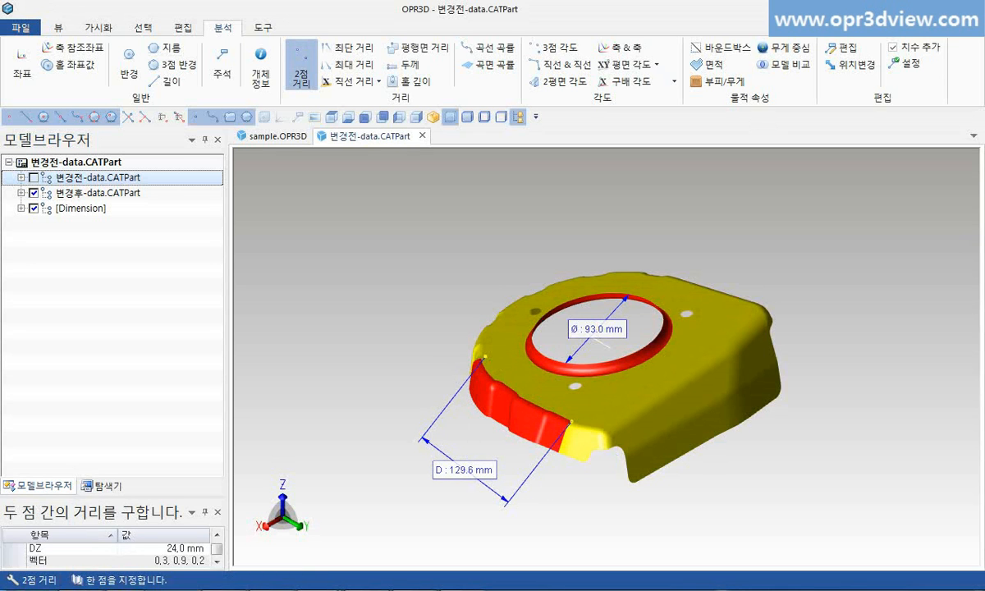
{"action": "key", "text": "Escape"}
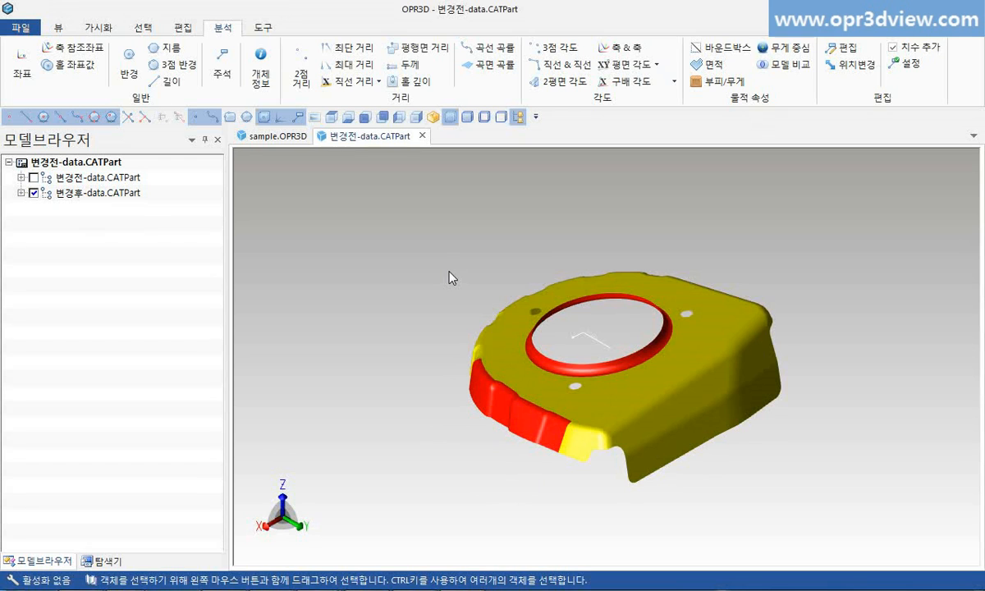
Step: Create a surface-normal axis on the part's upper face beside the large opening and set its direction from that surface
{"action": "left_click", "coordinate": [263, 27]}
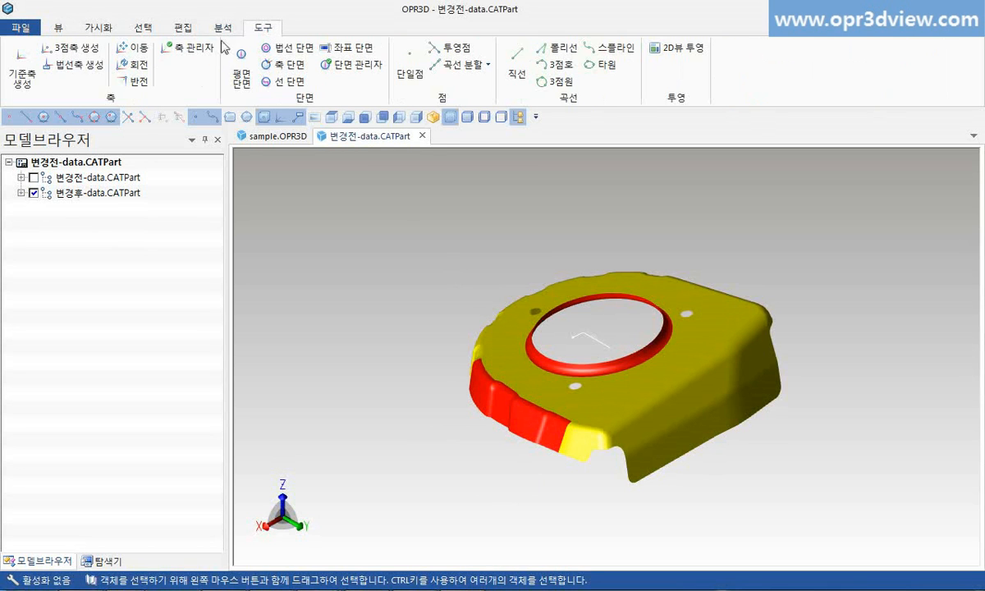
{"action": "left_click", "coordinate": [99, 69]}
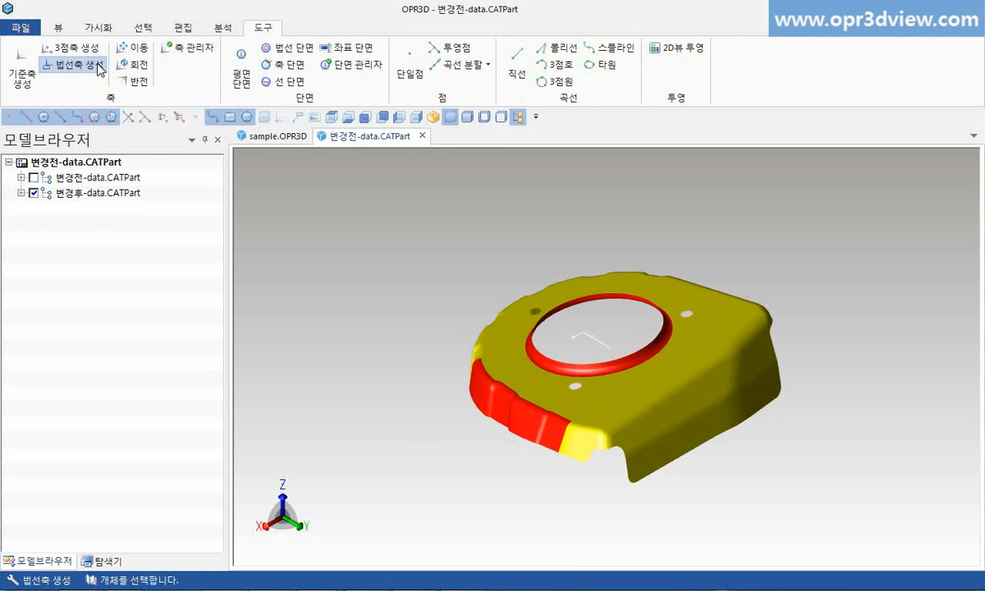
{"action": "left_click", "coordinate": [625, 384]}
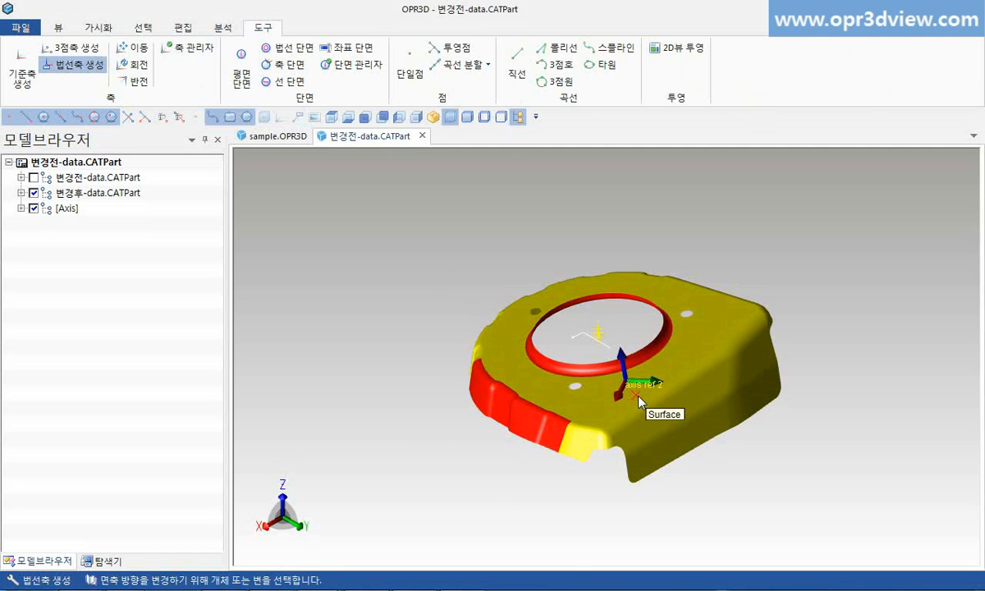
{"action": "left_click", "coordinate": [641, 401]}
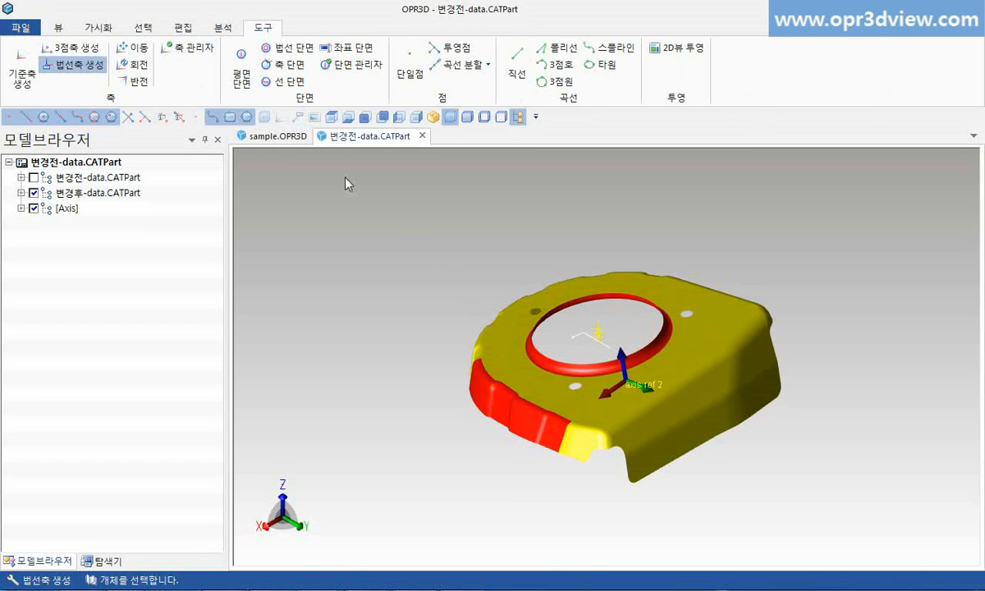
Step: Move the new axis to the centre point of the large opening
{"action": "left_click", "coordinate": [134, 47]}
{"action": "left_click", "coordinate": [627, 384]}
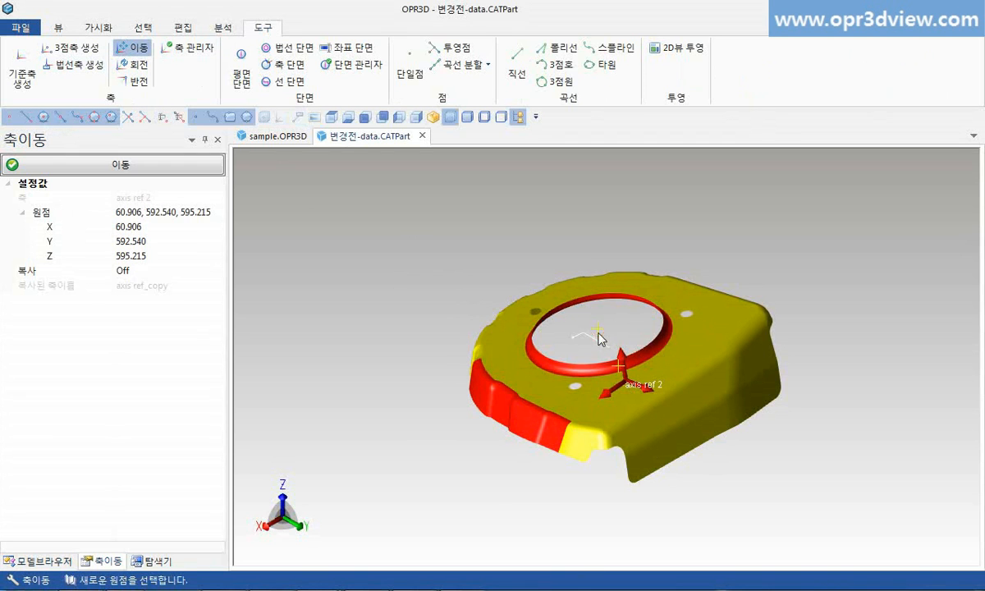
{"action": "left_click", "coordinate": [594, 330]}
{"action": "left_click", "coordinate": [197, 167]}
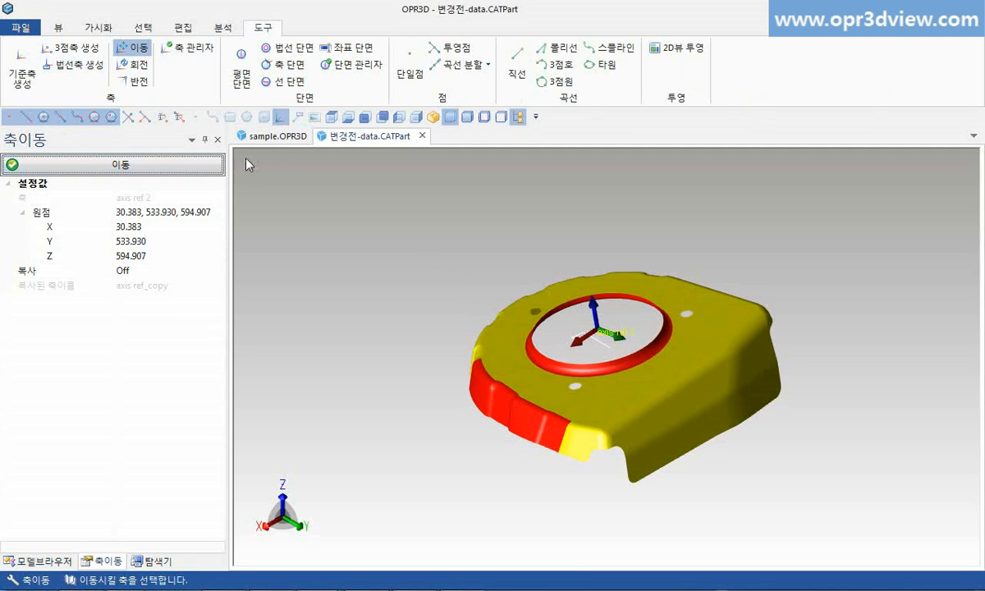
{"action": "left_click", "coordinate": [364, 117]}
{"action": "left_click", "coordinate": [400, 117]}
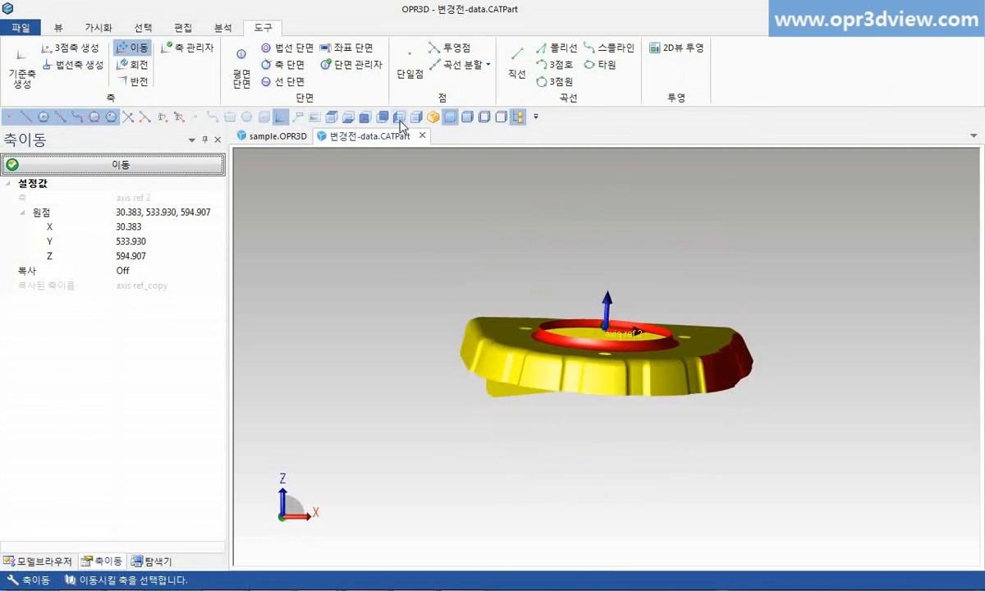
{"action": "left_click", "coordinate": [416, 117]}
{"action": "left_click", "coordinate": [432, 117]}
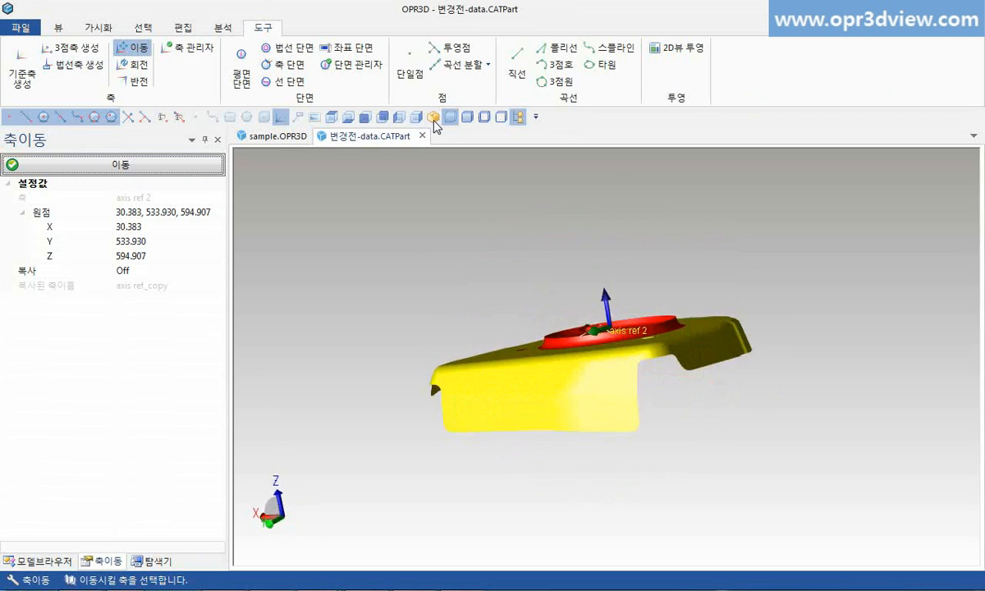
Step: Change the model's reference axis to the axis at the opening's centre and show the part in top view
{"action": "left_click", "coordinate": [185, 27]}
{"action": "left_click", "coordinate": [572, 49]}
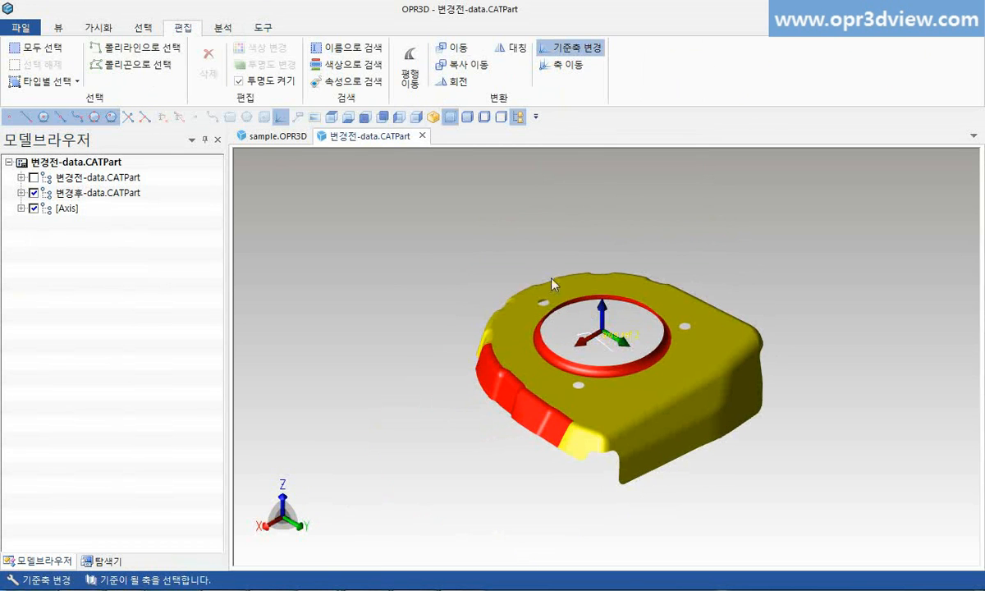
{"action": "left_click", "coordinate": [332, 116]}
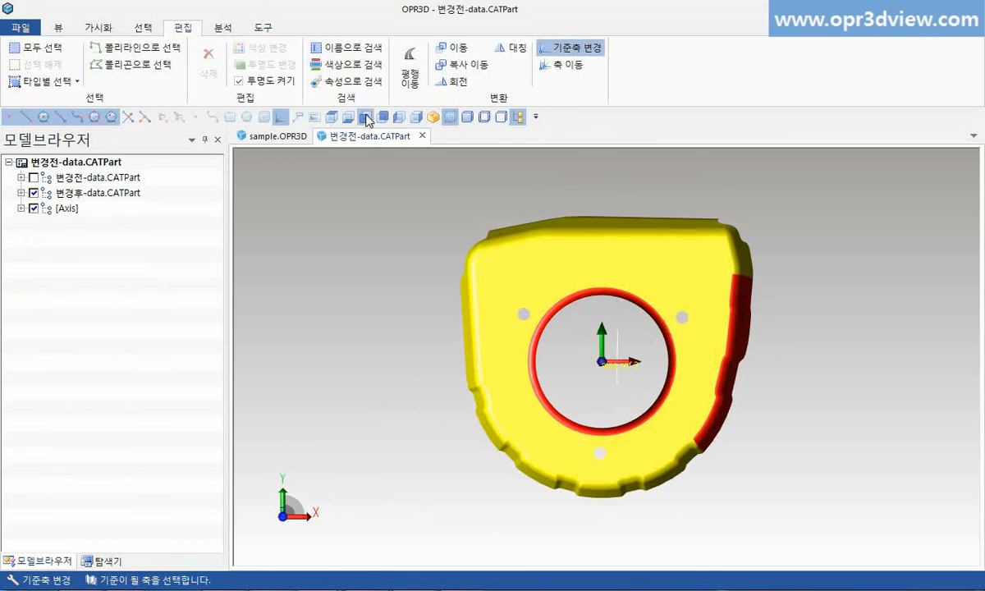
Step: Inspect the part in the front, left and isometric views relative to the new reference axis
{"action": "left_click", "coordinate": [365, 117]}
{"action": "left_click", "coordinate": [399, 116]}
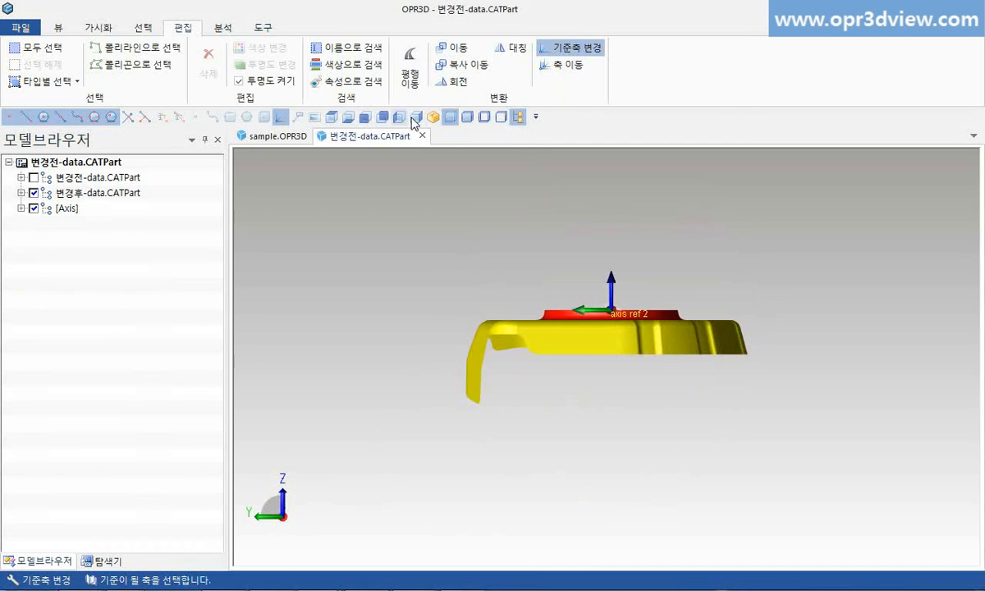
{"action": "left_click", "coordinate": [434, 118]}
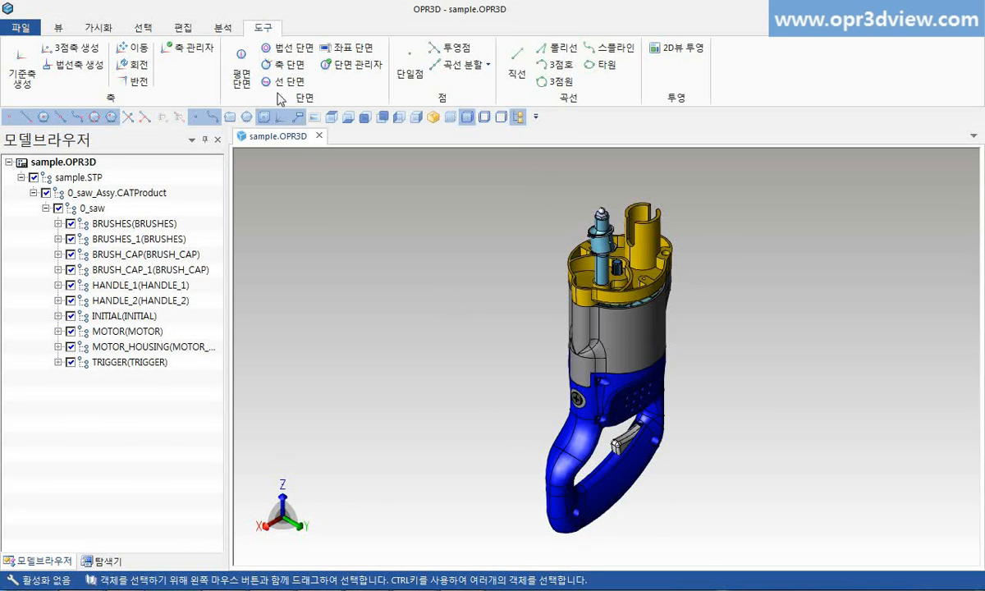
Step: Start a plane section of the saw on the ZX plane, shift the plane to about Y -19.68 and create the section
{"action": "left_click", "coordinate": [244, 78]}
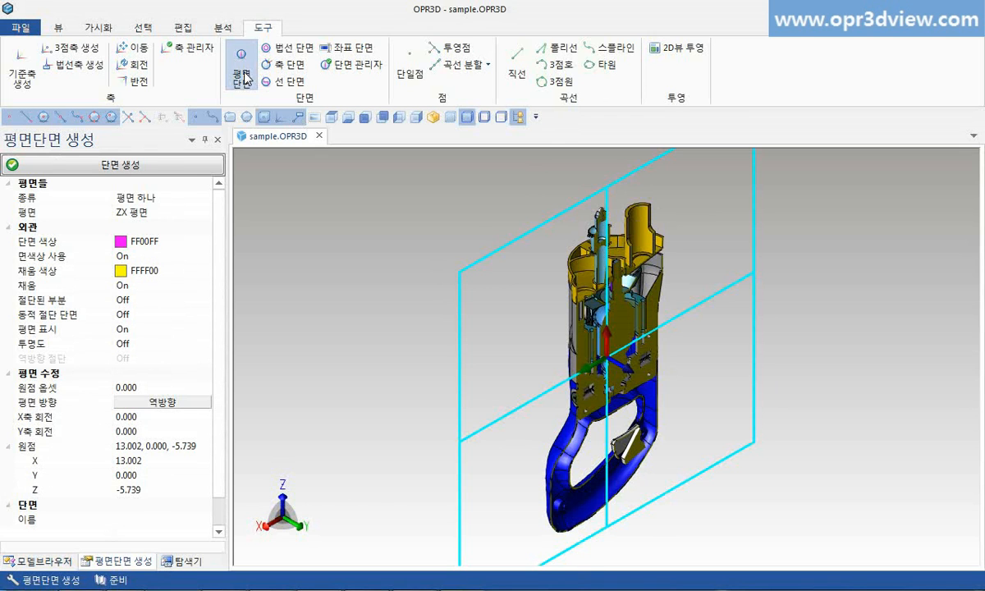
{"action": "left_click", "coordinate": [60, 213]}
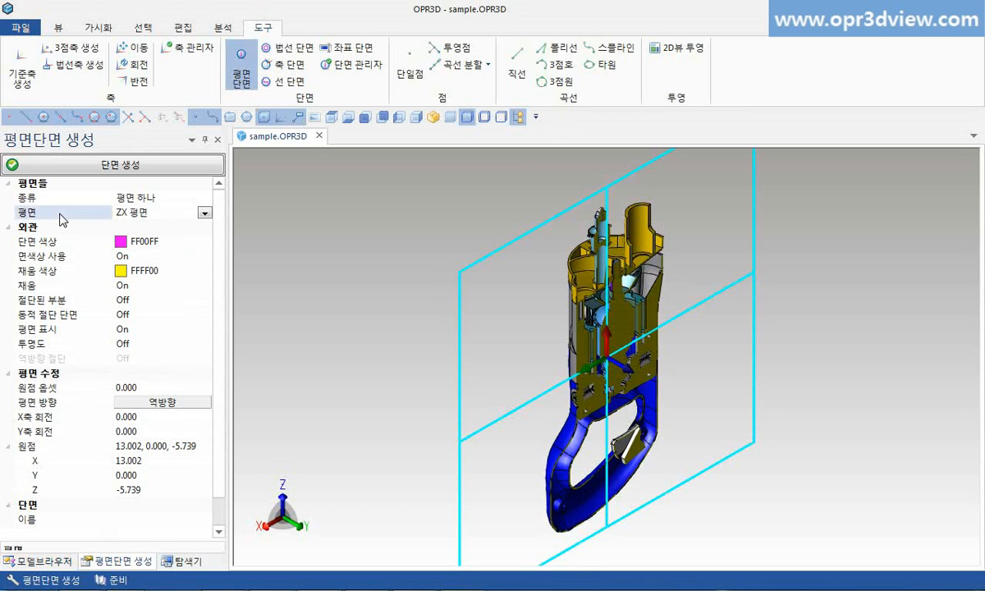
{"action": "left_click_drag", "start_coordinate": [625, 367], "coordinate": [606, 358]}
{"action": "right_click", "coordinate": [509, 326]}
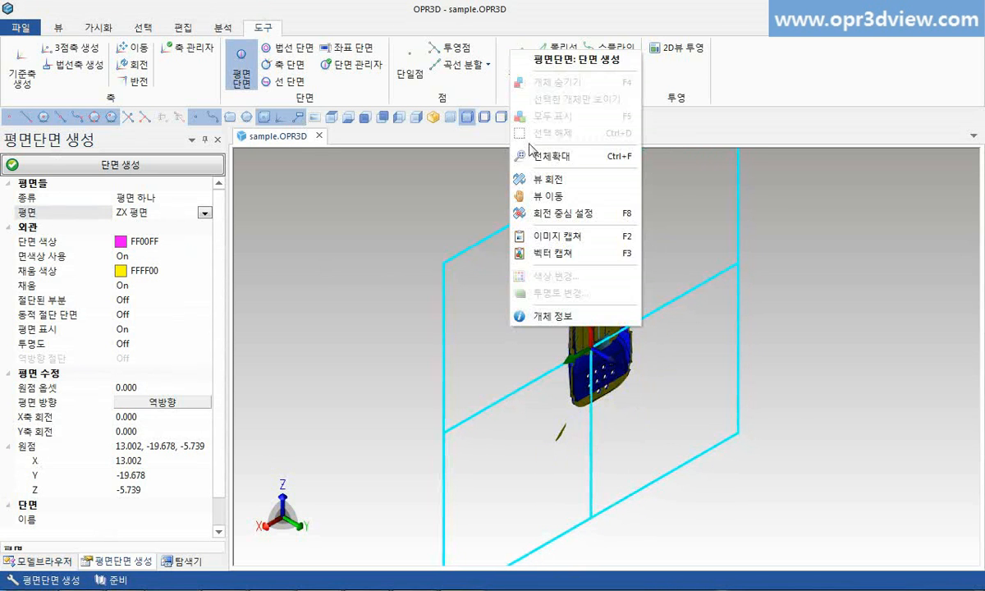
{"action": "left_click", "coordinate": [543, 59]}
Step: Shift the section plane through the saw to about Y 19.83 and create another section there
{"action": "left_click_drag", "start_coordinate": [608, 362], "coordinate": [645, 386]}
{"action": "right_click", "coordinate": [726, 387]}
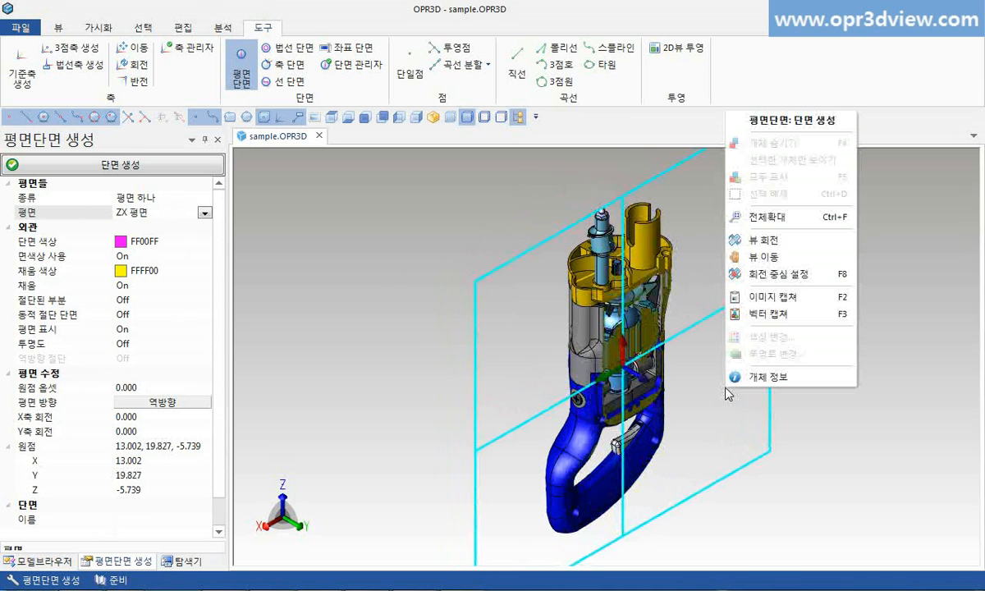
{"action": "left_click", "coordinate": [762, 121]}
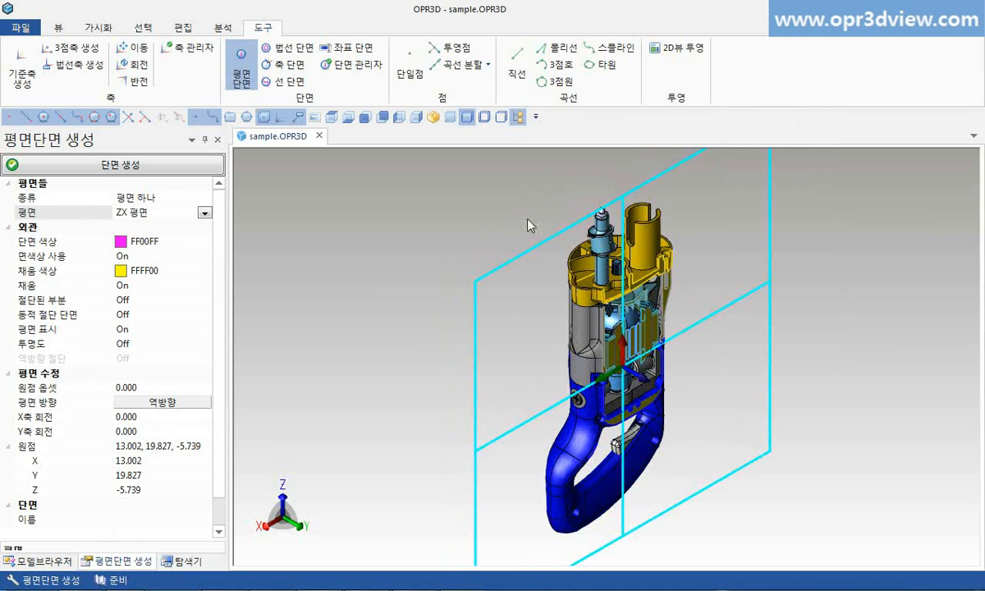
Step: Set the section plane's X and Y origin to 0 and create the section
{"action": "left_click", "coordinate": [66, 465]}
{"action": "type", "text": "0"}
{"action": "key", "text": "Return"}
{"action": "left_click", "coordinate": [97, 476]}
{"action": "type", "text": "0"}
{"action": "left_click", "coordinate": [150, 164]}
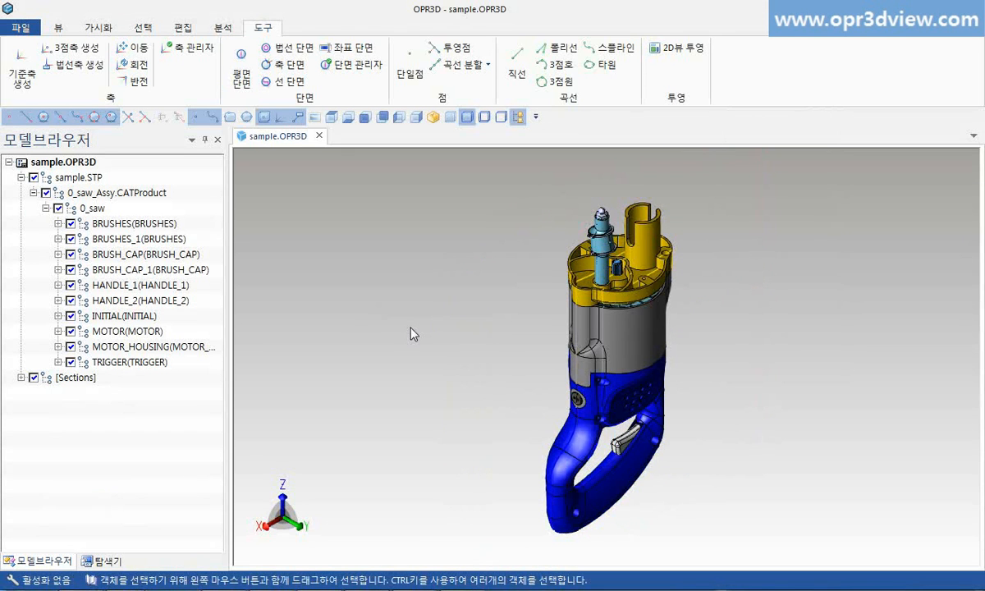
Step: Create a series of 5 coordinate sections along X, starting at 0 with a spacing of 5
{"action": "left_click", "coordinate": [345, 47]}
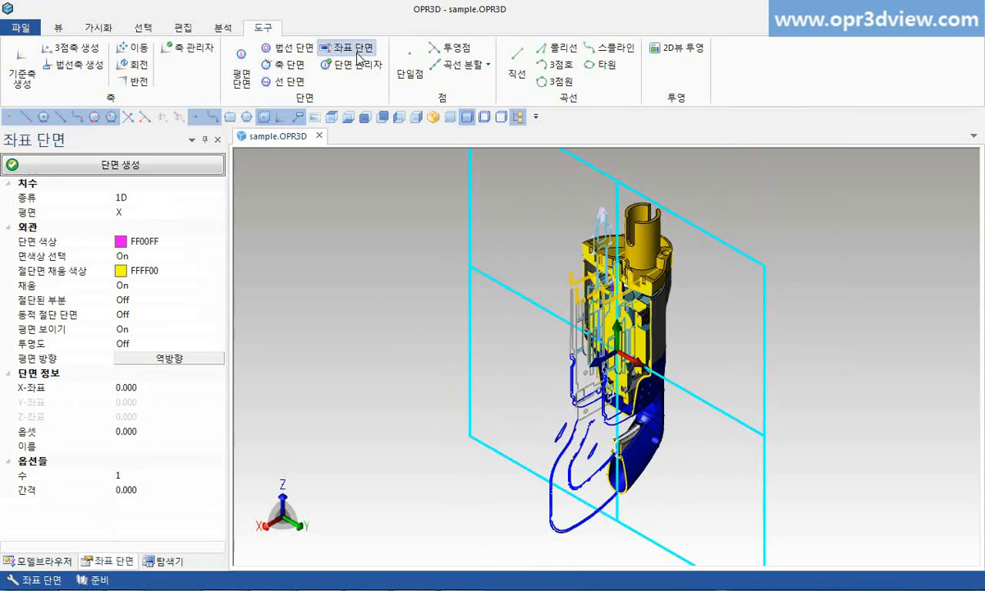
{"action": "left_click", "coordinate": [106, 475]}
{"action": "type", "text": "5"}
{"action": "left_click", "coordinate": [153, 492]}
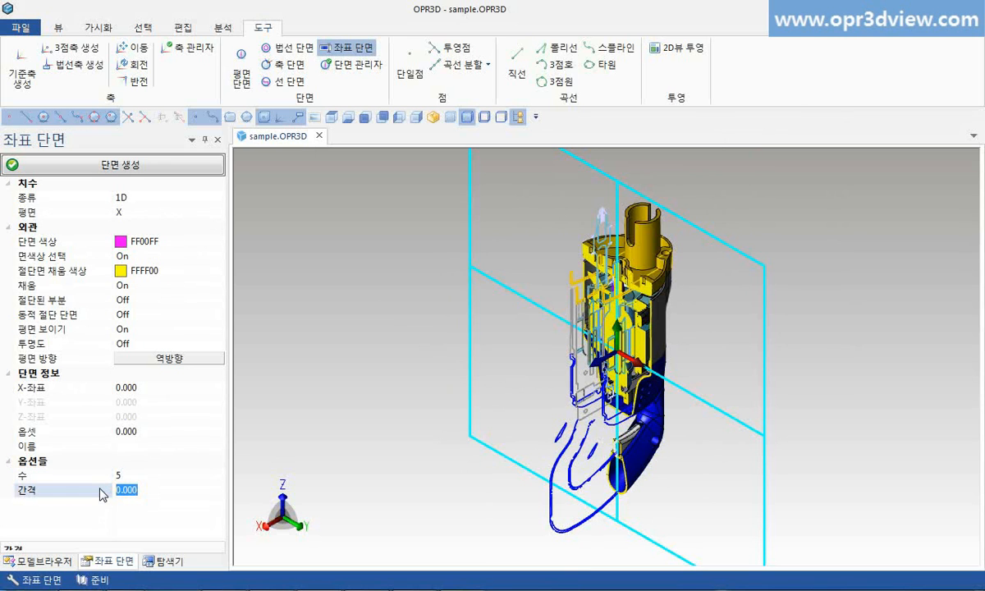
{"action": "type", "text": "5"}
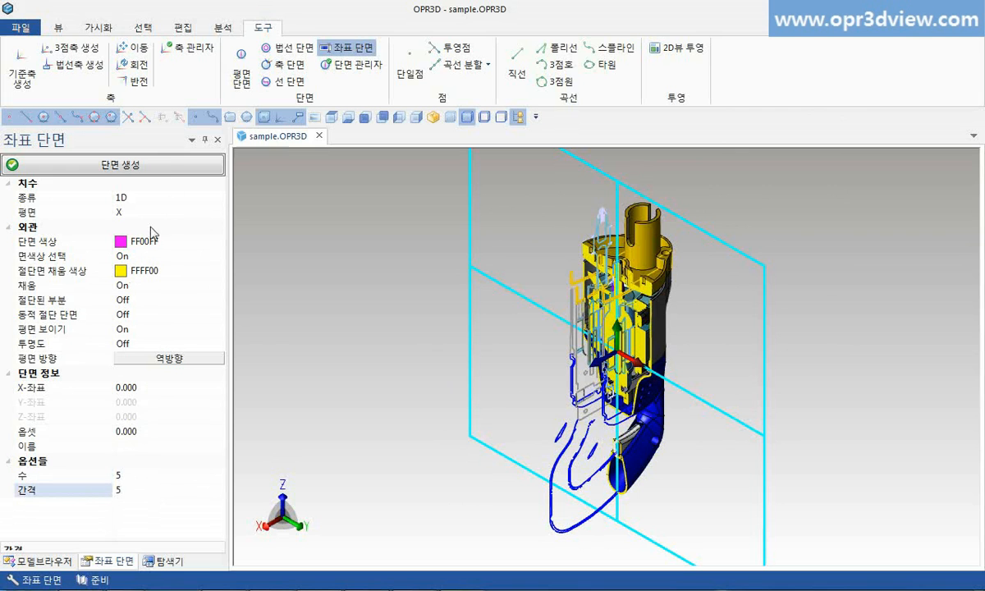
{"action": "left_click", "coordinate": [169, 165]}
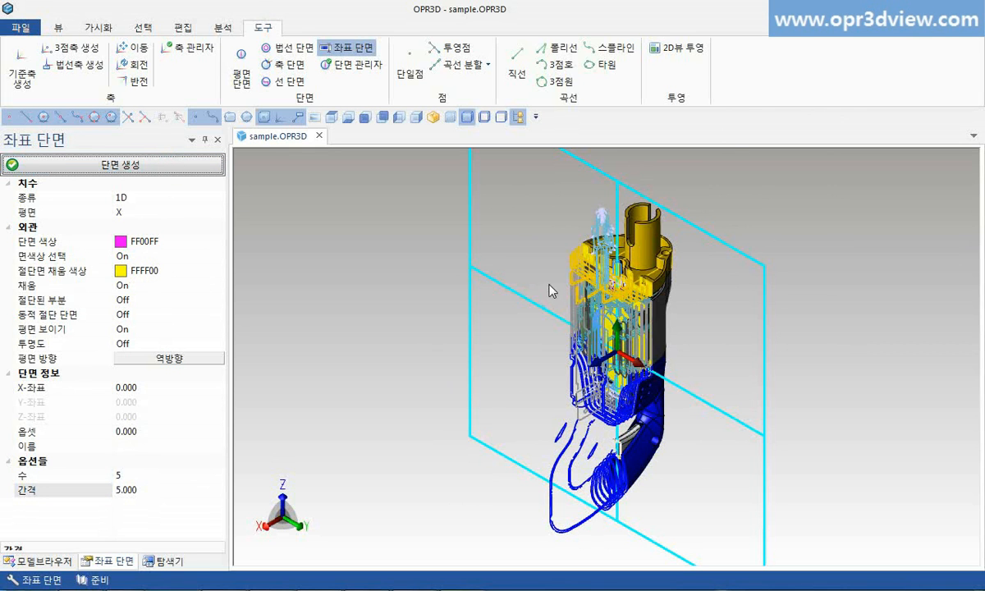
{"action": "key", "text": "Escape"}
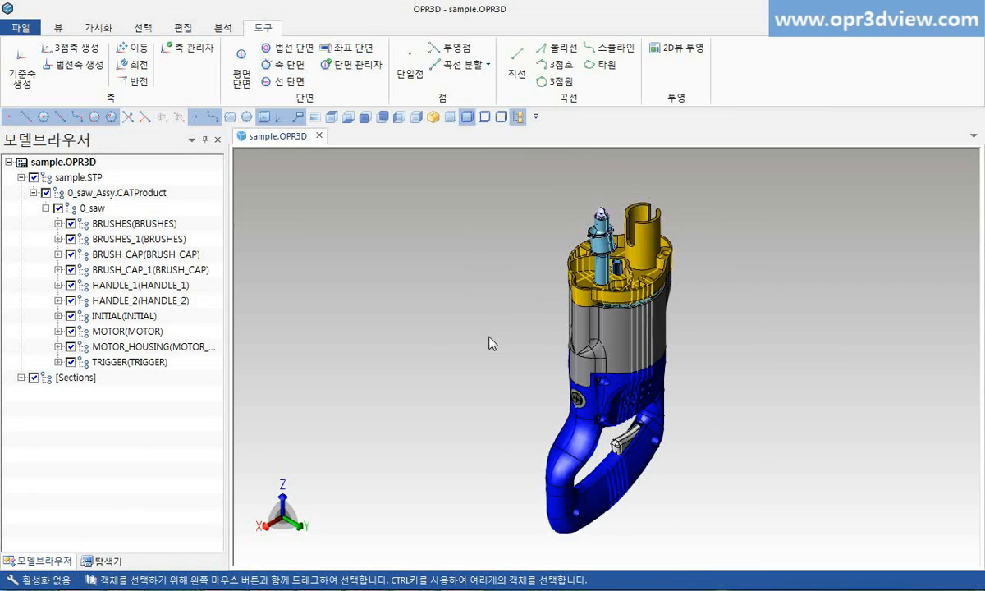
Step: View the SEC_Y(-19.68) section alone from the section manager, and show all objects again in isometric view
{"action": "left_click", "coordinate": [340, 62]}
{"action": "left_click", "coordinate": [92, 206]}
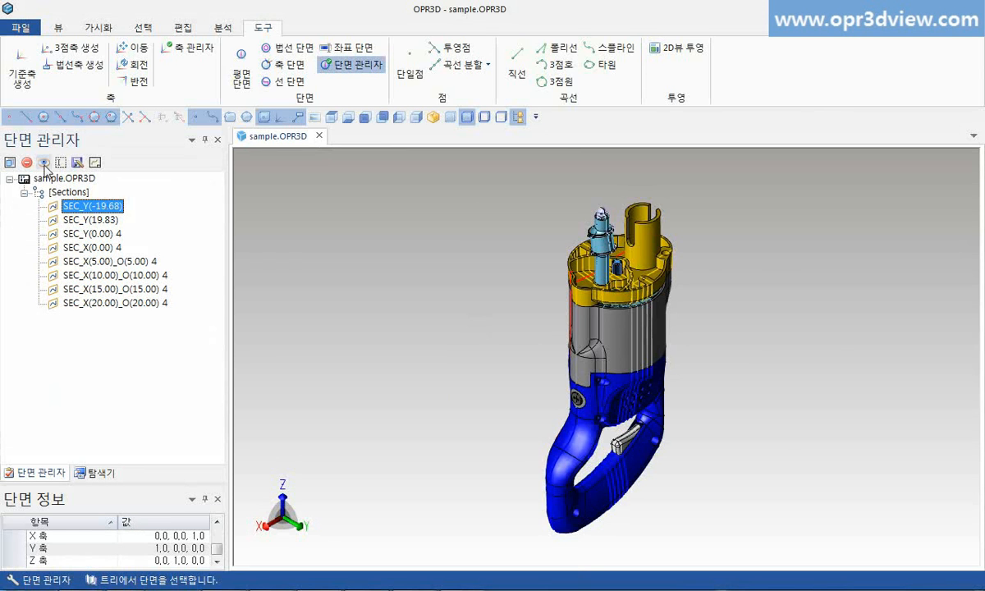
{"action": "left_click", "coordinate": [43, 163]}
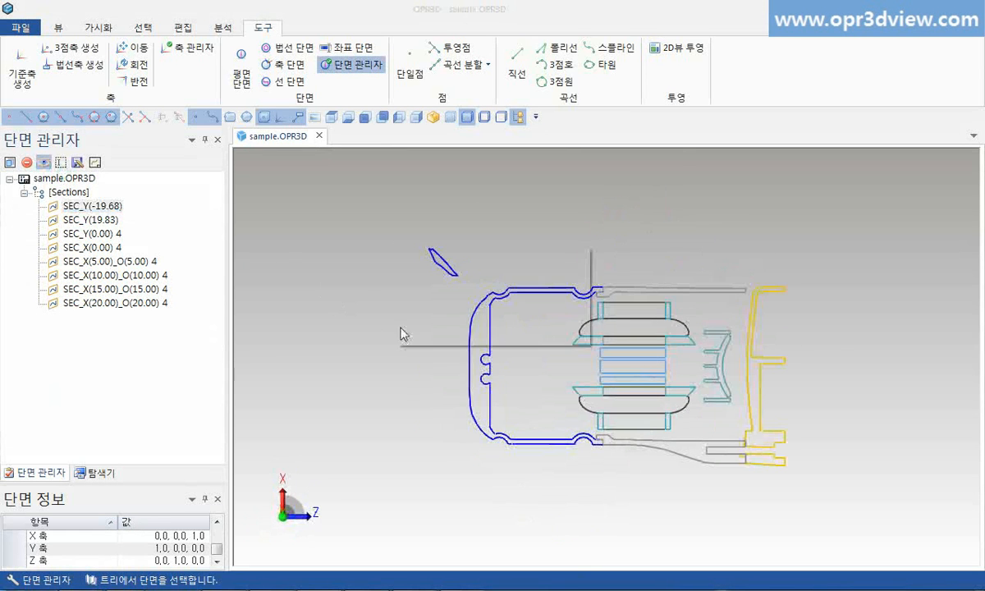
{"action": "key", "text": "Escape"}
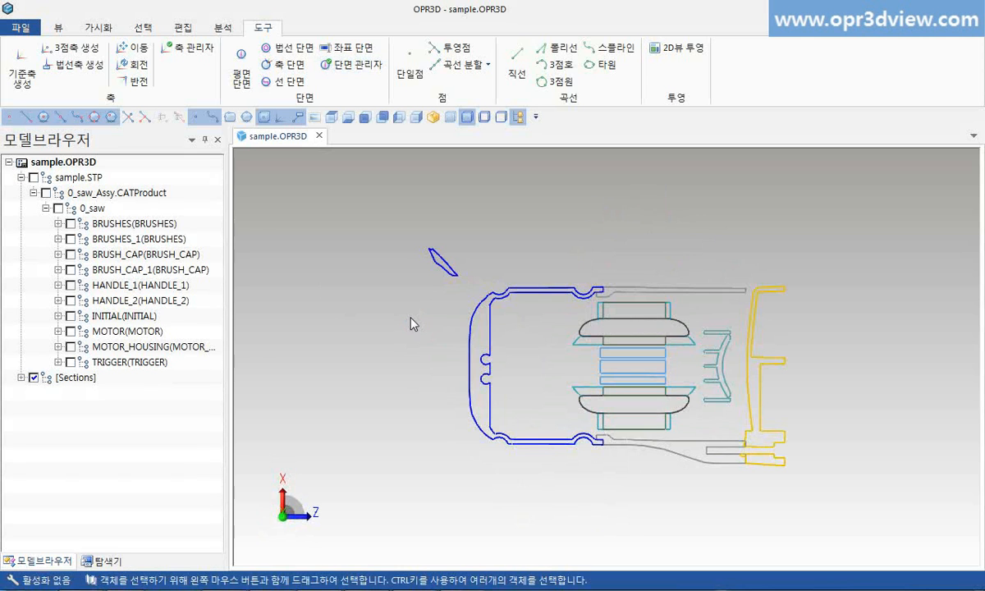
{"action": "right_click", "coordinate": [411, 320]}
{"action": "left_click", "coordinate": [435, 363]}
{"action": "left_click", "coordinate": [433, 116]}
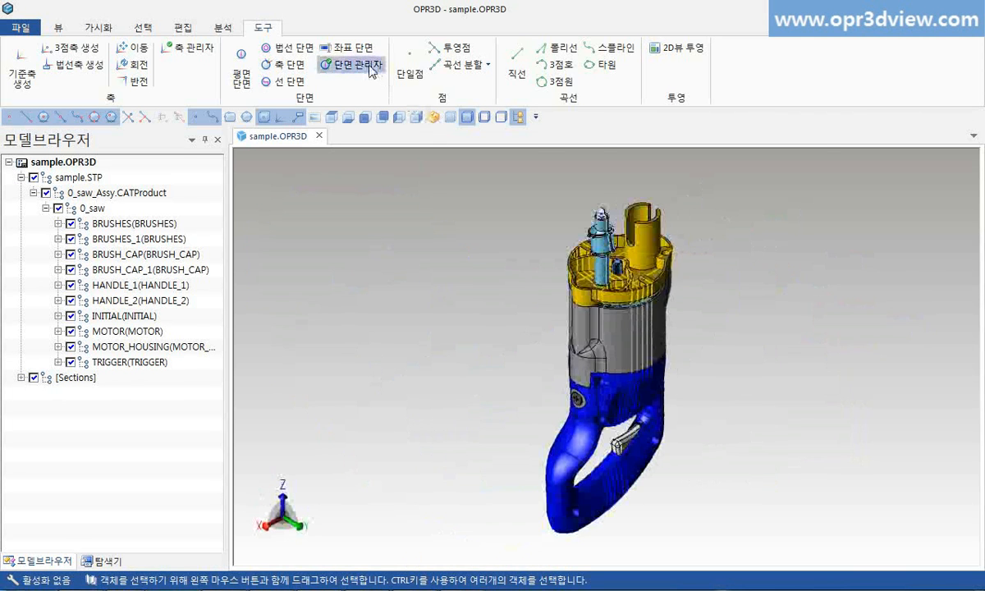
Step: Save the SEC_Y(-19.68) section as an R14 DWG file with 2D curves and Car Line enabled
{"action": "left_click", "coordinate": [372, 70]}
{"action": "left_click", "coordinate": [74, 205]}
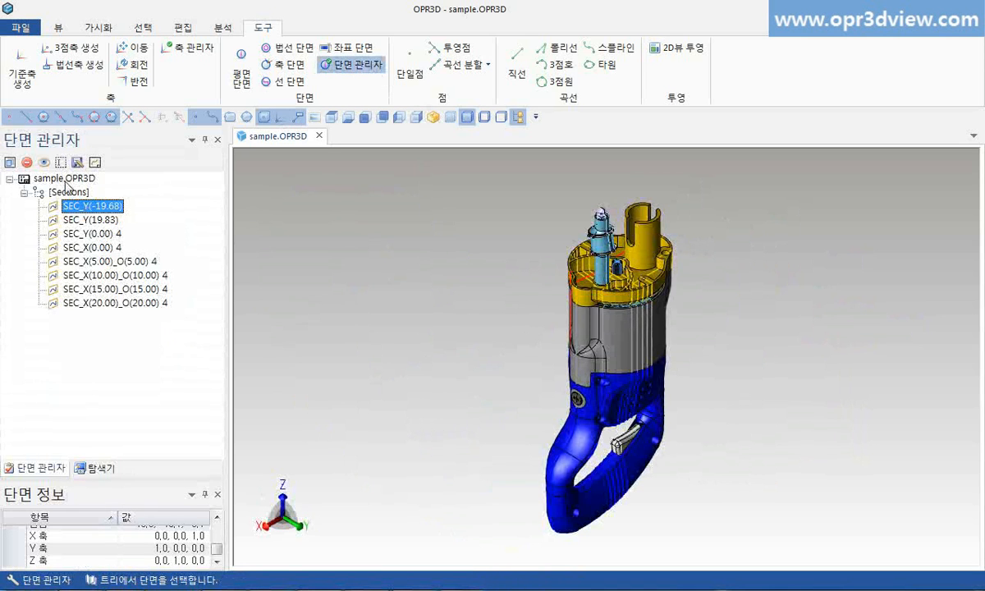
{"action": "left_click", "coordinate": [77, 162]}
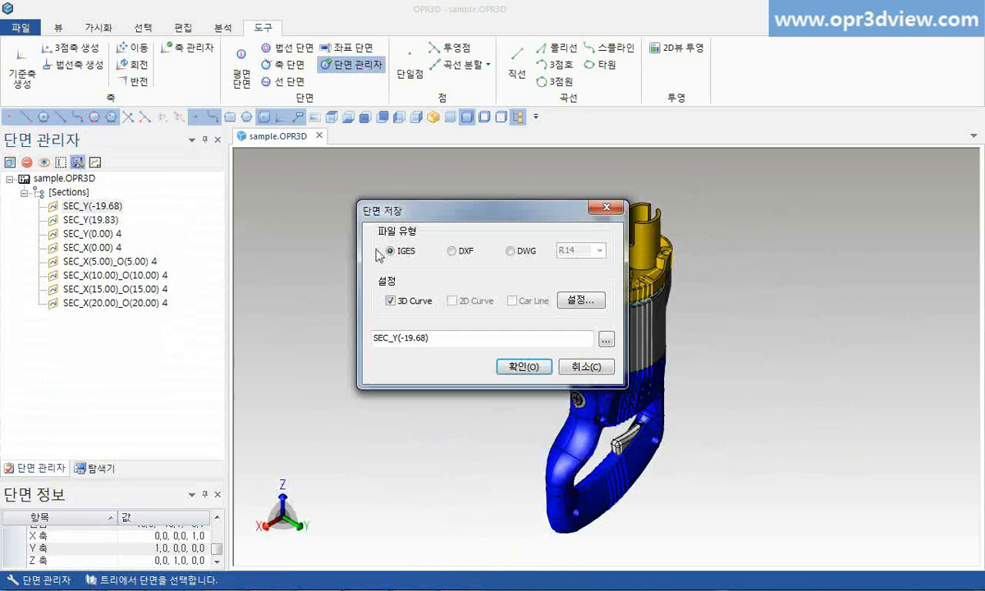
{"action": "left_click", "coordinate": [511, 251]}
{"action": "left_click", "coordinate": [513, 301]}
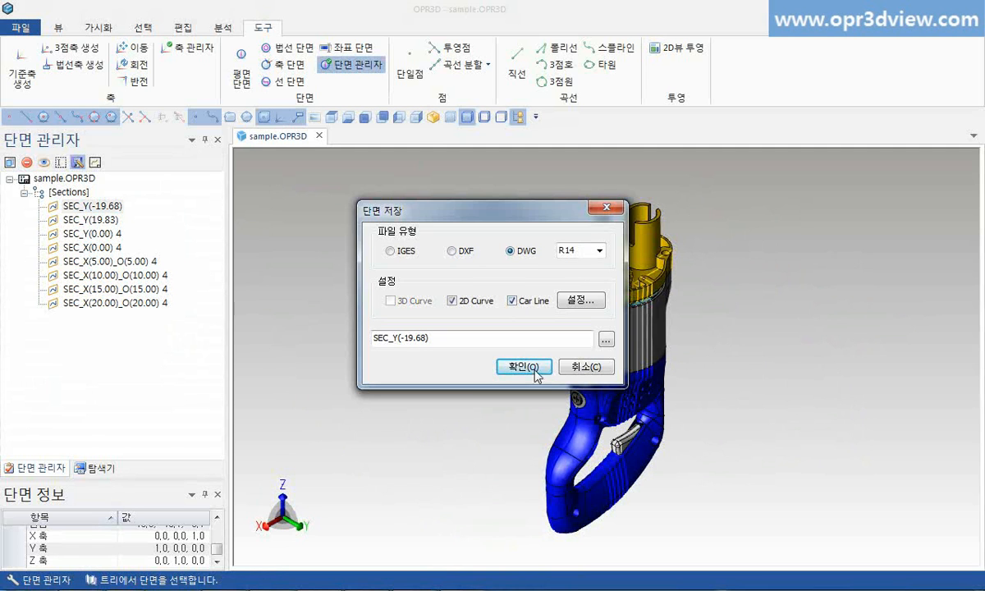
{"action": "left_click", "coordinate": [525, 368]}
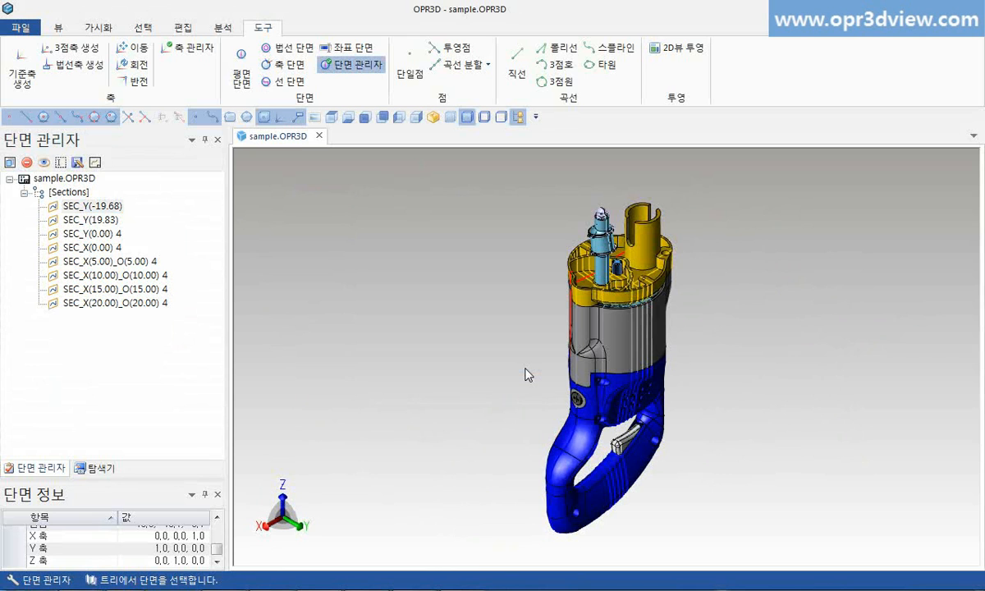
Step: Project all sections to 2D views with car lines generated, and inspect the resulting drawing
{"action": "left_click", "coordinate": [107, 205]}
{"action": "left_click", "coordinate": [97, 164]}
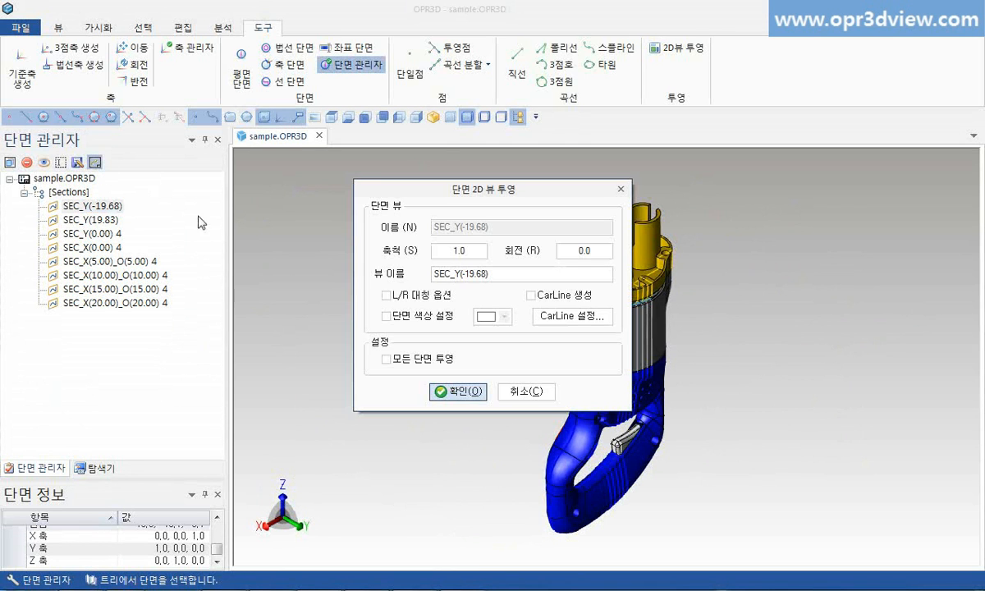
{"action": "left_click", "coordinate": [403, 362]}
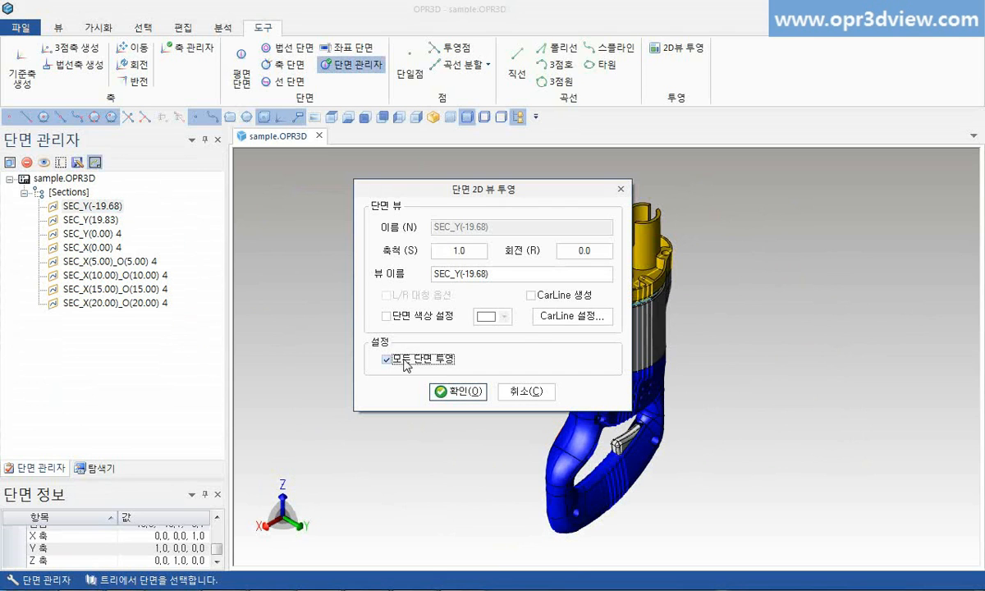
{"action": "left_click", "coordinate": [537, 297]}
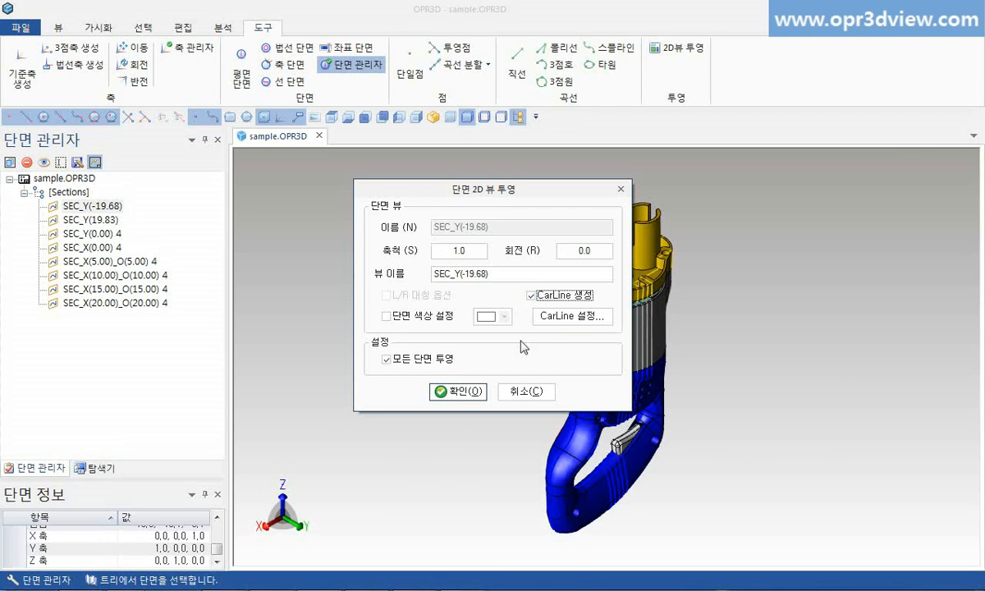
{"action": "left_click", "coordinate": [462, 392]}
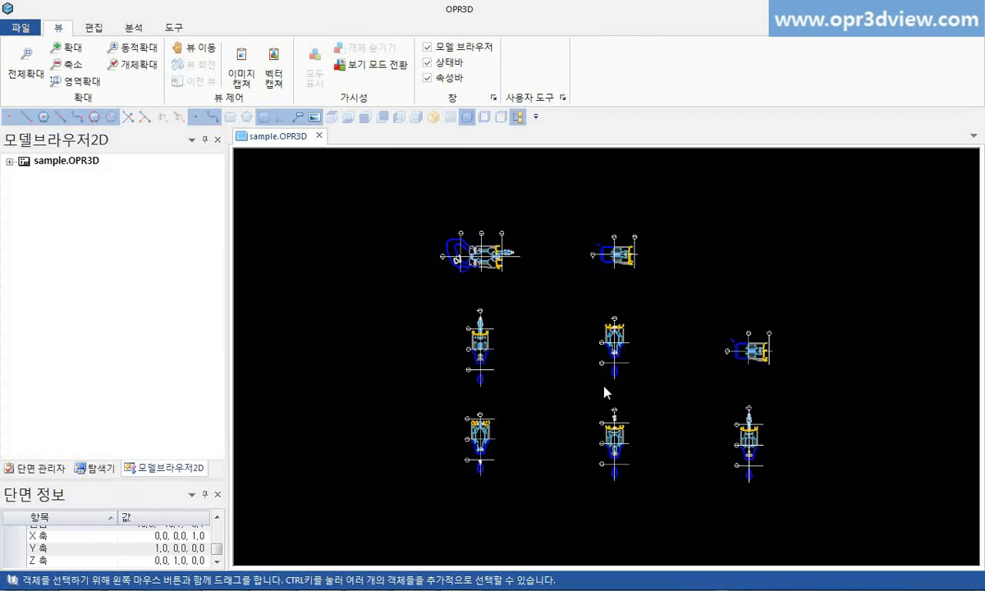
{"action": "scroll", "coordinate": [618, 357], "scroll_direction": "up", "scroll_amount": 2}
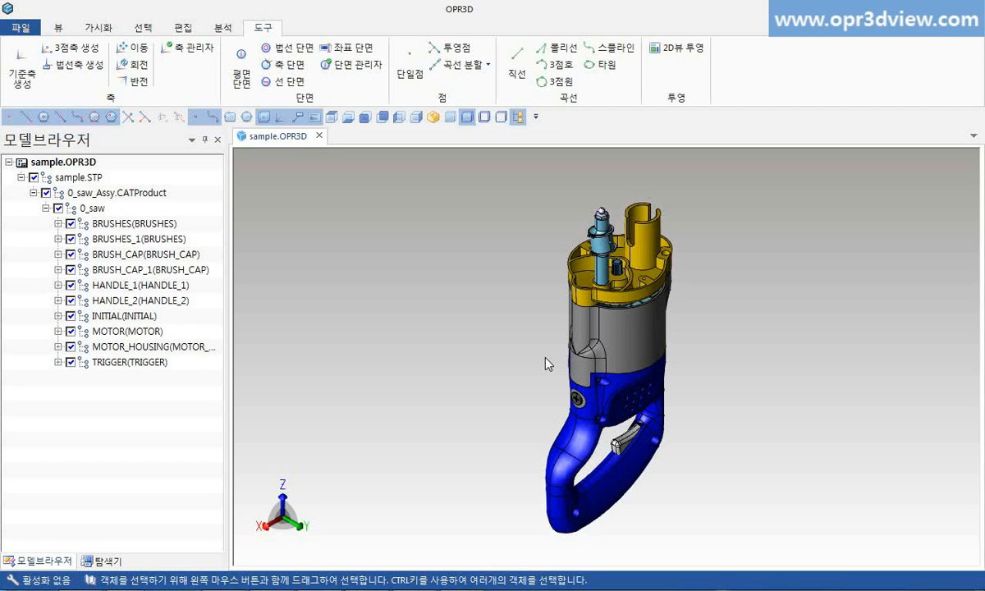
Step: Create a normal section on the YZ plane at a point on the blue handle's upper curved edge
{"action": "left_click", "coordinate": [299, 49]}
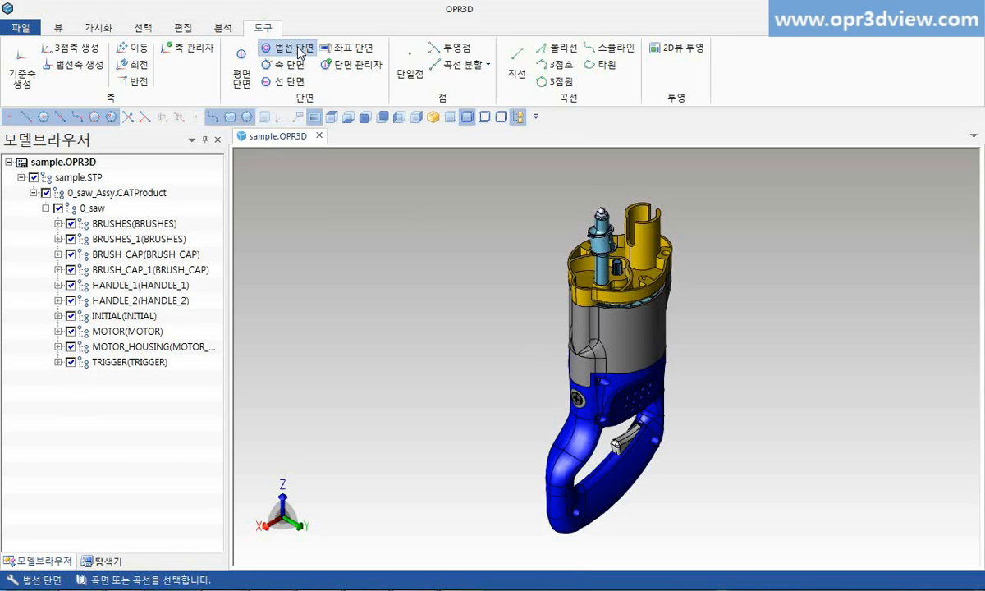
{"action": "left_click", "coordinate": [569, 444]}
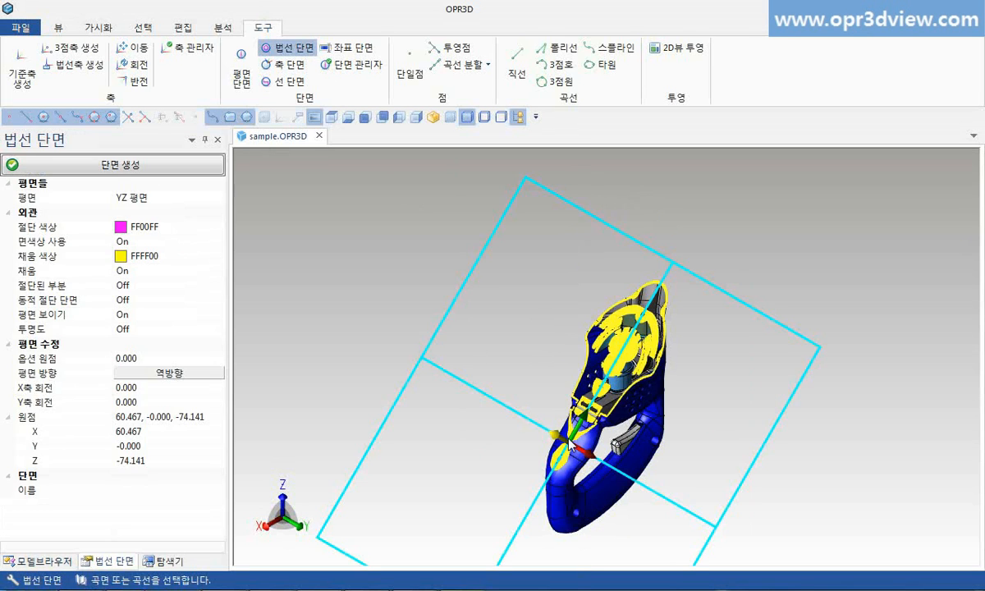
{"action": "left_click", "coordinate": [211, 169]}
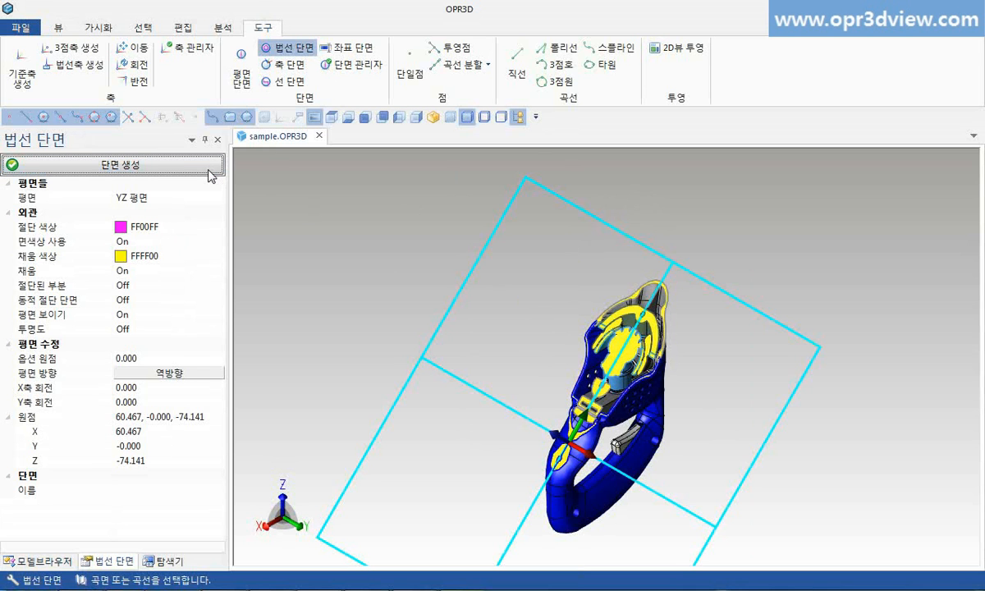
{"action": "key", "text": "Escape"}
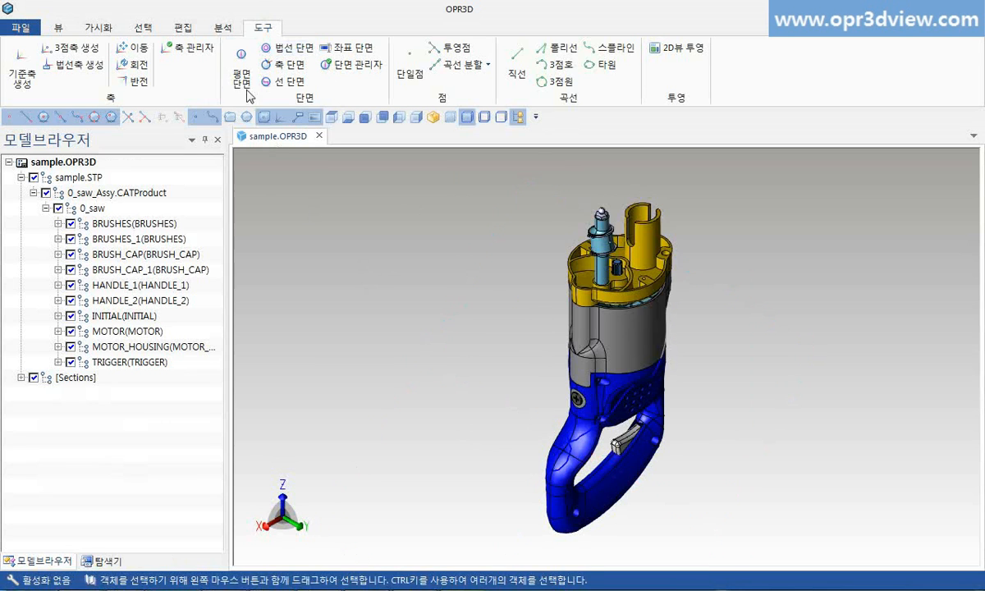
Step: Set up a plane section with three planes, raise the horizontal plane along Z and create the sections
{"action": "left_click", "coordinate": [242, 80]}
{"action": "left_click", "coordinate": [205, 198]}
{"action": "left_click", "coordinate": [188, 244]}
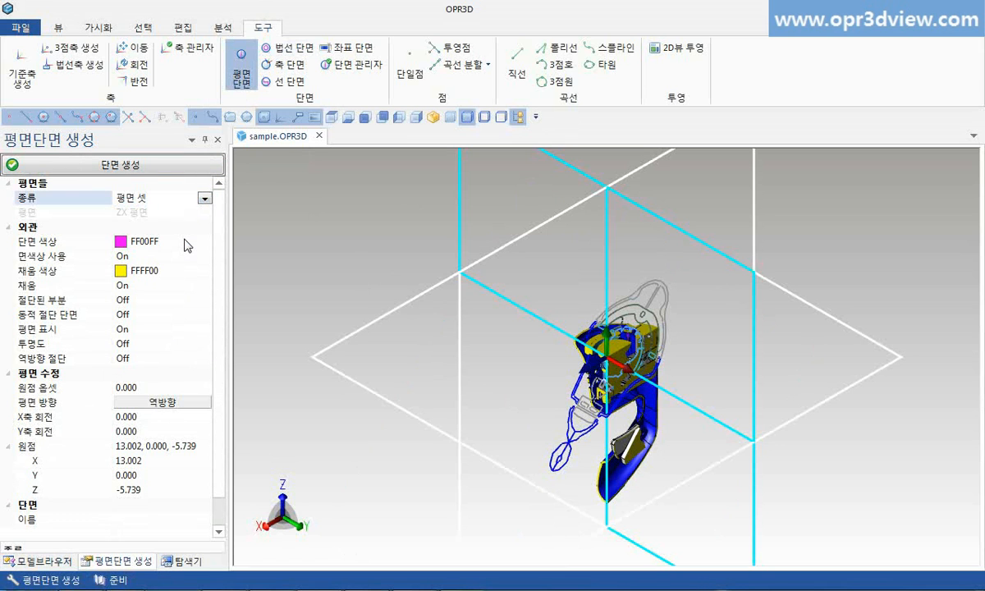
{"action": "left_click", "coordinate": [346, 341]}
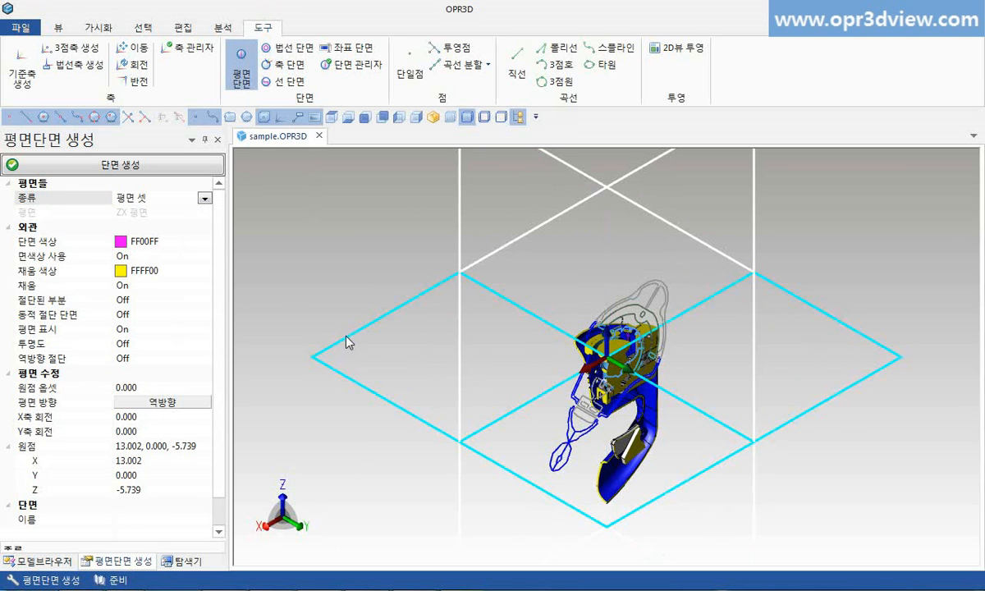
{"action": "left_click_drag", "start_coordinate": [601, 339], "coordinate": [623, 234]}
{"action": "right_click", "coordinate": [624, 234]}
{"action": "left_click", "coordinate": [629, 238]}
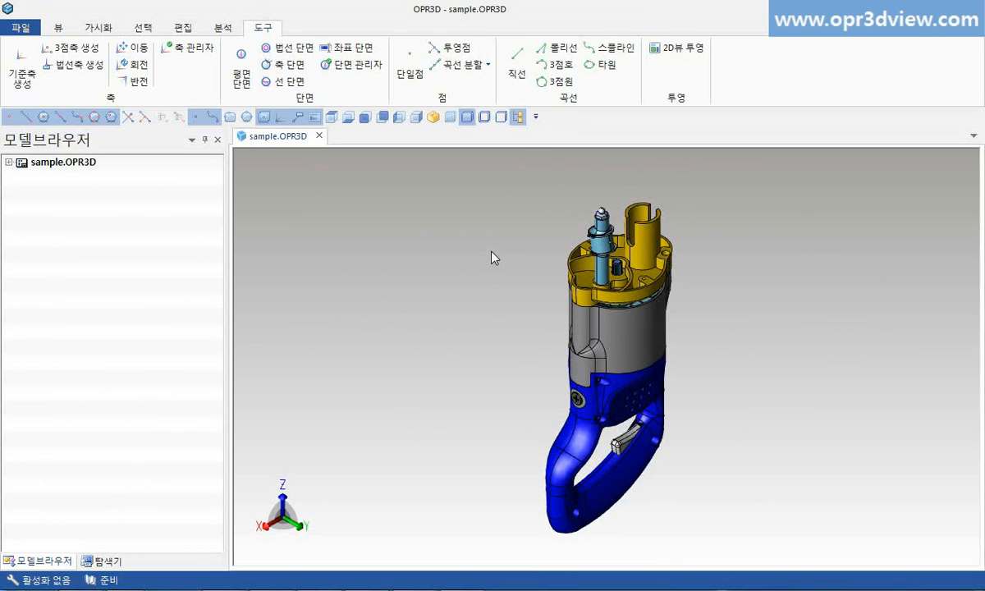
Step: Project the model as 3rd Angle Projection & ISO 2D views with hidden-line removal, view names and car lines
{"action": "left_click", "coordinate": [676, 51]}
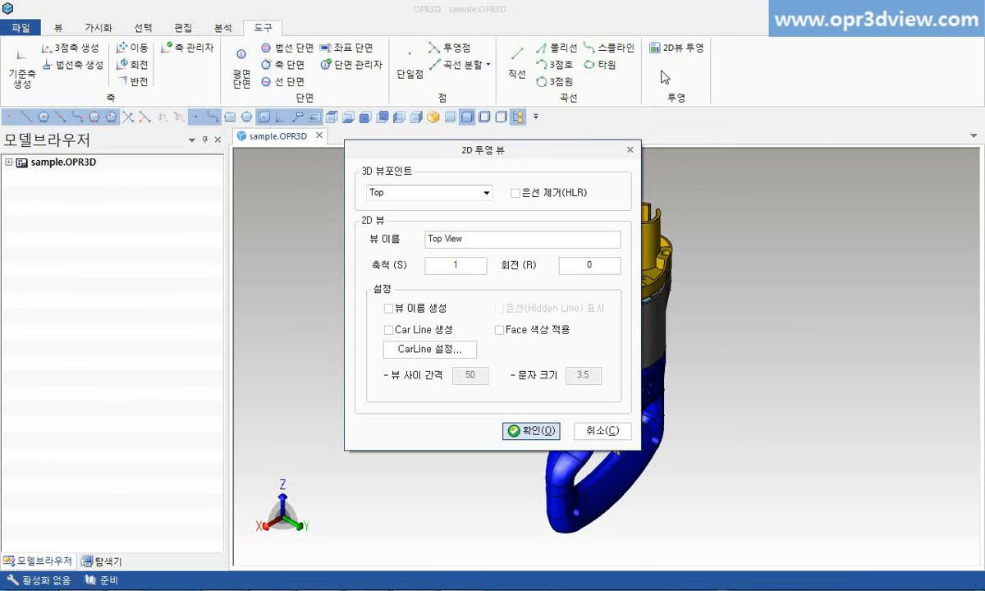
{"action": "left_click", "coordinate": [487, 193]}
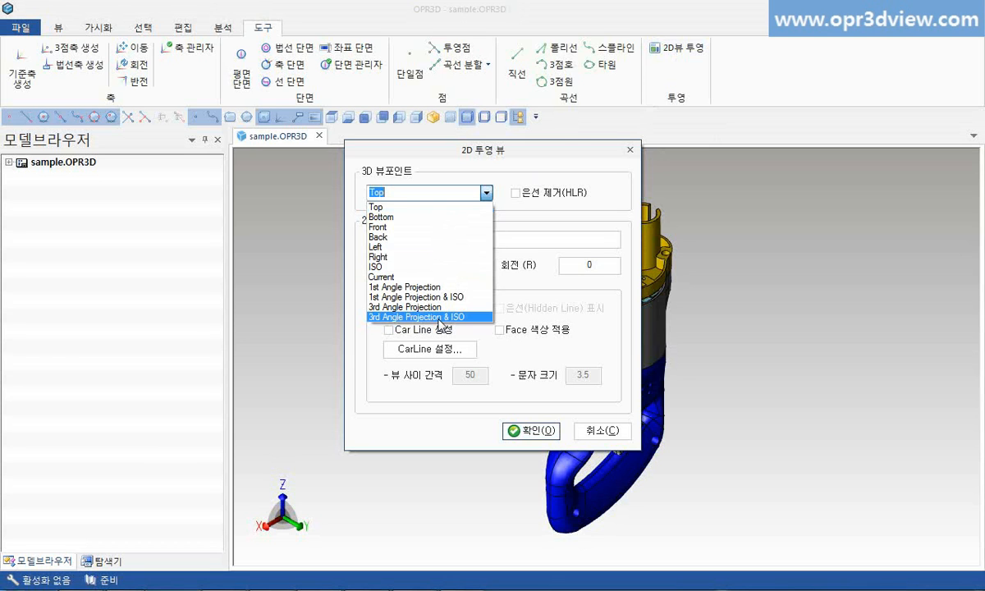
{"action": "left_click", "coordinate": [439, 318]}
{"action": "left_click", "coordinate": [519, 194]}
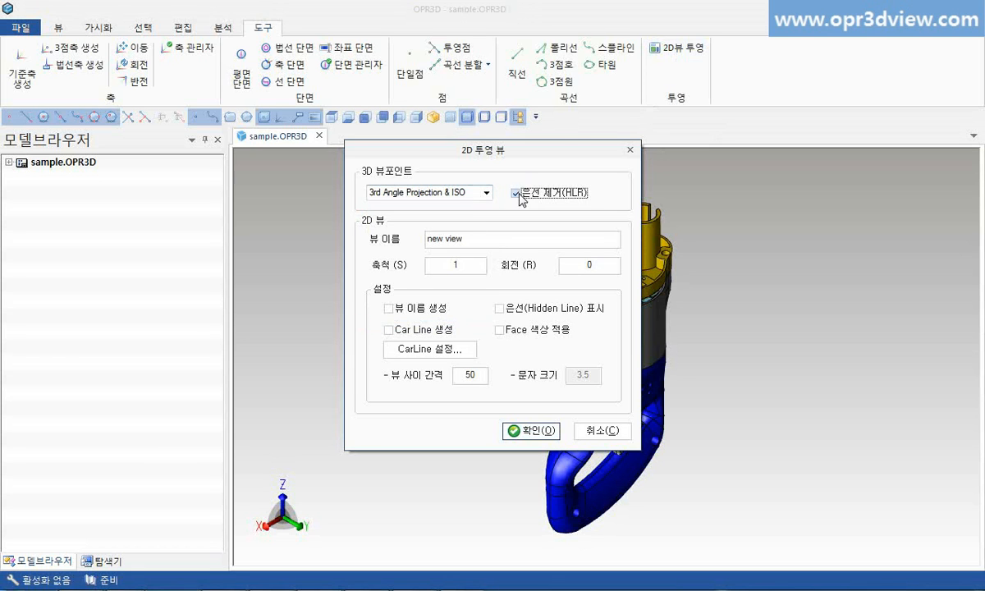
{"action": "left_click", "coordinate": [419, 309]}
{"action": "left_click", "coordinate": [422, 329]}
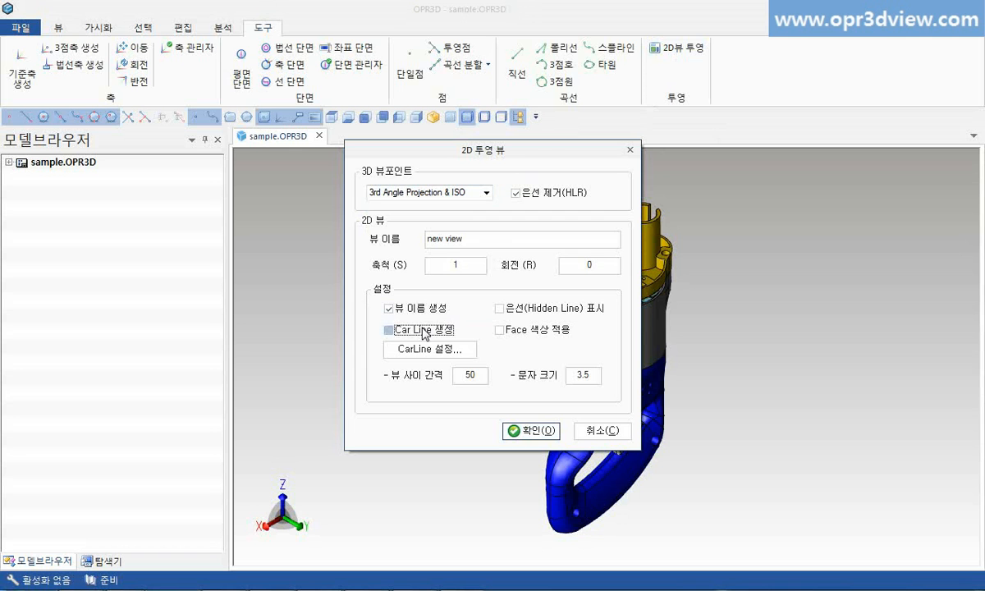
{"action": "left_click", "coordinate": [523, 431]}
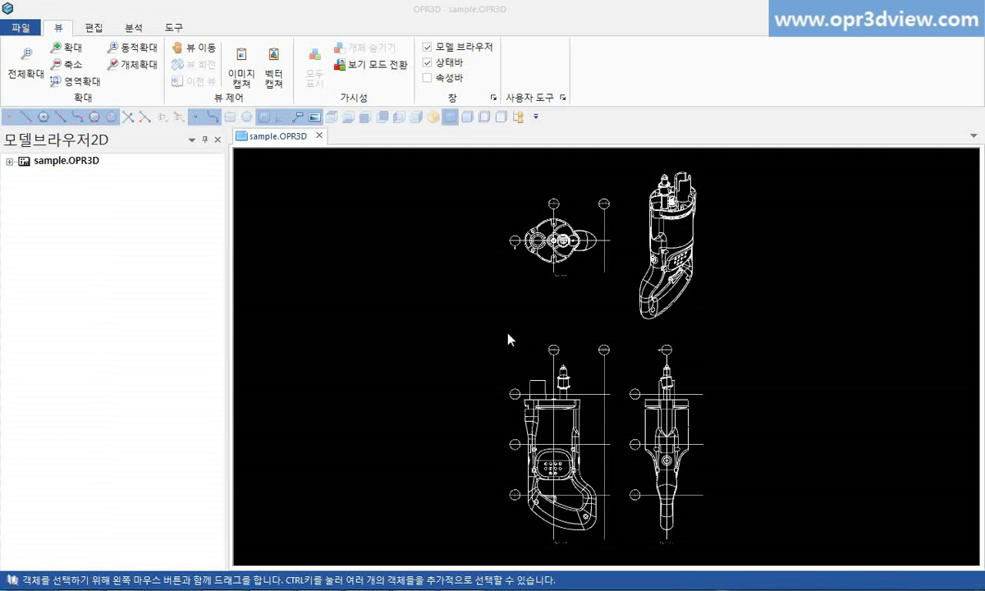
Step: Open the sample.CATDrawing file from the explorer and enlarge the drawing in the view
{"action": "left_click", "coordinate": [519, 117]}
{"action": "double_click", "coordinate": [73, 469]}
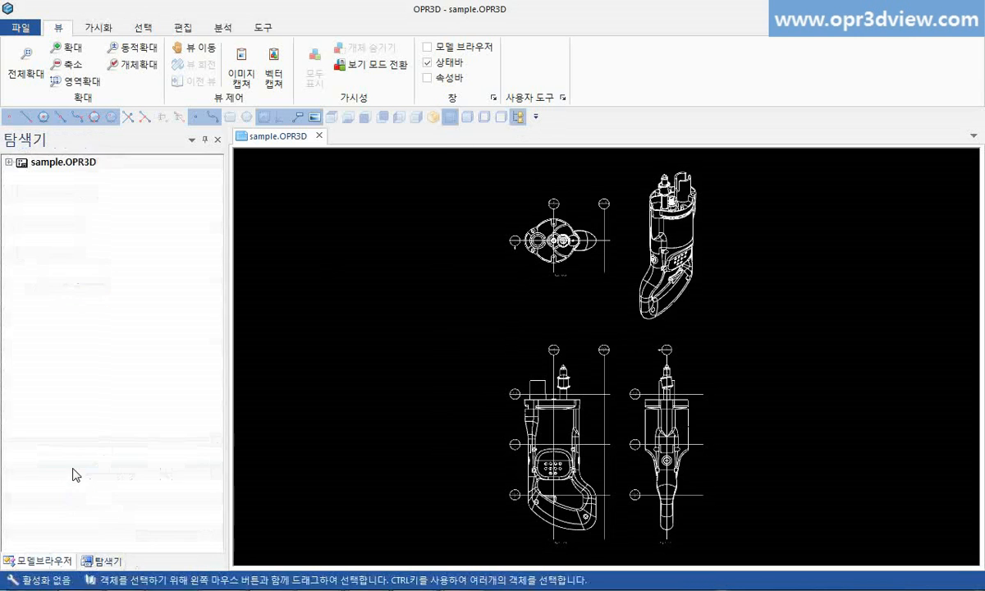
{"action": "scroll", "coordinate": [606, 347], "scroll_direction": "up", "scroll_amount": 1}
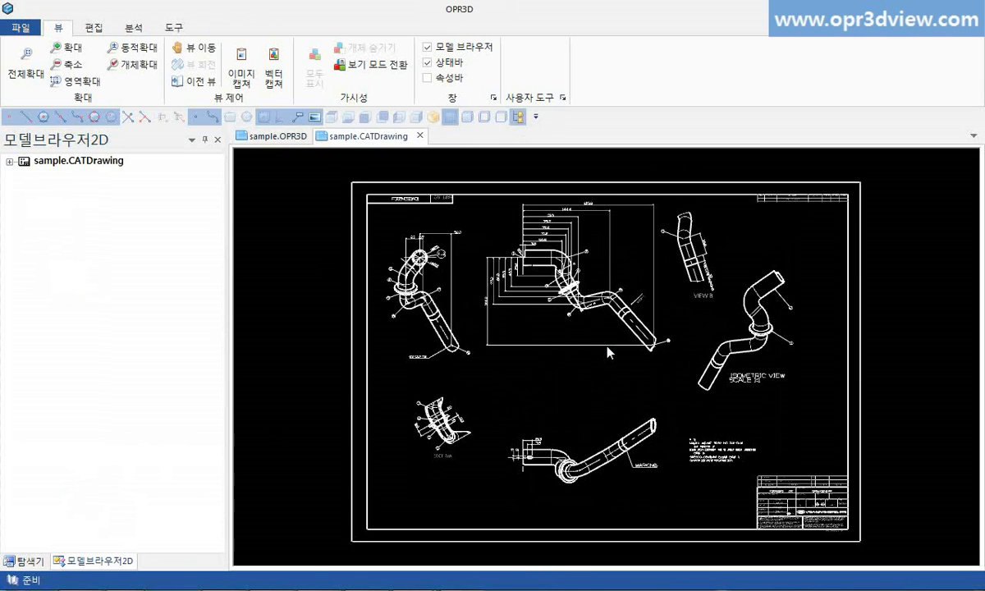
{"action": "scroll", "coordinate": [607, 348], "scroll_direction": "up", "scroll_amount": 1}
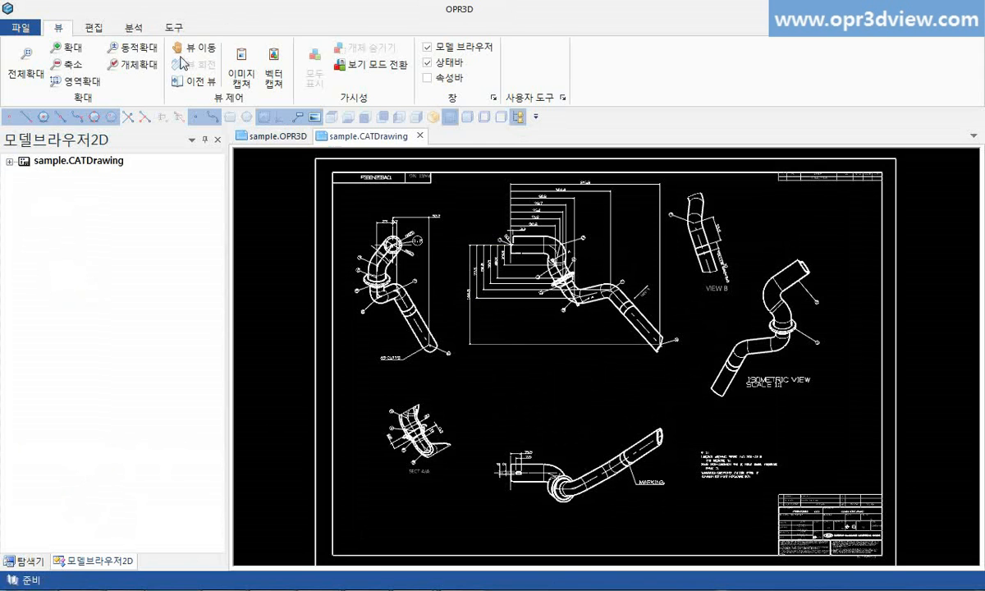
Step: Measure the length of the lower straight pipe's edge in the main view and place the dimension below it
{"action": "left_click", "coordinate": [136, 28]}
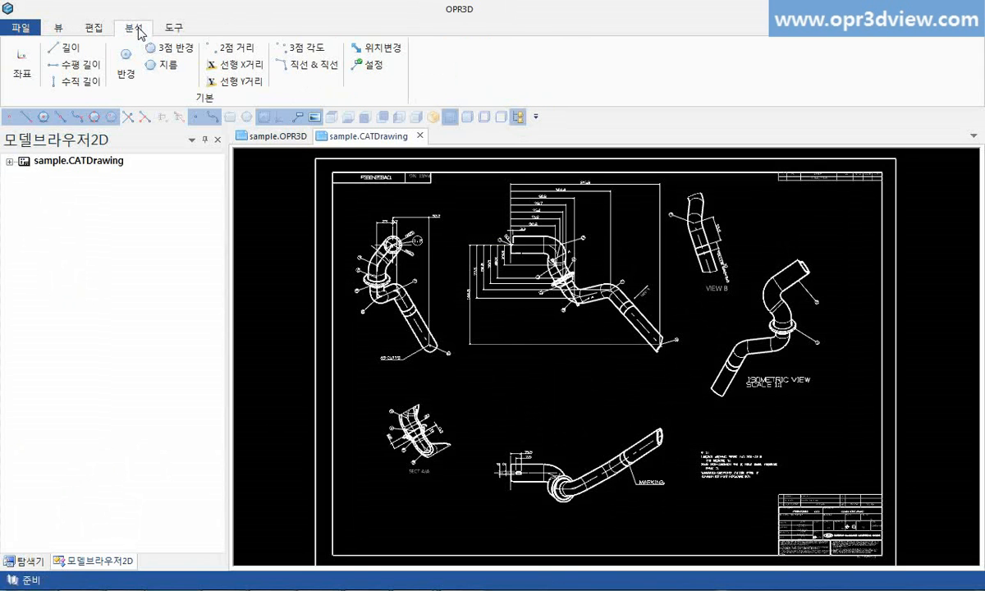
{"action": "left_click", "coordinate": [72, 47]}
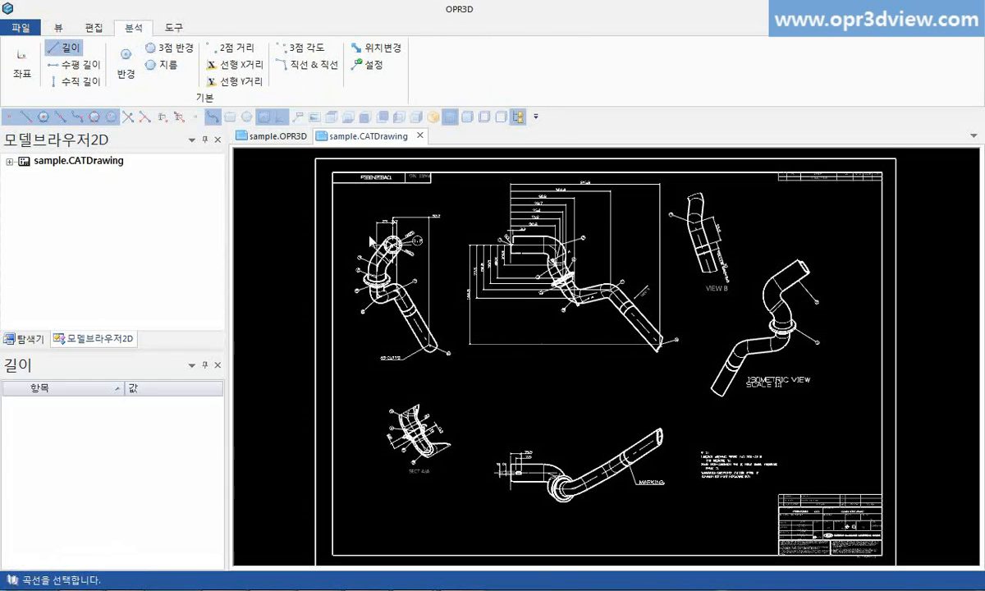
{"action": "left_click", "coordinate": [638, 333]}
{"action": "right_click", "coordinate": [640, 331]}
{"action": "left_click", "coordinate": [607, 361]}
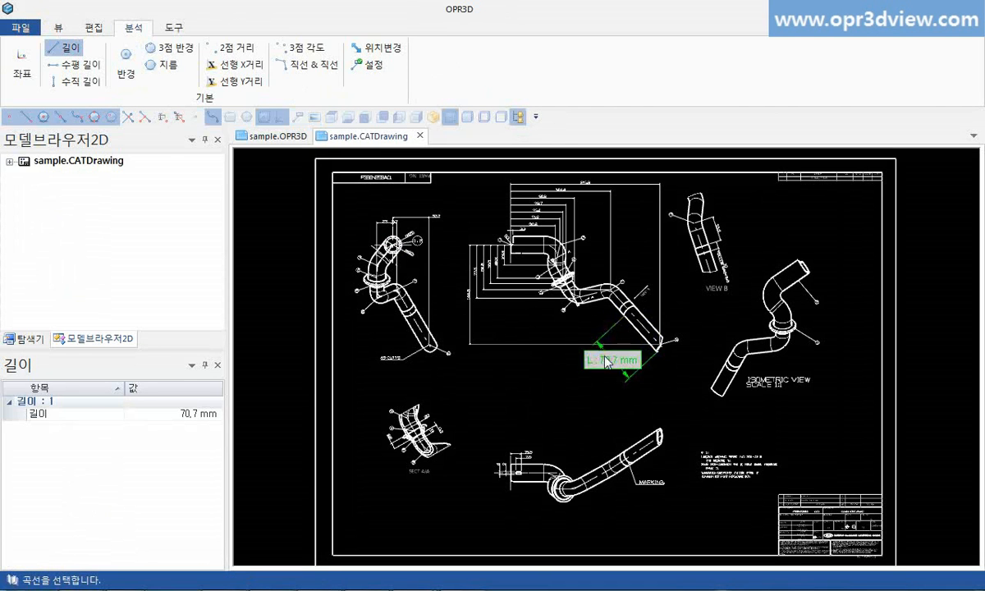
Step: Measure the linear Y and X distances between the pipe's two ends in the main view, placing a dimension for each
{"action": "left_click", "coordinate": [234, 81]}
{"action": "left_click", "coordinate": [511, 251]}
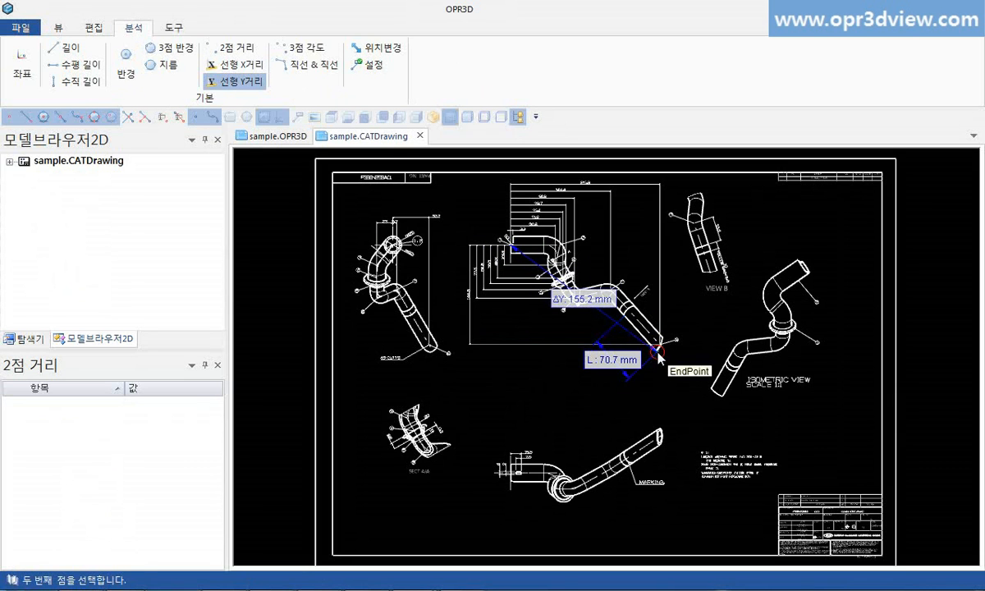
{"action": "left_click", "coordinate": [658, 350]}
{"action": "left_click", "coordinate": [444, 337]}
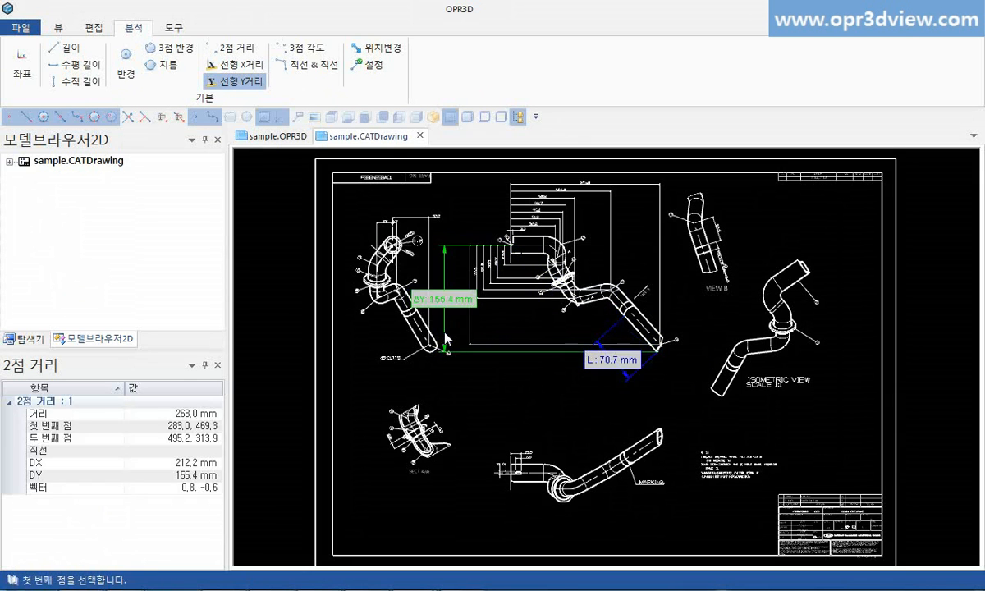
{"action": "left_click", "coordinate": [218, 64]}
{"action": "left_click", "coordinate": [512, 245]}
{"action": "left_click", "coordinate": [659, 351]}
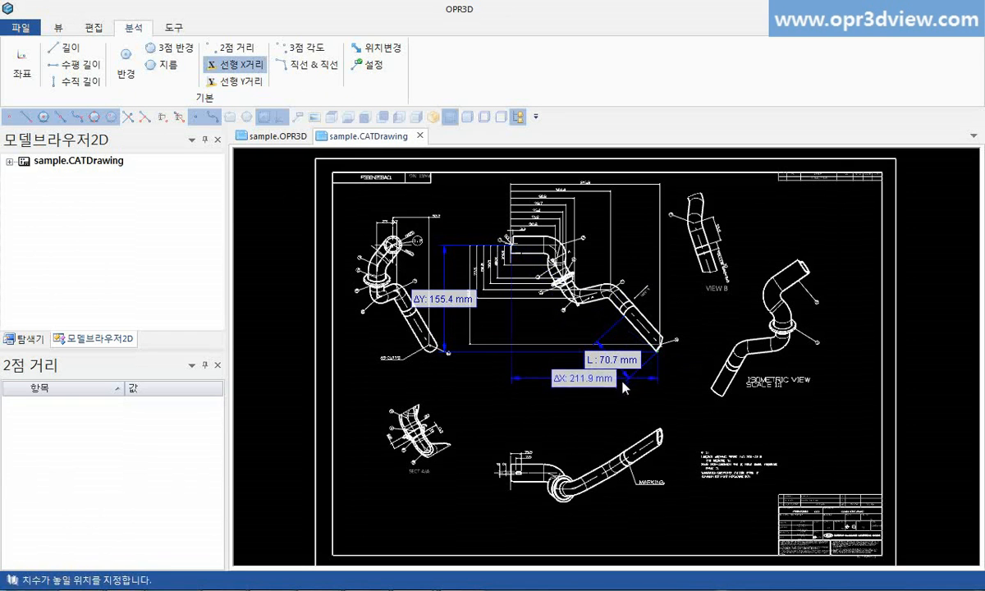
{"action": "left_click", "coordinate": [579, 384]}
Step: Set up an A4 print of the drawing with fit-to-paper turned off, preview the page and print it
{"action": "left_click", "coordinate": [20, 27]}
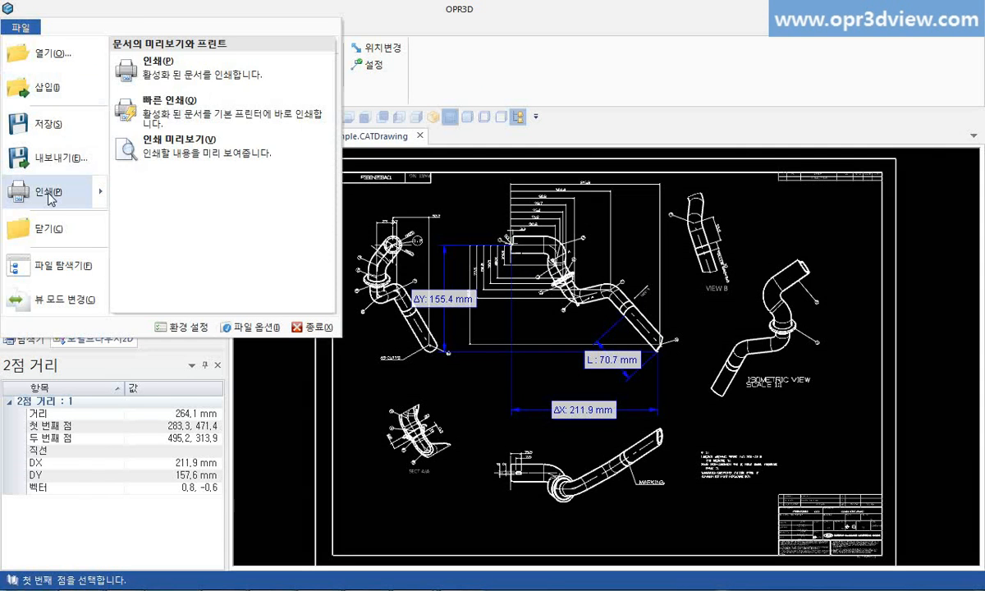
{"action": "left_click", "coordinate": [49, 197]}
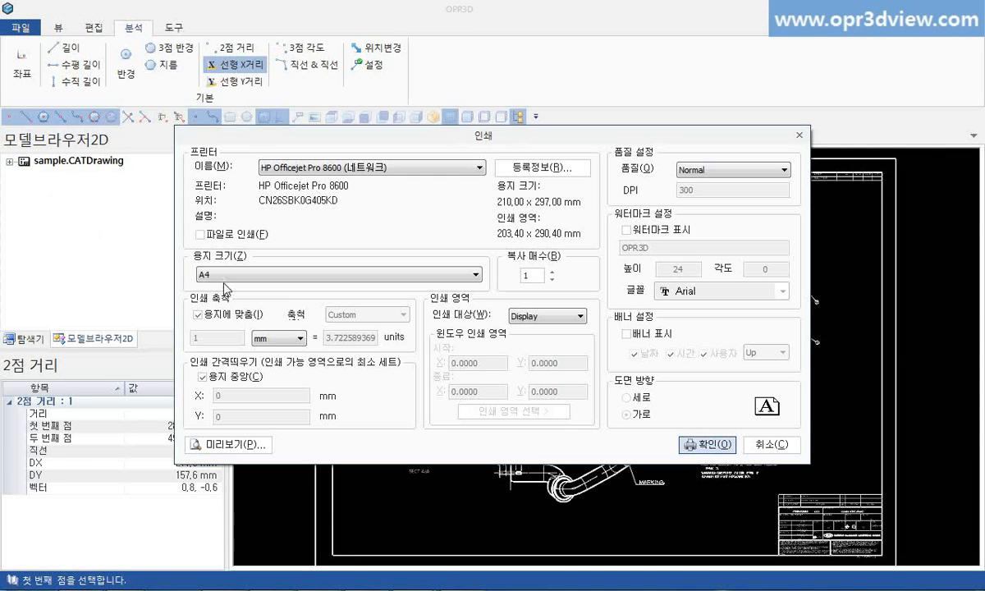
{"action": "left_click", "coordinate": [252, 319]}
{"action": "left_click", "coordinate": [365, 315]}
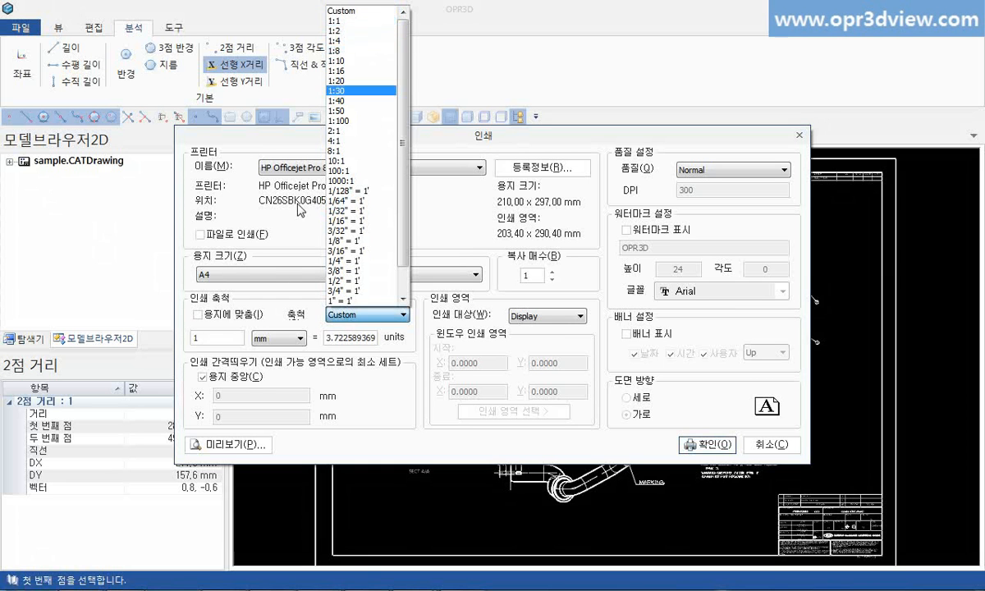
{"action": "left_click", "coordinate": [230, 442]}
{"action": "left_click", "coordinate": [234, 444]}
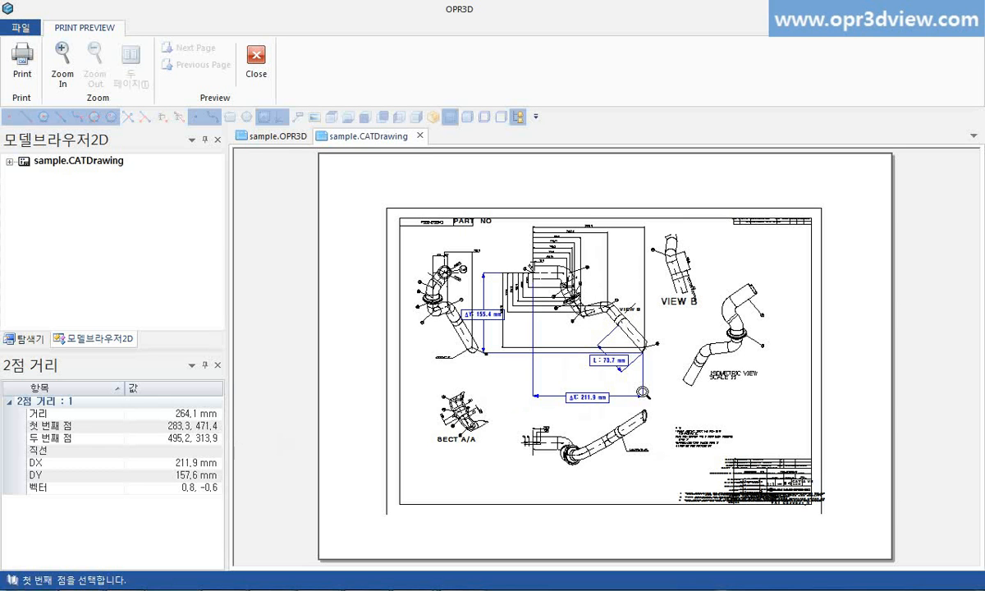
{"action": "left_click", "coordinate": [30, 70]}
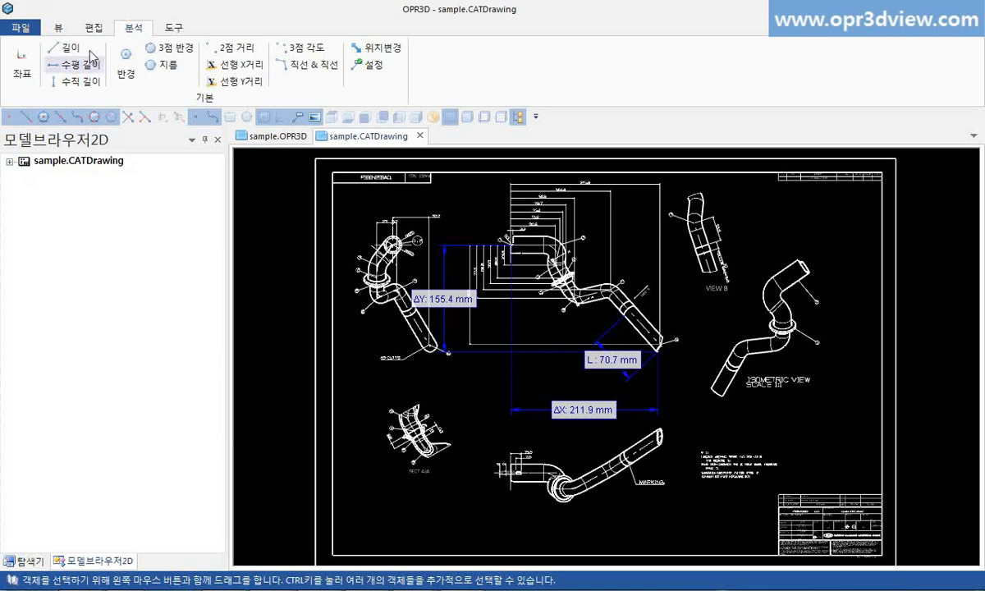
Step: Export the drawing to the Project_1 folder as the AutoCAD DWG file sample.dwg
{"action": "left_click", "coordinate": [19, 27]}
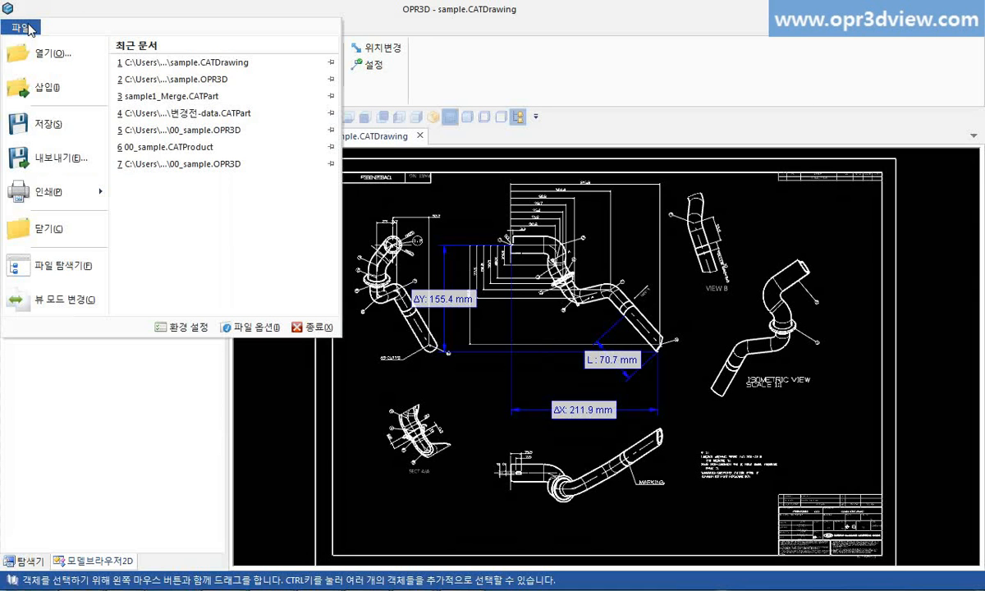
{"action": "left_click", "coordinate": [58, 158]}
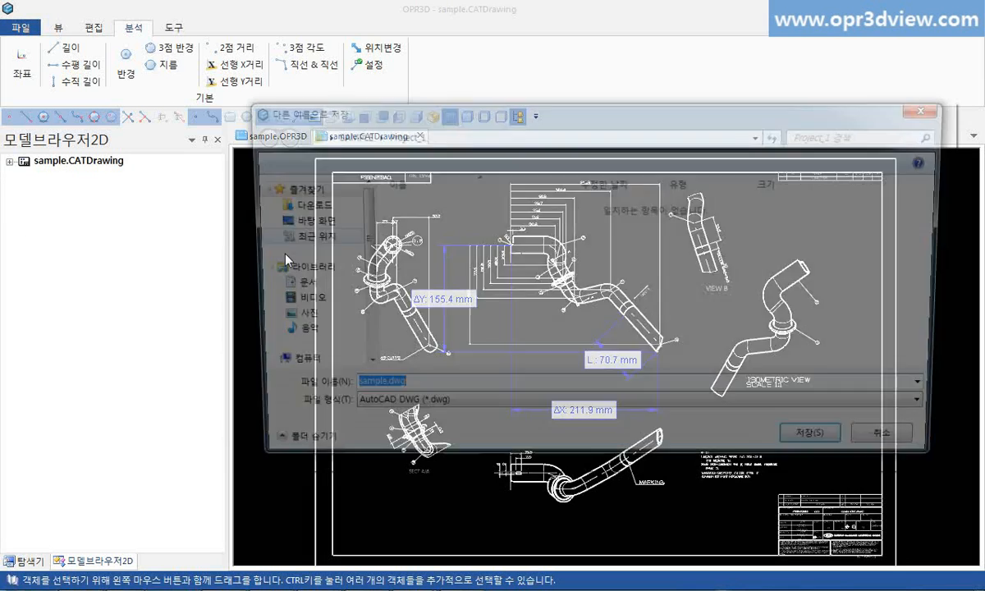
{"action": "left_click", "coordinate": [432, 413]}
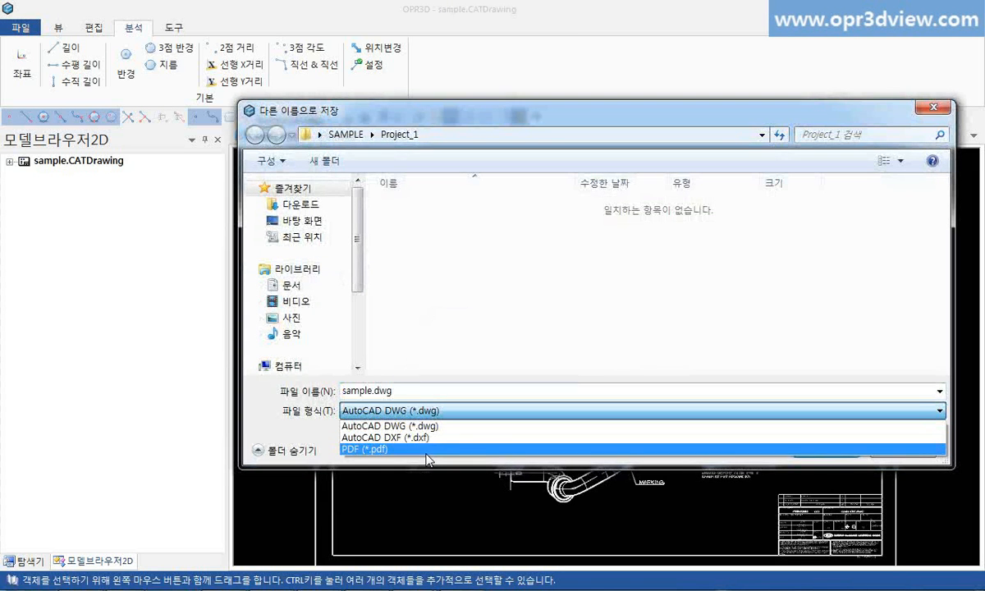
{"action": "left_click", "coordinate": [404, 426]}
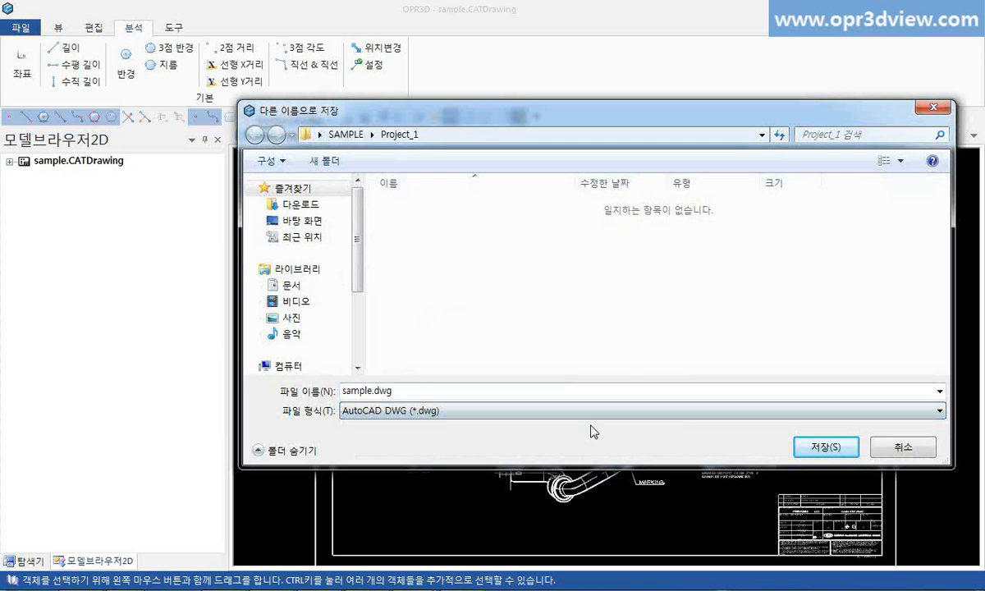
{"action": "left_click", "coordinate": [842, 452]}
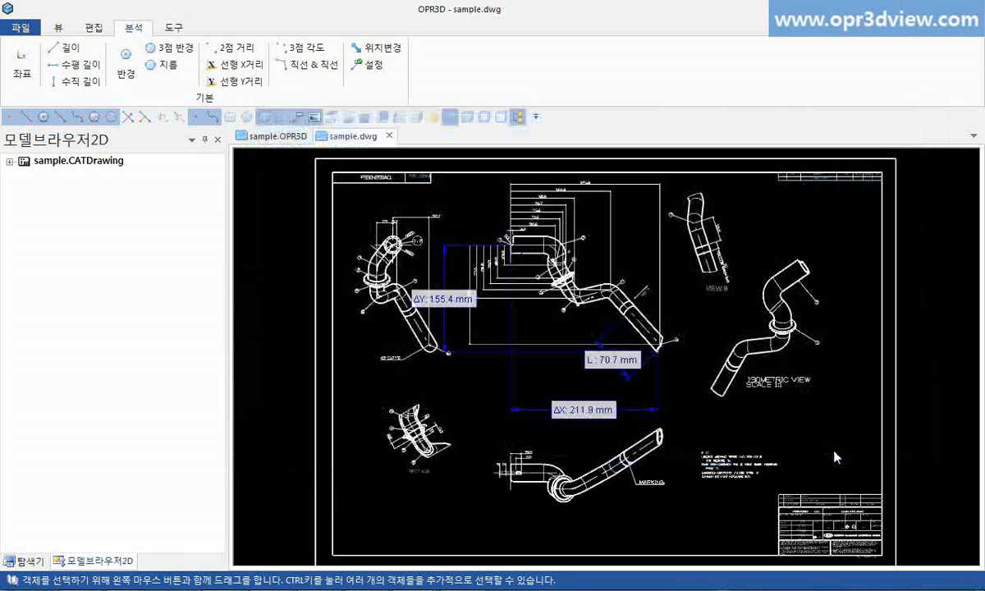
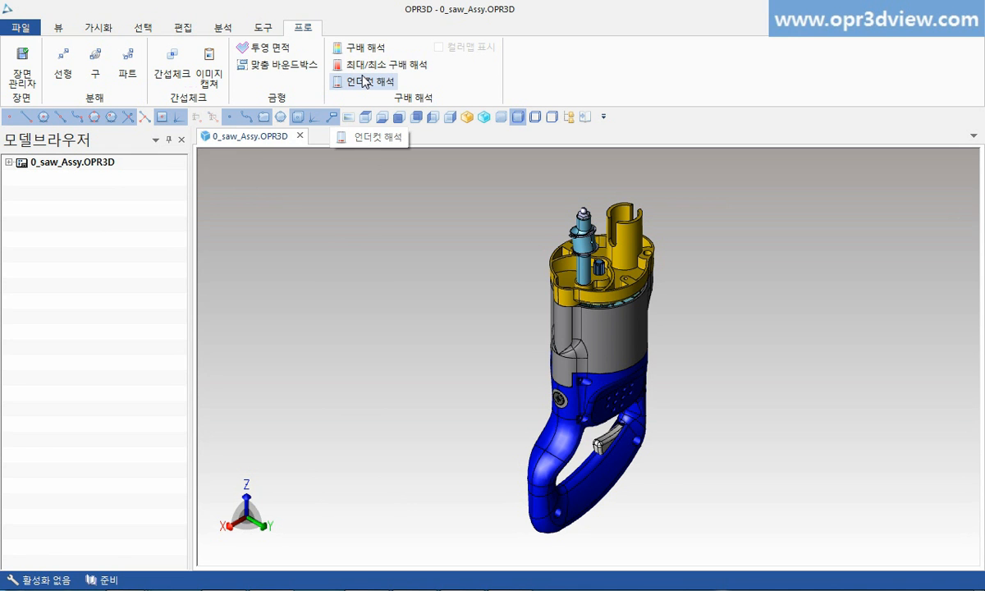
Step: Open the scene manager and store the assembled saw as a scene
{"action": "left_click", "coordinate": [366, 82]}
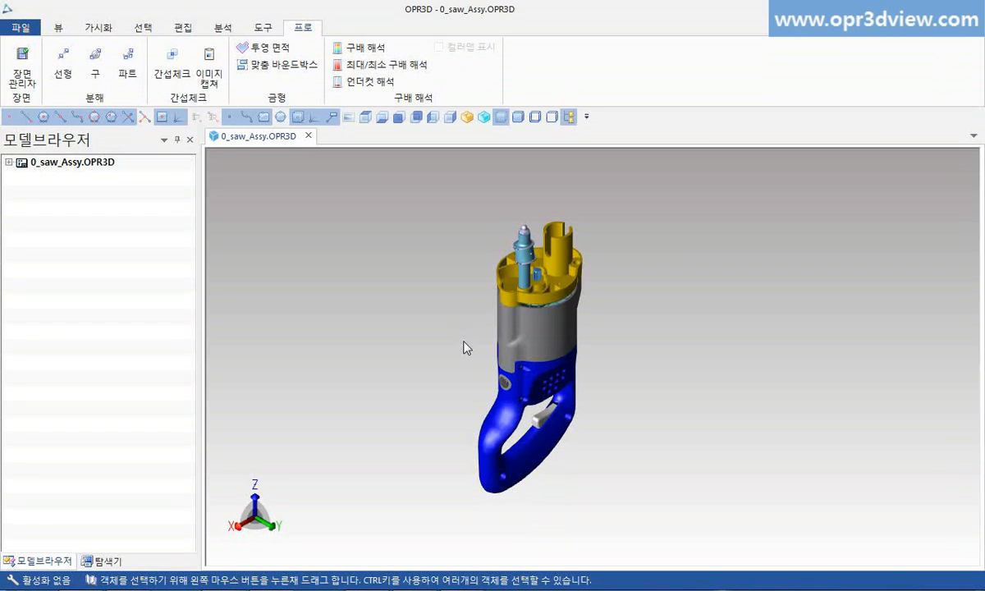
{"action": "left_click", "coordinate": [23, 81]}
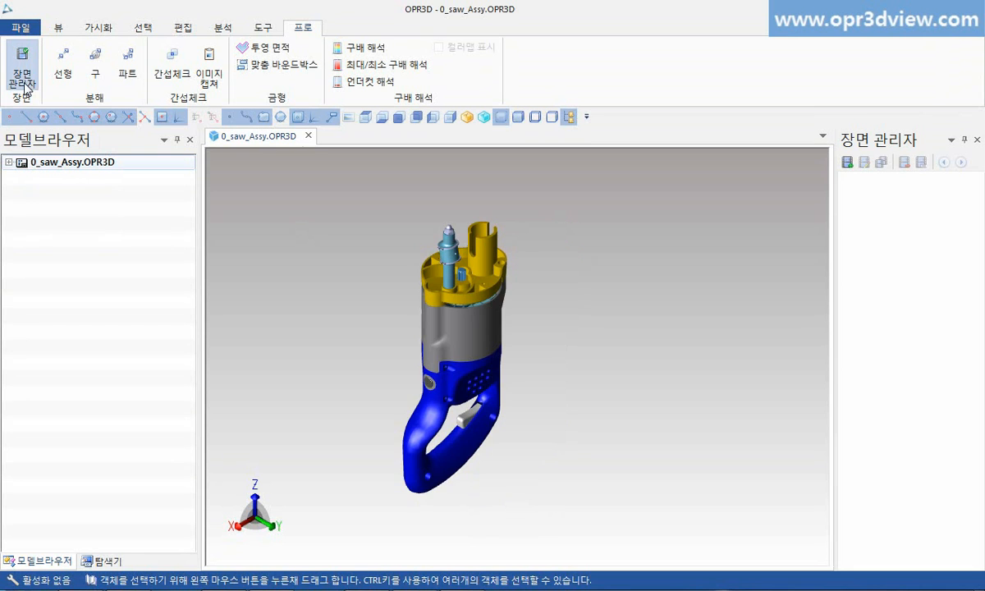
{"action": "left_click", "coordinate": [847, 162]}
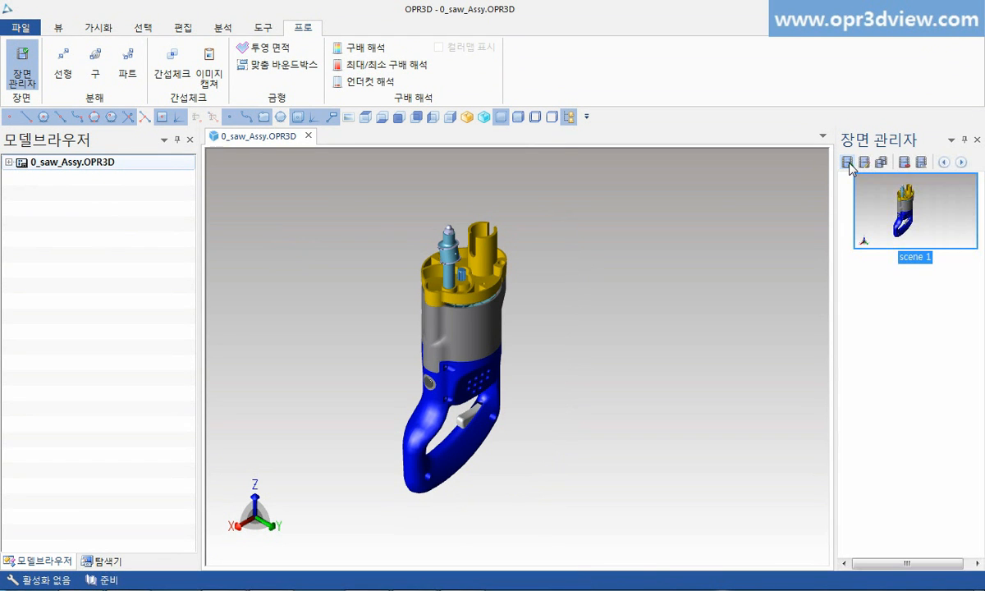
Step: Explode all parts of the saw assembly with the sphere explosion and store the exploded state as a second scene
{"action": "left_click", "coordinate": [96, 74]}
{"action": "left_click_drag", "start_coordinate": [361, 198], "coordinate": [582, 516]}
{"action": "left_click_drag", "start_coordinate": [482, 376], "coordinate": [704, 387]}
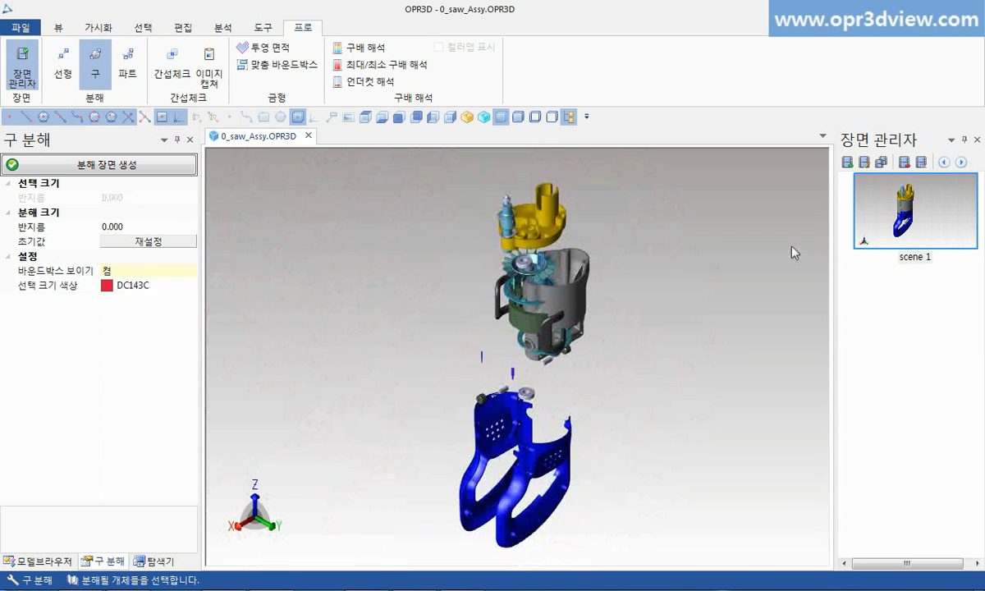
{"action": "left_click", "coordinate": [848, 162]}
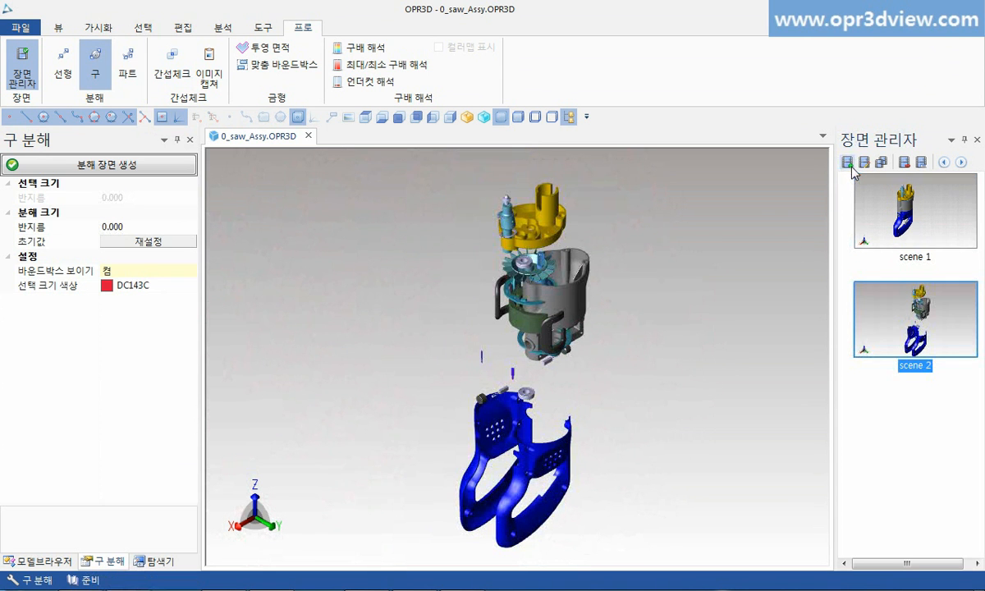
Step: Leave the sphere explosion and show only the grey housing part
{"action": "left_click", "coordinate": [670, 280]}
{"action": "key", "text": "Escape"}
{"action": "left_click", "coordinate": [552, 313]}
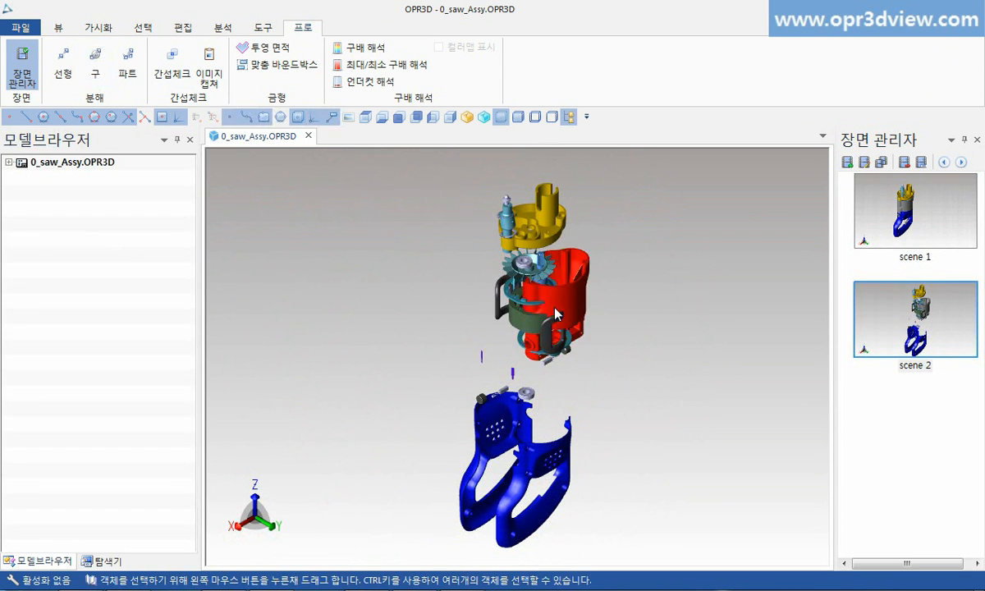
{"action": "right_click", "coordinate": [555, 310]}
{"action": "left_click", "coordinate": [608, 334]}
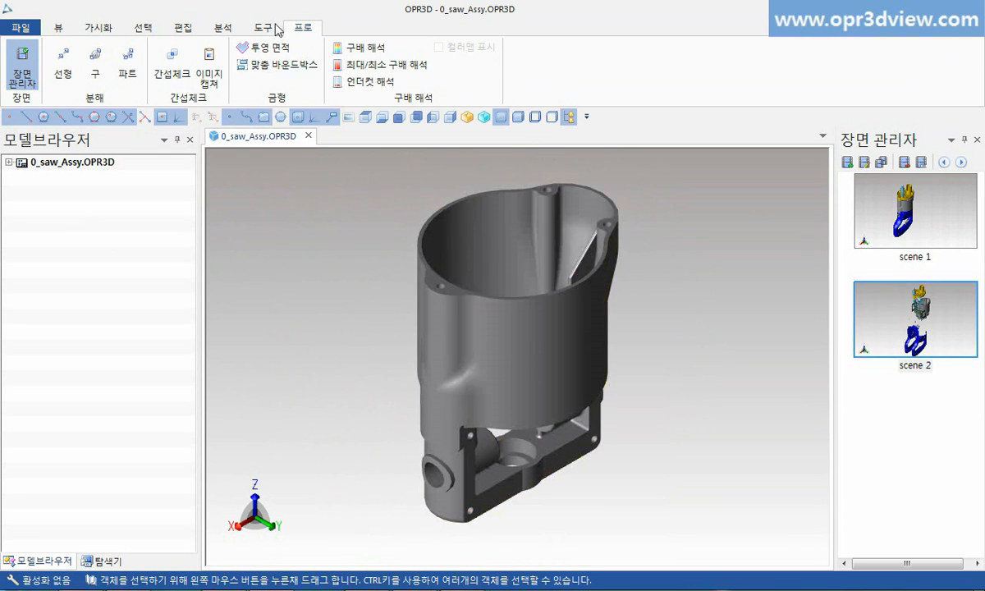
Step: Measure the bounding box of the grey housing
{"action": "left_click", "coordinate": [230, 28]}
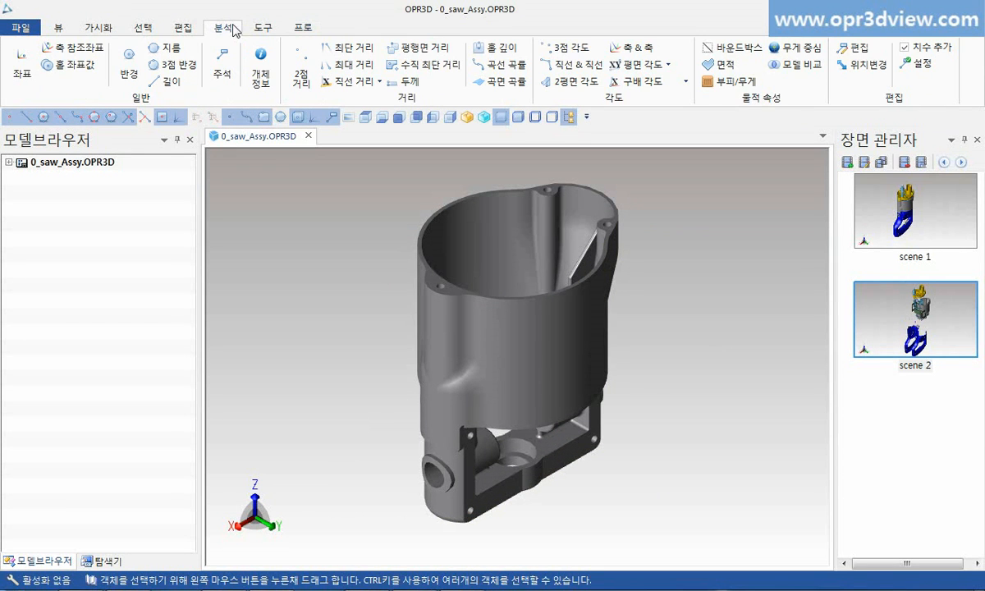
{"action": "left_click", "coordinate": [729, 48]}
{"action": "left_click", "coordinate": [558, 302]}
{"action": "right_click", "coordinate": [558, 303]}
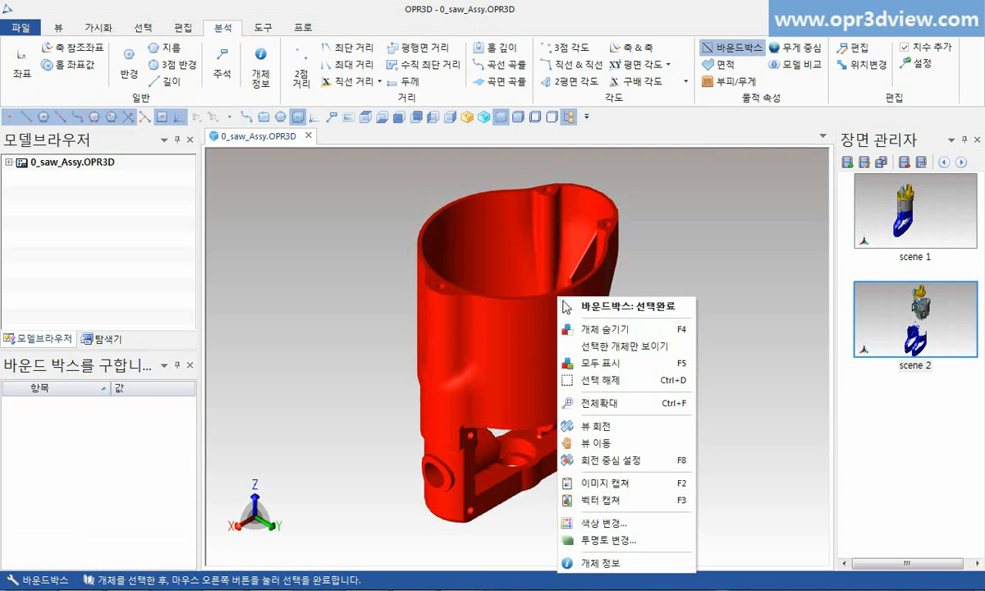
{"action": "left_click", "coordinate": [573, 311]}
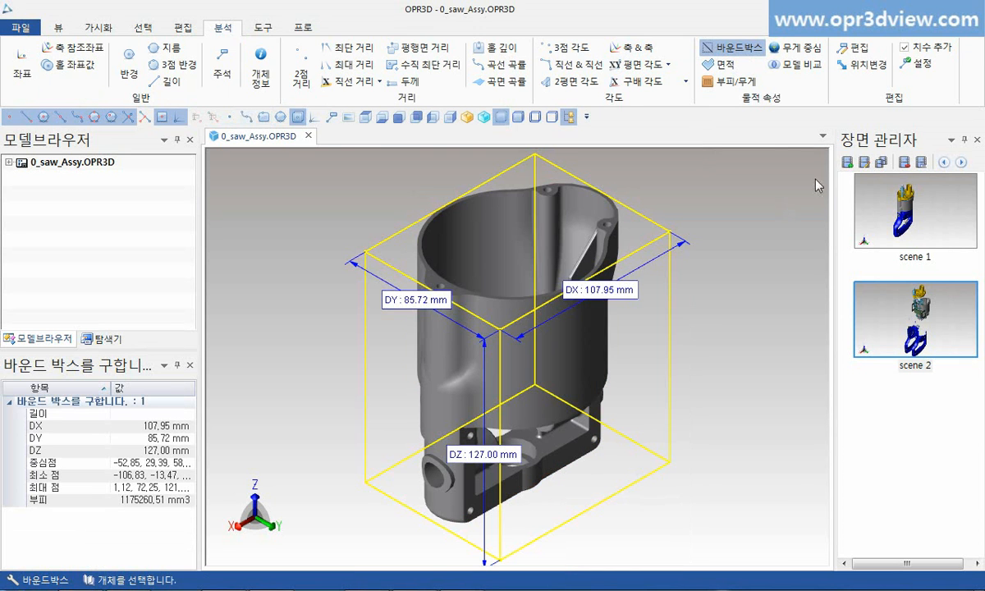
Step: Store the housing with its bounding box as a third scene and play back the stored scenes
{"action": "left_click", "coordinate": [848, 163]}
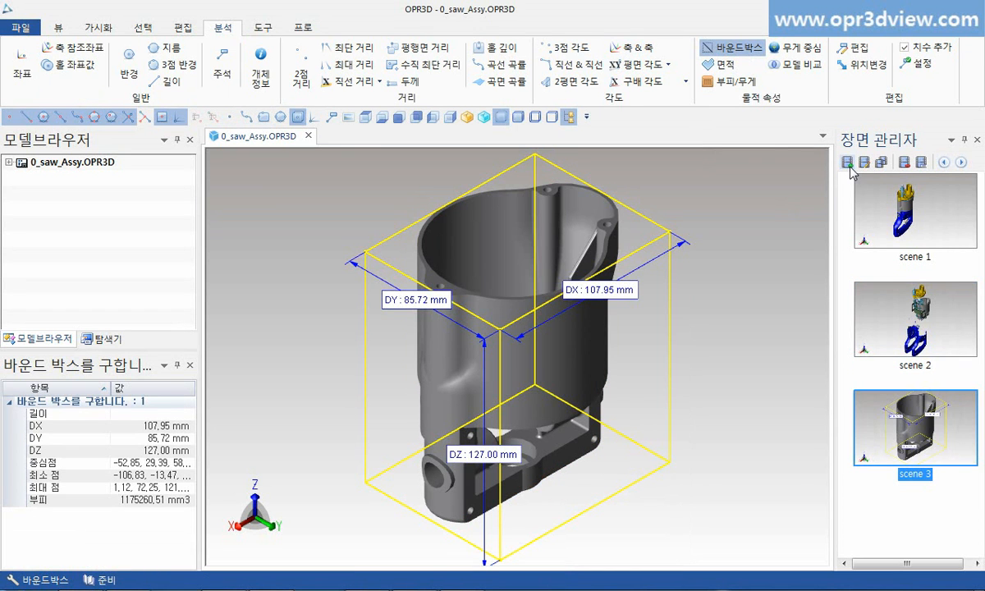
{"action": "left_click", "coordinate": [903, 328]}
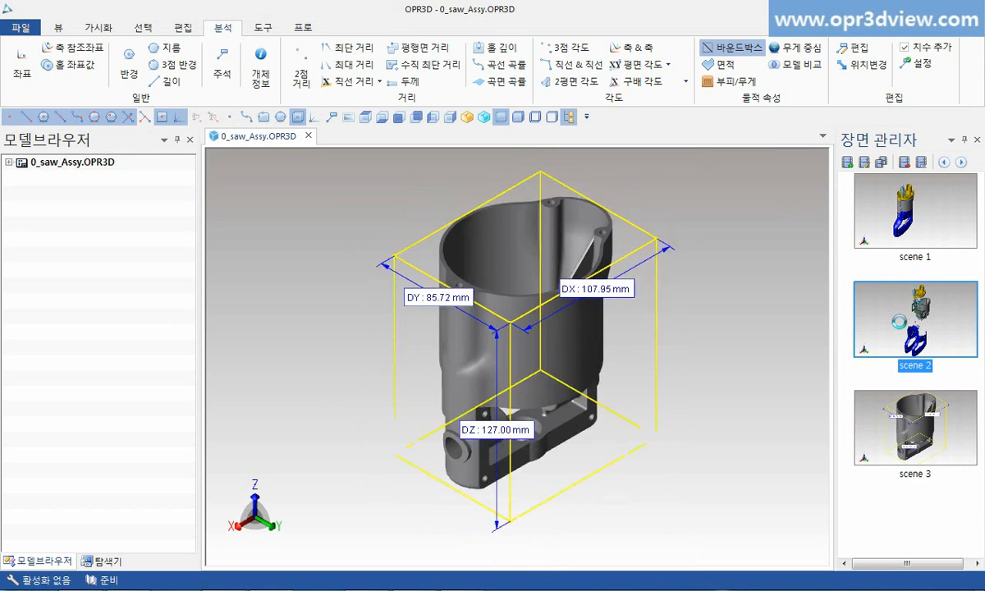
{"action": "left_click", "coordinate": [911, 227]}
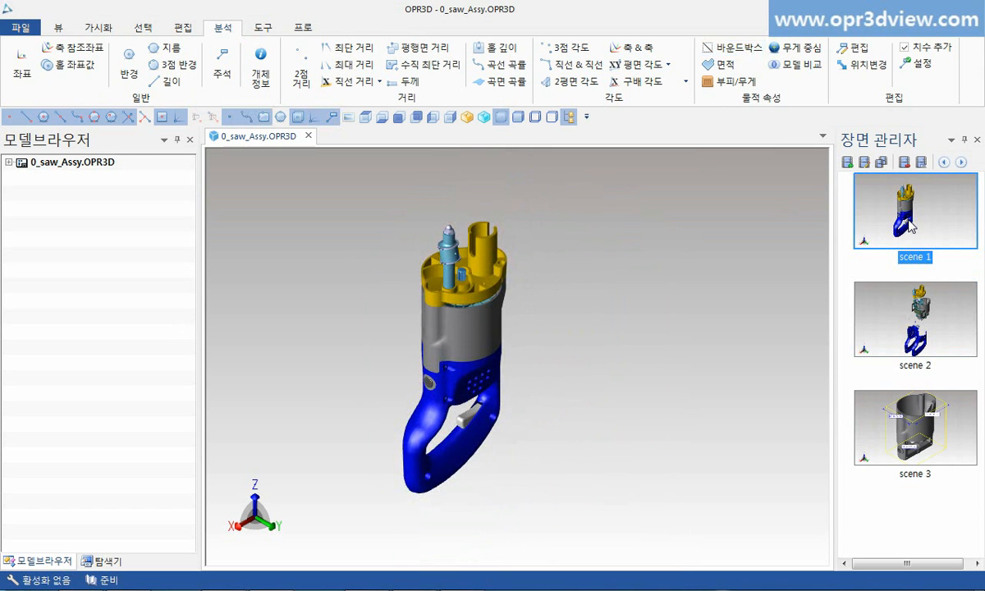
{"action": "left_click", "coordinate": [962, 163]}
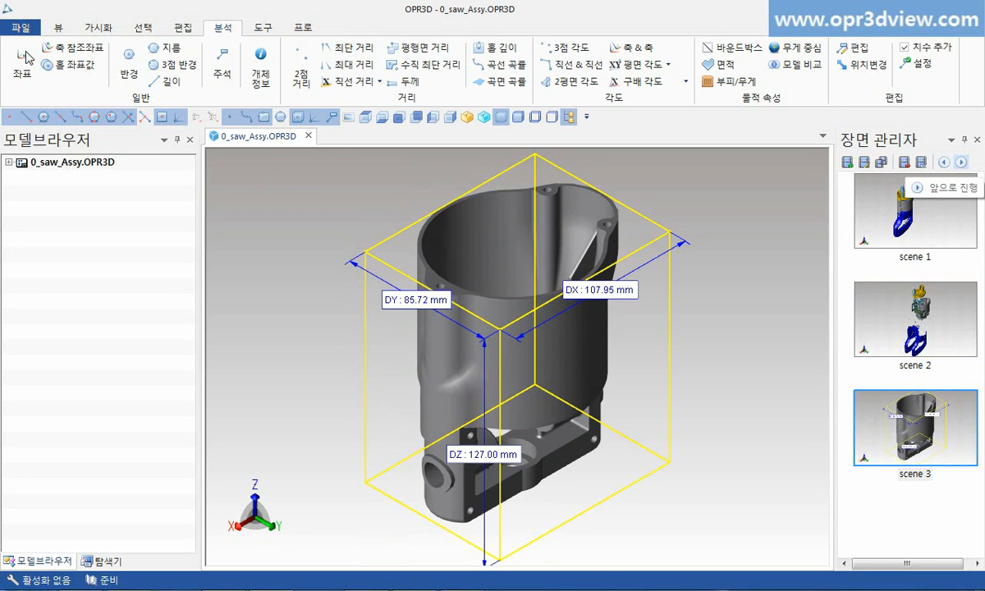
Step: Save the saw assembly with its stored scenes and close the file
{"action": "left_click", "coordinate": [21, 27]}
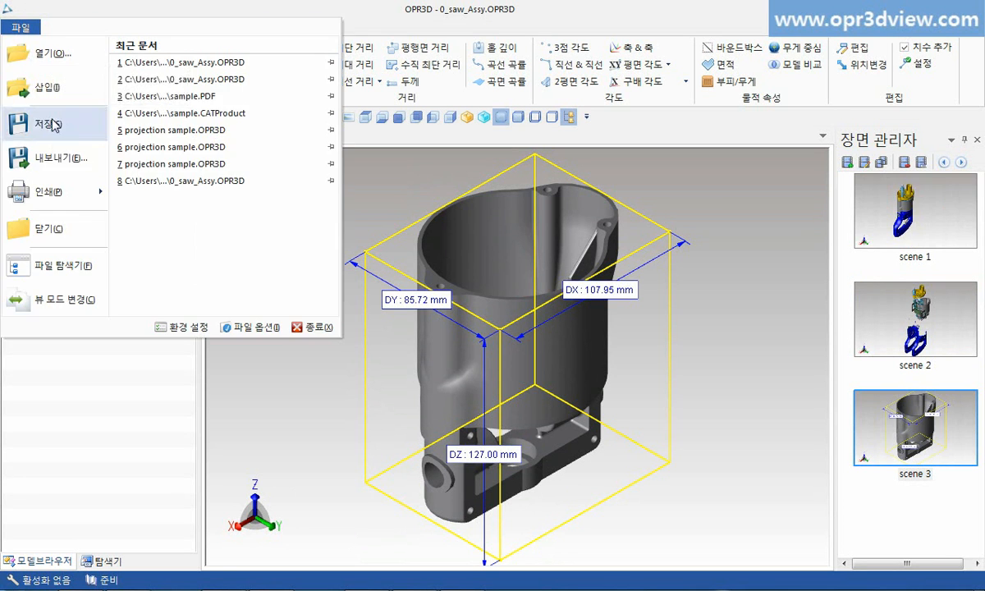
{"action": "left_click", "coordinate": [45, 125]}
{"action": "left_click", "coordinate": [633, 474]}
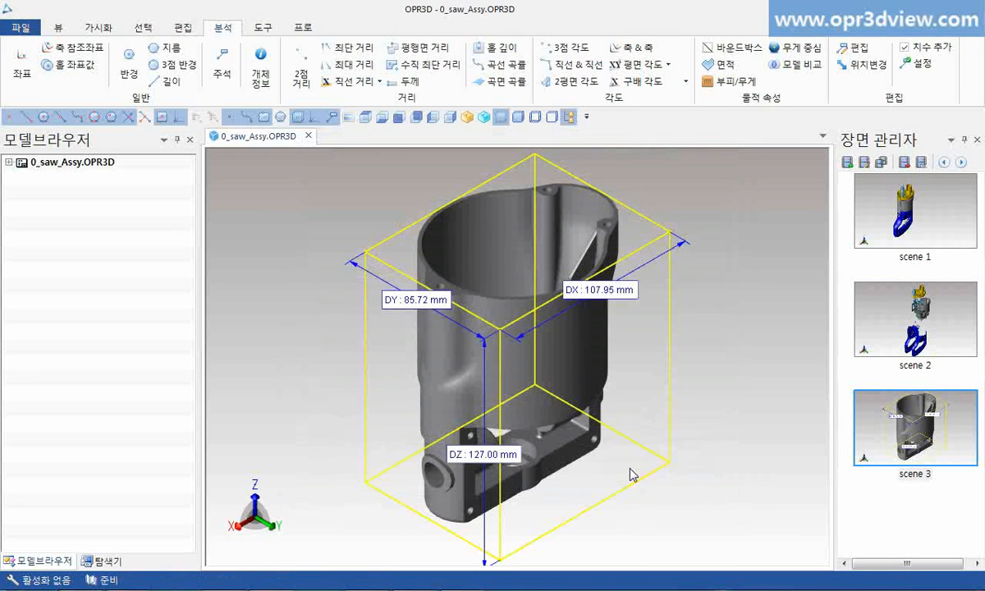
{"action": "left_click", "coordinate": [309, 135]}
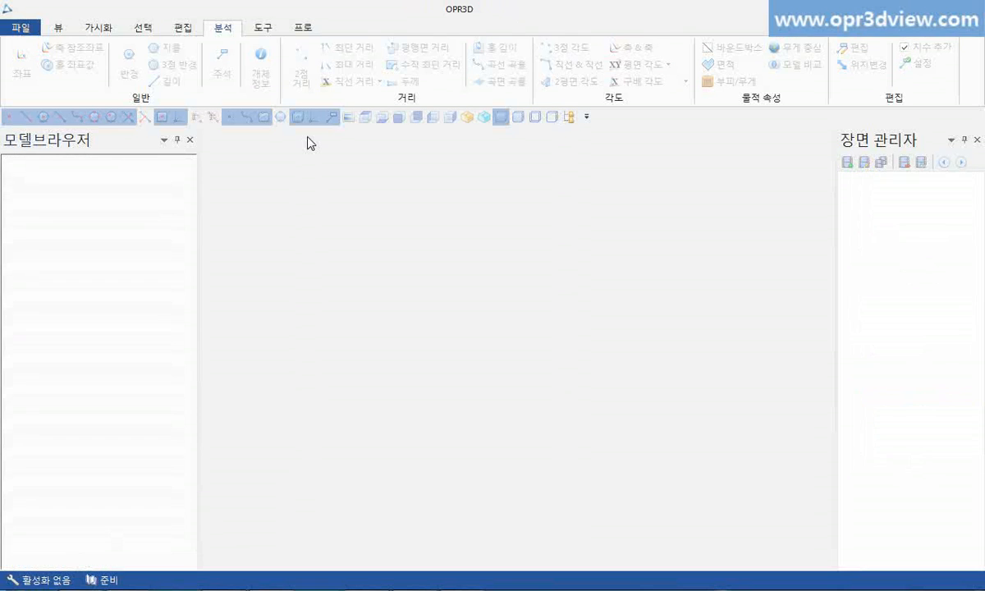
Step: Reopen 0_saw_Assy.OPR3D from the file explorer and recall the stored exploded and assembled scenes
{"action": "left_click", "coordinate": [568, 116]}
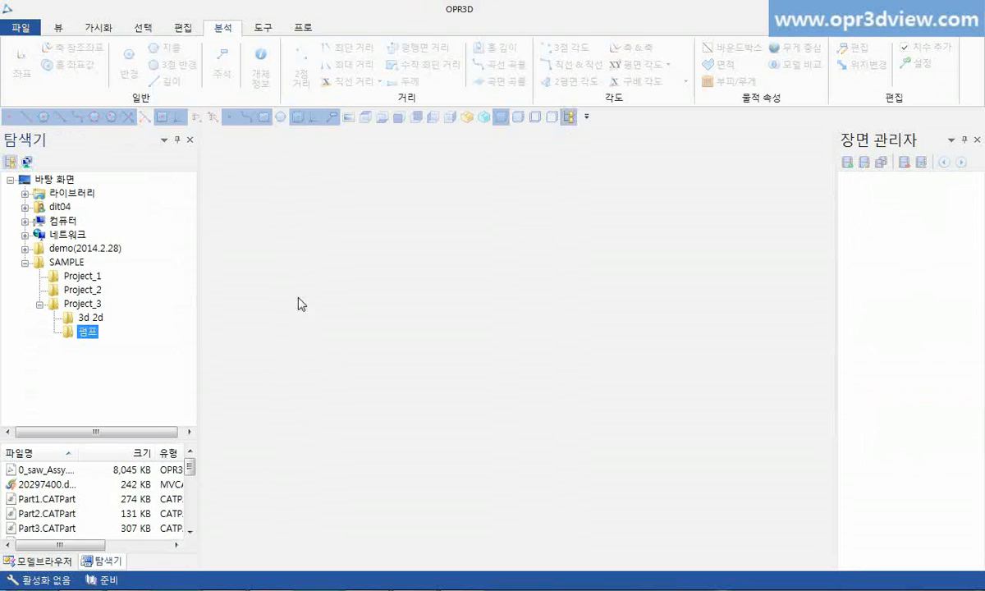
{"action": "double_click", "coordinate": [44, 472]}
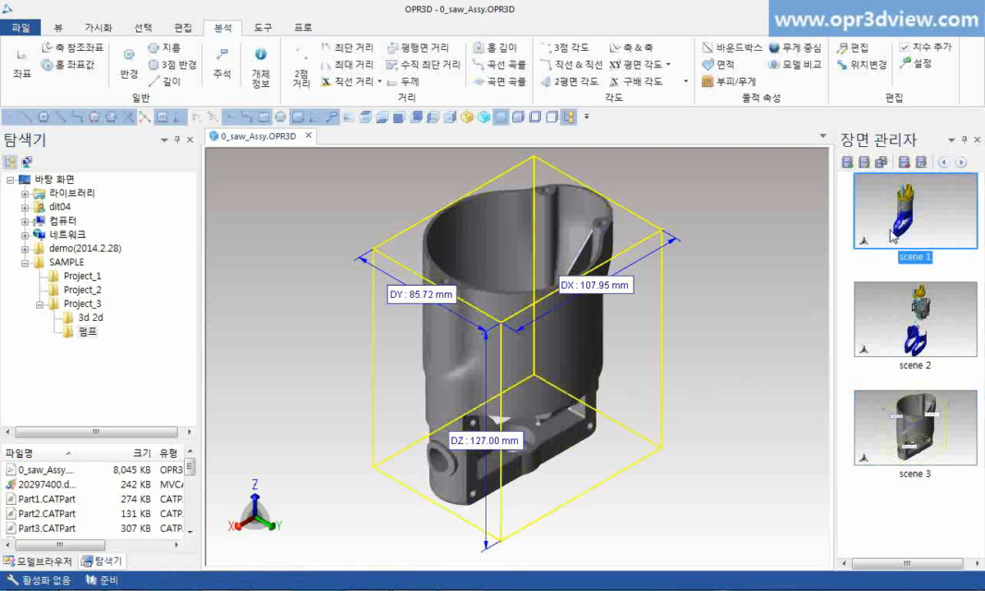
{"action": "left_click", "coordinate": [917, 308]}
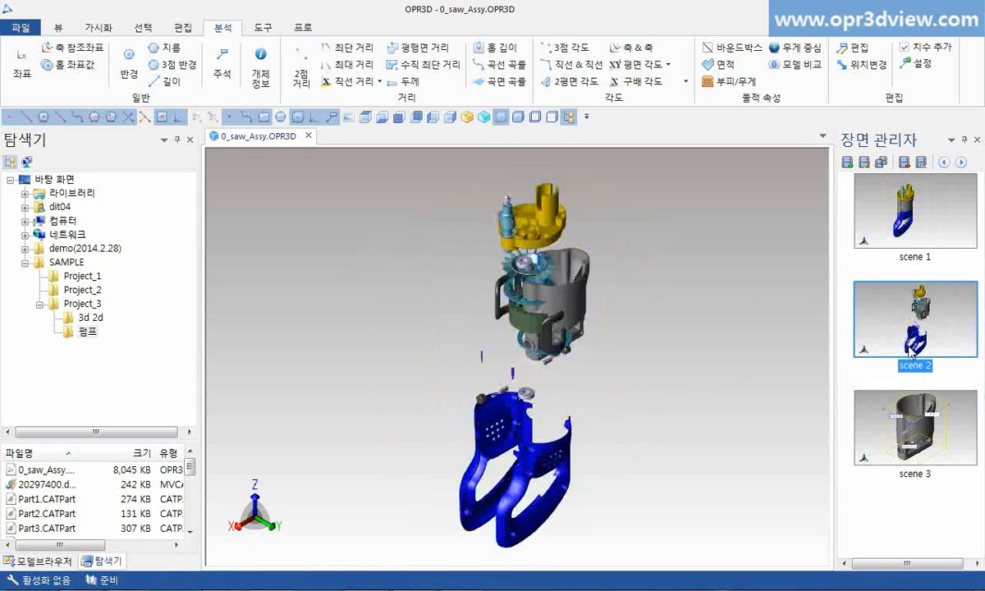
{"action": "left_click", "coordinate": [905, 236]}
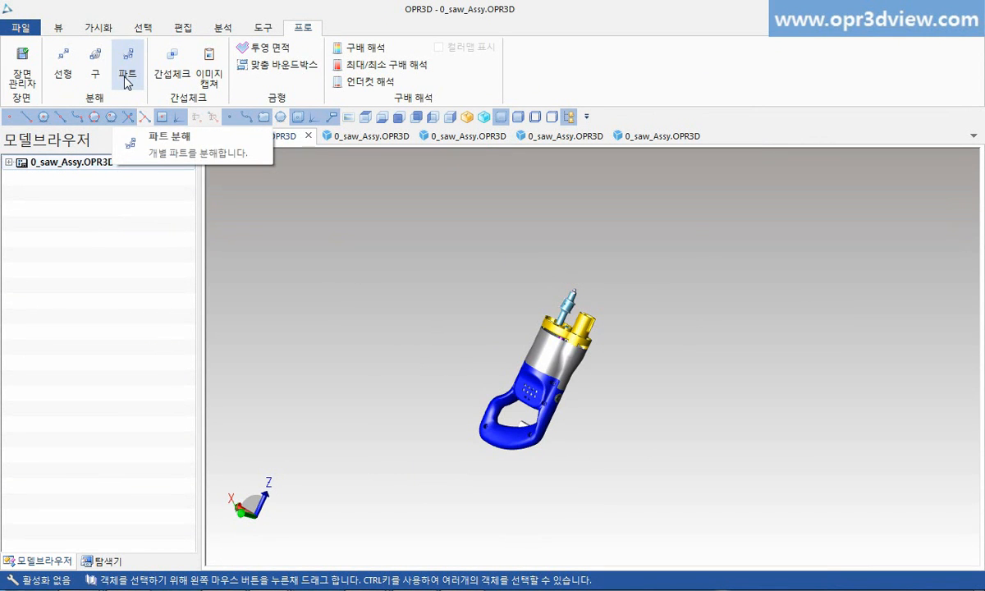
Step: Explode all parts of the first open saw assembly linearly along the Z axis to a size of about 683 mm
{"action": "left_click", "coordinate": [63, 66]}
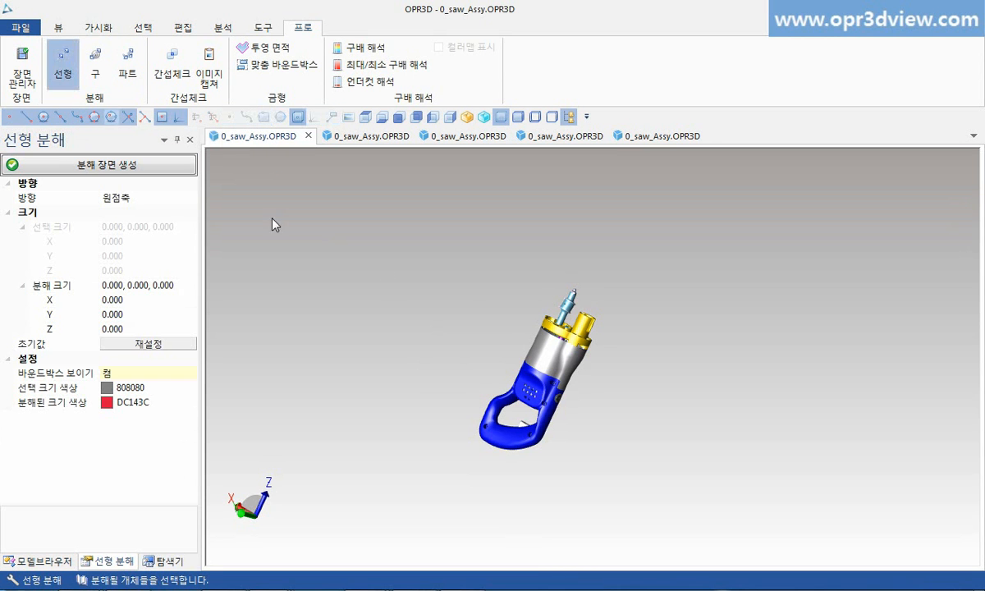
{"action": "left_click_drag", "start_coordinate": [404, 231], "coordinate": [672, 445]}
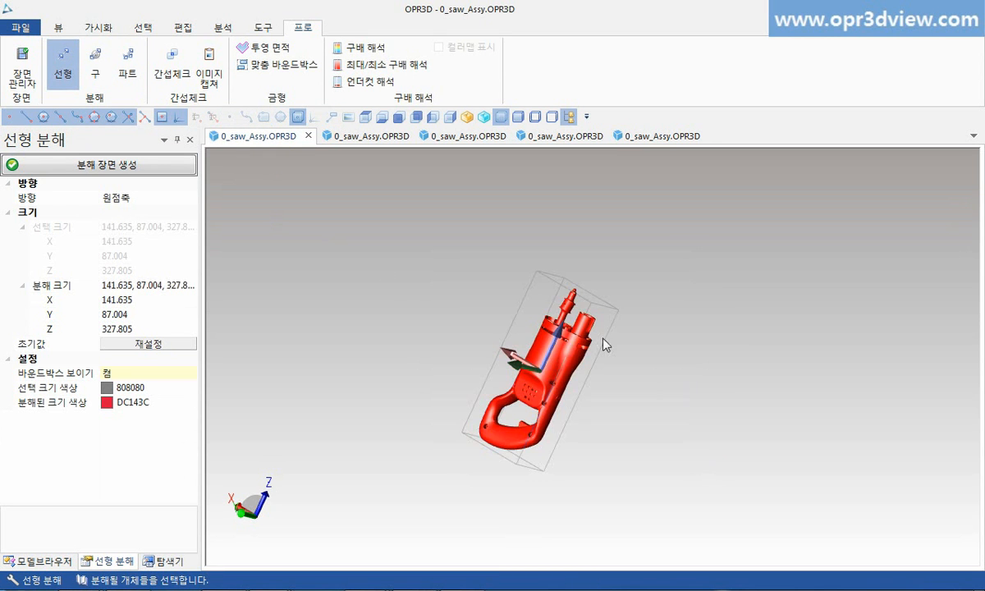
{"action": "left_click_drag", "start_coordinate": [563, 326], "coordinate": [560, 337]}
{"action": "left_click_drag", "start_coordinate": [604, 262], "coordinate": [620, 227]}
{"action": "scroll", "coordinate": [581, 414], "scroll_direction": "down", "scroll_amount": 3}
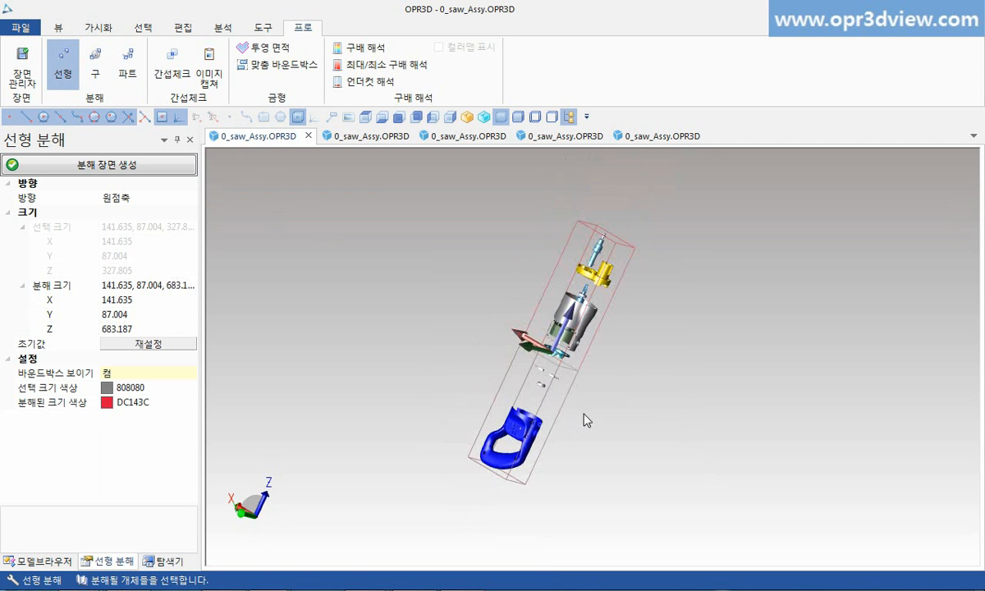
Step: In the second open saw assembly, explode all parts linearly along the X direction of axis origin 1 to about 606 mm
{"action": "left_click", "coordinate": [360, 137]}
{"action": "left_click", "coordinate": [64, 66]}
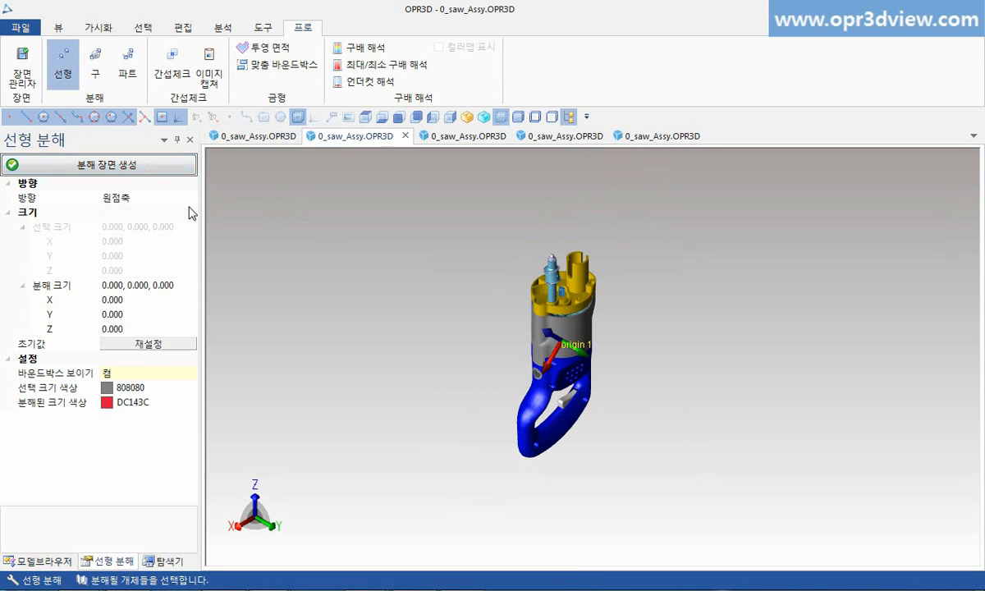
{"action": "left_click", "coordinate": [189, 198]}
{"action": "left_click", "coordinate": [185, 223]}
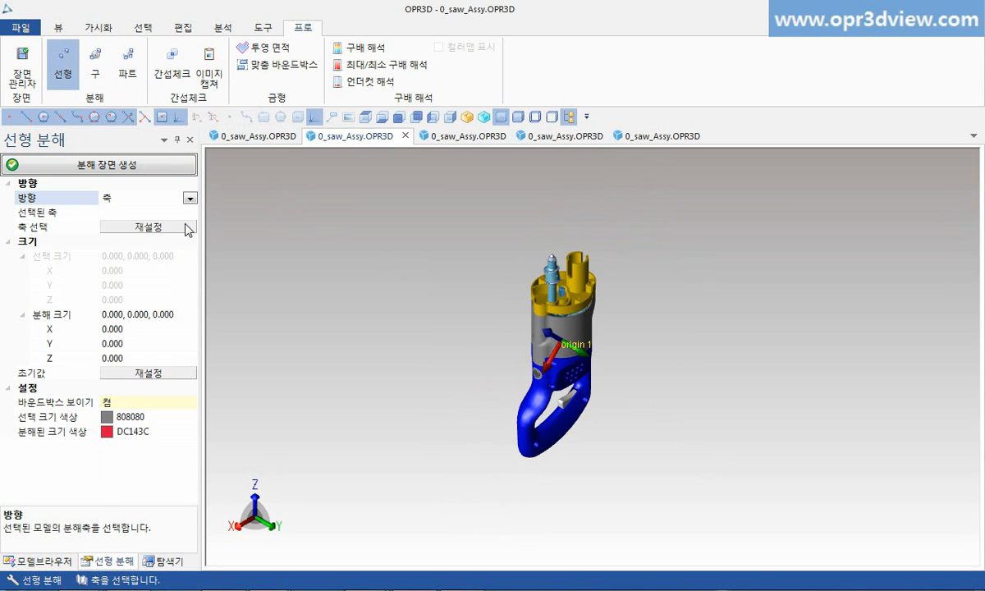
{"action": "left_click", "coordinate": [548, 335]}
{"action": "left_click_drag", "start_coordinate": [420, 214], "coordinate": [691, 507]}
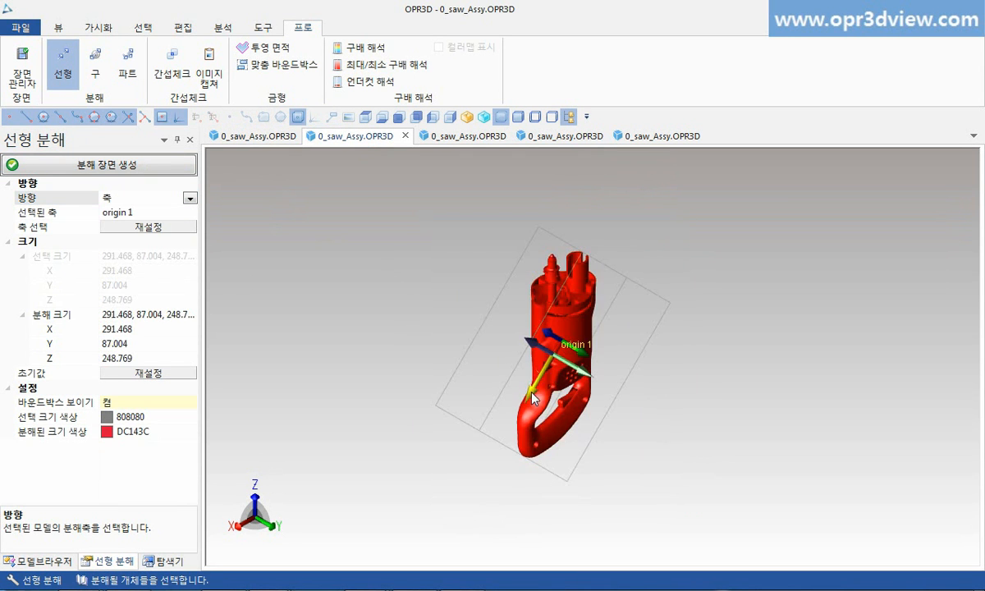
{"action": "left_click_drag", "start_coordinate": [529, 393], "coordinate": [431, 464]}
{"action": "middle_click_drag", "start_coordinate": [429, 402], "coordinate": [475, 288]}
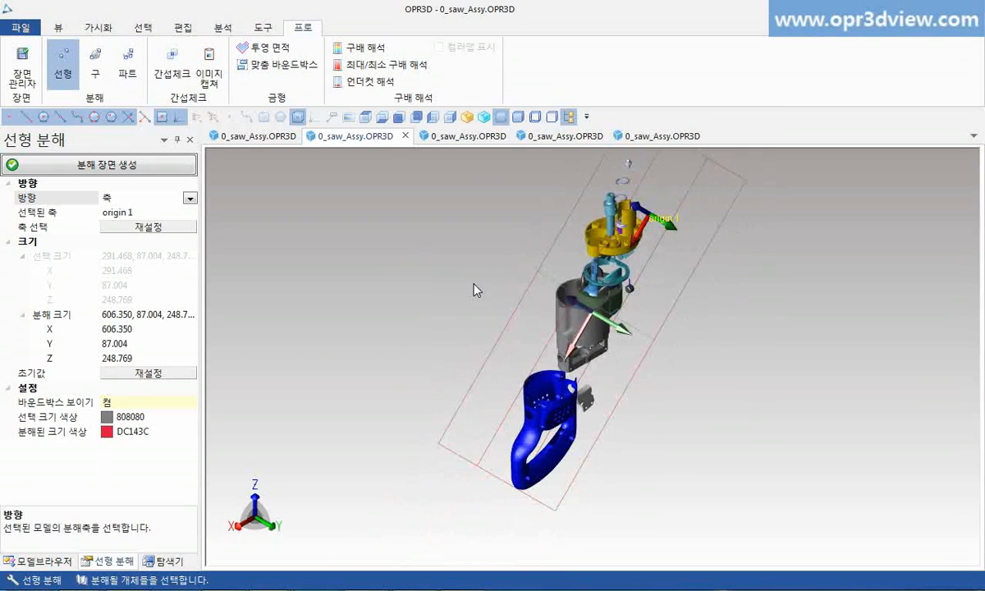
Step: In the third open saw assembly, explode all parts with the sphere explosion to a radius of about 351 mm
{"action": "left_click", "coordinate": [454, 136]}
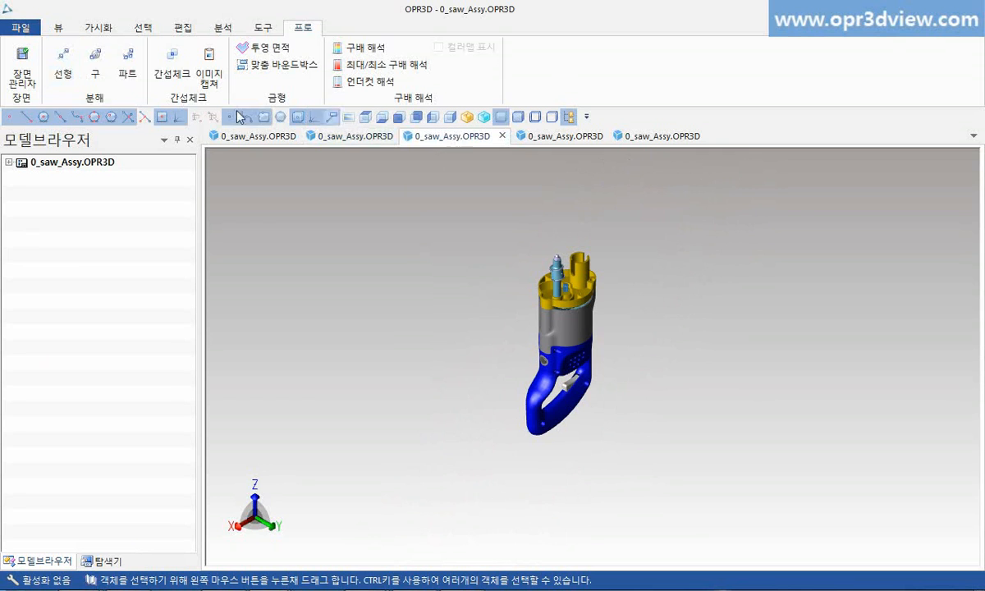
{"action": "left_click", "coordinate": [95, 65]}
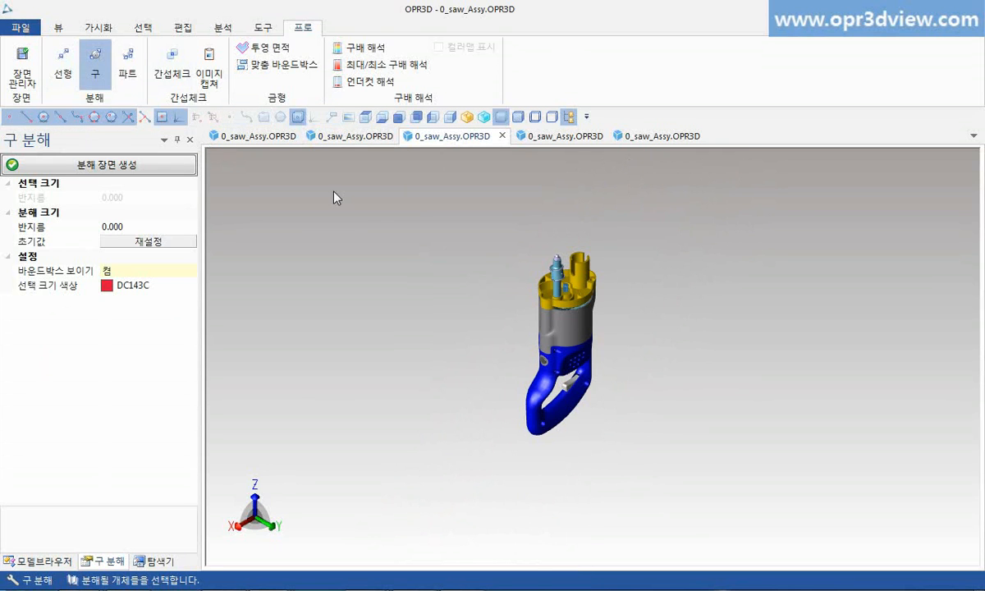
{"action": "left_click_drag", "start_coordinate": [483, 237], "coordinate": [665, 472]}
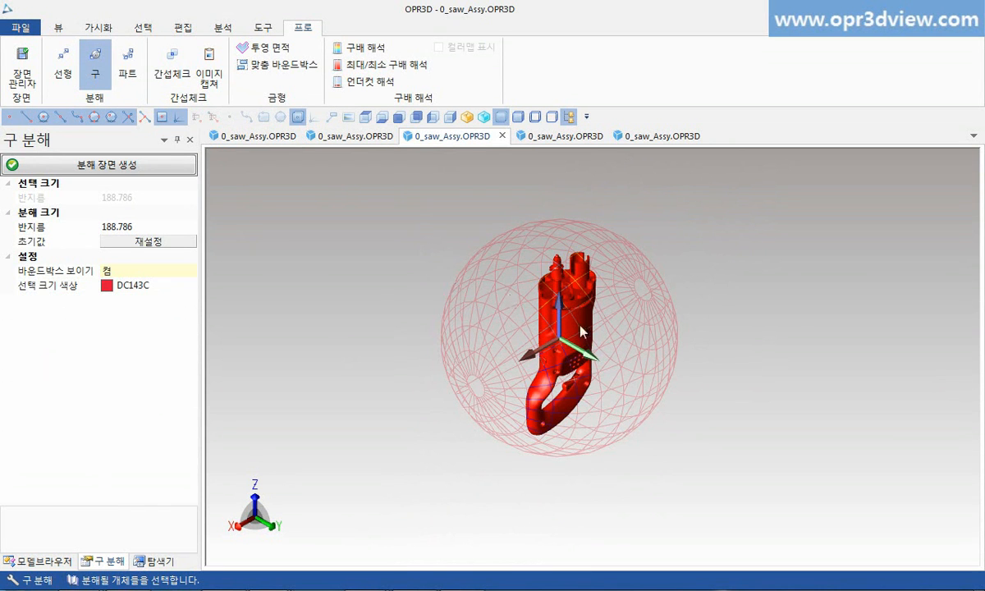
{"action": "left_click_drag", "start_coordinate": [565, 340], "coordinate": [707, 417]}
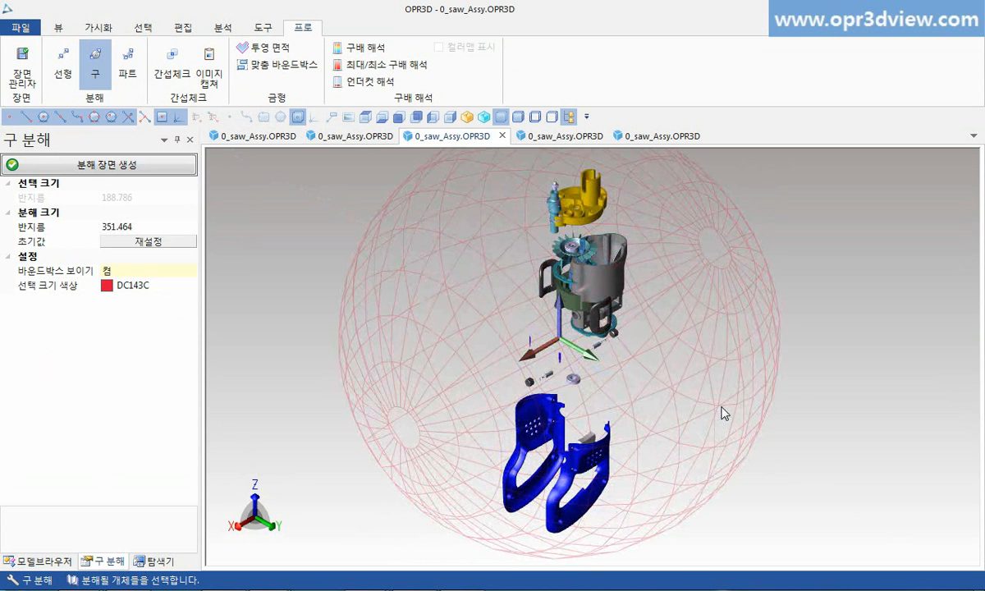
{"action": "key", "text": "Escape"}
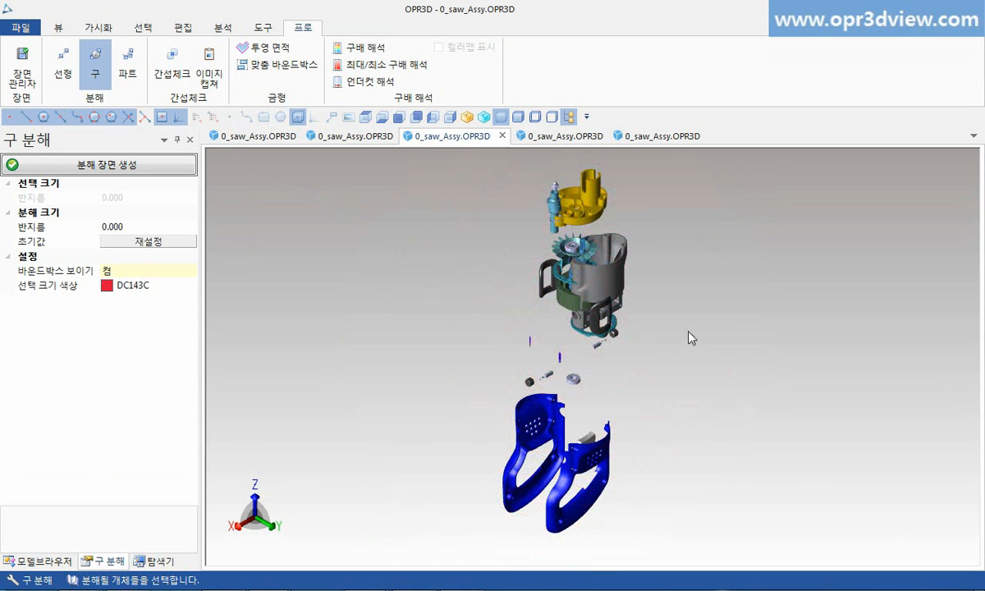
Step: In the fourth open saw assembly, use part explosion to raise the yellow cover and grey housing, and pull one blue handle half outward along Y
{"action": "left_click", "coordinate": [556, 137]}
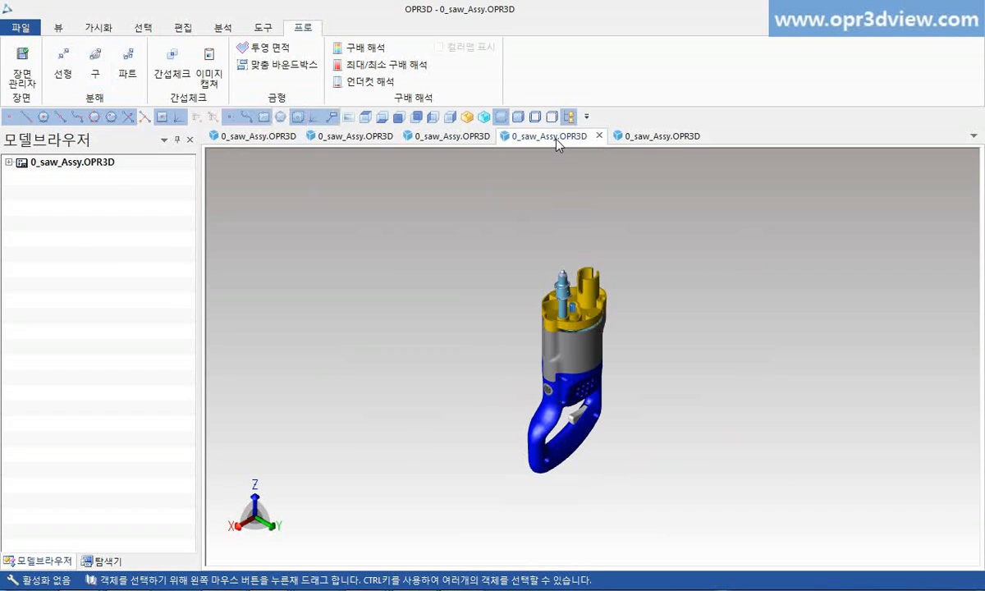
{"action": "left_click", "coordinate": [128, 69]}
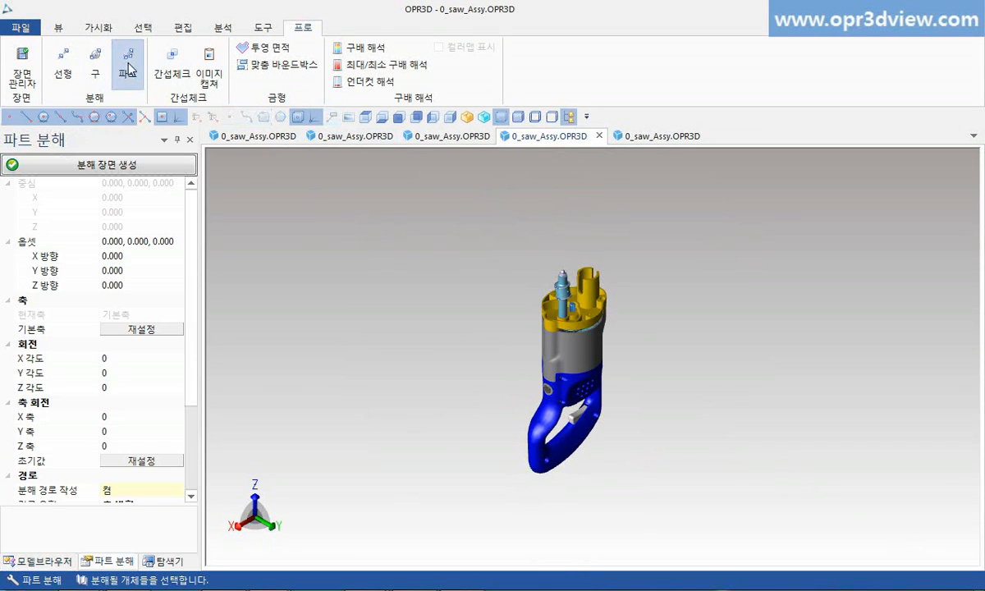
{"action": "left_click", "coordinate": [562, 300]}
{"action": "left_click_drag", "start_coordinate": [573, 258], "coordinate": [605, 154]}
{"action": "left_click", "coordinate": [579, 350]}
{"action": "left_click_drag", "start_coordinate": [579, 350], "coordinate": [581, 289]}
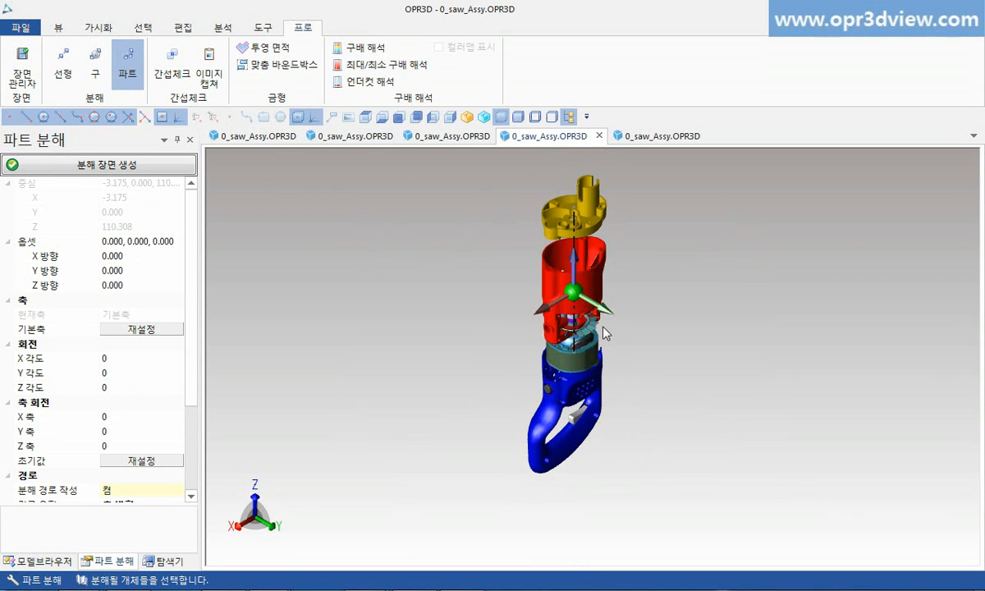
{"action": "left_click", "coordinate": [570, 402]}
{"action": "left_click_drag", "start_coordinate": [597, 435], "coordinate": [656, 469]}
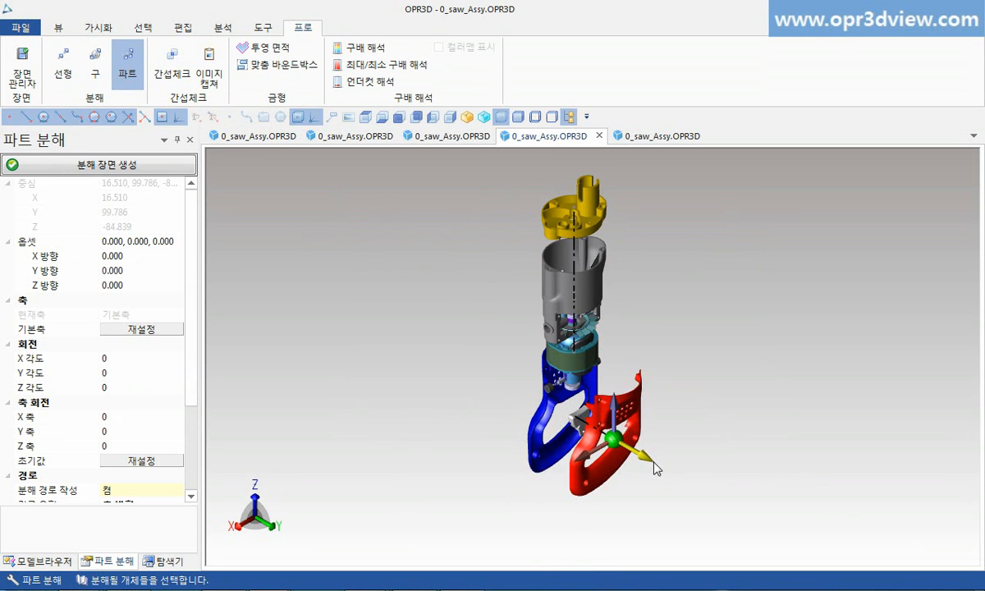
Step: Rotate the handle half's movement axis about Y by 162 degrees and move the half farther away along the rotated axis
{"action": "left_click_drag", "start_coordinate": [193, 403], "coordinate": [198, 444]}
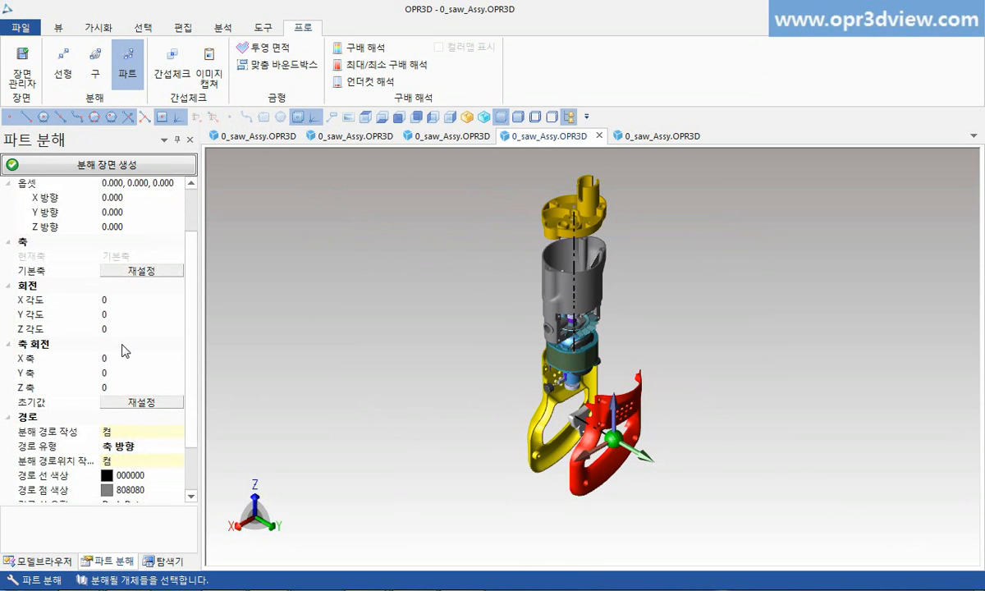
{"action": "left_click", "coordinate": [121, 302]}
{"action": "mouse_move", "coordinate": [125, 304]}
{"action": "left_mouse_down"}
{"action": "mouse_move", "coordinate": [143, 305]}
{"action": "mouse_move", "coordinate": [113, 312]}
{"action": "left_mouse_up"}
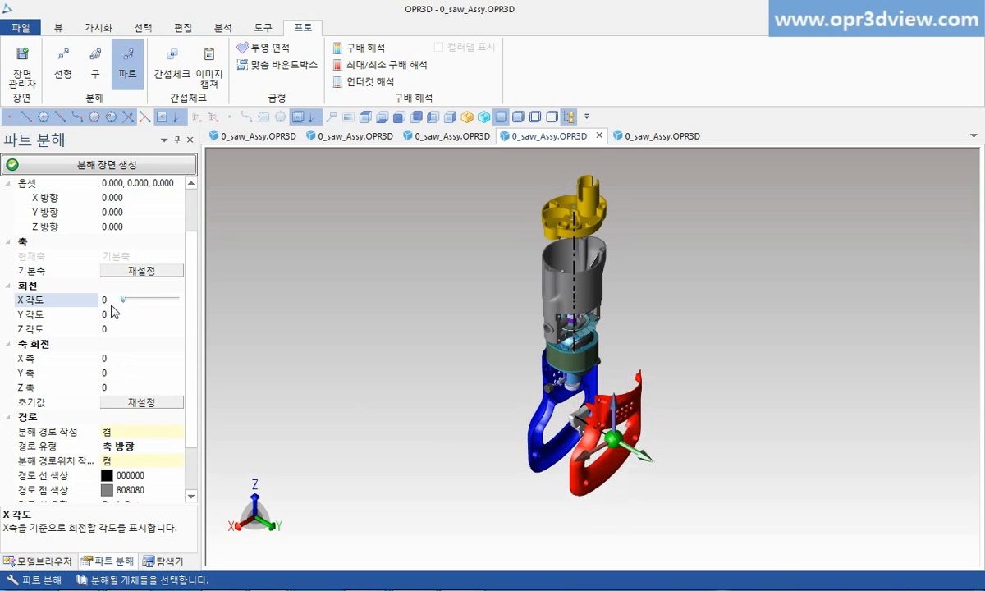
{"action": "left_click", "coordinate": [112, 378]}
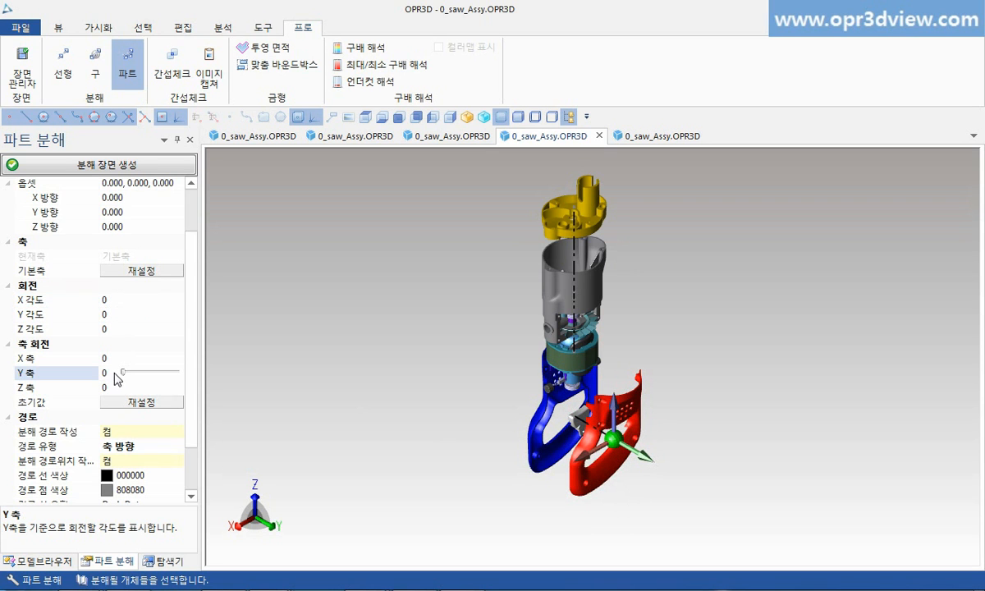
{"action": "left_click_drag", "start_coordinate": [123, 372], "coordinate": [148, 373]}
{"action": "left_click_drag", "start_coordinate": [644, 434], "coordinate": [806, 373]}
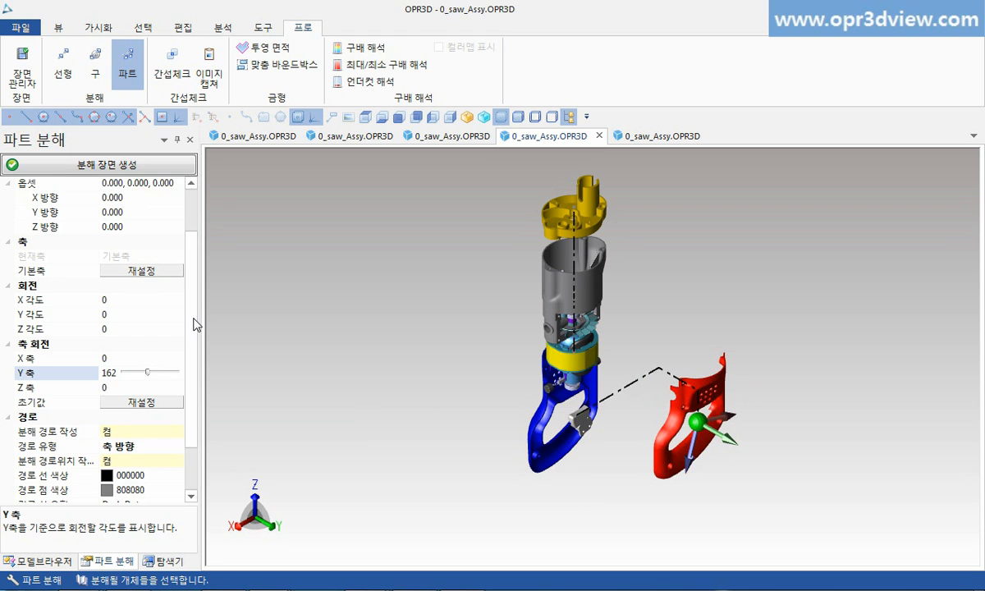
Step: Check the explosion path line types, keeping Dash Dot, create a scene from the part explosion and open the scene manager
{"action": "scroll", "coordinate": [196, 328], "scroll_direction": "down", "scroll_amount": 2}
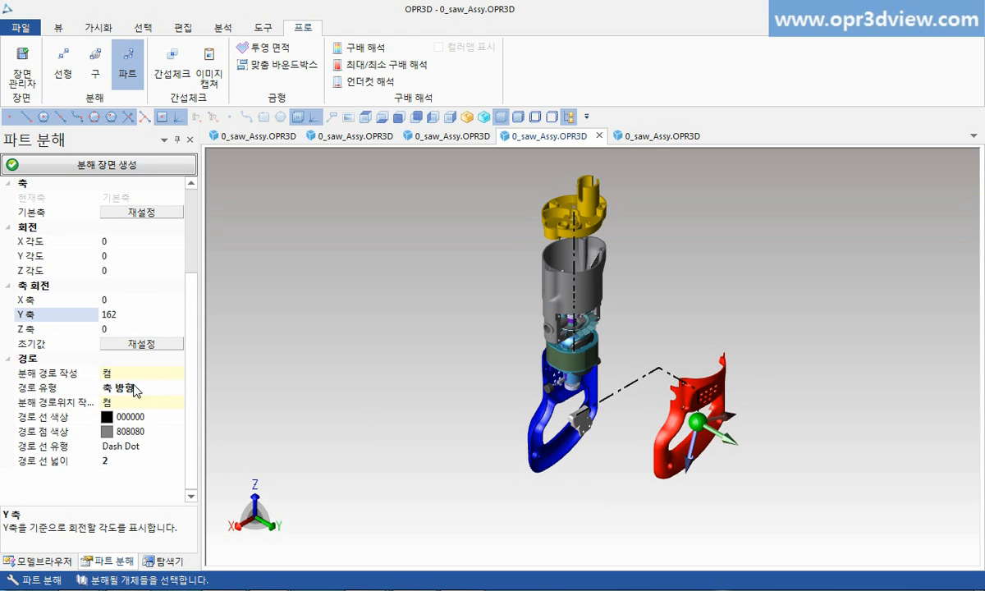
{"action": "left_click", "coordinate": [121, 446]}
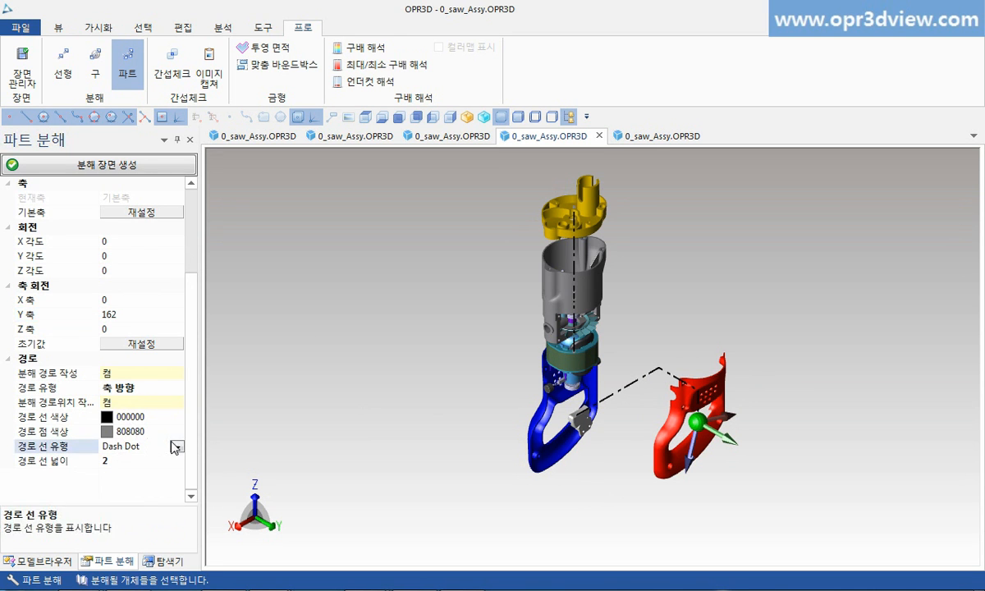
{"action": "left_click", "coordinate": [176, 447]}
{"action": "left_click", "coordinate": [177, 447]}
{"action": "left_click", "coordinate": [132, 166]}
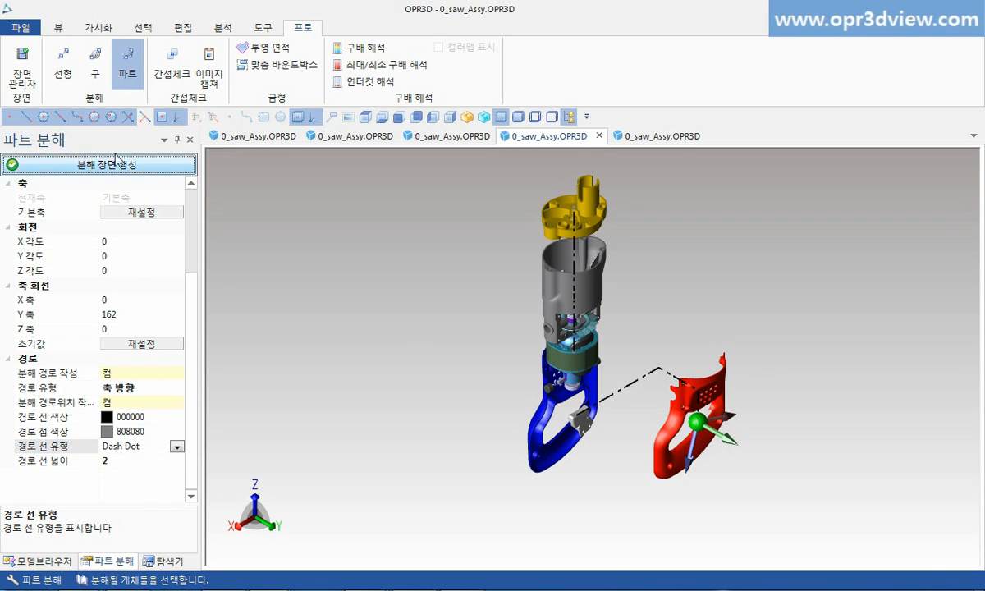
{"action": "left_click", "coordinate": [30, 87]}
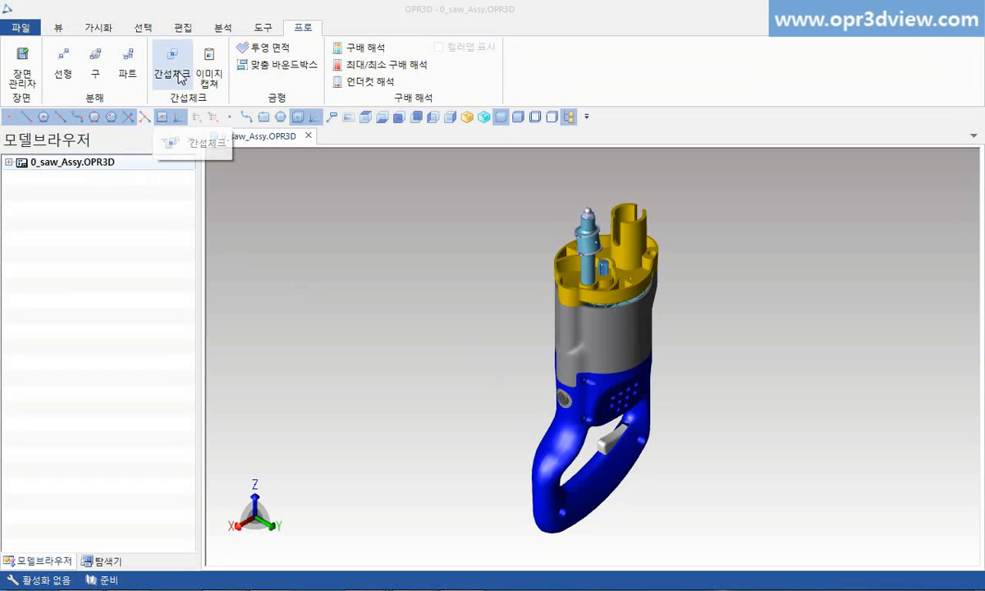
Step: Run the interference check on all parts for interference and contact, and inspect the bearing, rotor and motor housing interference pairs
{"action": "left_click", "coordinate": [179, 75]}
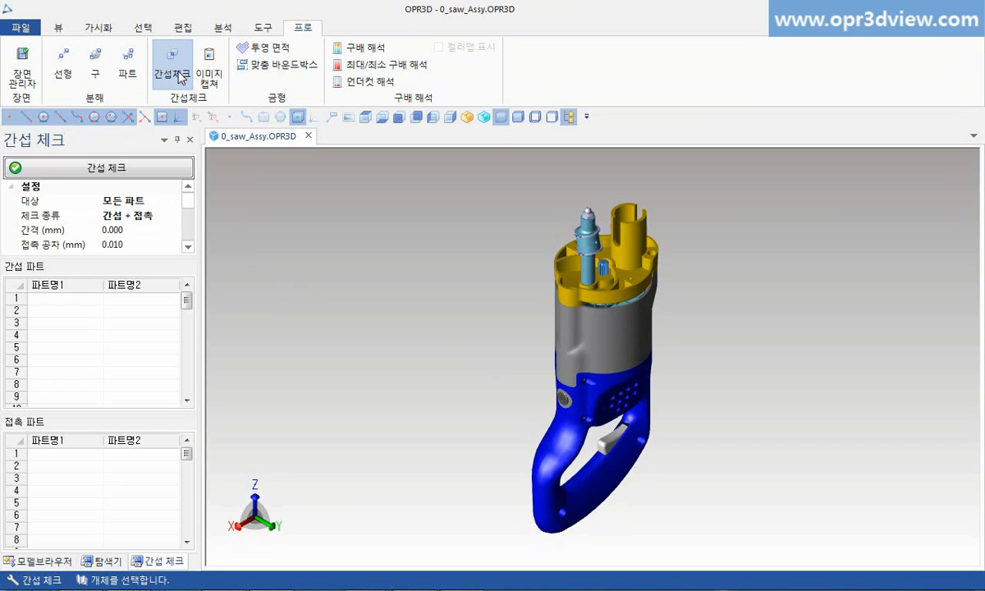
{"action": "left_click", "coordinate": [82, 168]}
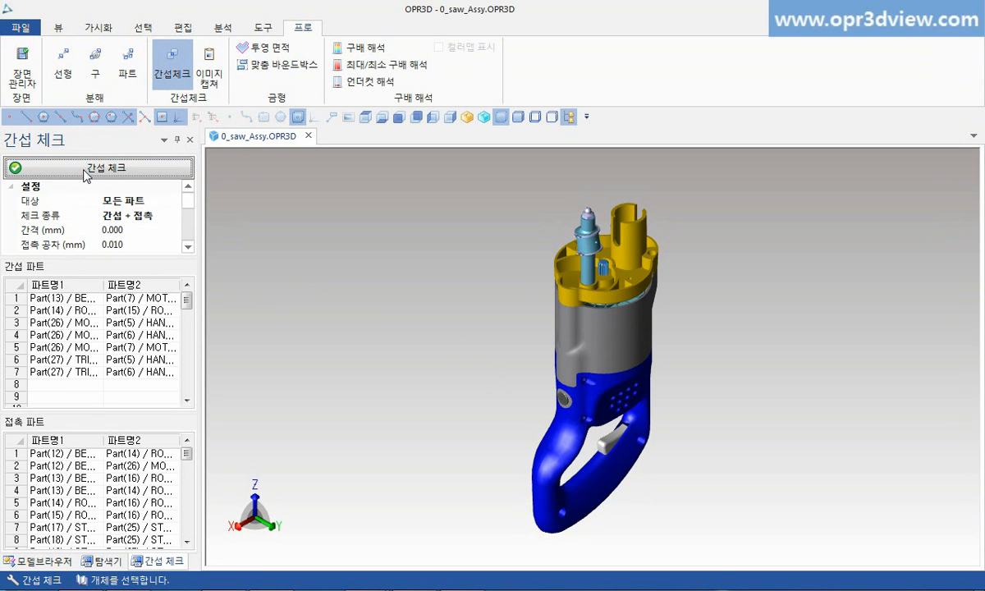
{"action": "left_click", "coordinate": [76, 299]}
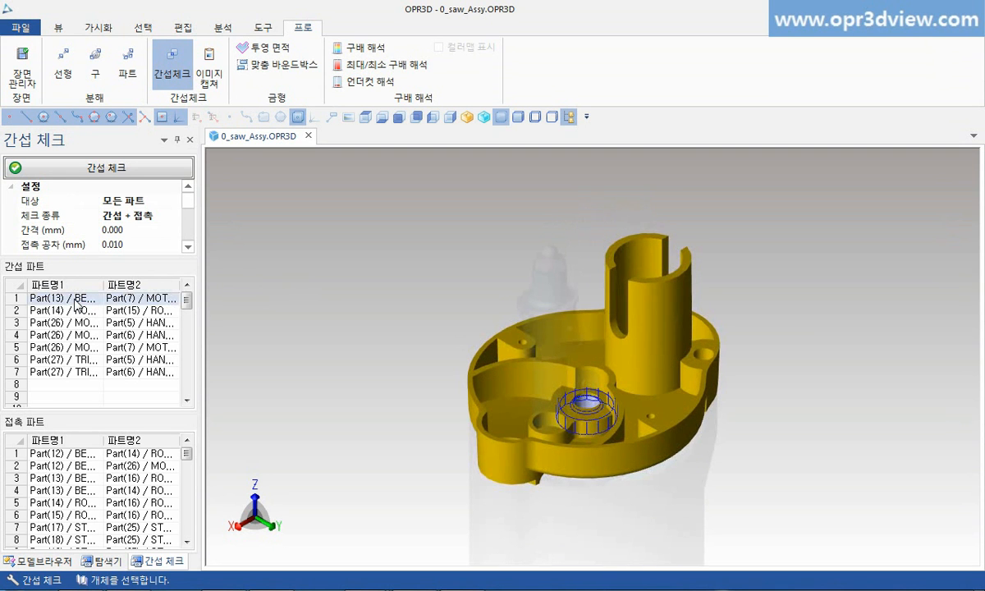
{"action": "left_click", "coordinate": [78, 312]}
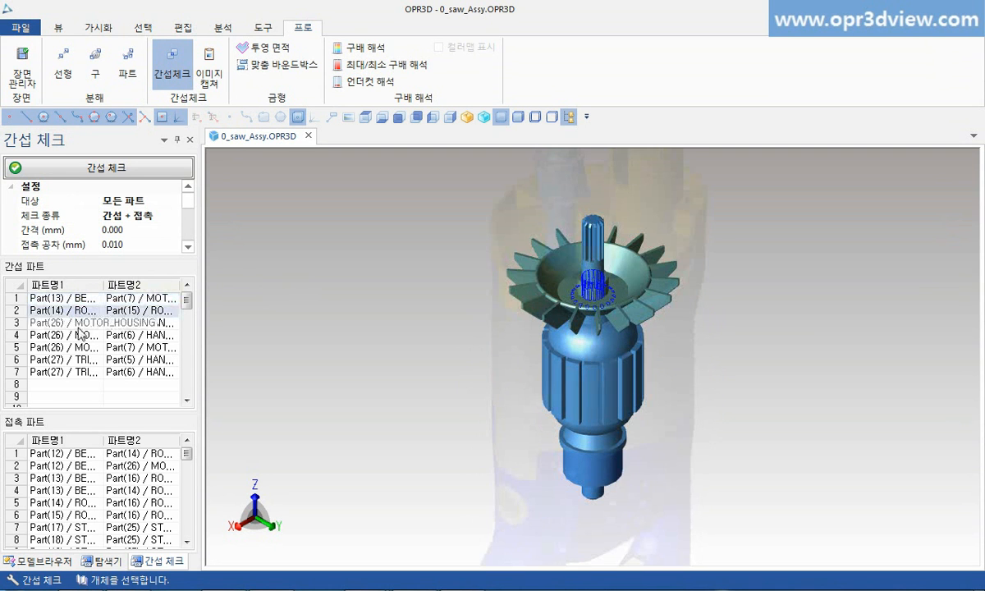
{"action": "left_click", "coordinate": [82, 347]}
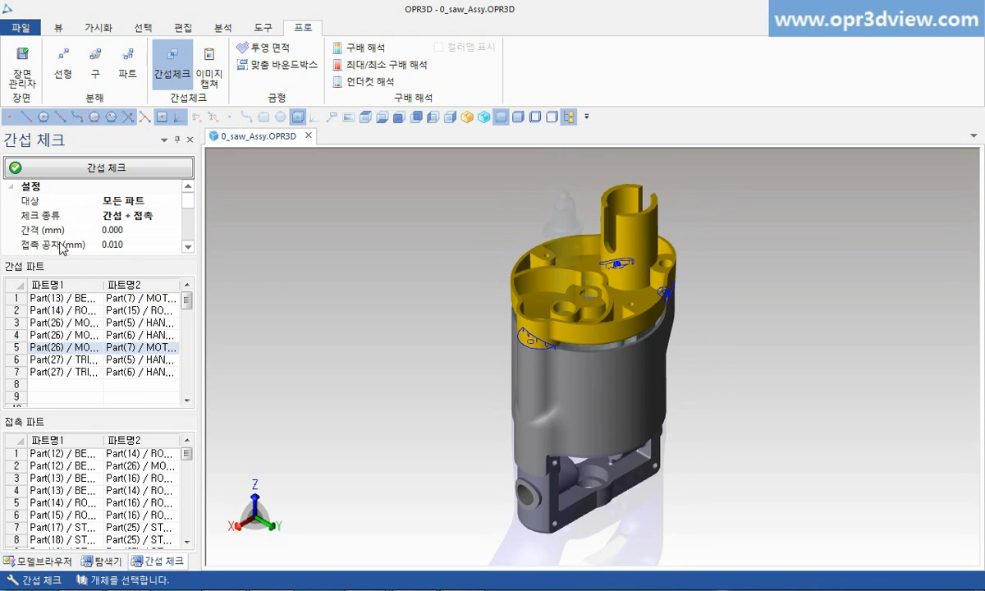
Step: Capture an image of the interfering motor housing pair, paste it into the blank Excel workbook and reposition the picture
{"action": "left_click", "coordinate": [217, 66]}
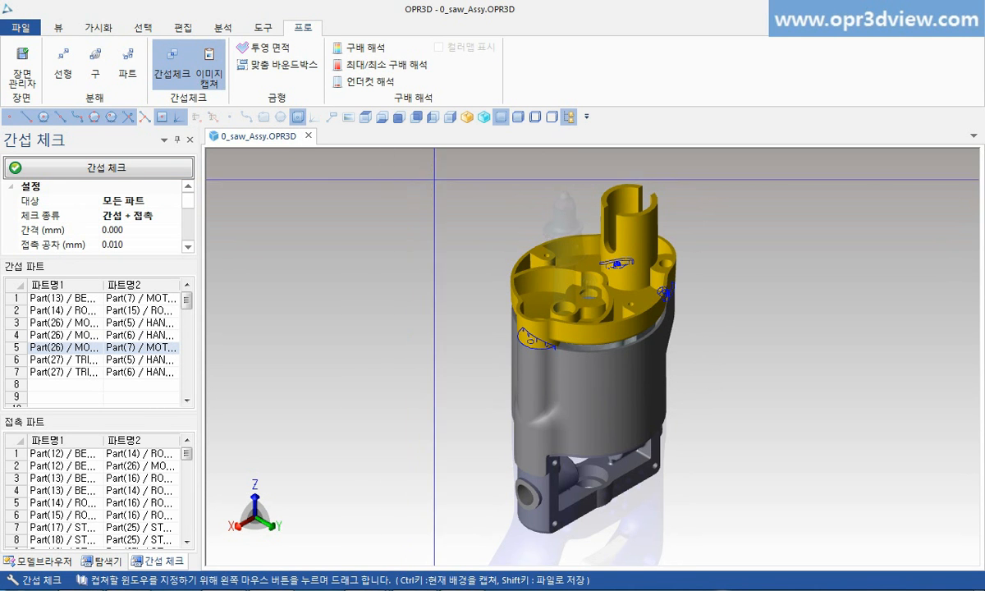
{"action": "left_click_drag", "start_coordinate": [450, 171], "coordinate": [748, 532]}
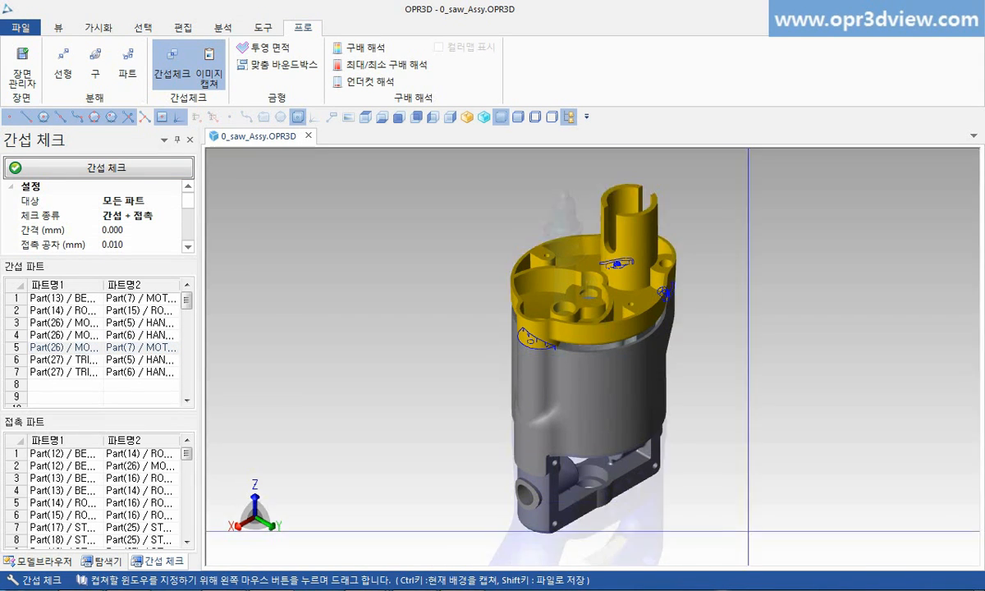
{"action": "key", "text": "alt+Tab"}
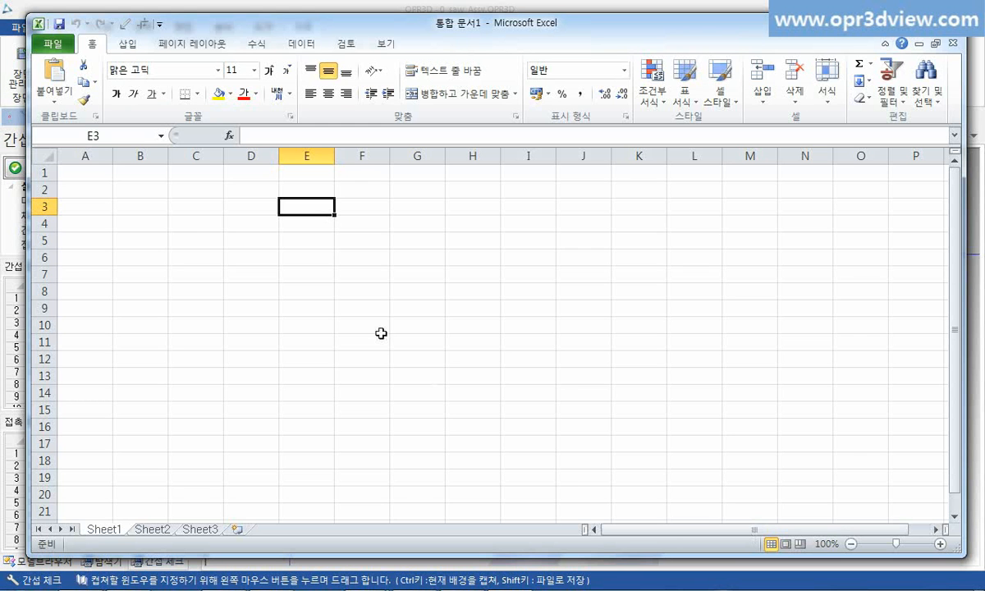
{"action": "left_click", "coordinate": [185, 209]}
{"action": "key", "text": "ctrl+v"}
{"action": "left_click_drag", "start_coordinate": [307, 313], "coordinate": [367, 294]}
{"action": "left_click", "coordinate": [692, 325]}
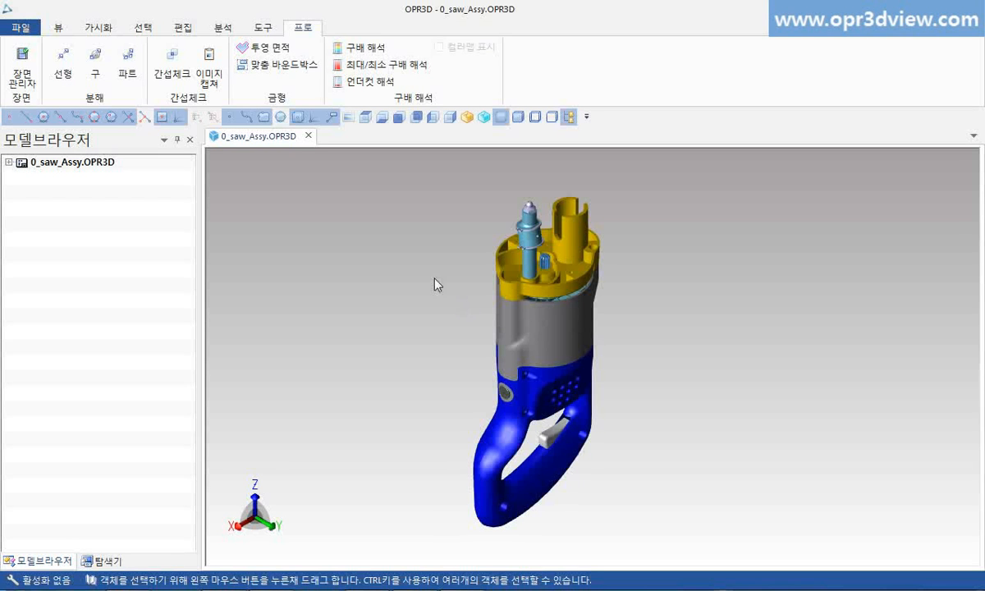
Step: Calculate the projected area of the front blue handle half on the ZX plane, with the plane moved out to Y 74.862
{"action": "left_click", "coordinate": [277, 49]}
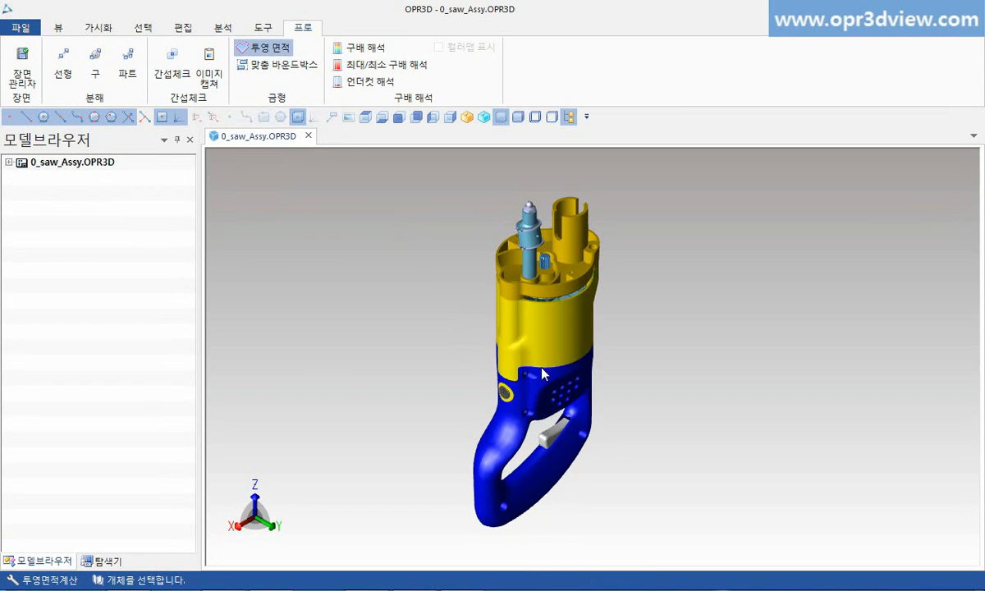
{"action": "left_click", "coordinate": [557, 404]}
{"action": "right_click", "coordinate": [557, 402]}
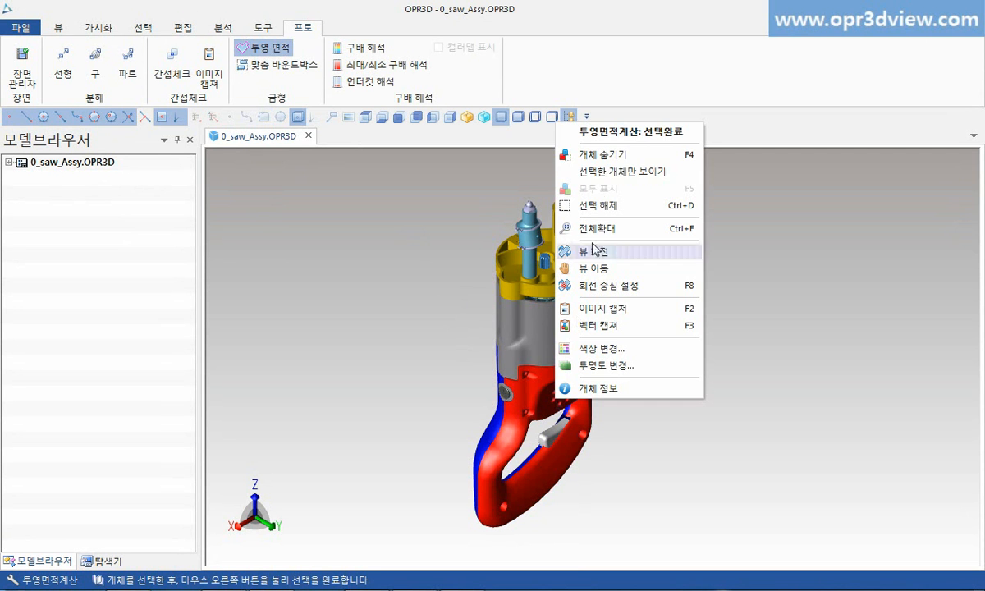
{"action": "left_click", "coordinate": [609, 134]}
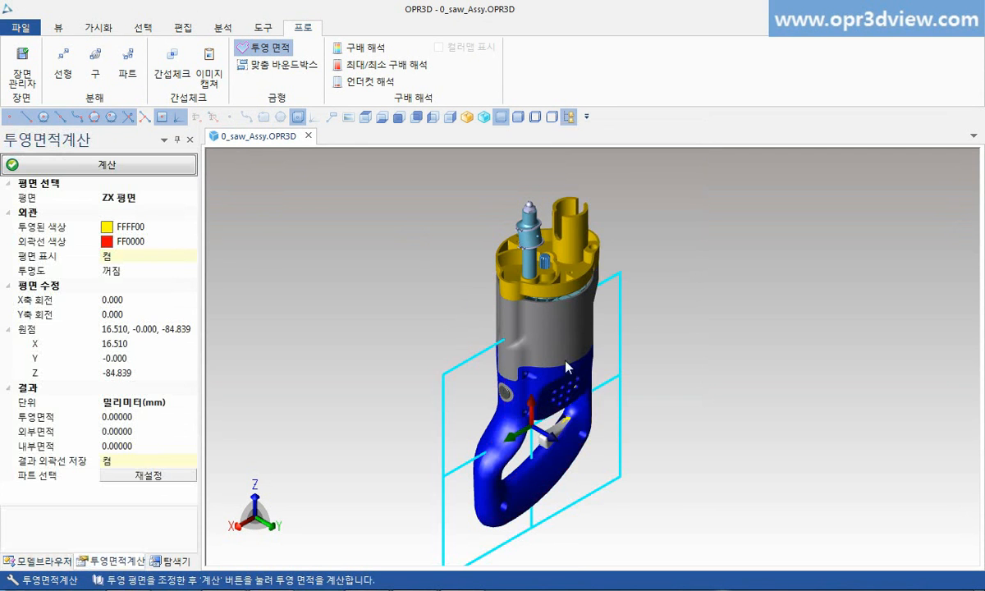
{"action": "left_click_drag", "start_coordinate": [547, 440], "coordinate": [641, 494]}
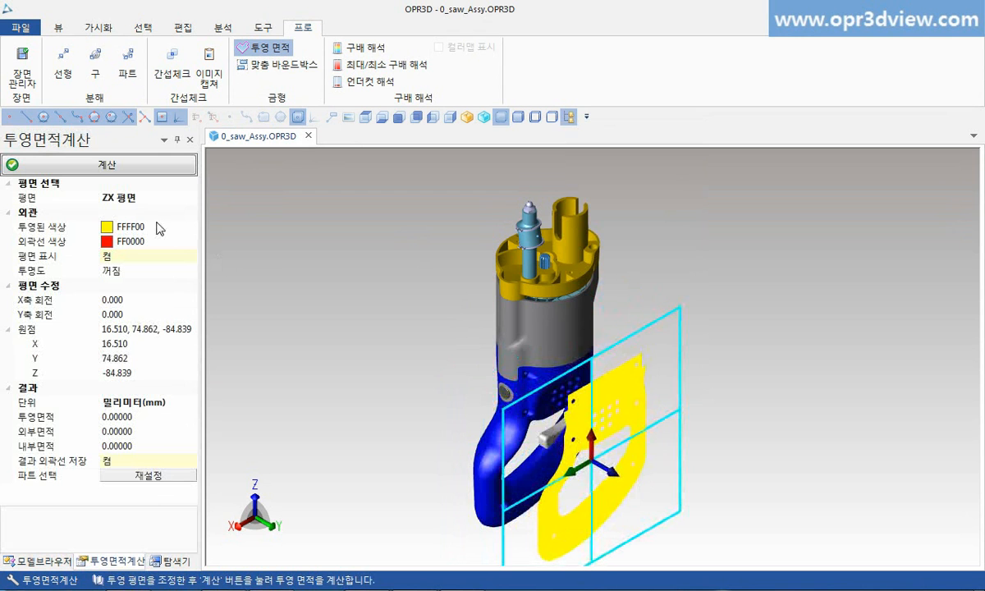
{"action": "left_click", "coordinate": [118, 197]}
{"action": "left_click", "coordinate": [115, 164]}
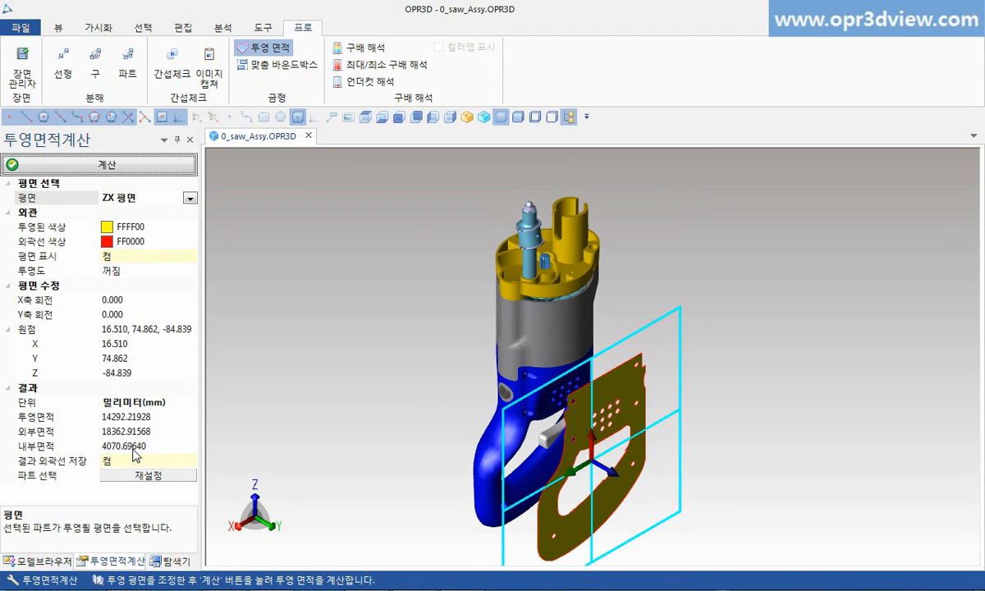
Step: Expand the projection area group in the model browser and show the object information of the calculated projection
{"action": "left_click", "coordinate": [52, 565]}
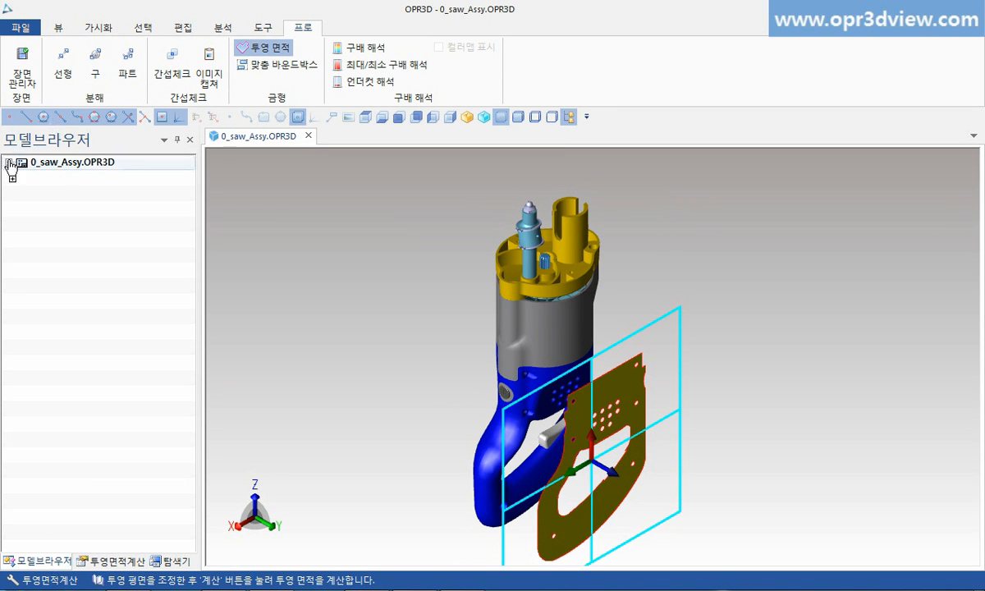
{"action": "left_click", "coordinate": [8, 163]}
{"action": "left_click", "coordinate": [21, 193]}
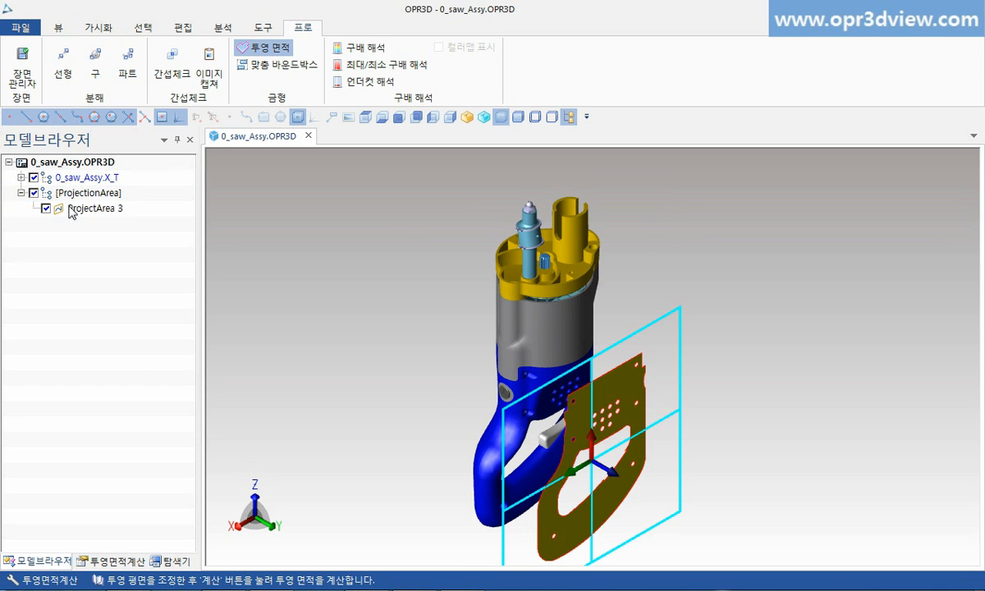
{"action": "mouse_move", "coordinate": [77, 212]}
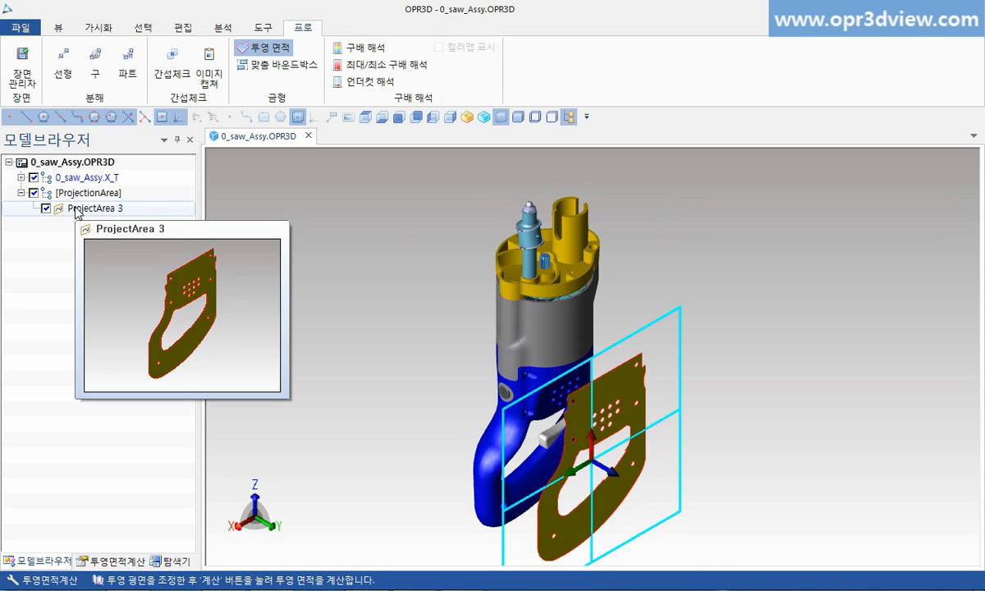
{"action": "right_click", "coordinate": [76, 212]}
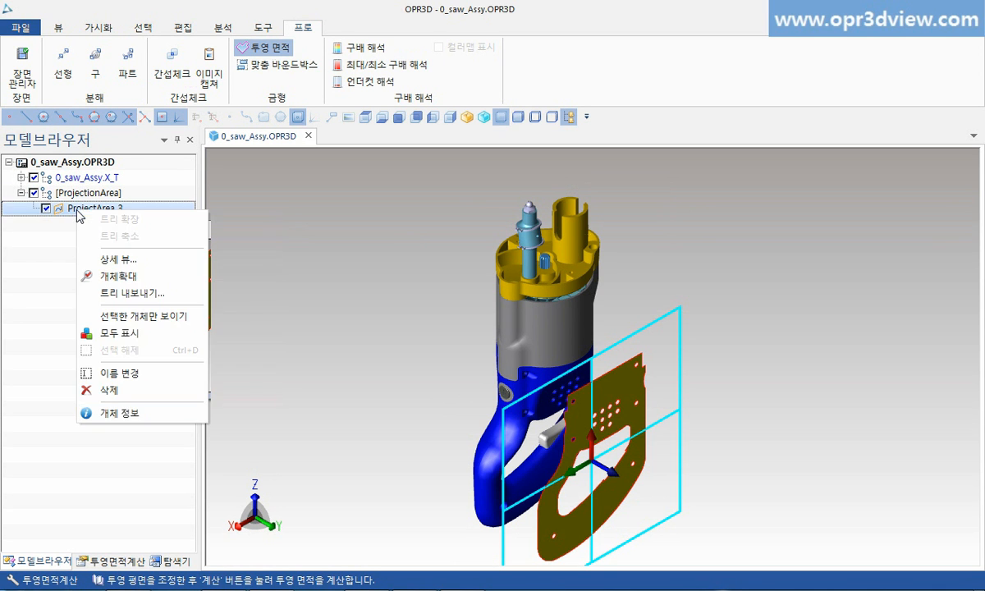
{"action": "left_click", "coordinate": [135, 414]}
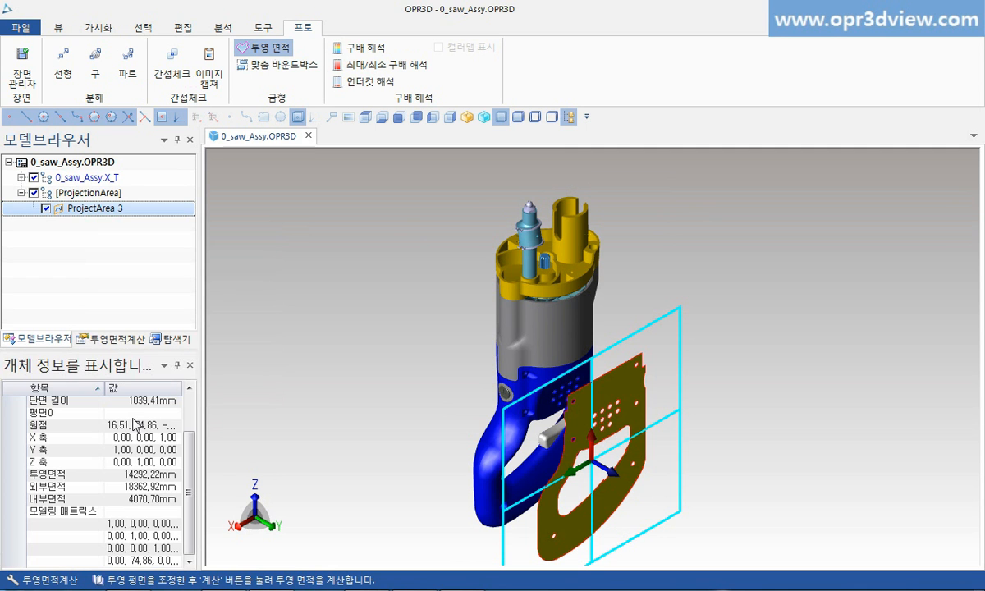
Step: Copy the projected, outer and inner area rows from the object information and paste them into FLOW-CHART.xls at cell BN13
{"action": "left_click", "coordinate": [68, 477]}
{"action": "left_click_drag", "start_coordinate": [64, 475], "coordinate": [132, 495]}
{"action": "right_click", "coordinate": [135, 499]}
{"action": "left_click", "coordinate": [152, 504]}
{"action": "key", "text": "alt+Tab"}
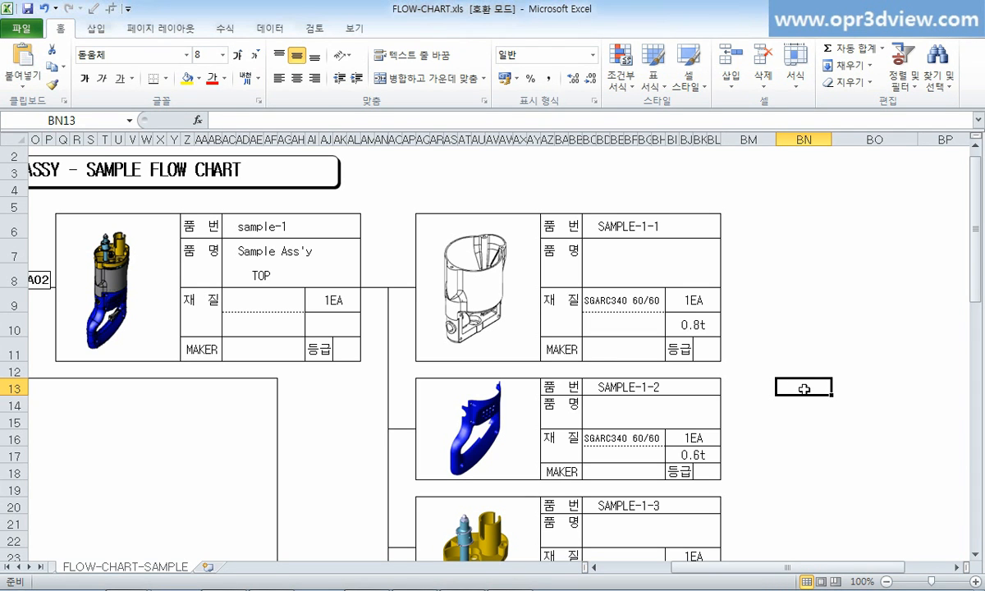
{"action": "key", "text": "ctrl+v"}
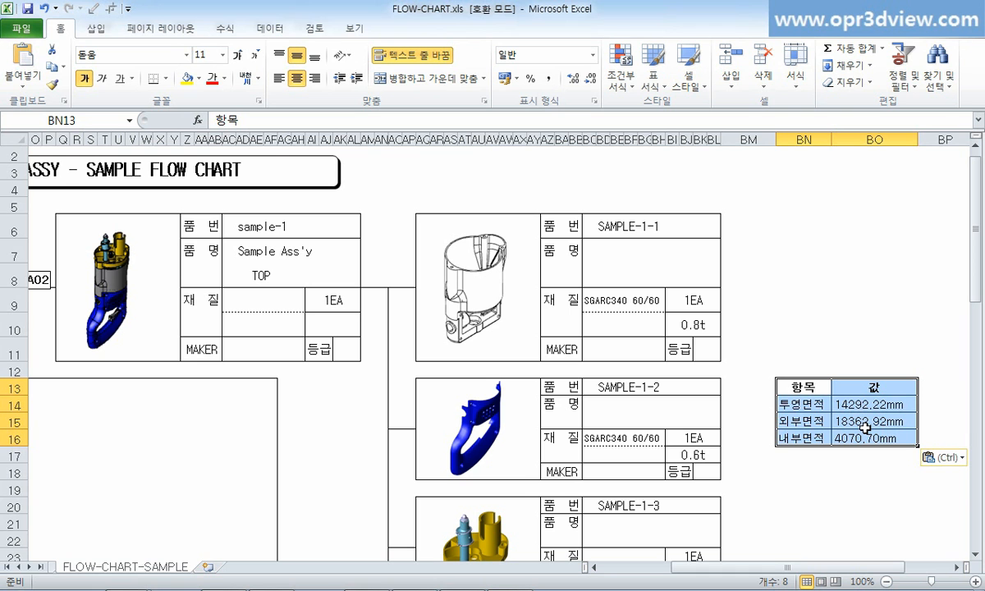
Step: Back in OPR3D's section manager, save the projected area as an R14 DWG with 2D curves and project it to a 2D view at scale 1.0
{"action": "key", "text": "alt+Tab"}
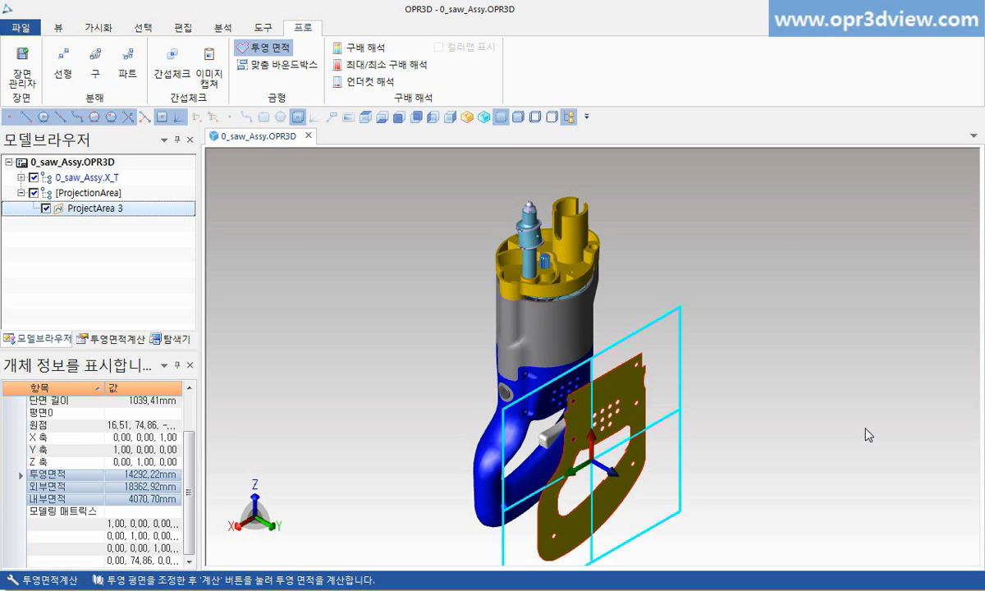
{"action": "left_click", "coordinate": [262, 27]}
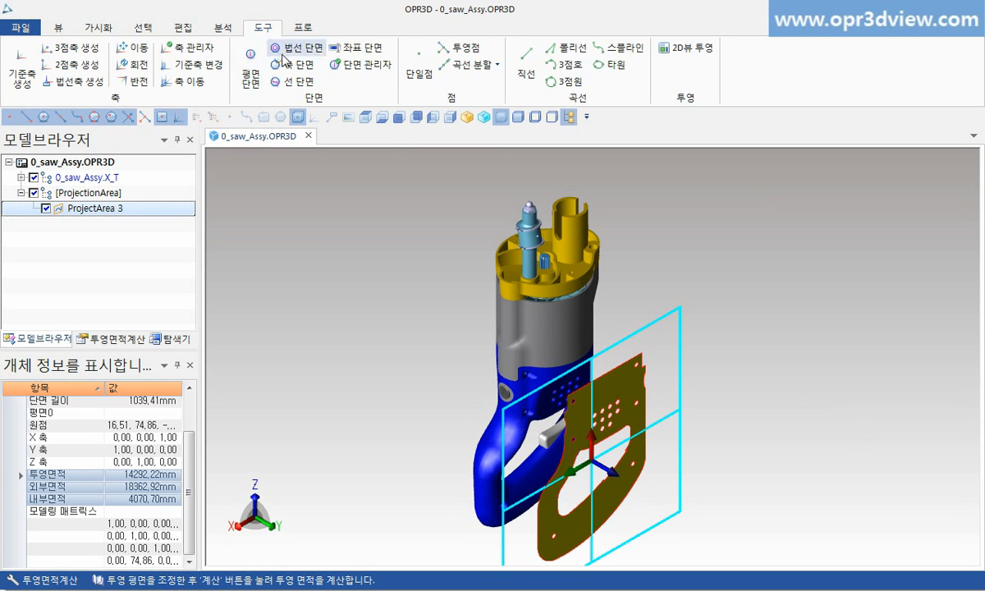
{"action": "left_click", "coordinate": [361, 64]}
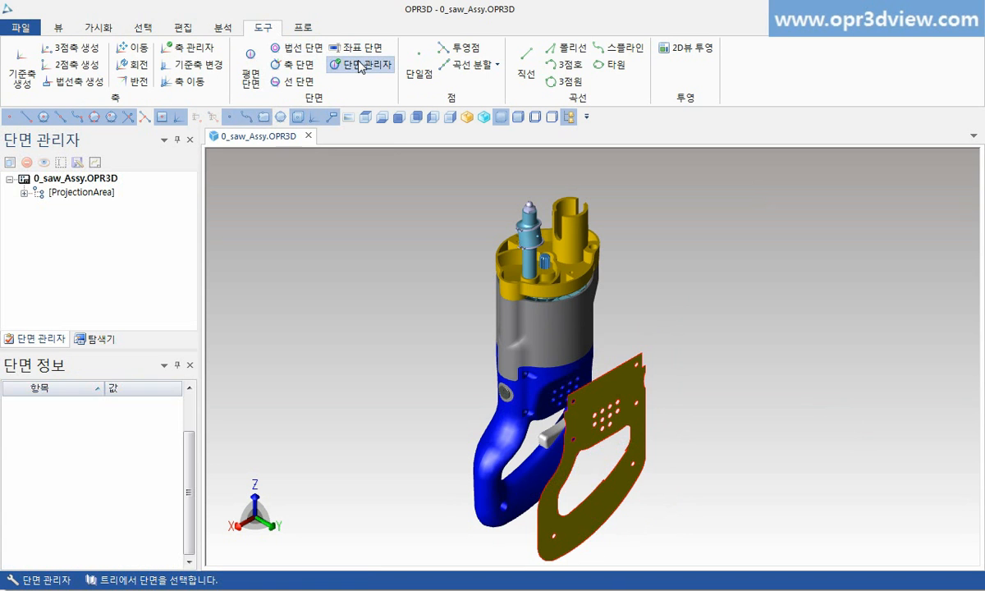
{"action": "left_click", "coordinate": [23, 193]}
{"action": "left_click", "coordinate": [69, 205]}
{"action": "left_click", "coordinate": [77, 162]}
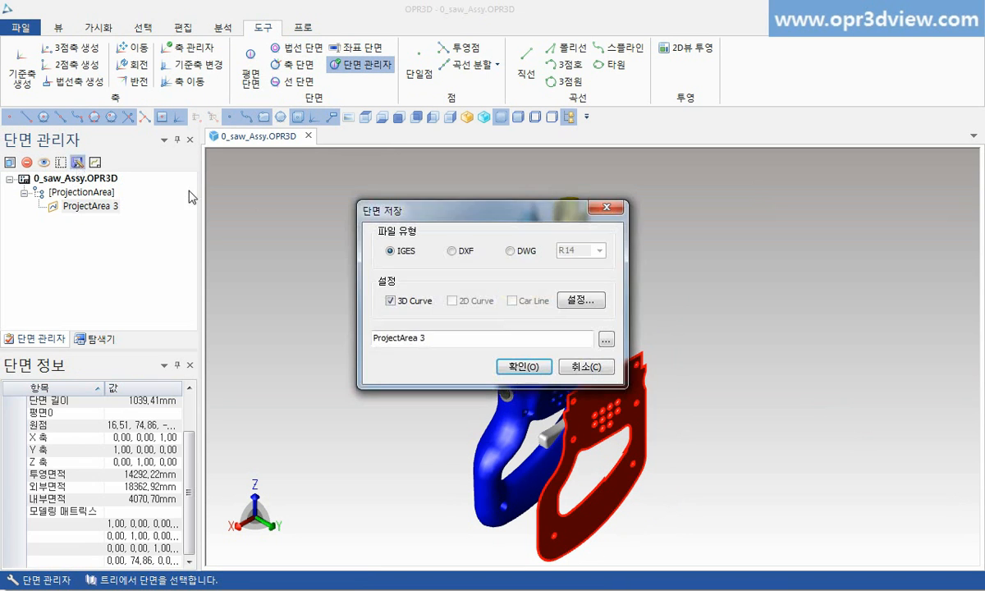
{"action": "left_click", "coordinate": [512, 252]}
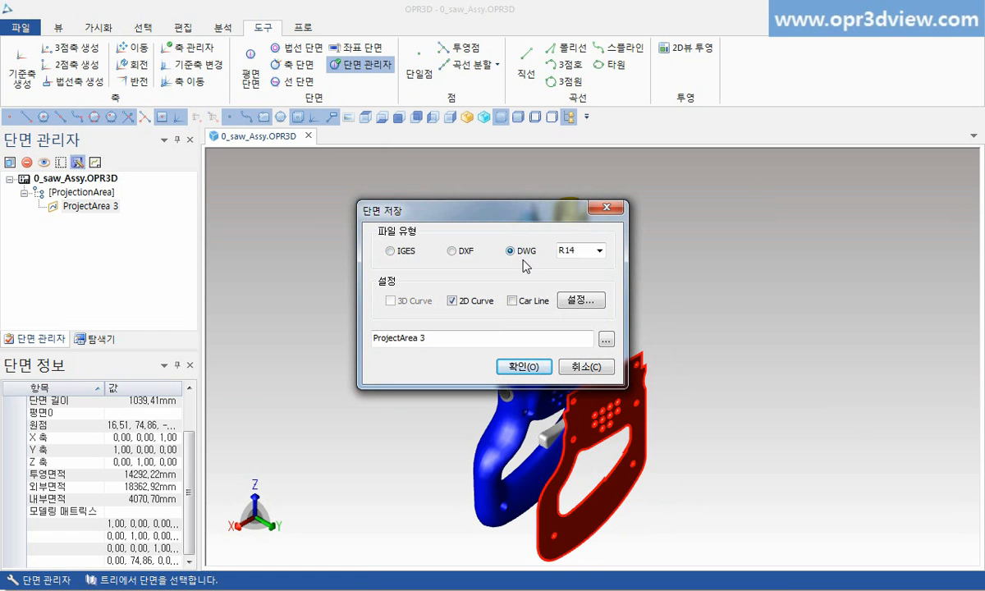
{"action": "left_click", "coordinate": [529, 370]}
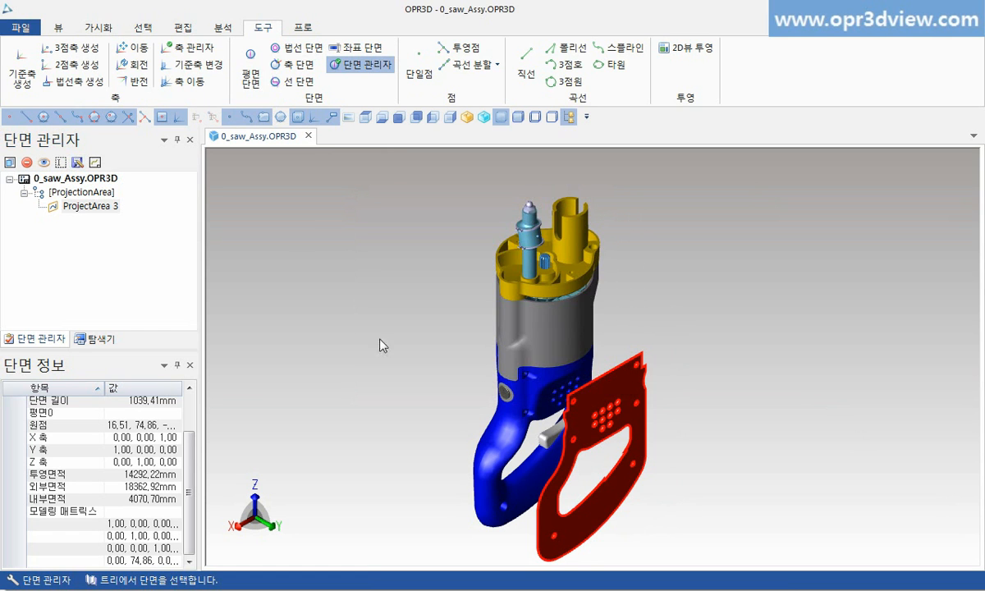
{"action": "left_click", "coordinate": [97, 162]}
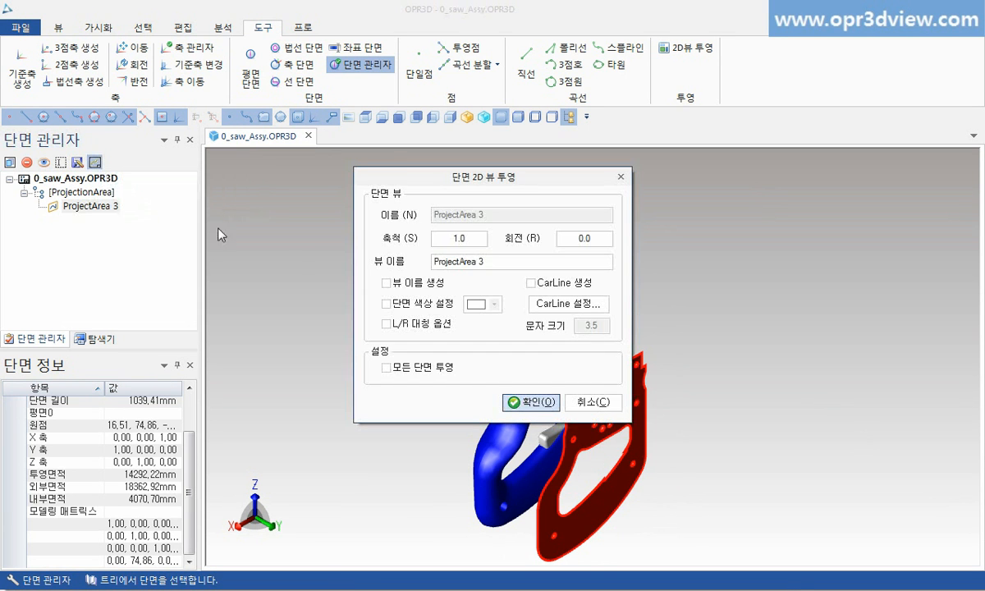
{"action": "left_click", "coordinate": [522, 403]}
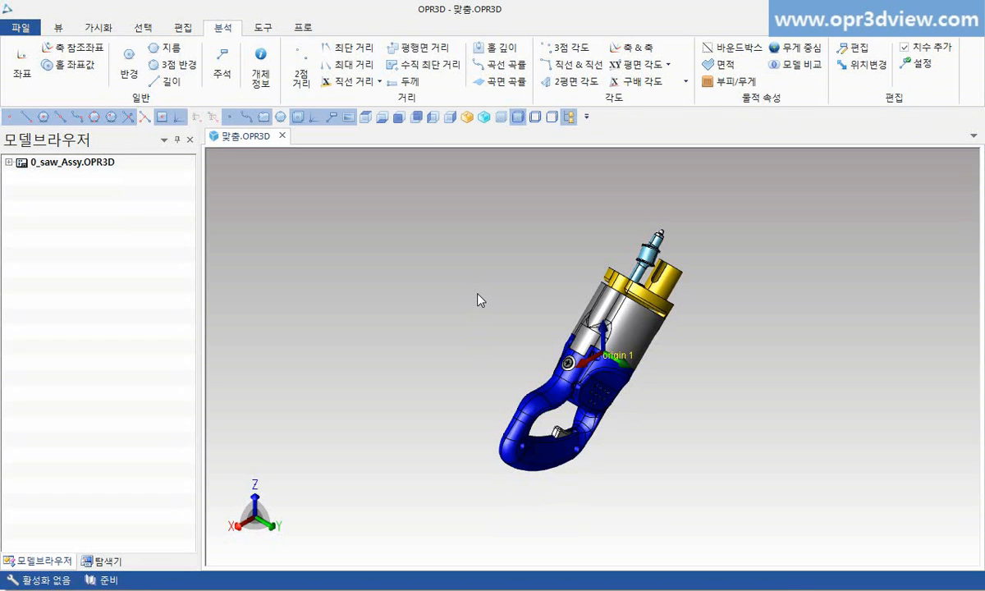
Step: Measure the standard bounding box of the whole tilted saw assembly in 맞춤.OPR3D, viewed facing the ZX plane
{"action": "left_click", "coordinate": [395, 115]}
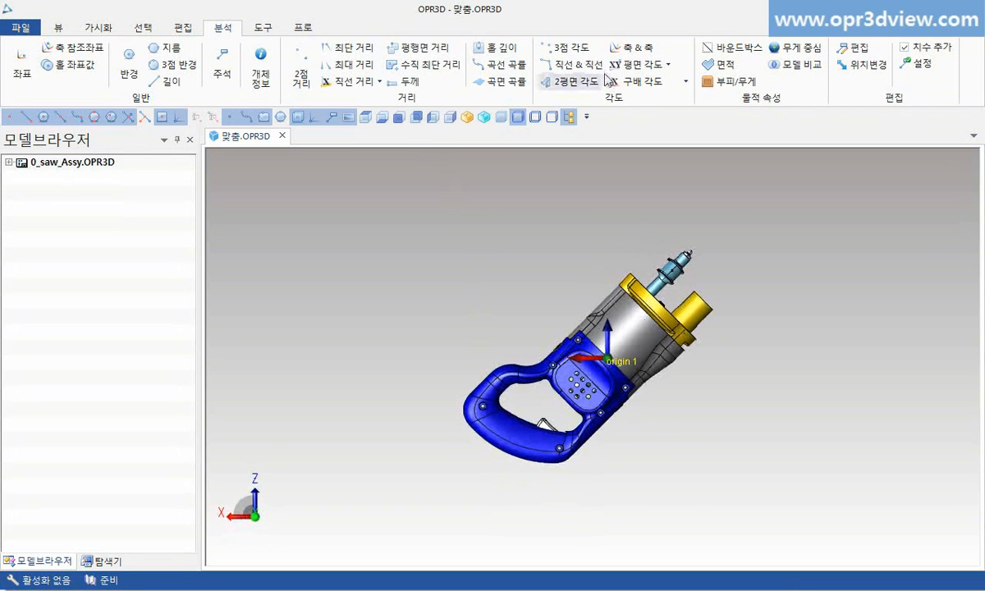
{"action": "left_click", "coordinate": [732, 49]}
{"action": "left_click_drag", "start_coordinate": [410, 223], "coordinate": [741, 472]}
{"action": "right_click", "coordinate": [764, 88]}
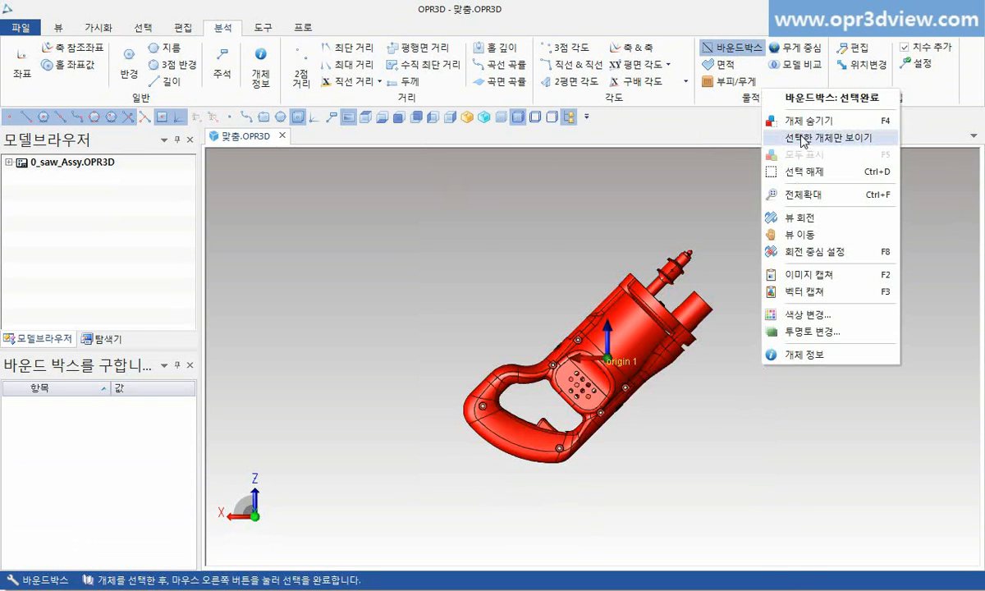
{"action": "left_click", "coordinate": [802, 99]}
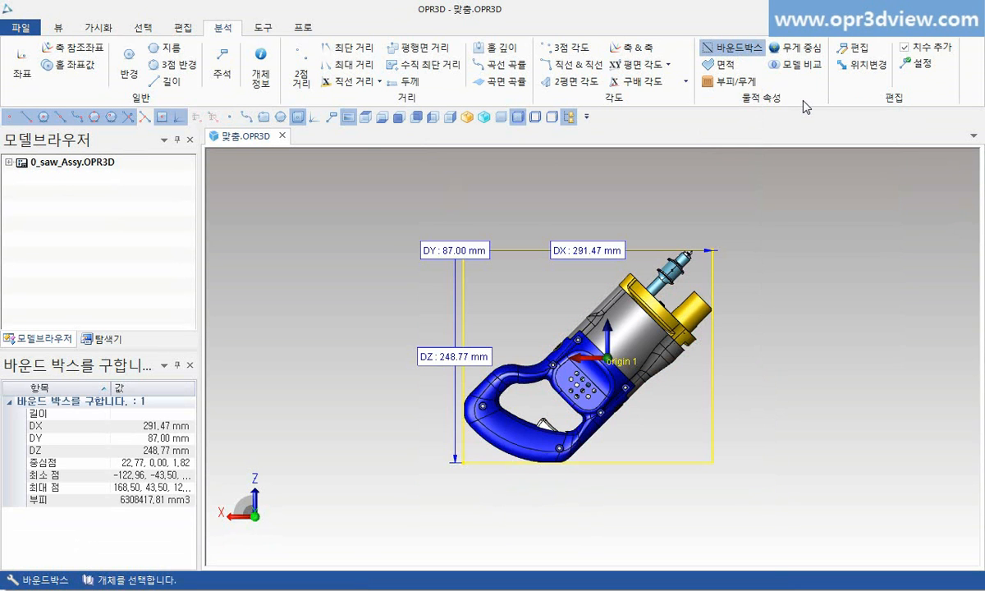
Step: Measure the fitted bounding box of the whole tilted saw assembly for comparison with the axis-aligned box
{"action": "left_click", "coordinate": [310, 30]}
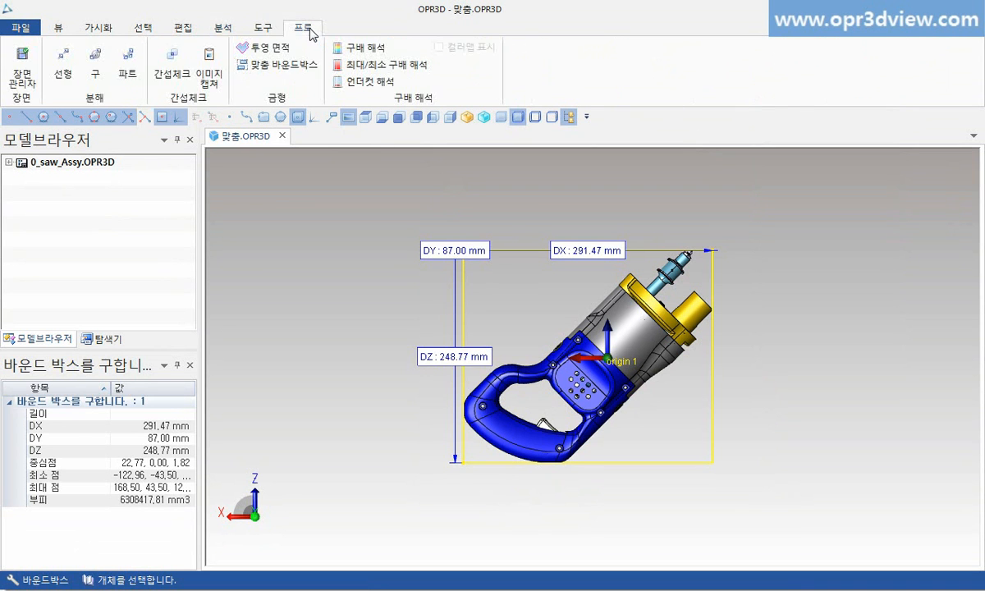
{"action": "left_click", "coordinate": [276, 64]}
{"action": "left_click_drag", "start_coordinate": [400, 182], "coordinate": [763, 521]}
{"action": "right_click", "coordinate": [766, 316]}
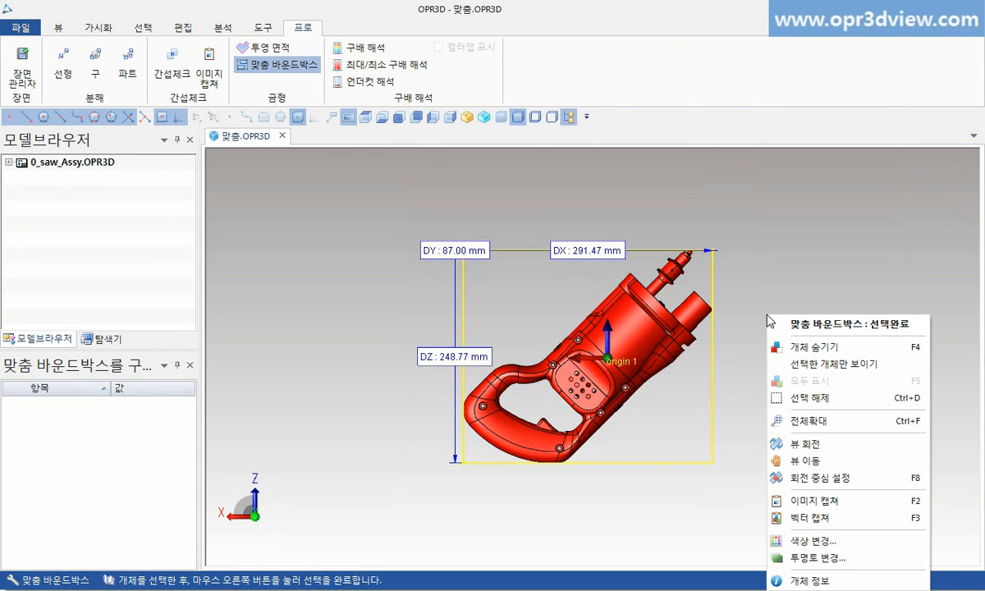
{"action": "left_click", "coordinate": [789, 325]}
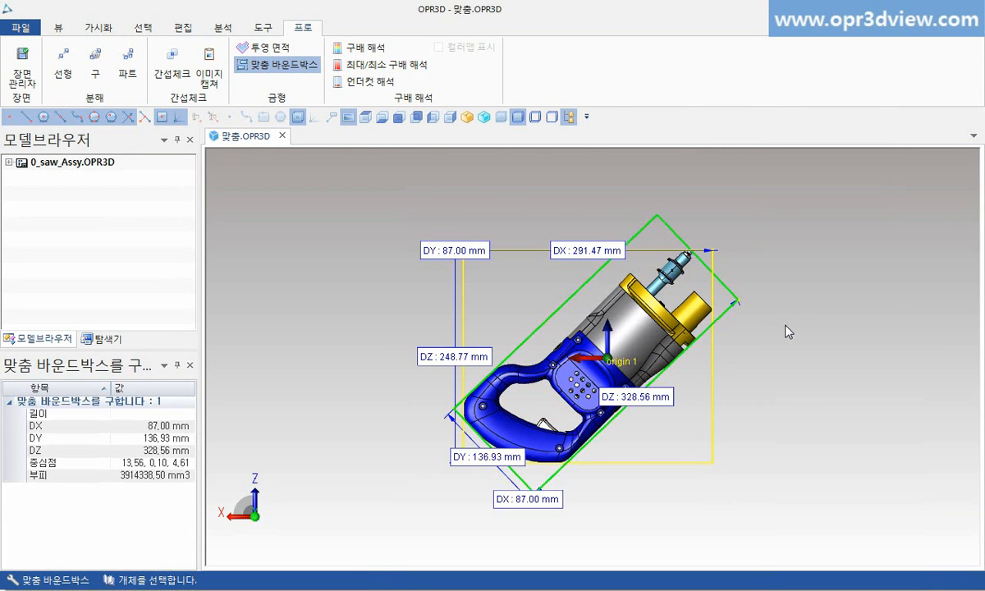
Step: Inspect the standard and fitted bounding boxes of the saw assembly in isometric view, then end the bounding box measurement
{"action": "left_click", "coordinate": [468, 117]}
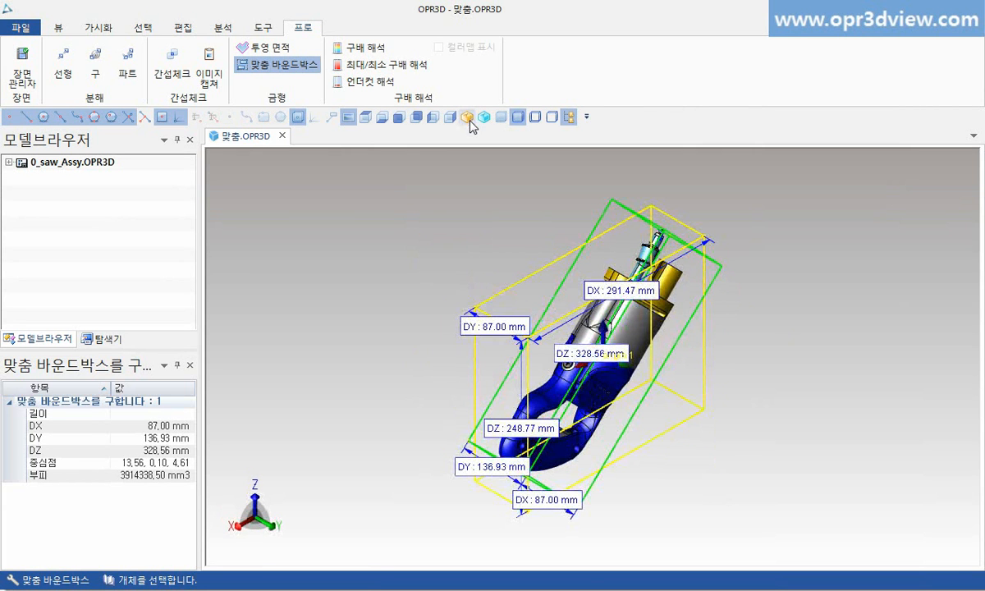
{"action": "key", "text": "Escape"}
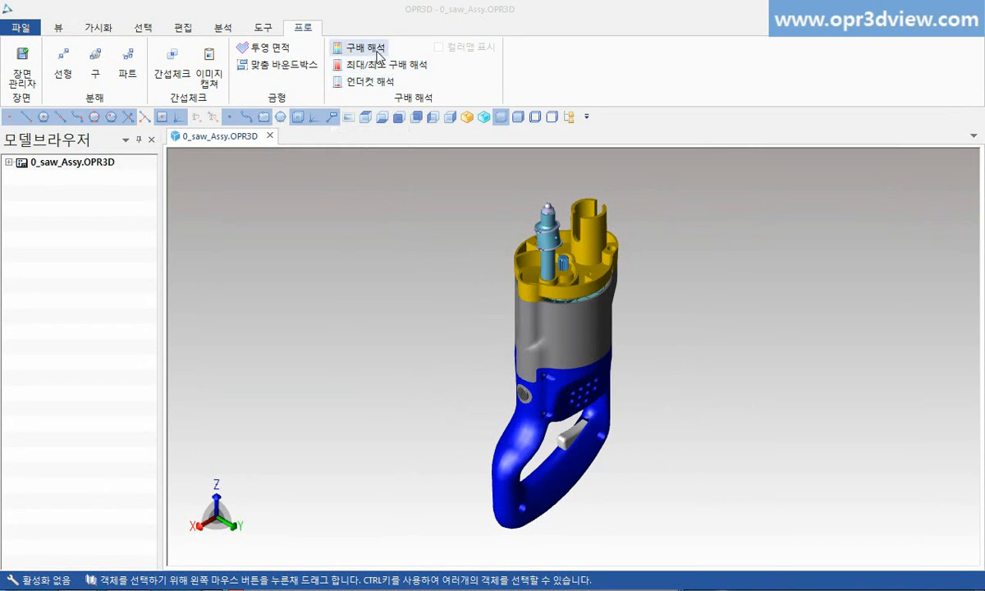
Step: Run a draft analysis on the whole saw assembly in 0_saw_Assy.OPR3D along the X axis with a 3.000 angle
{"action": "left_click", "coordinate": [361, 47]}
{"action": "left_click_drag", "start_coordinate": [471, 173], "coordinate": [631, 523]}
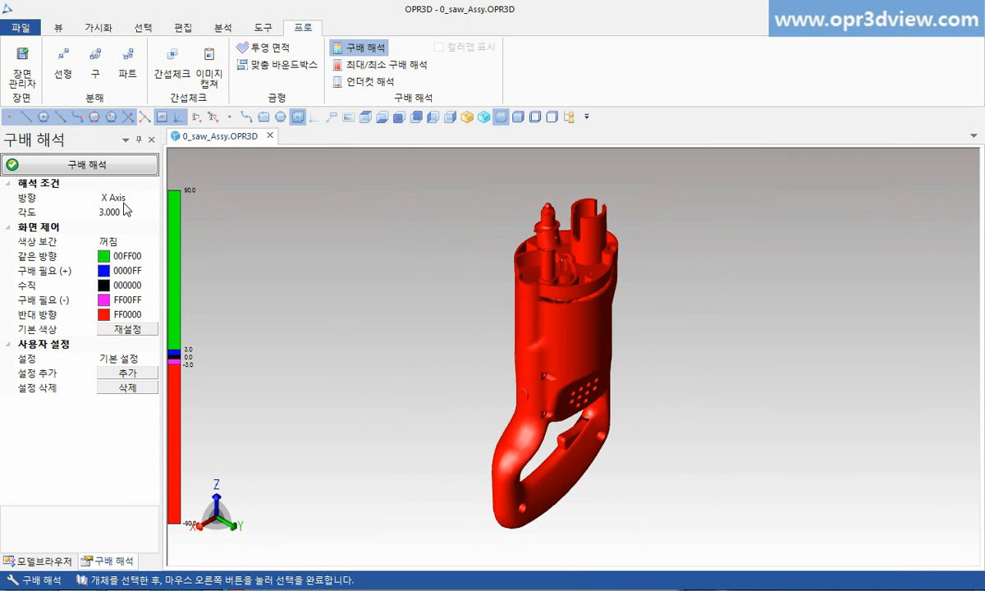
{"action": "right_click", "coordinate": [338, 288]}
{"action": "left_click", "coordinate": [351, 294]}
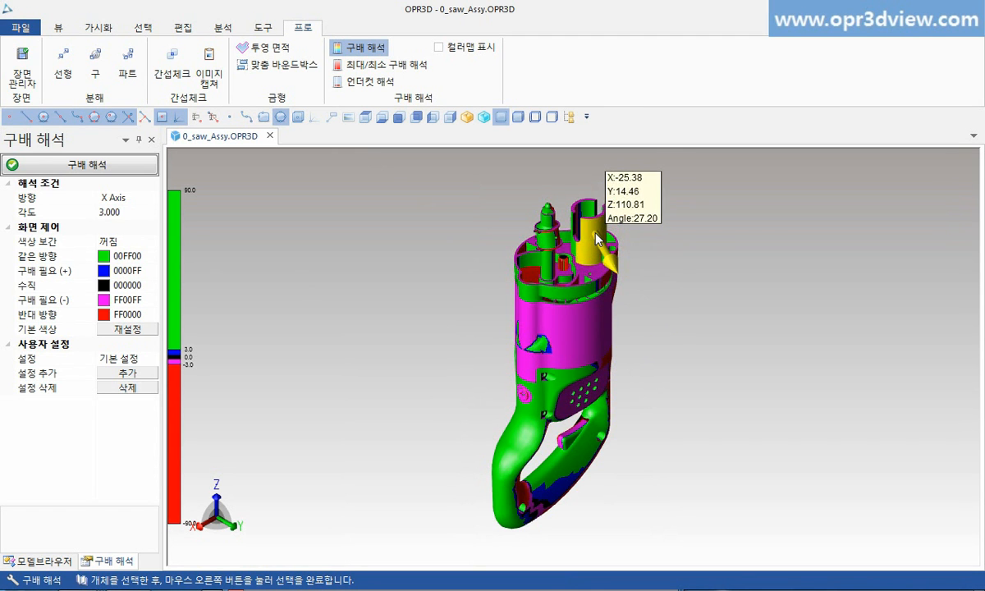
Step: Run a minimum/maximum draft analysis on the whole saw assembly along the X axis, from 0.000 to 5.000
{"action": "left_click", "coordinate": [386, 64]}
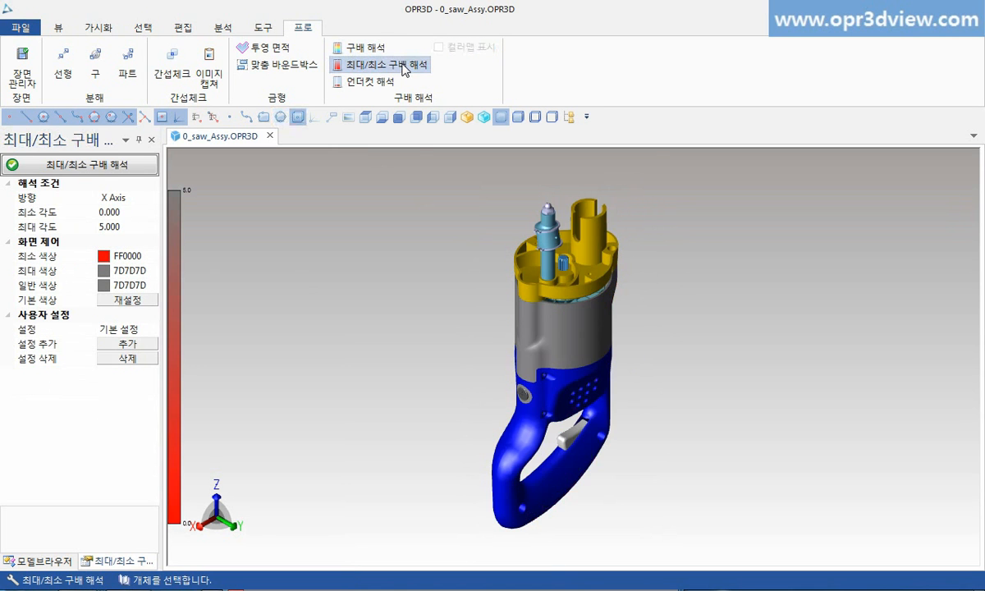
{"action": "left_click_drag", "start_coordinate": [441, 169], "coordinate": [697, 546]}
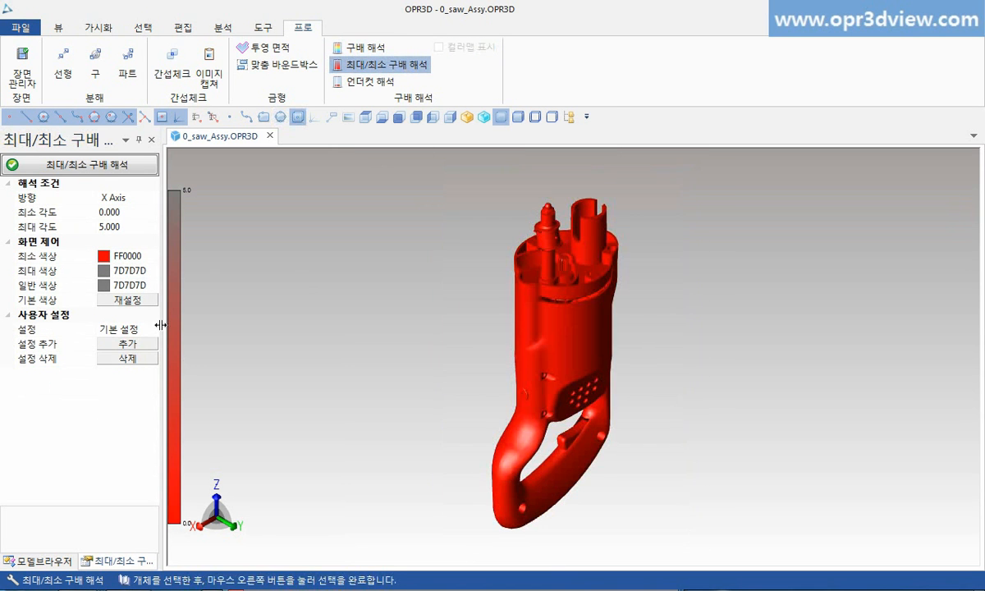
{"action": "right_click", "coordinate": [387, 225]}
{"action": "left_click", "coordinate": [400, 233]}
{"action": "mouse_move", "coordinate": [562, 328]}
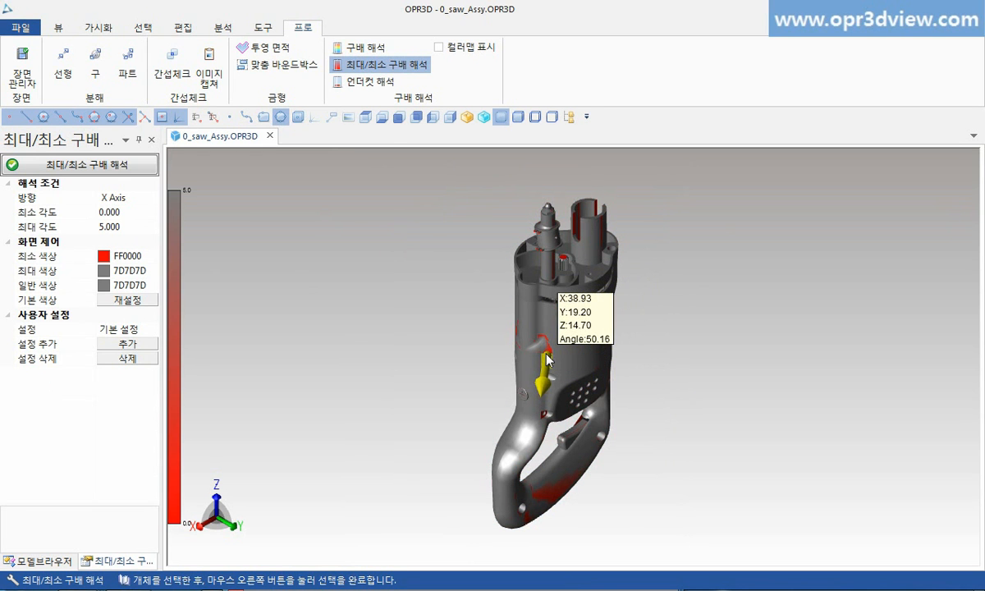
Step: Run an undercut analysis on the whole saw assembly along the X axis with an undercut angle of 3.000
{"action": "left_click", "coordinate": [370, 81]}
{"action": "left_click_drag", "start_coordinate": [440, 177], "coordinate": [673, 539]}
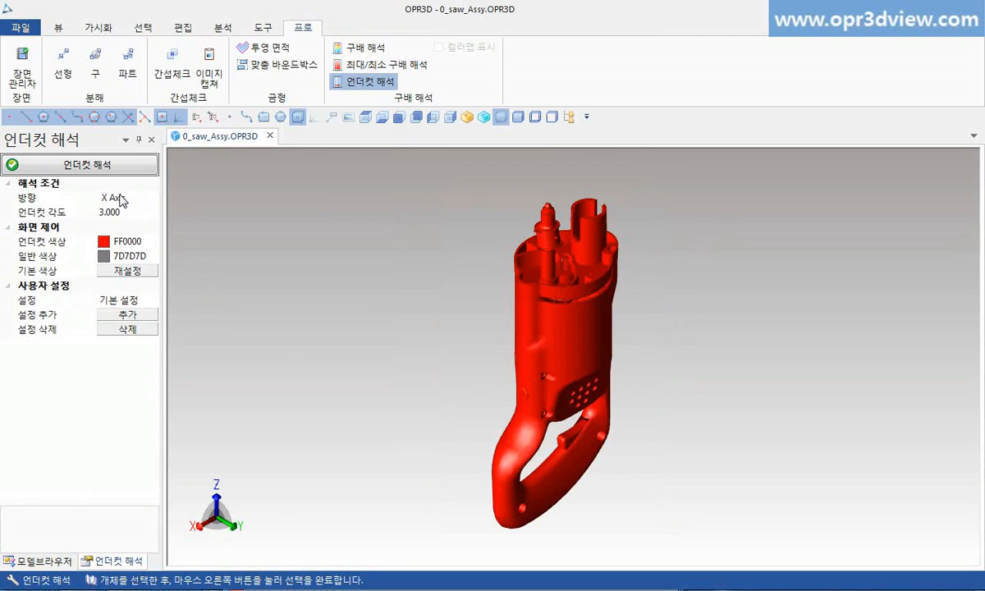
{"action": "right_click", "coordinate": [280, 248]}
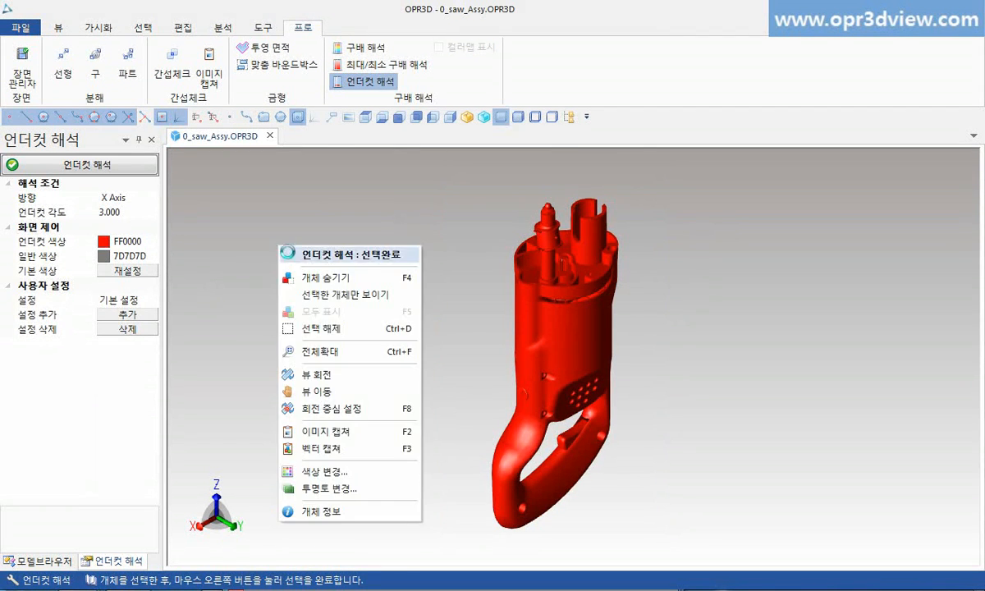
{"action": "left_click", "coordinate": [292, 256]}
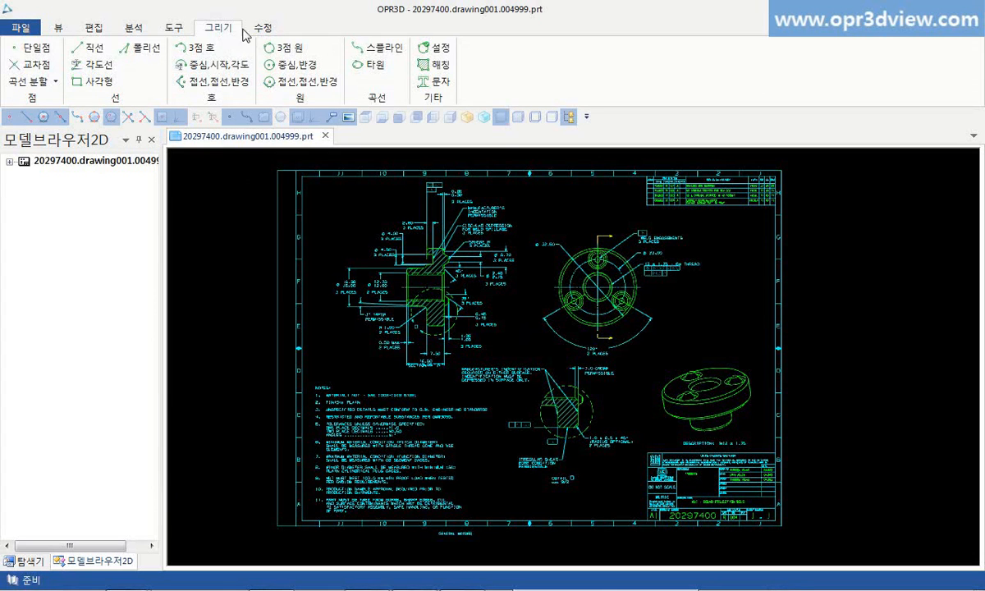
{"action": "left_click", "coordinate": [264, 29]}
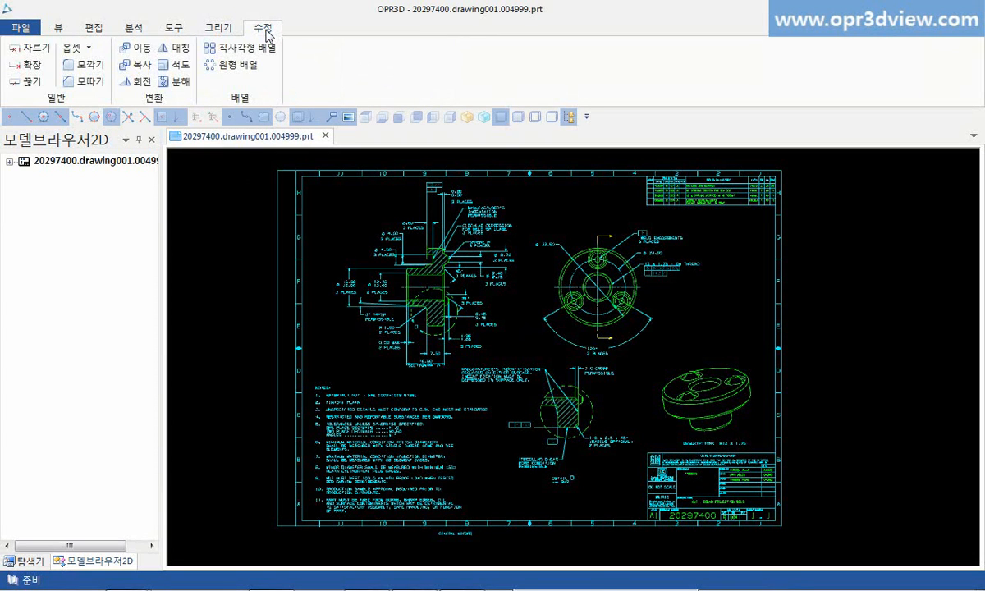